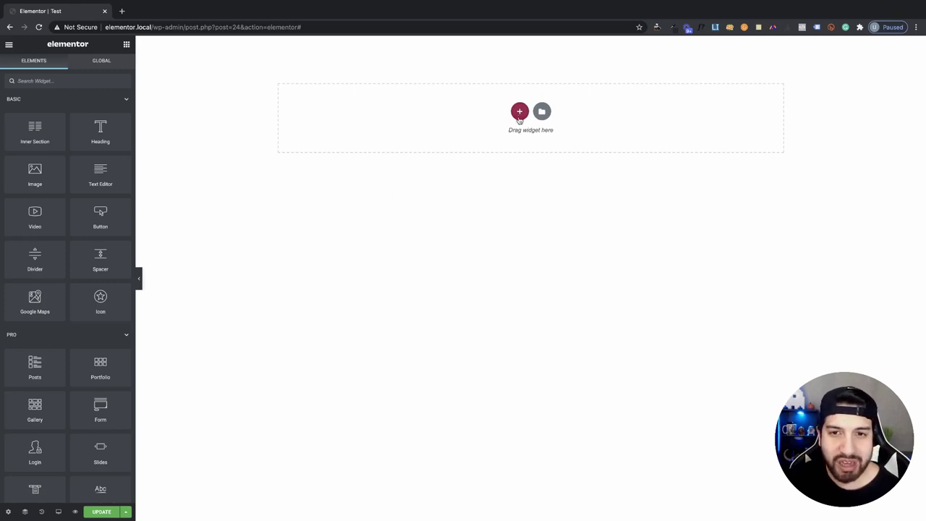
Step: Add a single-column section to the page and place a Heading widget in it
{"action": "left_click", "coordinate": [520, 112]}
{"action": "left_click", "coordinate": [416, 138]}
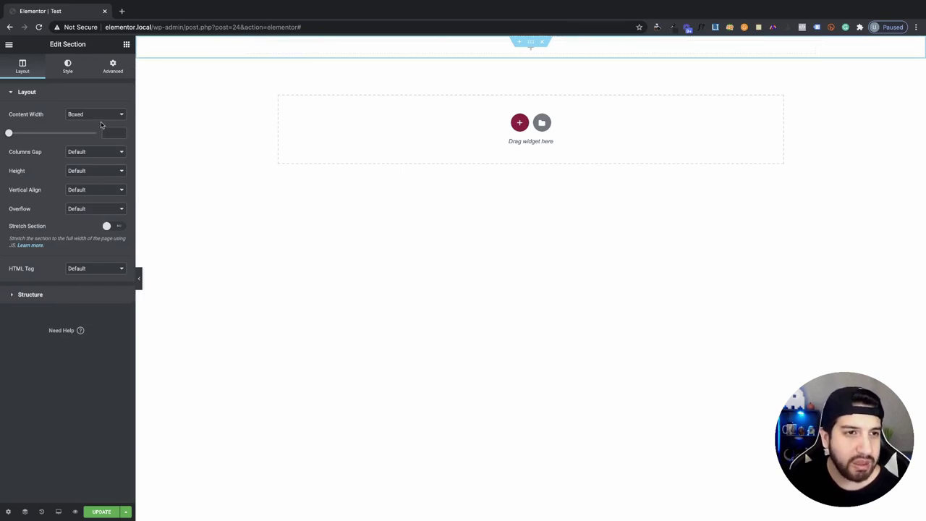
{"action": "left_click", "coordinate": [126, 44]}
{"action": "left_click_drag", "start_coordinate": [84, 146], "coordinate": [515, 45]}
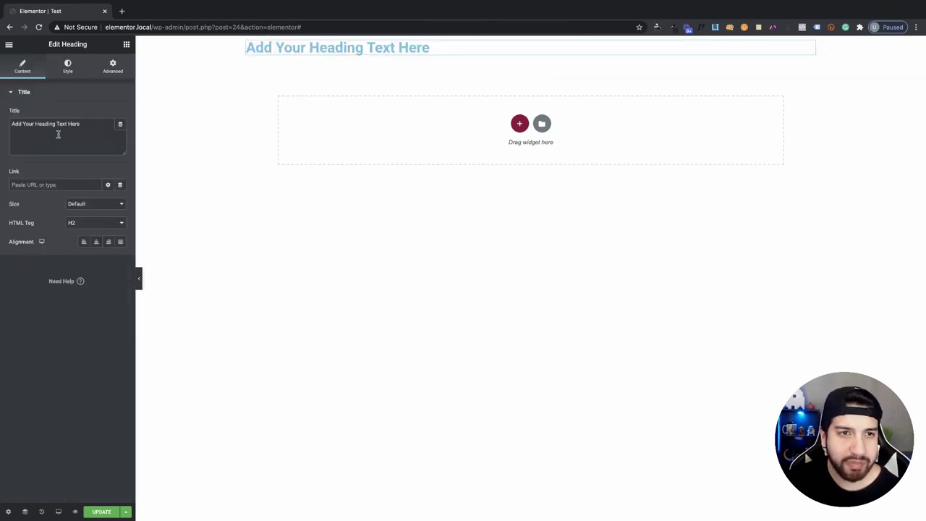
Step: Add a Text Editor widget below the heading and a Button widget below the text
{"action": "left_click", "coordinate": [127, 44]}
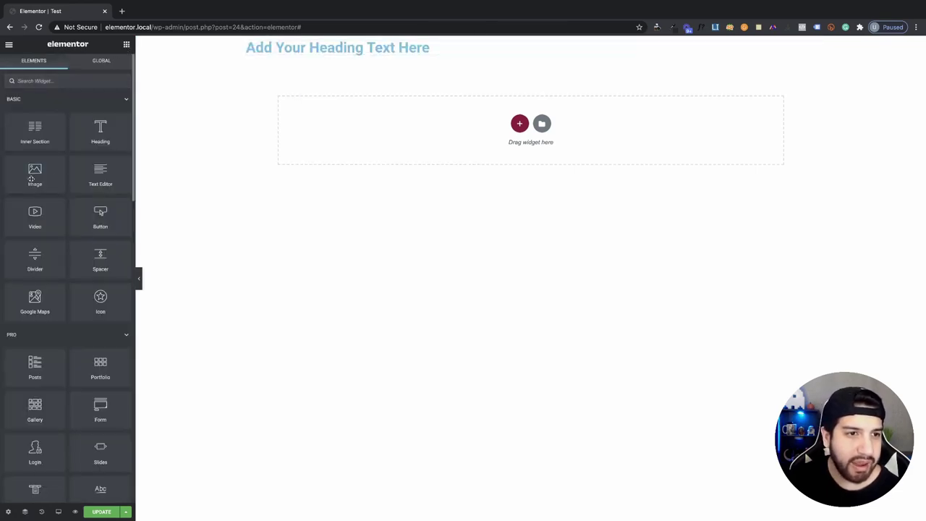
{"action": "left_click_drag", "start_coordinate": [88, 183], "coordinate": [407, 52]}
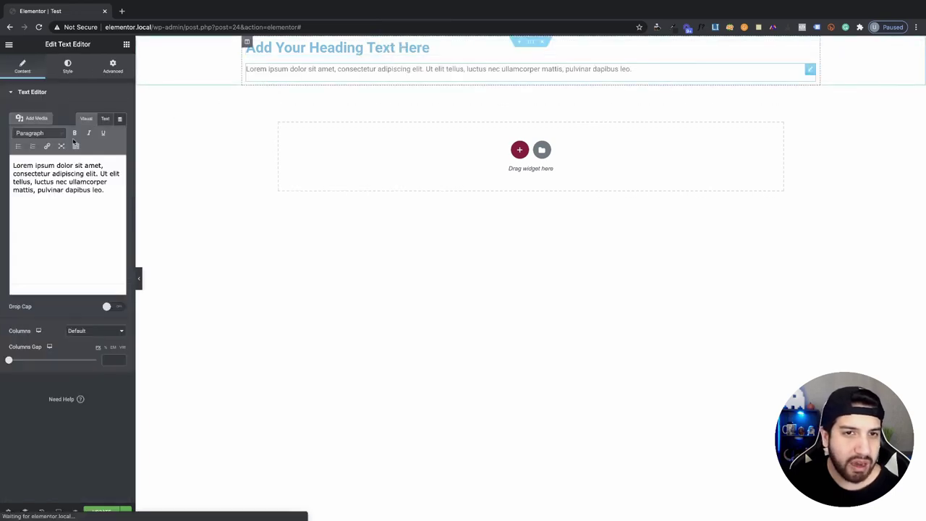
{"action": "left_click", "coordinate": [127, 44]}
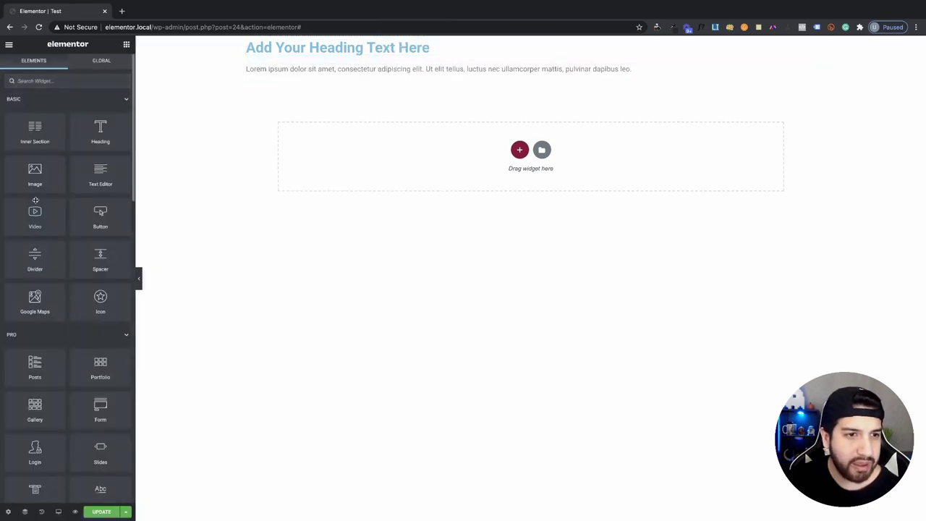
{"action": "left_click_drag", "start_coordinate": [100, 217], "coordinate": [331, 75]}
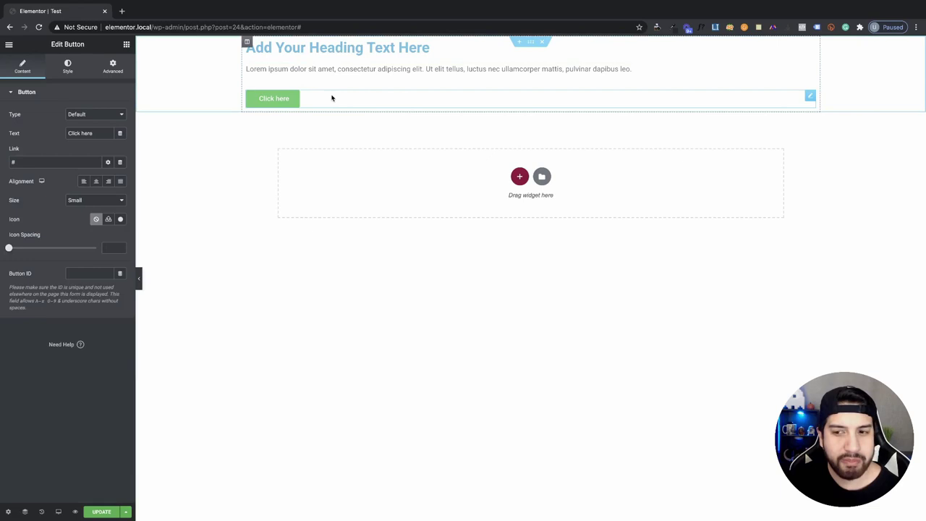
Step: Center-align the heading, the text paragraph and the button
{"action": "left_click", "coordinate": [366, 43]}
{"action": "left_click", "coordinate": [92, 245]}
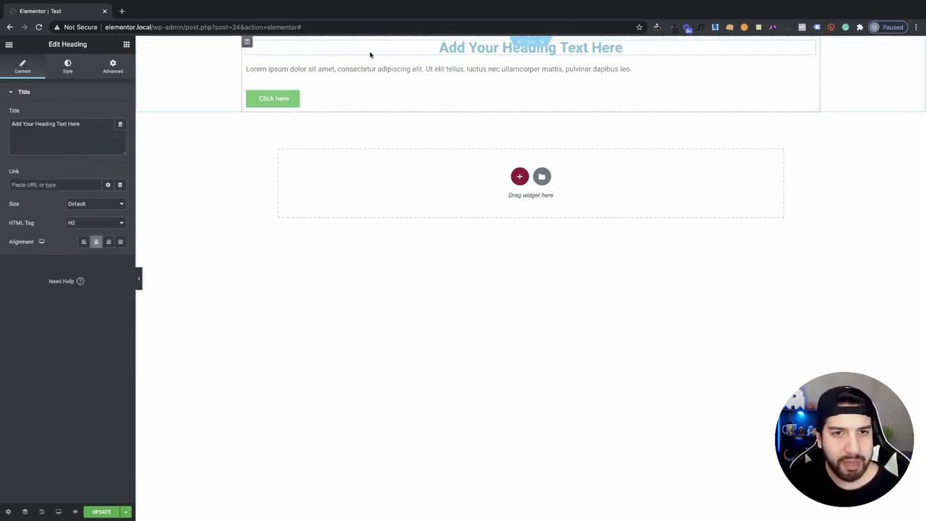
{"action": "left_click", "coordinate": [369, 67]}
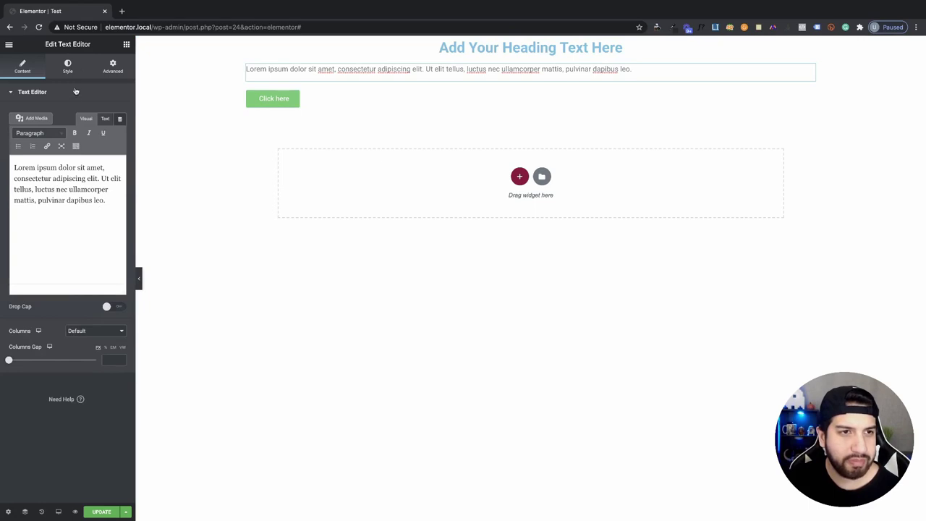
{"action": "left_click", "coordinate": [68, 66]}
{"action": "left_click", "coordinate": [96, 113]}
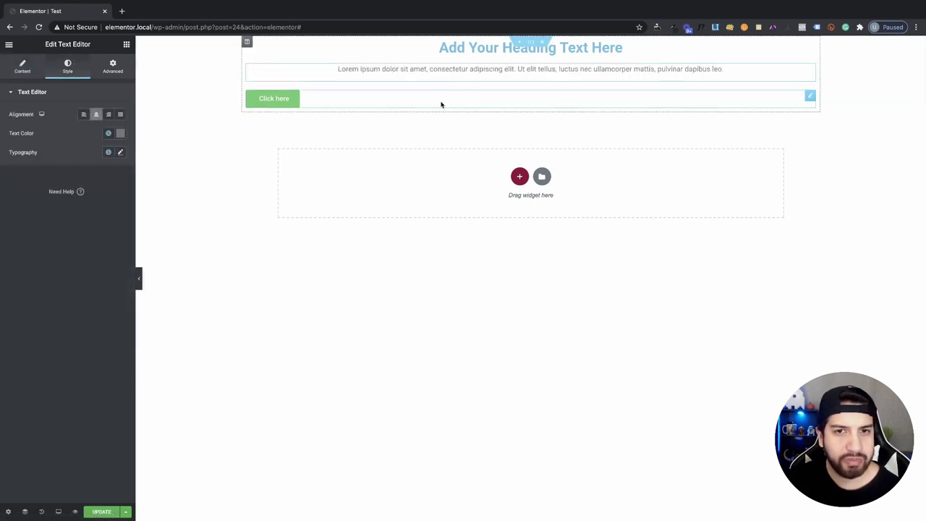
{"action": "left_click", "coordinate": [442, 98]}
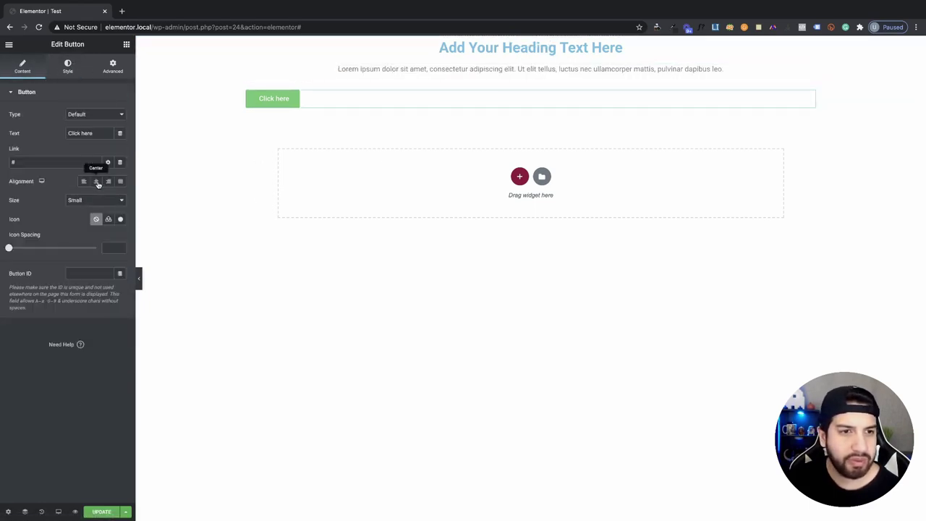
{"action": "left_click", "coordinate": [96, 181]}
Step: Set the section's height to Min Height with a minimum of 549 px
{"action": "left_click", "coordinate": [196, 101]}
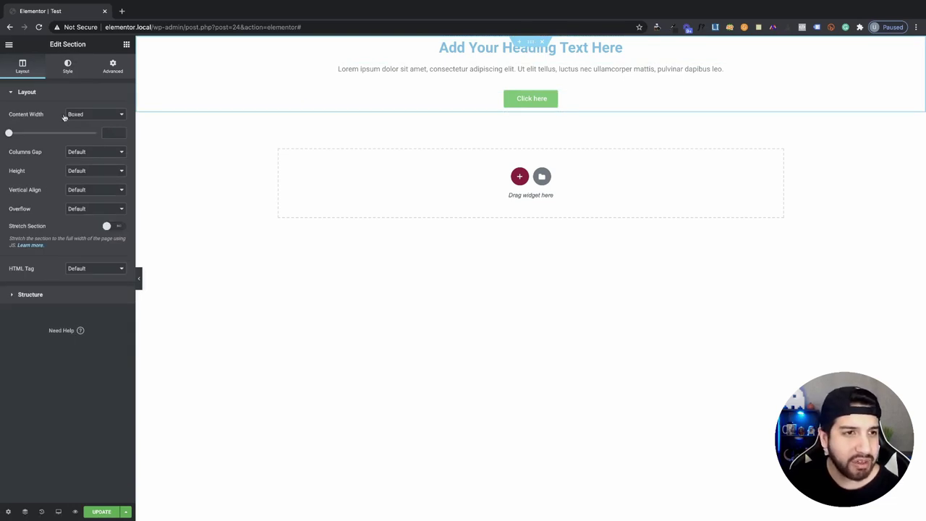
{"action": "left_click", "coordinate": [88, 175]}
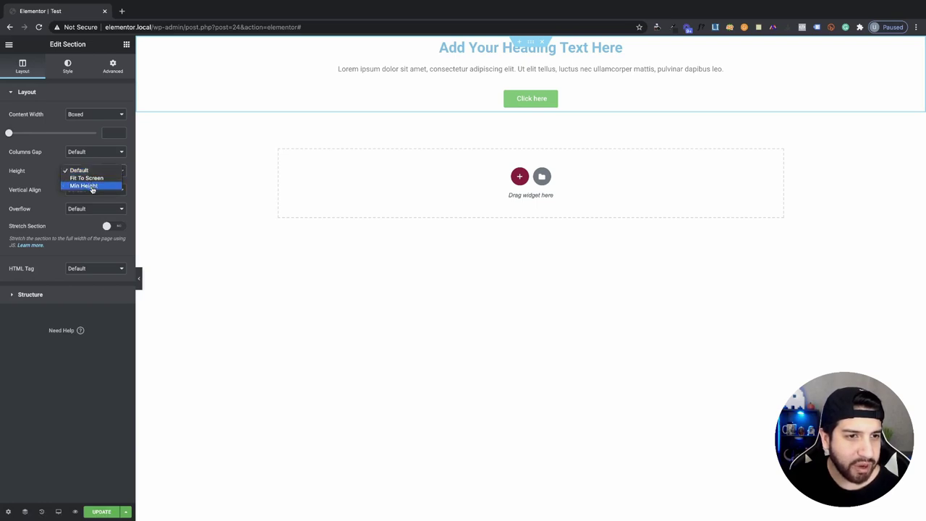
{"action": "left_click", "coordinate": [84, 186]}
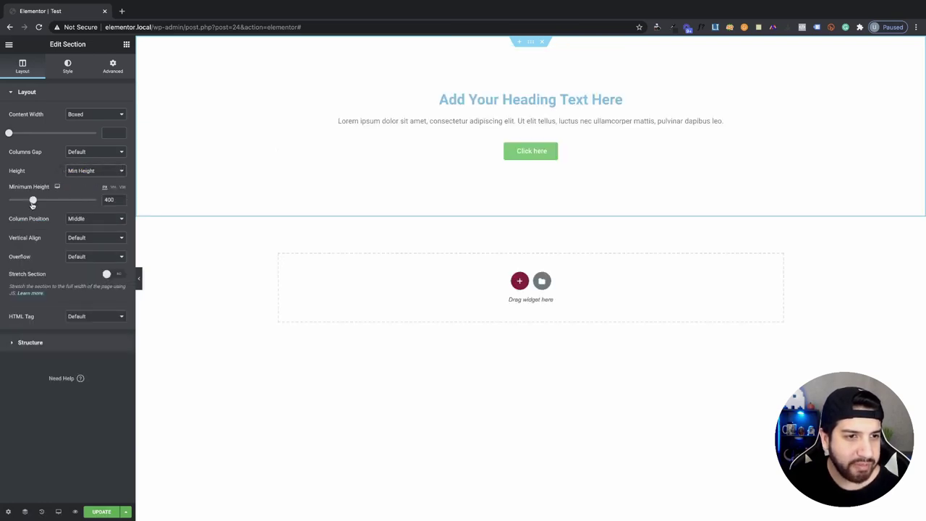
{"action": "right_click", "coordinate": [199, 90]}
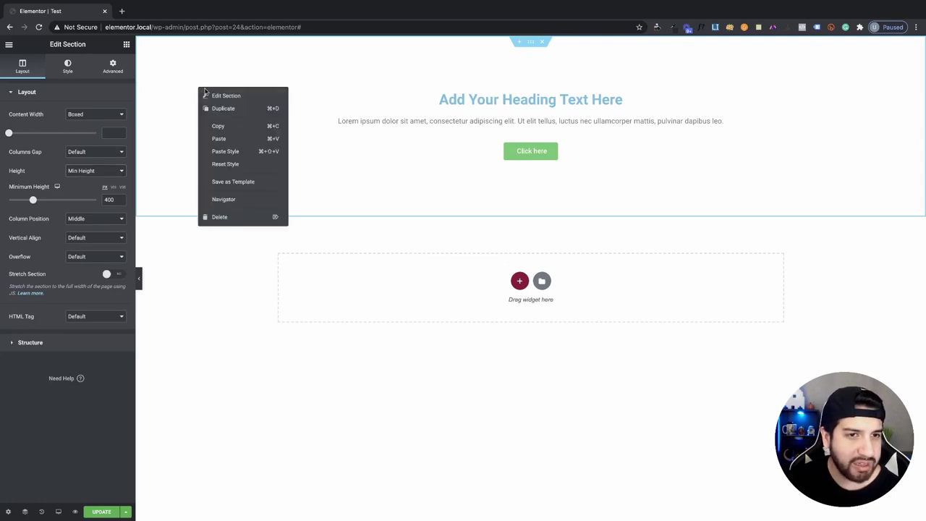
{"action": "left_click", "coordinate": [211, 95]}
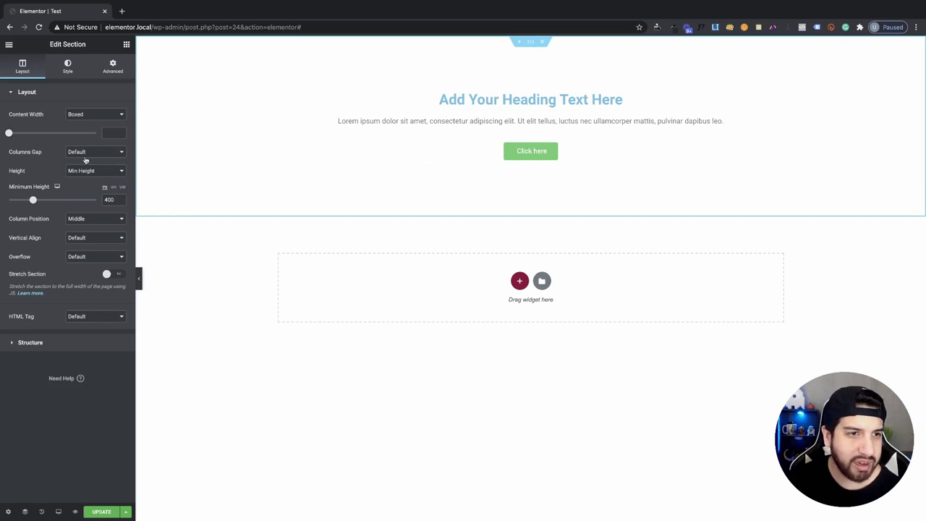
{"action": "left_click_drag", "start_coordinate": [33, 202], "coordinate": [42, 202]}
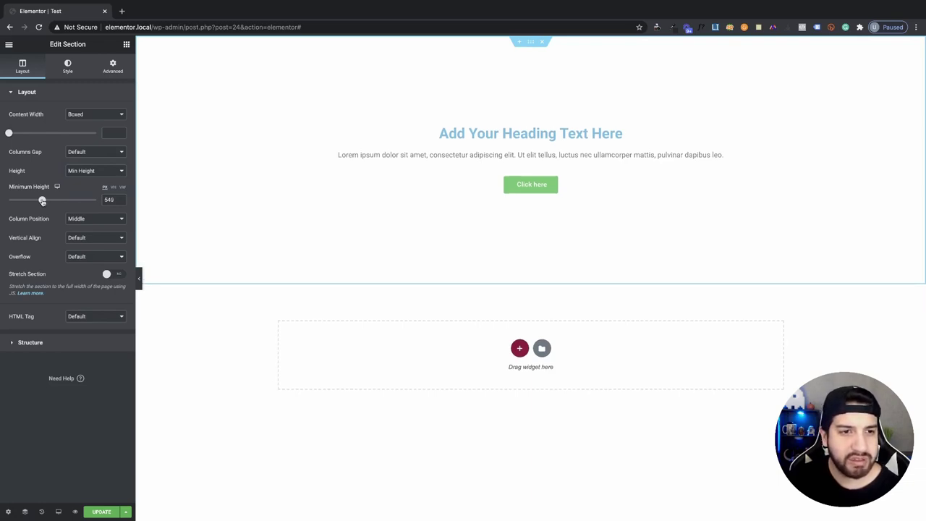
{"action": "left_click_drag", "start_coordinate": [42, 201], "coordinate": [42, 201]}
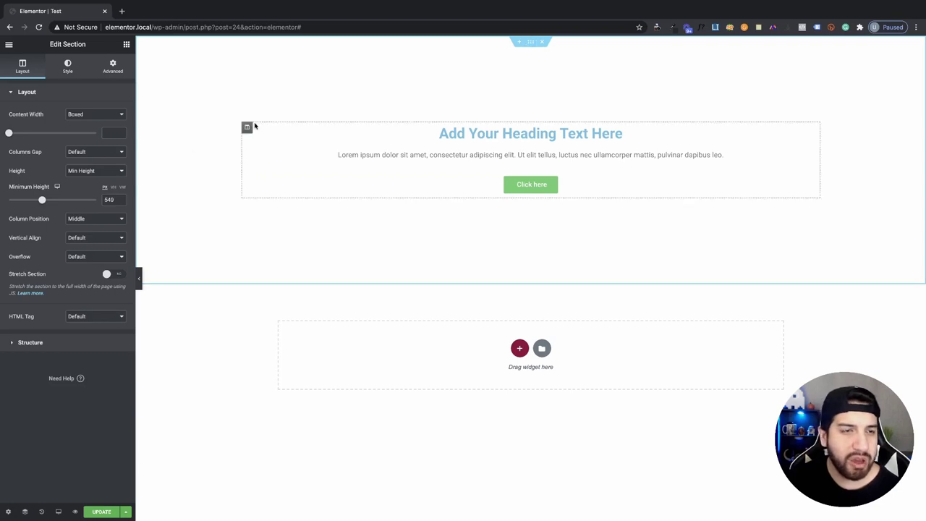
Step: Choose the color-and-image background type for the section's normal state
{"action": "left_click", "coordinate": [65, 67]}
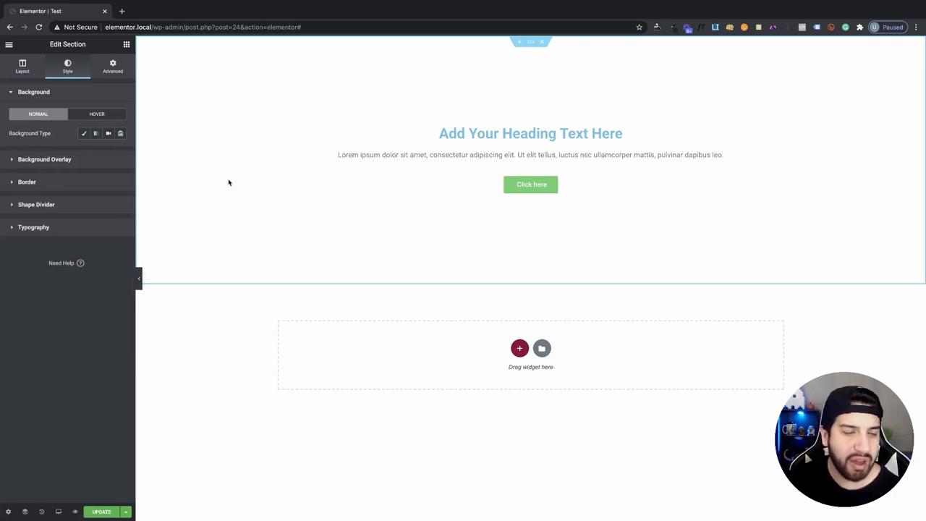
{"action": "left_click", "coordinate": [83, 136]}
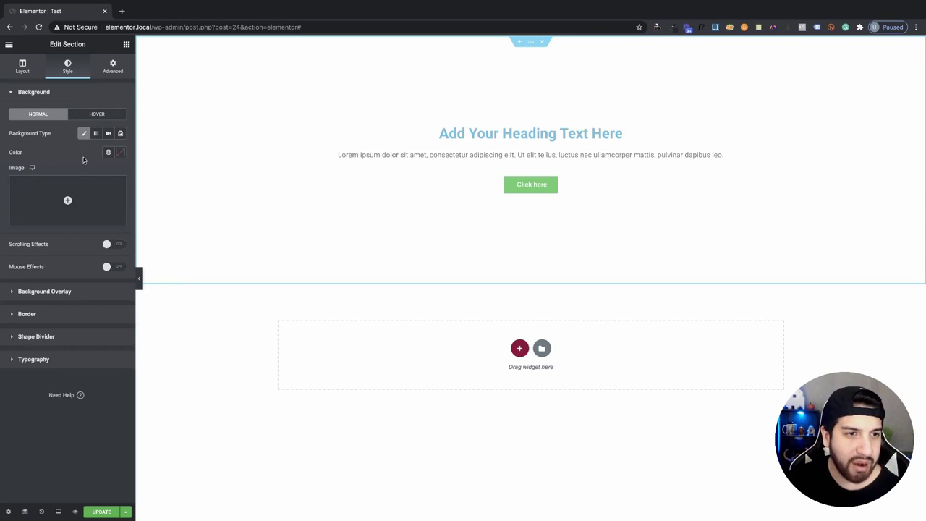
Step: Try red shades up to a dark red as the section's background color and reset the color
{"action": "left_click", "coordinate": [121, 154]}
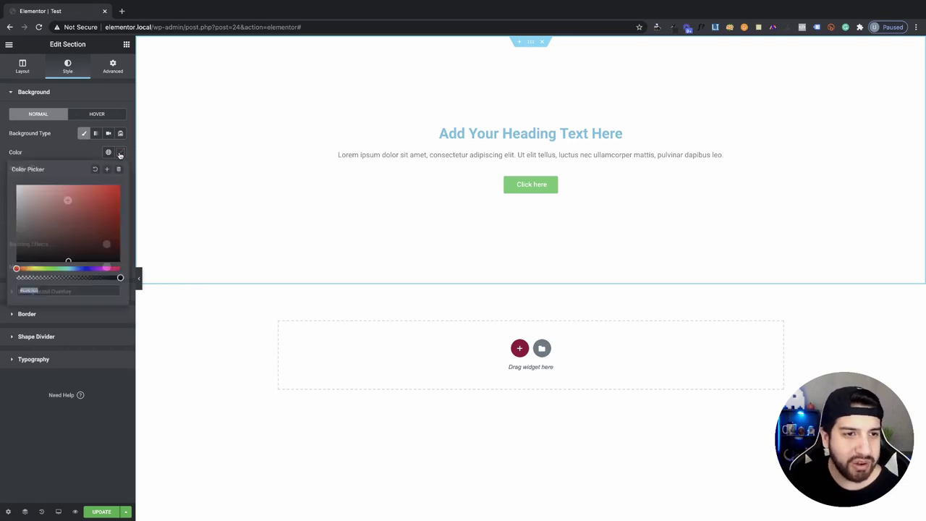
{"action": "left_click", "coordinate": [92, 194]}
{"action": "left_click", "coordinate": [112, 199]}
{"action": "left_click", "coordinate": [99, 229]}
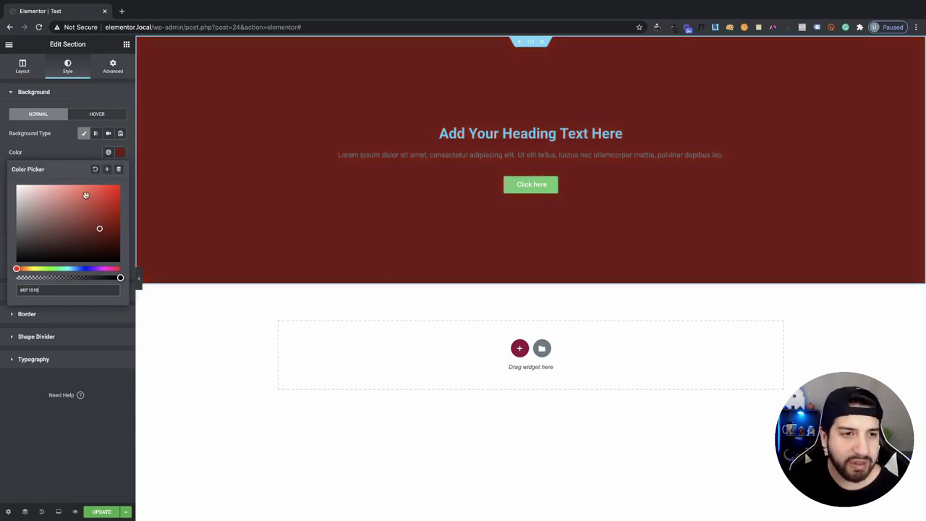
{"action": "left_click", "coordinate": [94, 169]}
{"action": "left_click", "coordinate": [74, 156]}
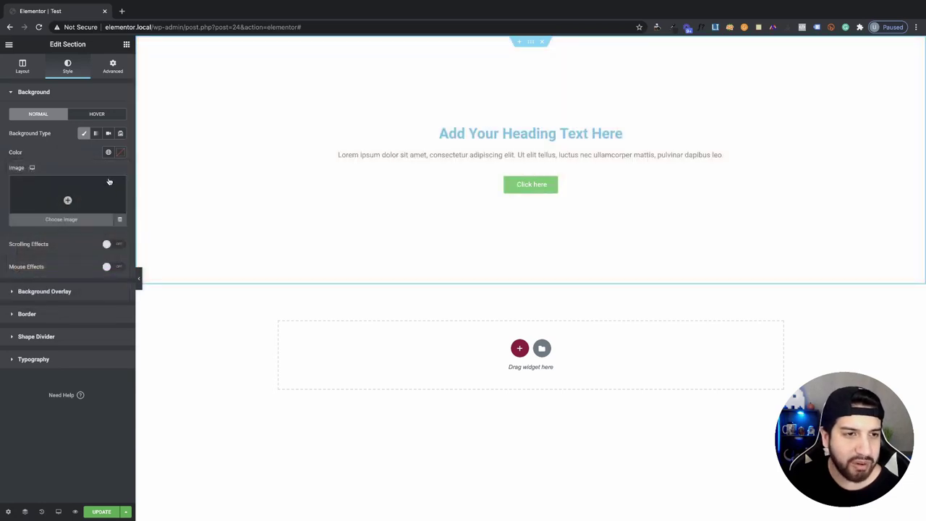
Step: Insert the media library's landscape photo of the woman in a yellow hat phoning against pink as the section's background image
{"action": "left_click", "coordinate": [51, 198]}
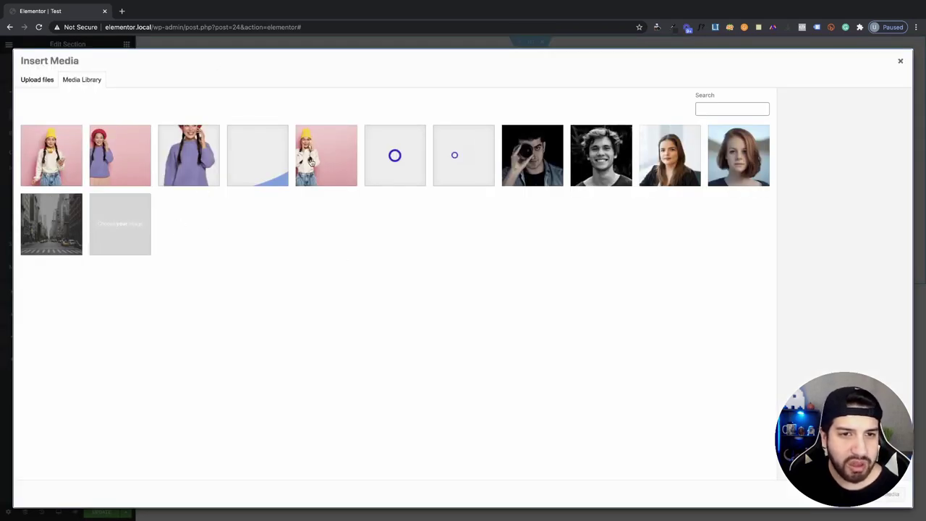
{"action": "left_click", "coordinate": [304, 167]}
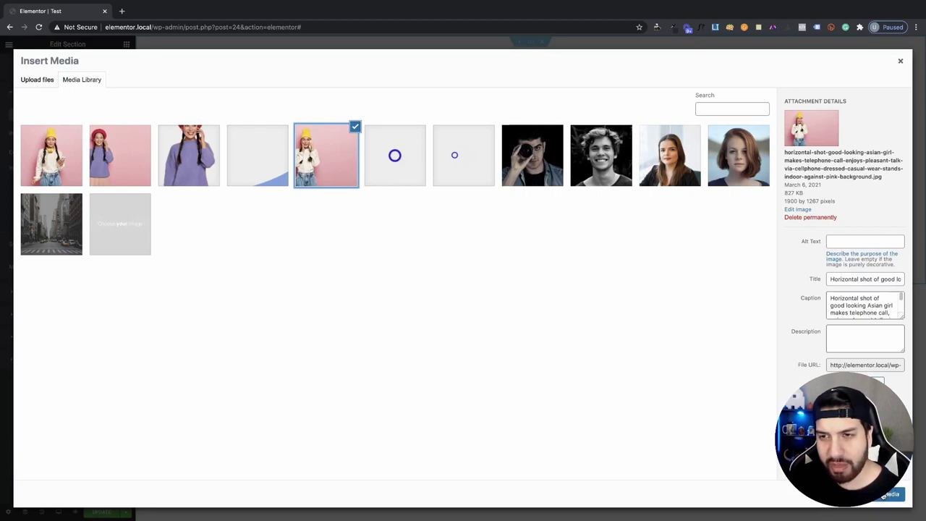
{"action": "left_click", "coordinate": [883, 496]}
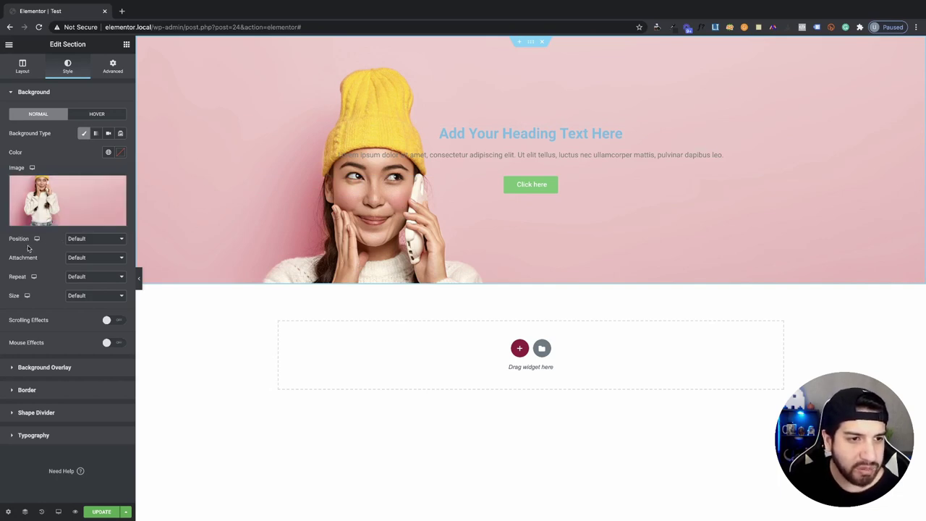
Step: Try the background image positions Center Center, Center Left and Center Right
{"action": "left_click", "coordinate": [73, 240]}
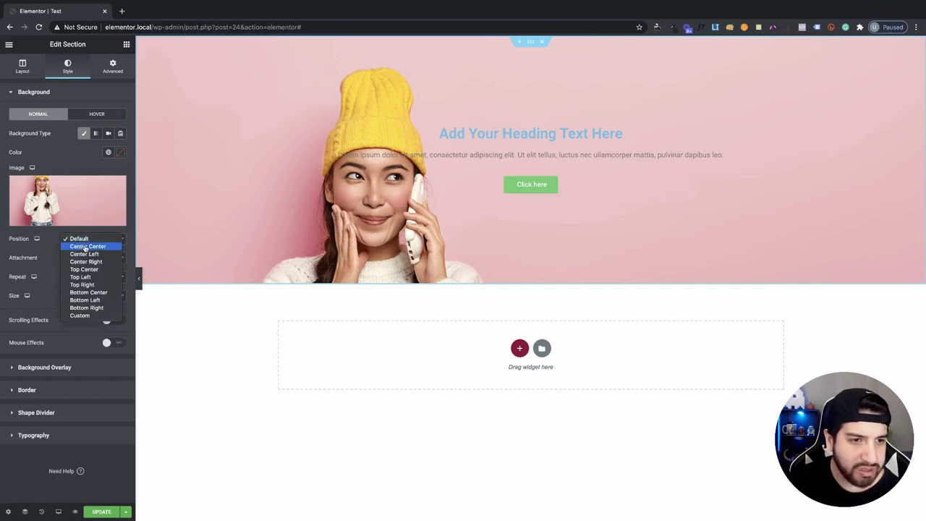
{"action": "left_click", "coordinate": [85, 247]}
{"action": "left_click", "coordinate": [84, 245]}
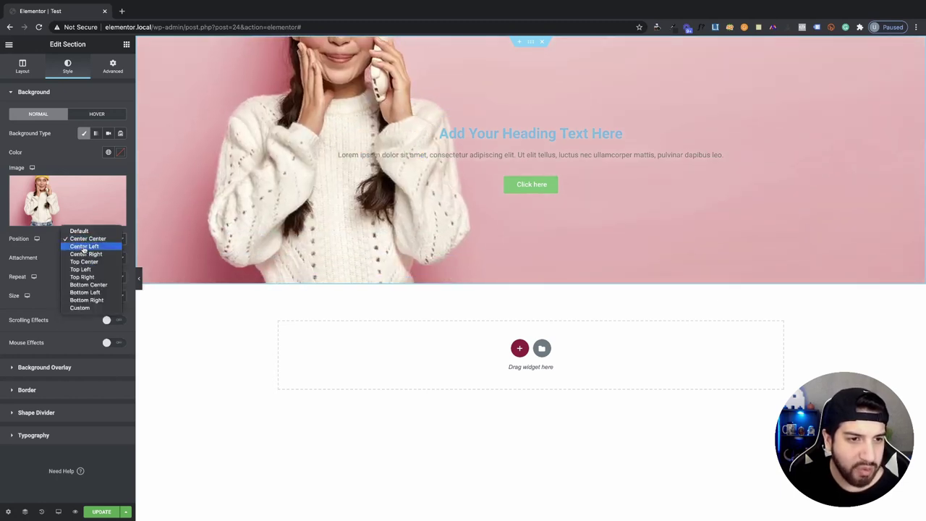
{"action": "left_click", "coordinate": [84, 247]}
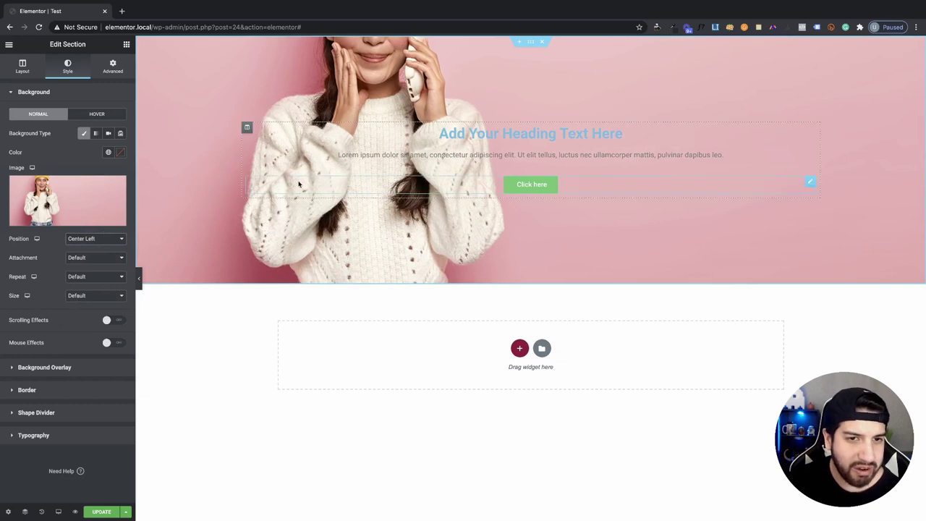
{"action": "left_click", "coordinate": [76, 238]}
{"action": "left_click", "coordinate": [86, 246]}
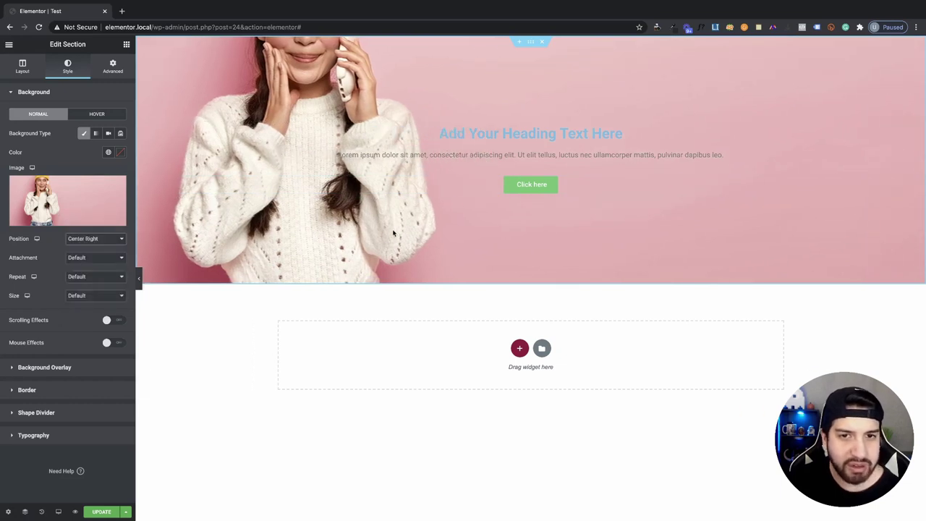
Step: Try the background image positions Top Center, Top Left and Top Right
{"action": "left_click", "coordinate": [99, 239]}
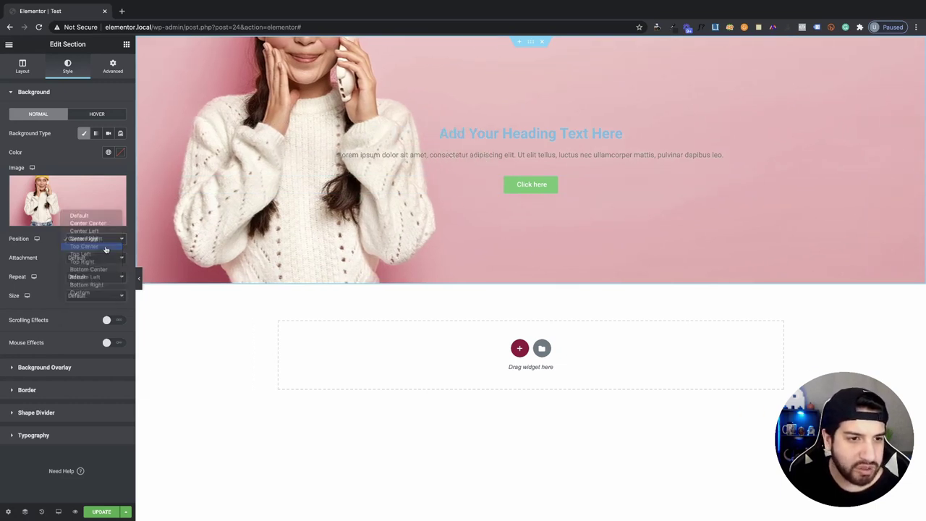
{"action": "left_click", "coordinate": [91, 247]}
{"action": "left_click", "coordinate": [78, 245]}
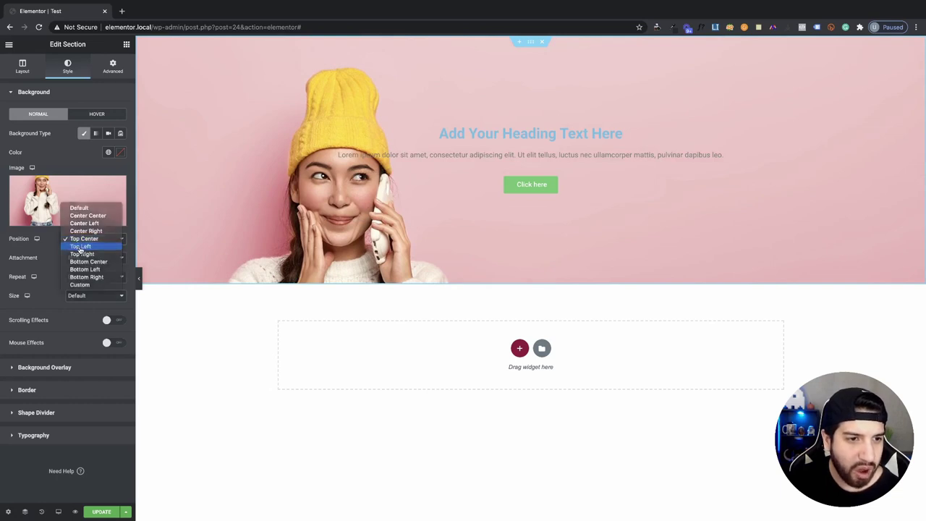
{"action": "left_click", "coordinate": [79, 246]}
{"action": "left_click", "coordinate": [80, 246]}
{"action": "left_click", "coordinate": [81, 246]}
{"action": "left_click", "coordinate": [81, 247]}
{"action": "key", "text": "Escape"}
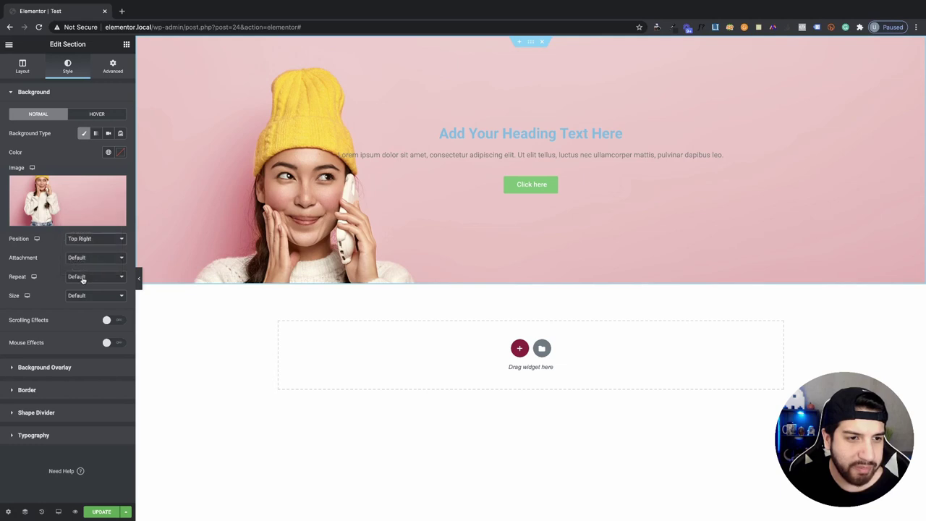
Step: Set the background image's position to Custom with X position -141 px and Y position -132 px
{"action": "left_click", "coordinate": [83, 248]}
{"action": "left_click", "coordinate": [82, 266]}
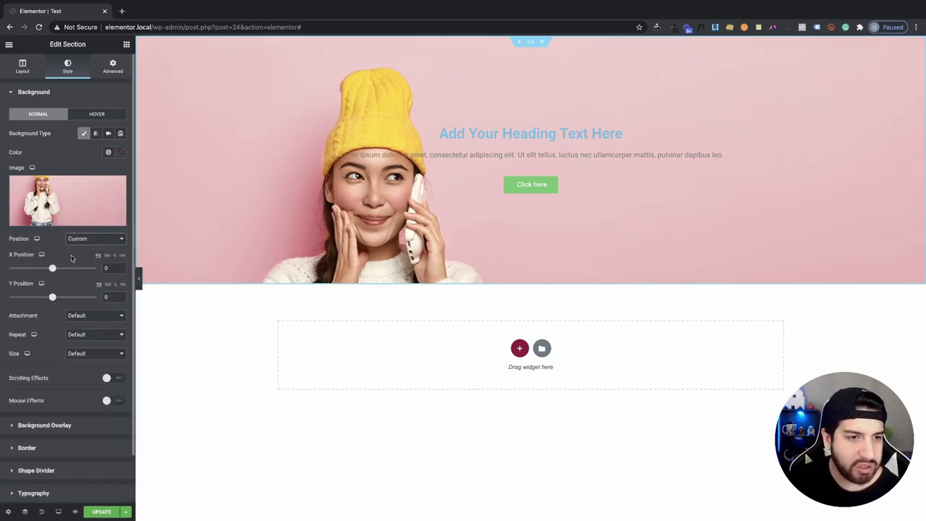
{"action": "mouse_move", "coordinate": [52, 269]}
{"action": "left_mouse_down"}
{"action": "mouse_move", "coordinate": [36, 267]}
{"action": "mouse_move", "coordinate": [45, 268]}
{"action": "left_mouse_up"}
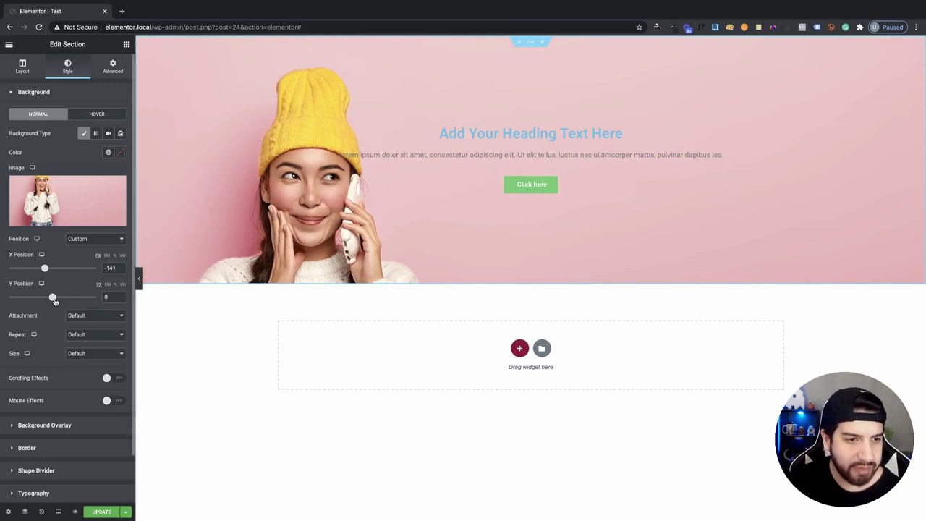
{"action": "mouse_move", "coordinate": [52, 298]}
{"action": "left_mouse_down"}
{"action": "mouse_move", "coordinate": [36, 298]}
{"action": "mouse_move", "coordinate": [44, 301]}
{"action": "left_mouse_up"}
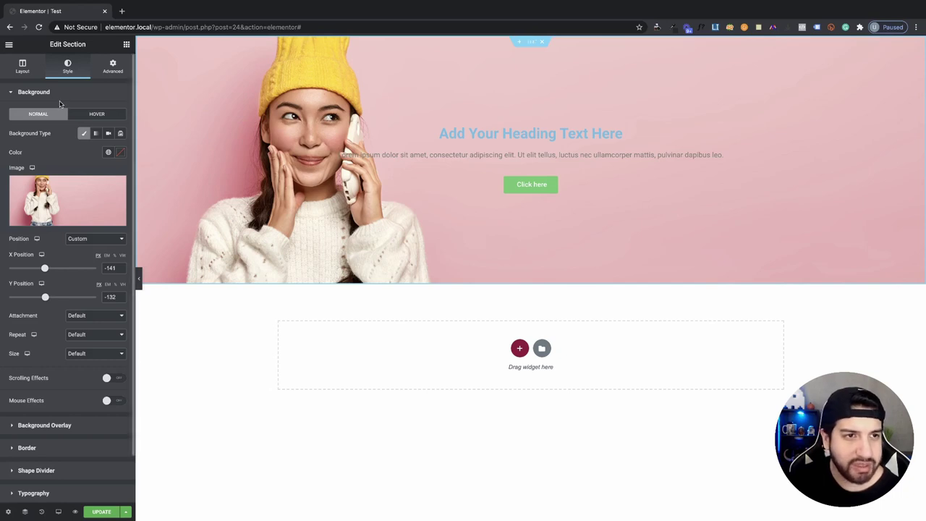
Step: Set the hero section's minimum height to 735 px
{"action": "left_click", "coordinate": [23, 65]}
{"action": "left_click_drag", "start_coordinate": [42, 200], "coordinate": [54, 202]}
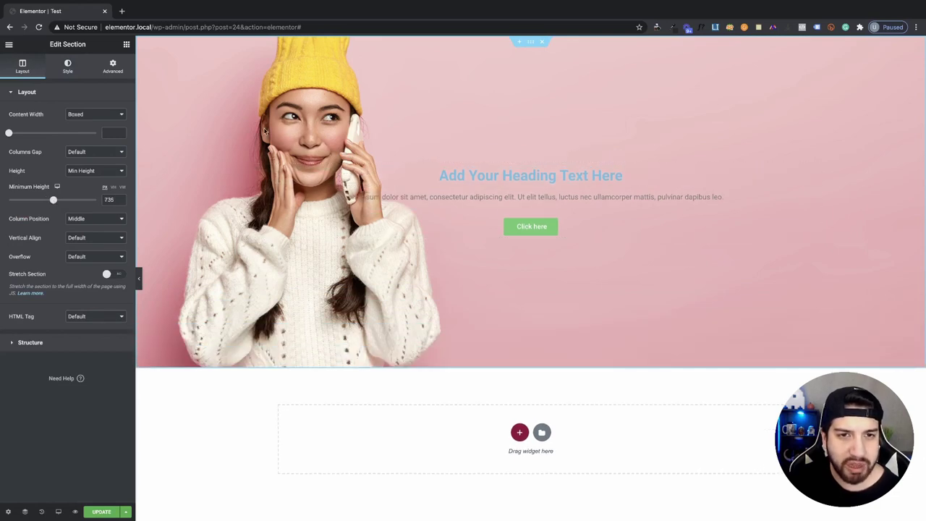
Step: Try the Scroll and Fixed attachments for the section's background image and return the attachment to Default
{"action": "left_click", "coordinate": [67, 66]}
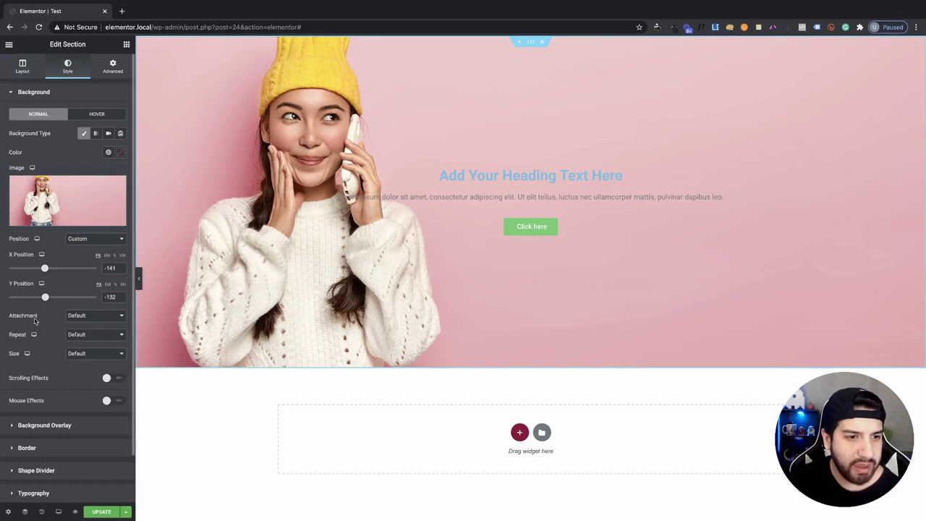
{"action": "left_click", "coordinate": [73, 318]}
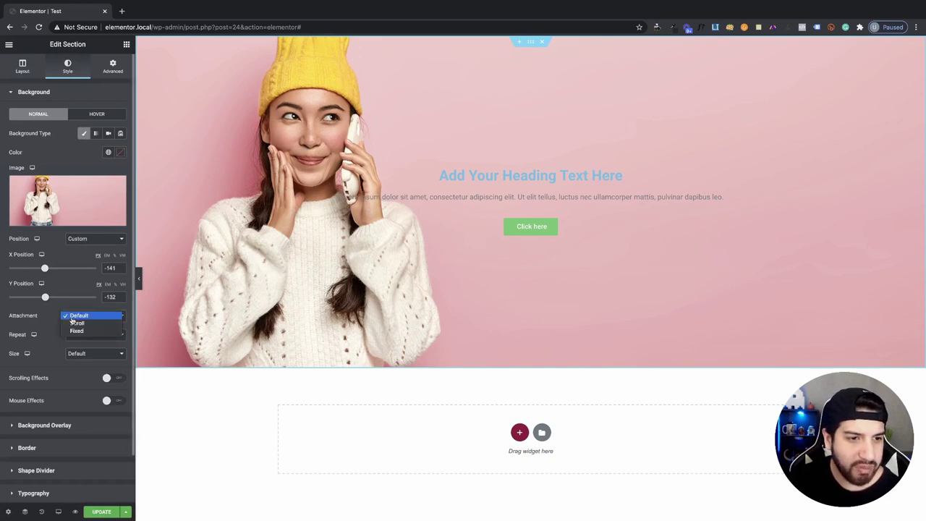
{"action": "left_click", "coordinate": [90, 324]}
{"action": "left_click", "coordinate": [94, 315]}
{"action": "left_click", "coordinate": [79, 323]}
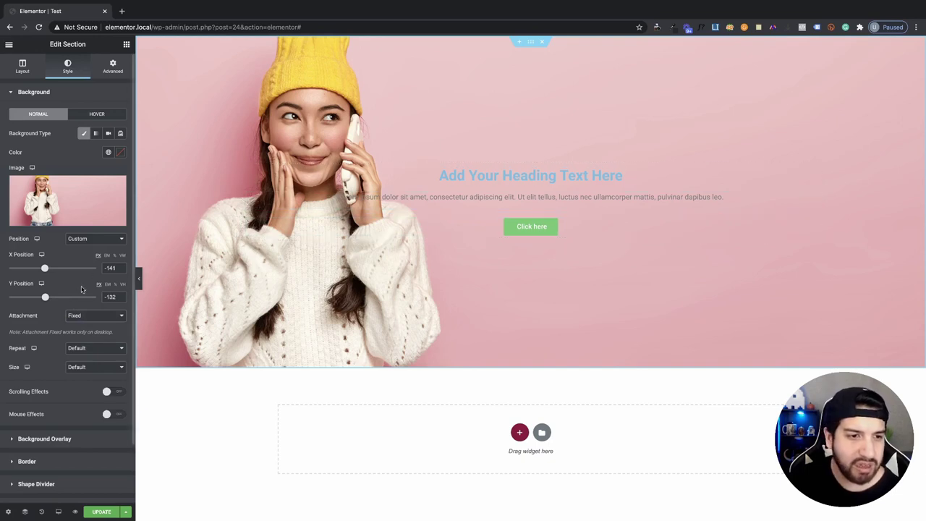
{"action": "left_click", "coordinate": [76, 315]}
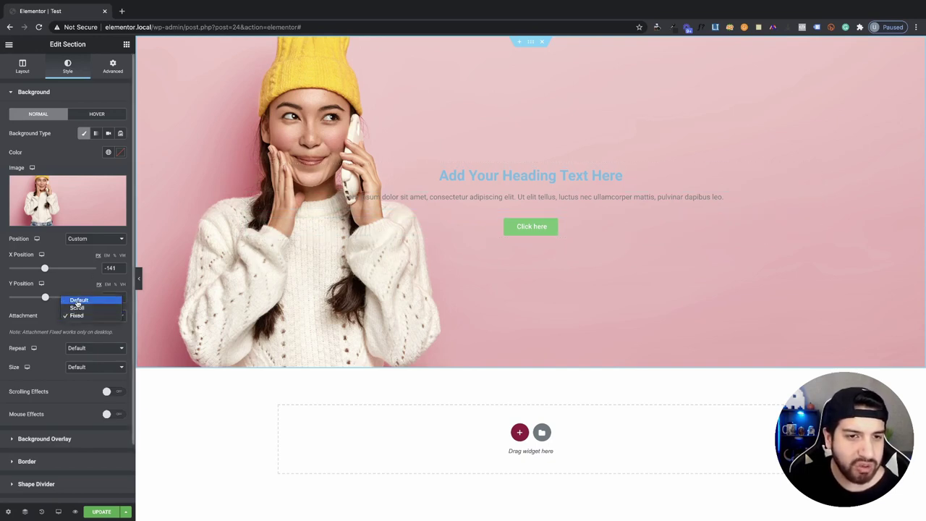
{"action": "left_click", "coordinate": [77, 301]}
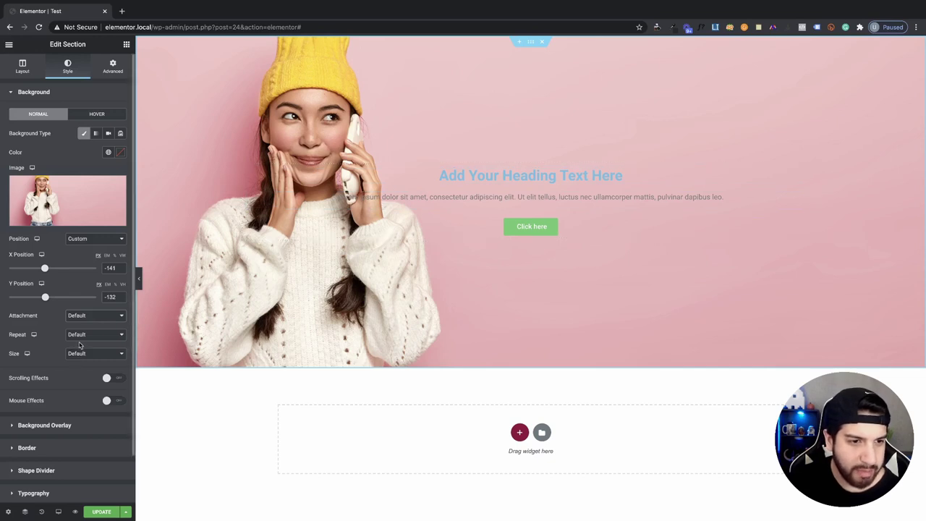
Step: Set the background image's repeat to No-repeat and its Y position to -99 px
{"action": "left_click", "coordinate": [81, 334]}
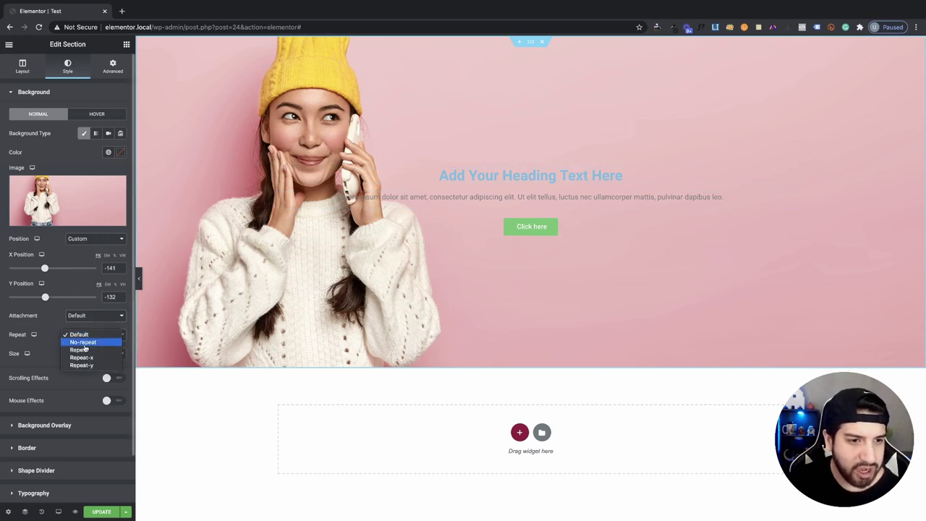
{"action": "left_click", "coordinate": [44, 323]}
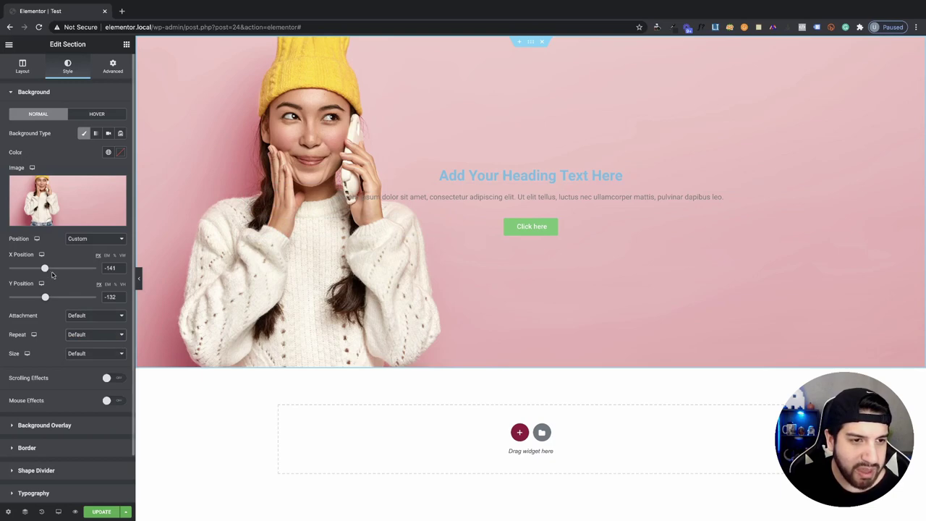
{"action": "mouse_move", "coordinate": [45, 297]}
{"action": "left_mouse_down"}
{"action": "mouse_move", "coordinate": [102, 289]}
{"action": "mouse_move", "coordinate": [29, 297]}
{"action": "mouse_move", "coordinate": [79, 297]}
{"action": "mouse_move", "coordinate": [34, 297]}
{"action": "mouse_move", "coordinate": [46, 288]}
{"action": "left_mouse_up"}
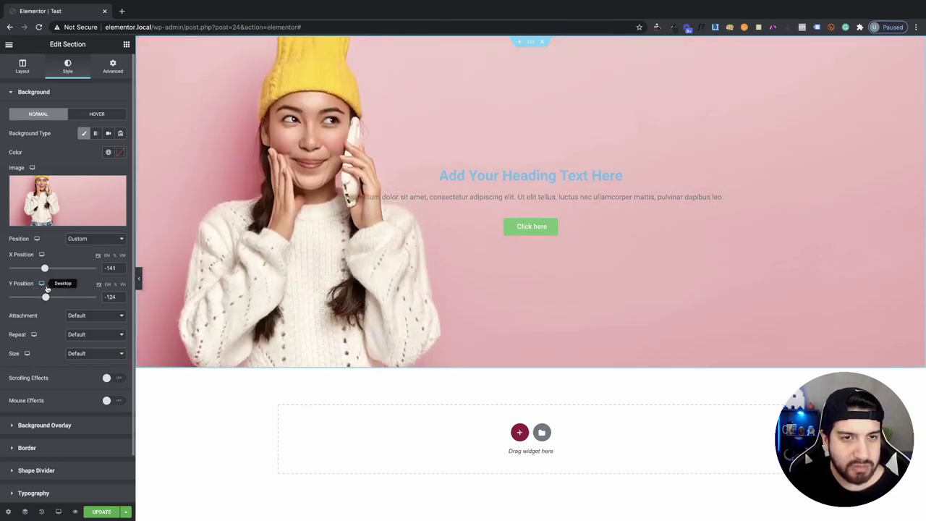
{"action": "left_click", "coordinate": [95, 335]}
{"action": "left_click", "coordinate": [101, 339]}
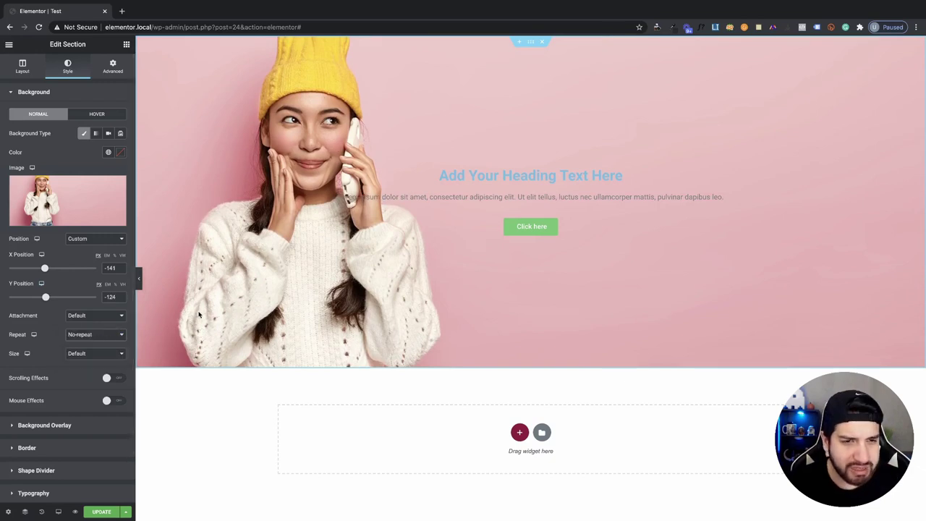
{"action": "mouse_move", "coordinate": [45, 296]}
{"action": "left_mouse_down"}
{"action": "mouse_move", "coordinate": [73, 298]}
{"action": "mouse_move", "coordinate": [47, 296]}
{"action": "left_mouse_up"}
Step: Try the background image sizes Auto, Cover and Contain
{"action": "left_click", "coordinate": [78, 354]}
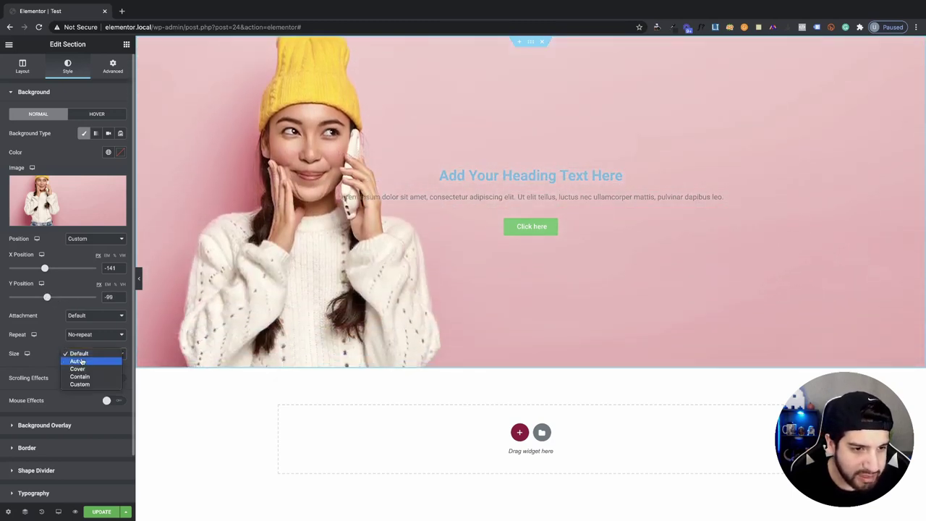
{"action": "left_click", "coordinate": [76, 361]}
{"action": "left_click", "coordinate": [83, 355]}
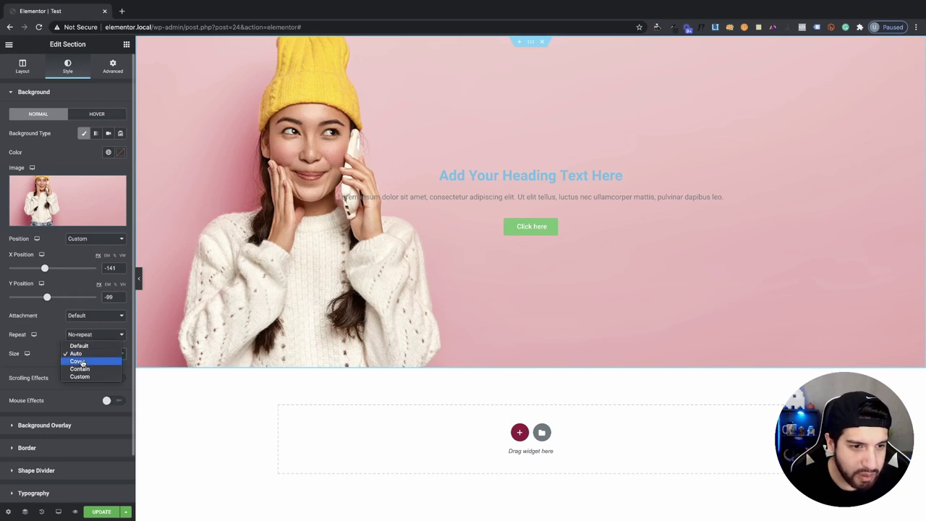
{"action": "left_click", "coordinate": [85, 362]}
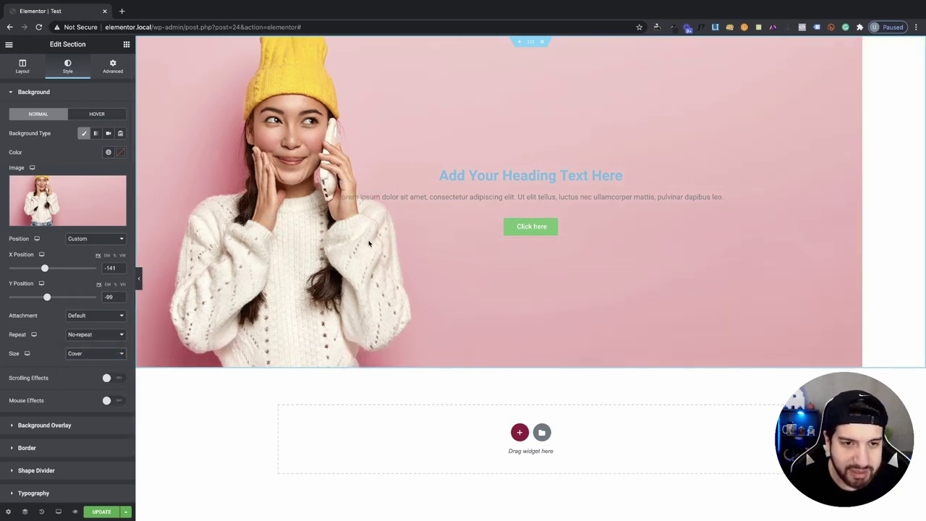
{"action": "left_click", "coordinate": [85, 353]}
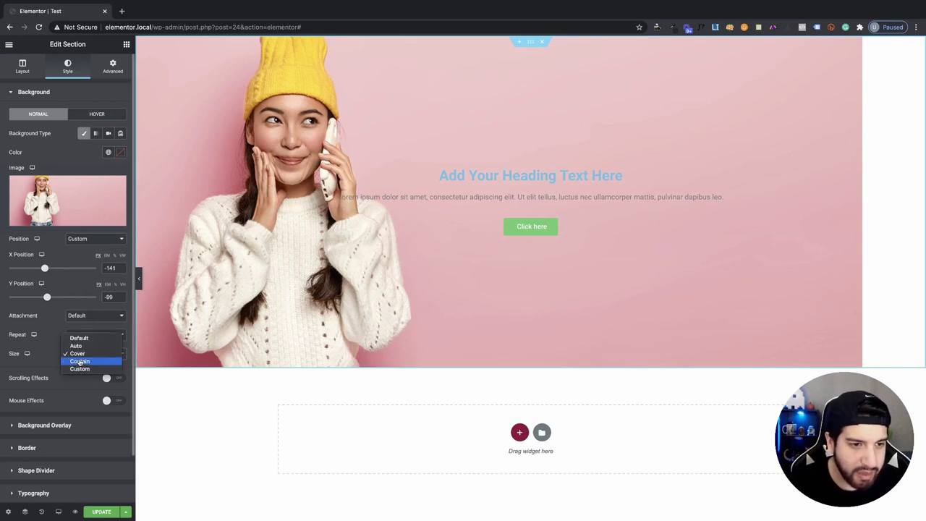
{"action": "left_click", "coordinate": [80, 362]}
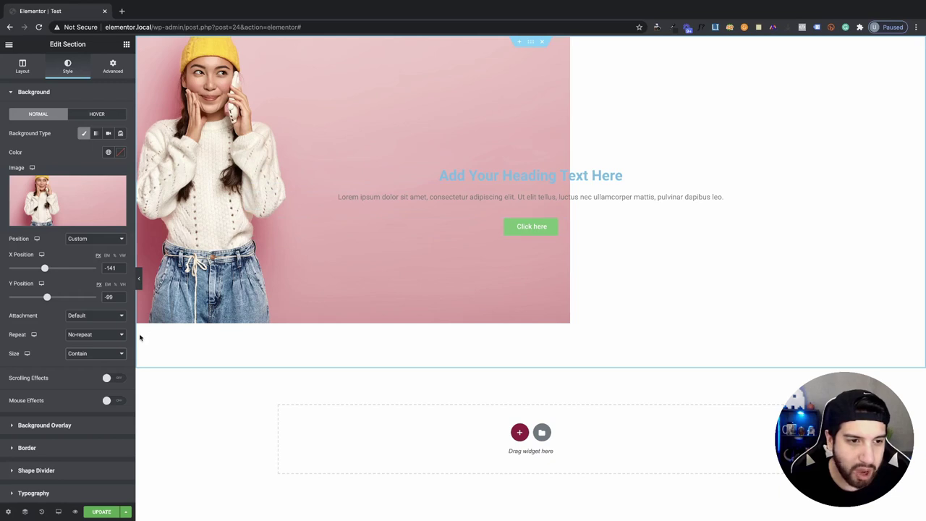
Step: Set the background image's size to Custom with a width of 100% and its X position to 0 px
{"action": "left_click", "coordinate": [90, 353]}
{"action": "left_click", "coordinate": [79, 361]}
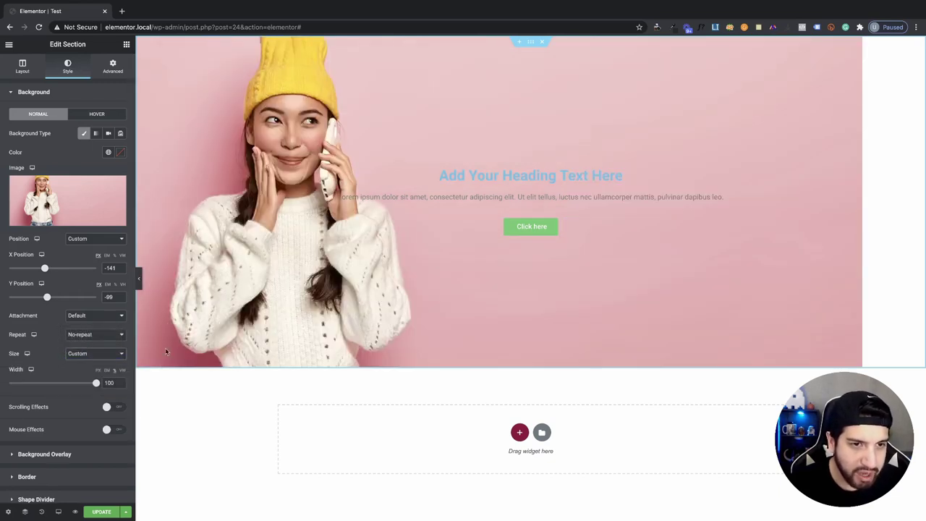
{"action": "left_click_drag", "start_coordinate": [92, 382], "coordinate": [203, 402]}
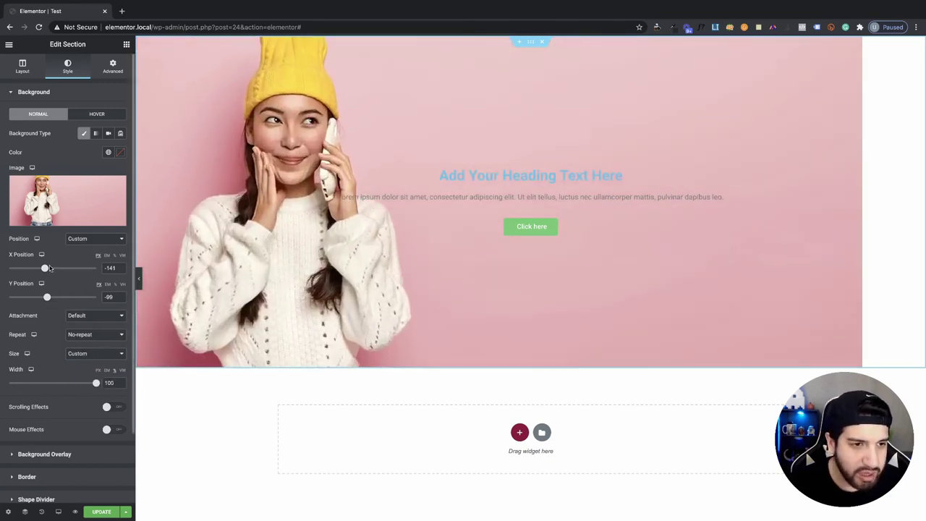
{"action": "left_click_drag", "start_coordinate": [45, 268], "coordinate": [52, 268]}
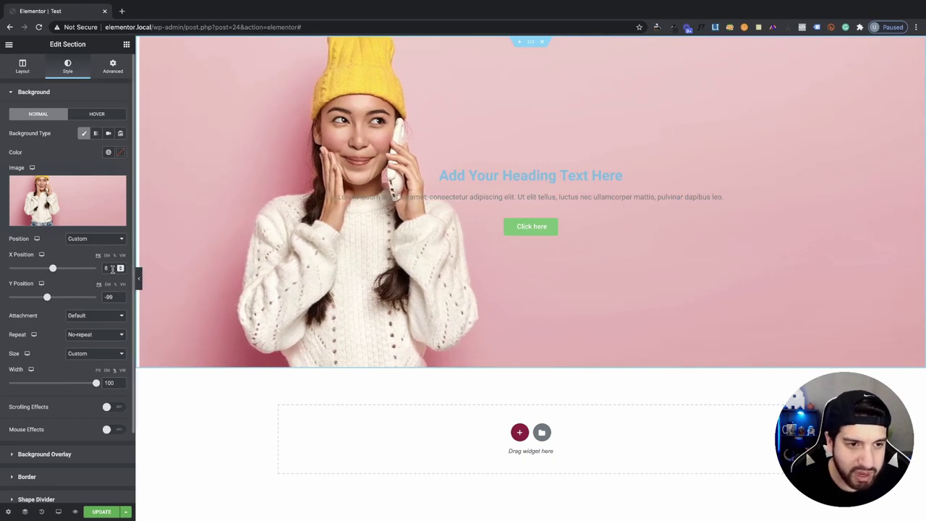
{"action": "type", "text": "0"}
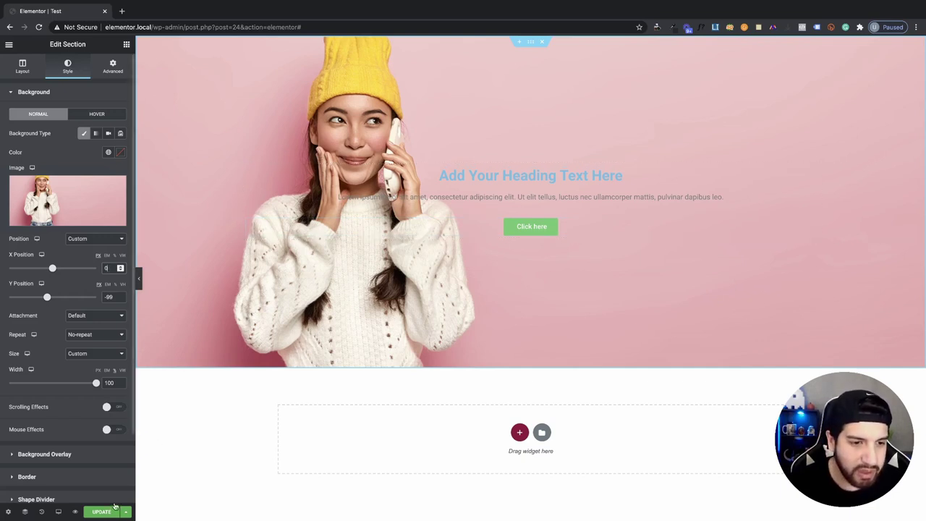
Step: Save the page and inspect the hero section's responsiveness in the page preview with the browser's developer tools
{"action": "key", "text": "ctrl+s"}
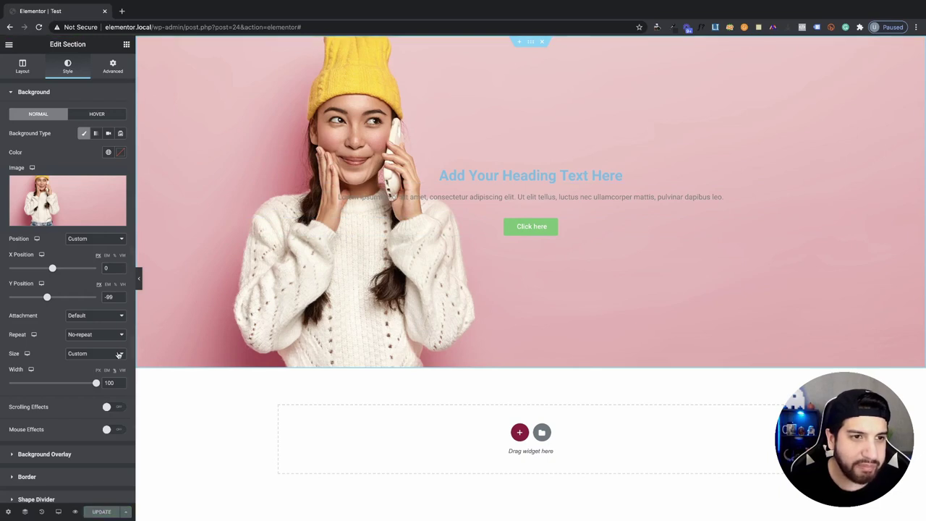
{"action": "left_click", "coordinate": [75, 512]}
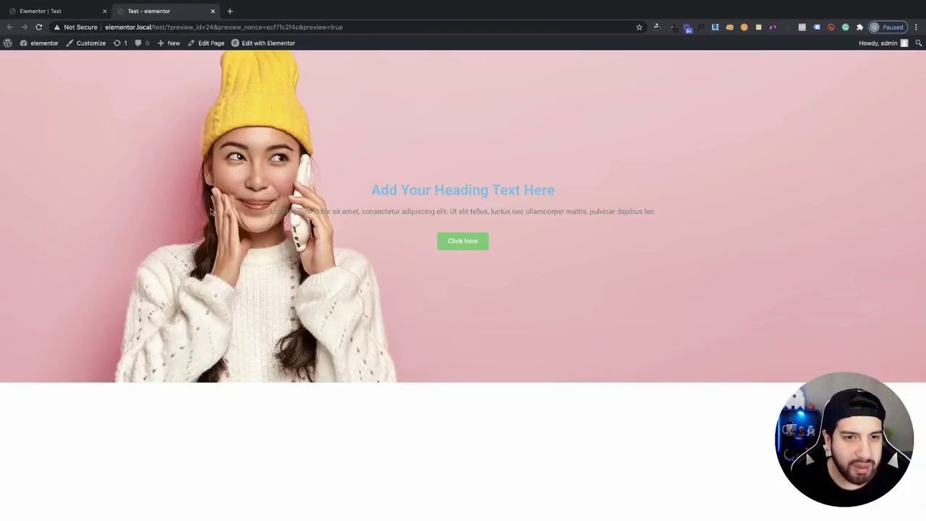
{"action": "right_click", "coordinate": [759, 269]}
{"action": "left_click", "coordinate": [780, 398]}
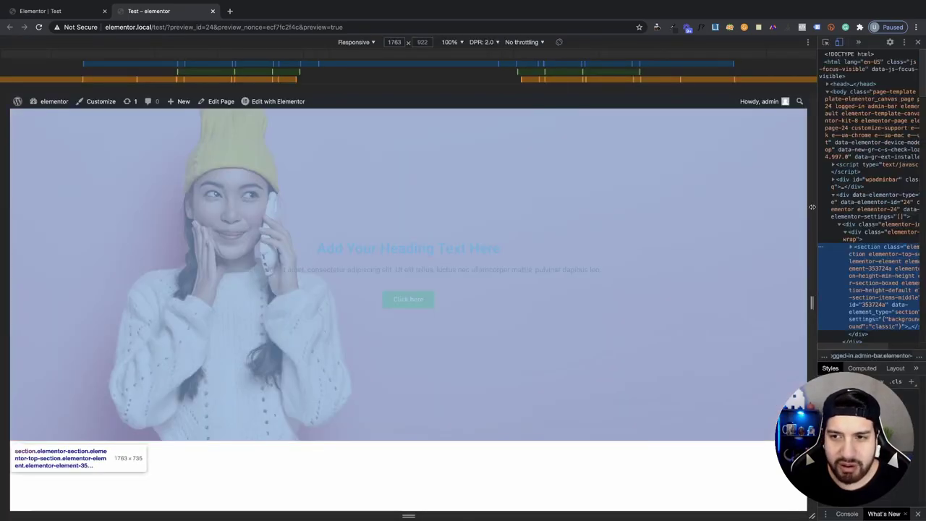
{"action": "left_click_drag", "start_coordinate": [812, 206], "coordinate": [872, 124]}
{"action": "left_click", "coordinate": [917, 42]}
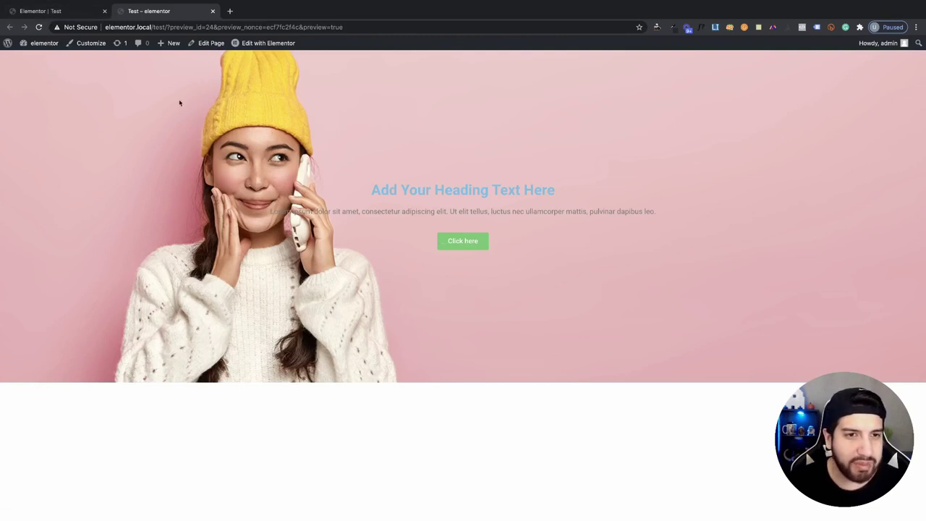
Step: Back in the page editor, replace the section's background image with the media library's city street photo
{"action": "left_click", "coordinate": [56, 11]}
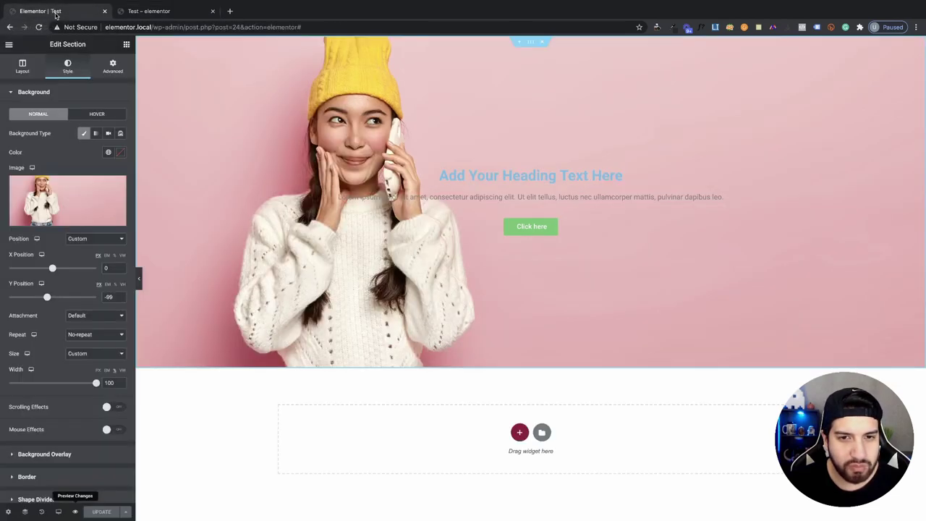
{"action": "scroll", "coordinate": [37, 325], "scroll_direction": "down", "scroll_amount": 2}
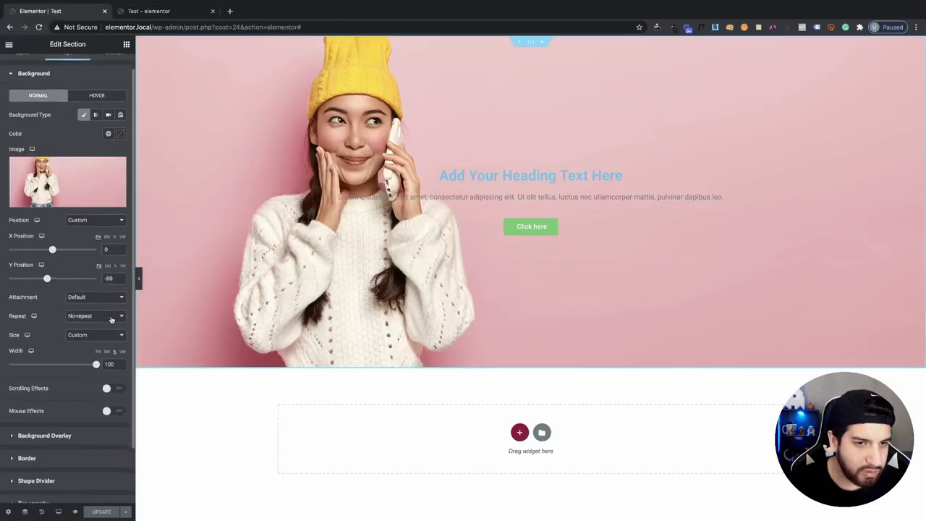
{"action": "scroll", "coordinate": [63, 229], "scroll_direction": "up", "scroll_amount": 2}
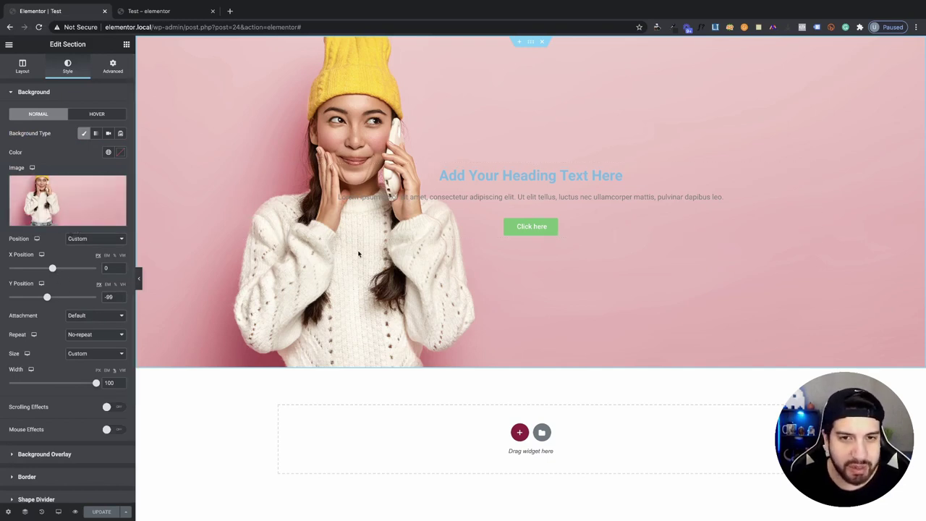
{"action": "left_click", "coordinate": [52, 195]}
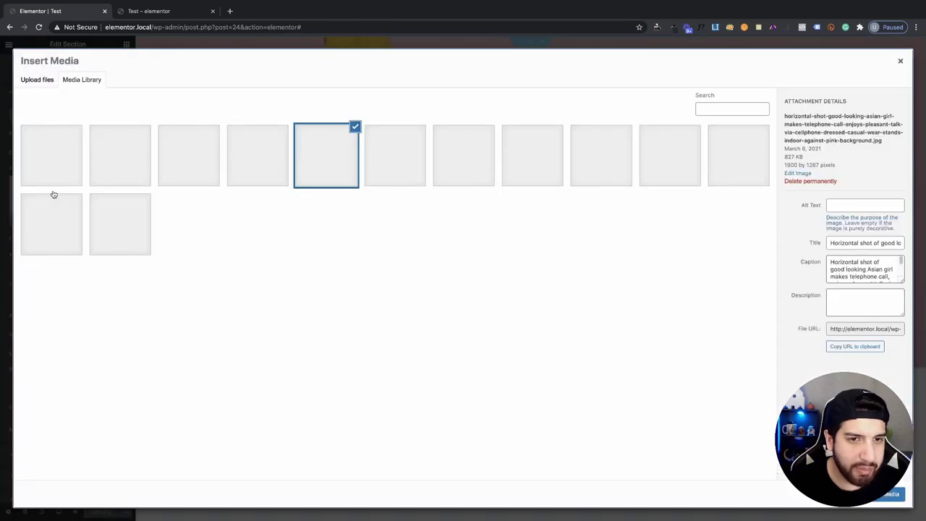
{"action": "left_click", "coordinate": [69, 229]}
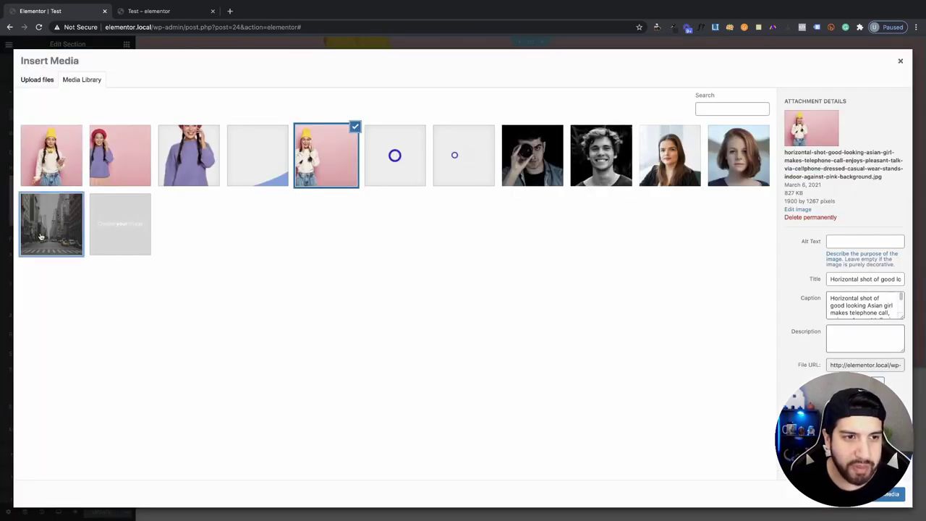
{"action": "left_click", "coordinate": [886, 498]}
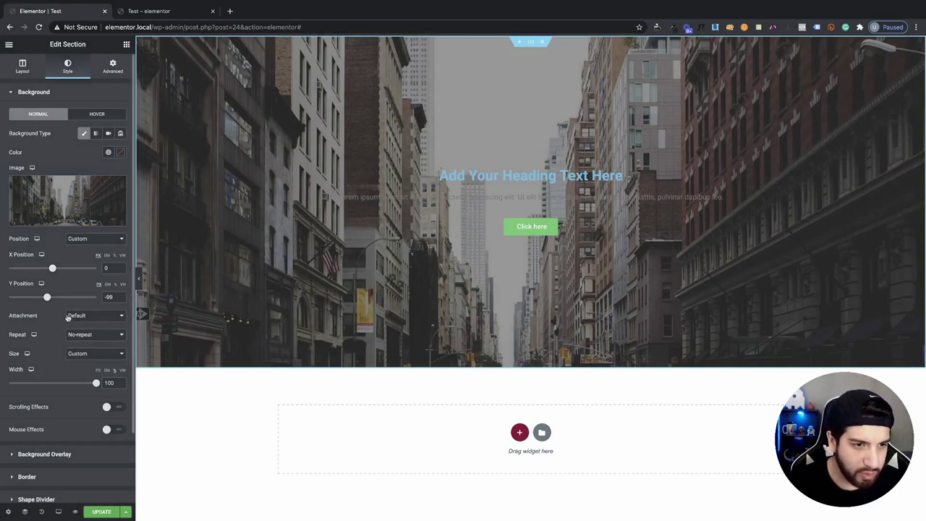
Step: Set the background image's attachment to Fixed, update the page and view it in the preview
{"action": "left_click", "coordinate": [88, 332]}
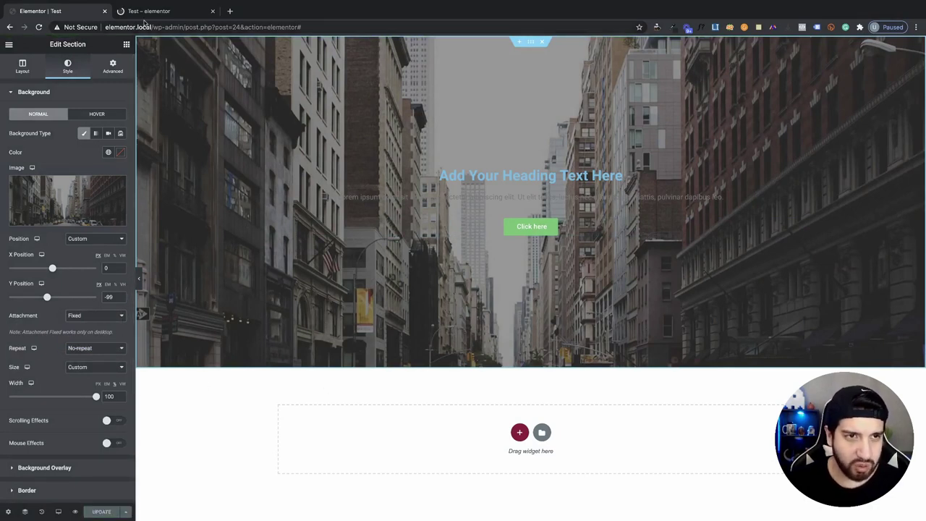
{"action": "left_click", "coordinate": [147, 11]}
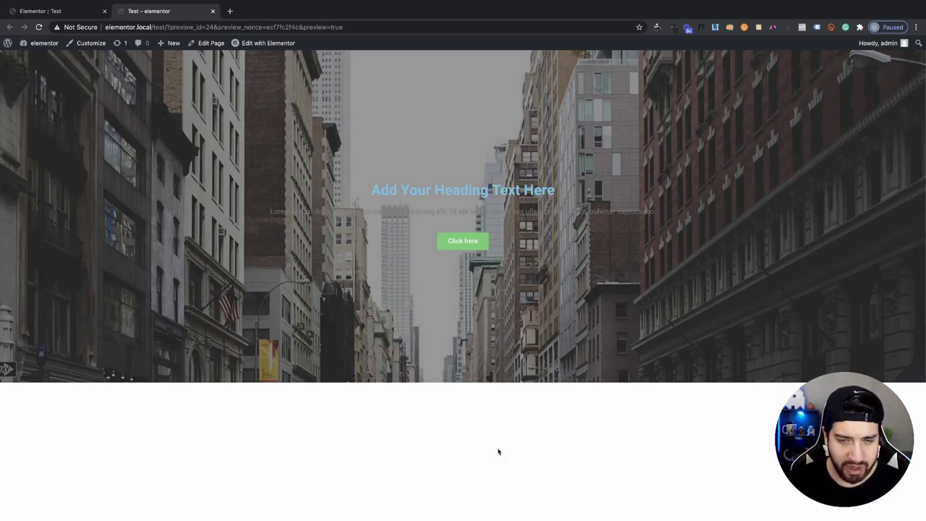
Step: Back in the page editor, insert the Product – App page template below the hero section, including its document settings
{"action": "left_click", "coordinate": [51, 11]}
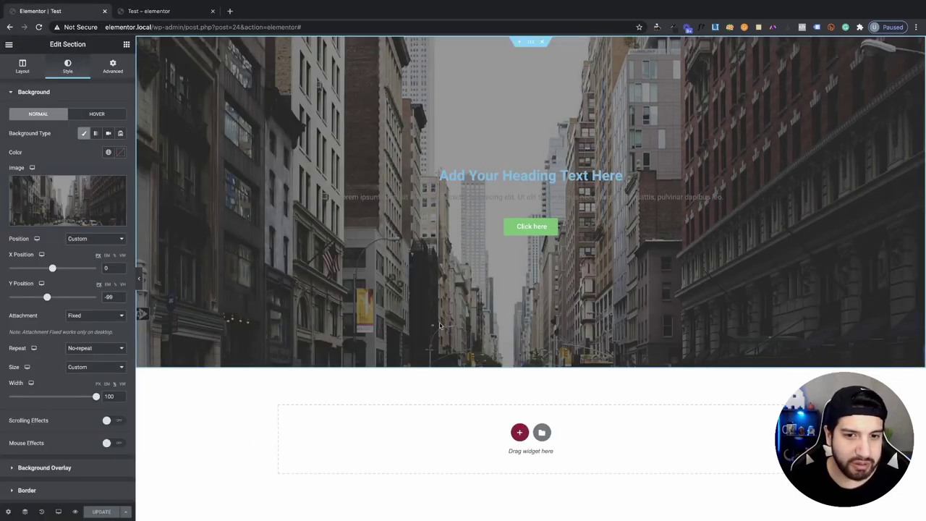
{"action": "left_click", "coordinate": [541, 433]}
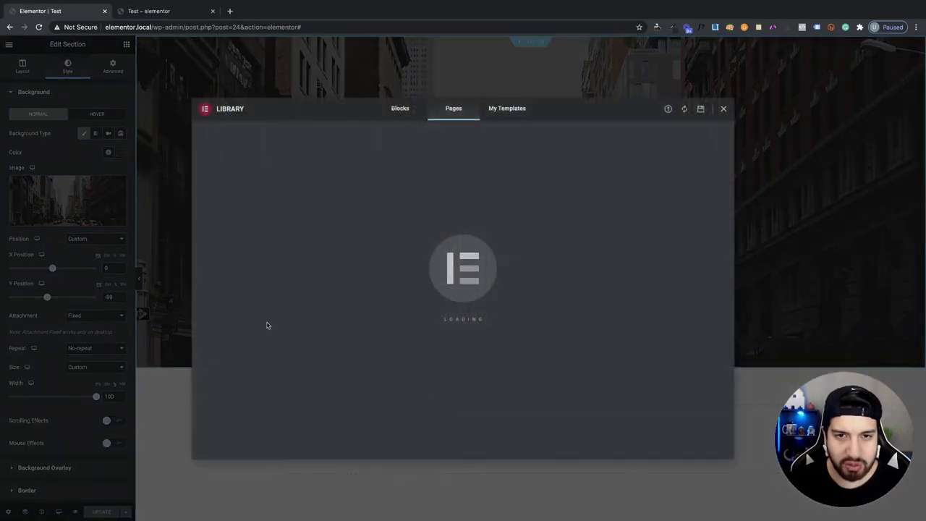
{"action": "scroll", "coordinate": [637, 340], "scroll_direction": "down", "scroll_amount": 1}
{"action": "left_click", "coordinate": [642, 362]}
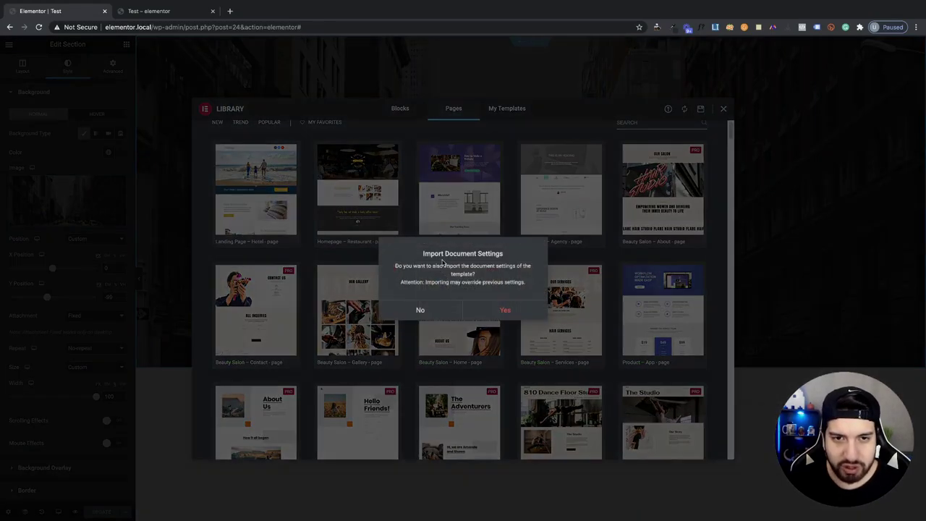
{"action": "left_click", "coordinate": [502, 310]}
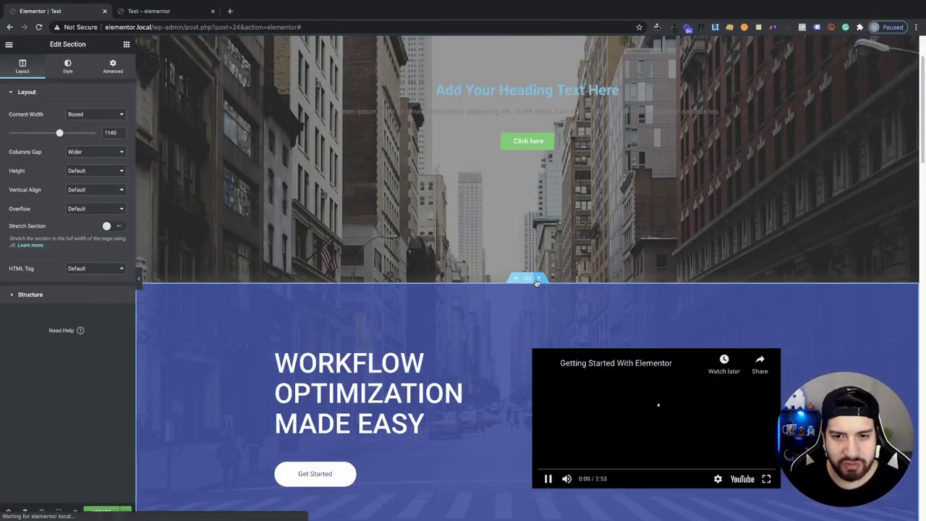
Step: Delete the Workflow Optimization section below the hero and check how the fixed background behaves while scrolling the page preview
{"action": "left_click", "coordinate": [537, 280]}
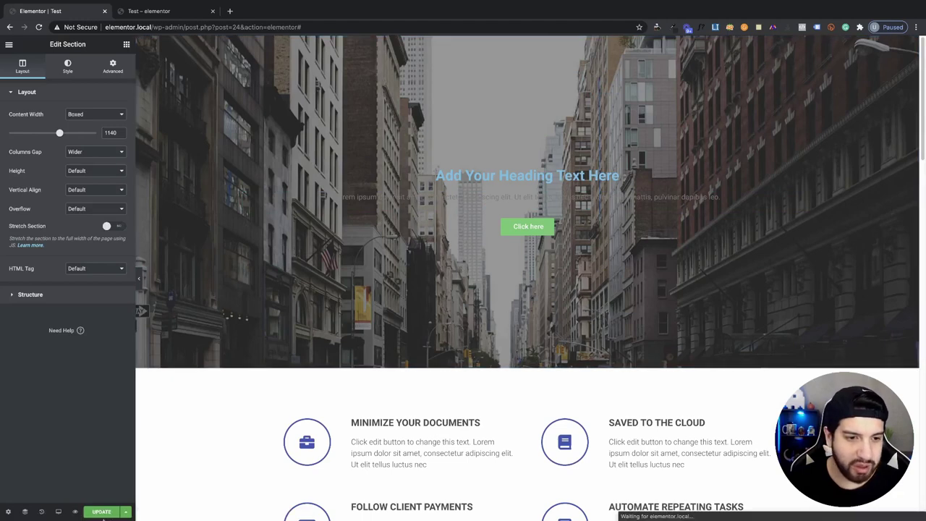
{"action": "key", "text": "ctrl+shift+p"}
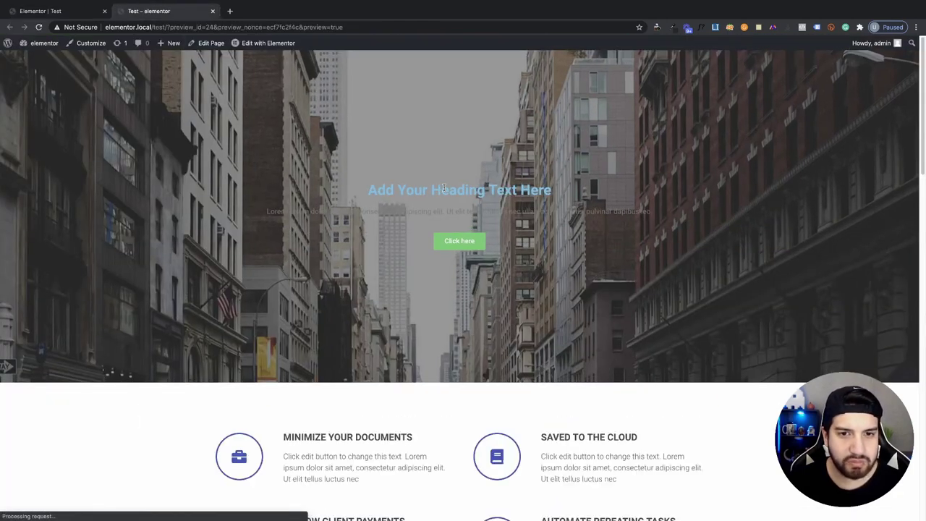
{"action": "scroll", "coordinate": [515, 333], "scroll_direction": "down", "scroll_amount": 15}
{"action": "scroll", "coordinate": [513, 336], "scroll_direction": "up", "scroll_amount": 15}
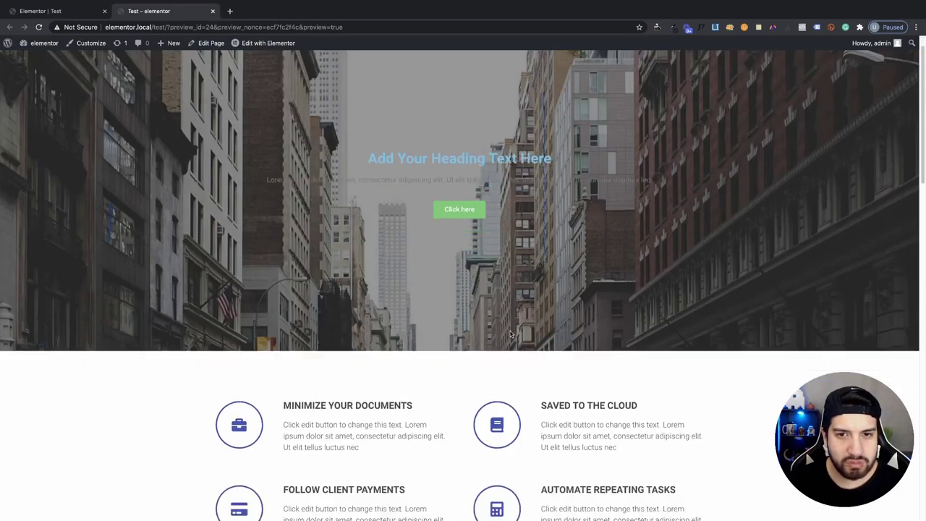
{"action": "scroll", "coordinate": [510, 334], "scroll_direction": "down", "scroll_amount": 3}
{"action": "scroll", "coordinate": [510, 333], "scroll_direction": "up", "scroll_amount": 4}
{"action": "scroll", "coordinate": [510, 334], "scroll_direction": "down", "scroll_amount": 3}
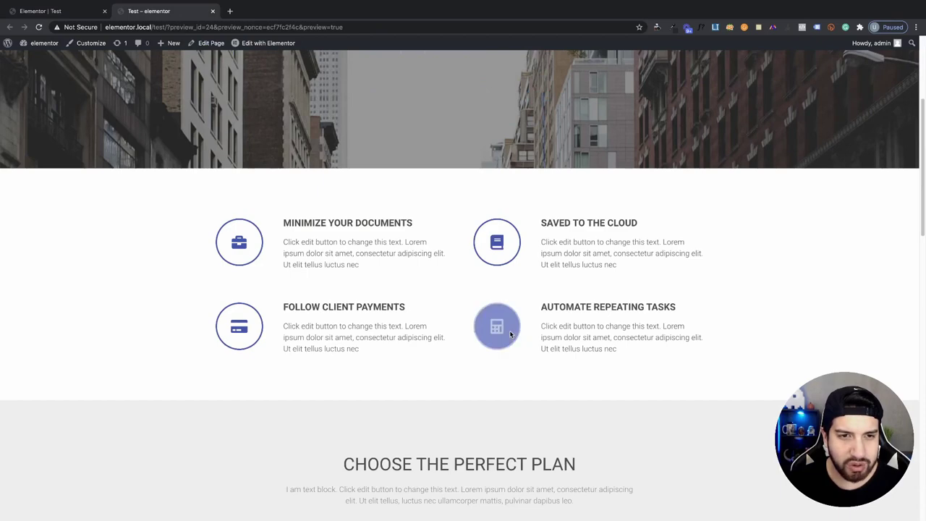
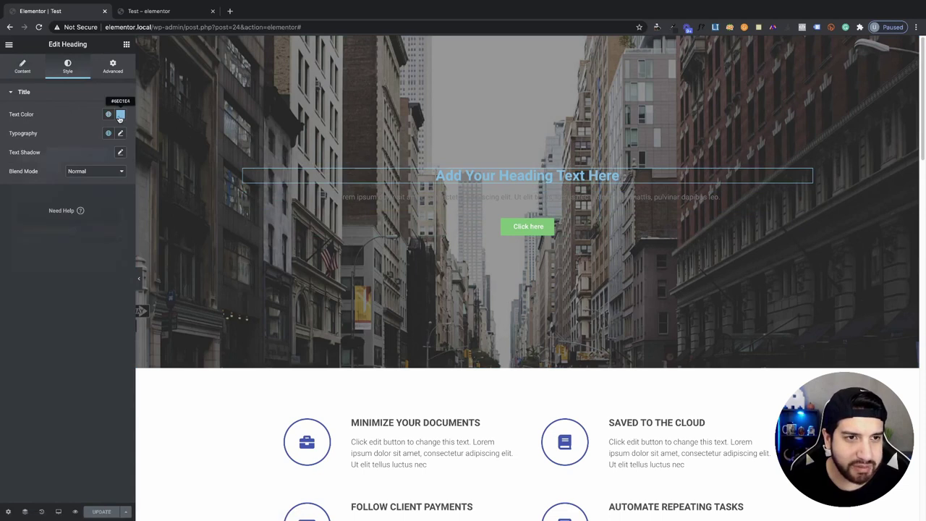
Step: Set the text color of the hero's heading and paragraph to white (#FFFFFF)
{"action": "left_click", "coordinate": [17, 146]}
{"action": "left_click", "coordinate": [311, 192]}
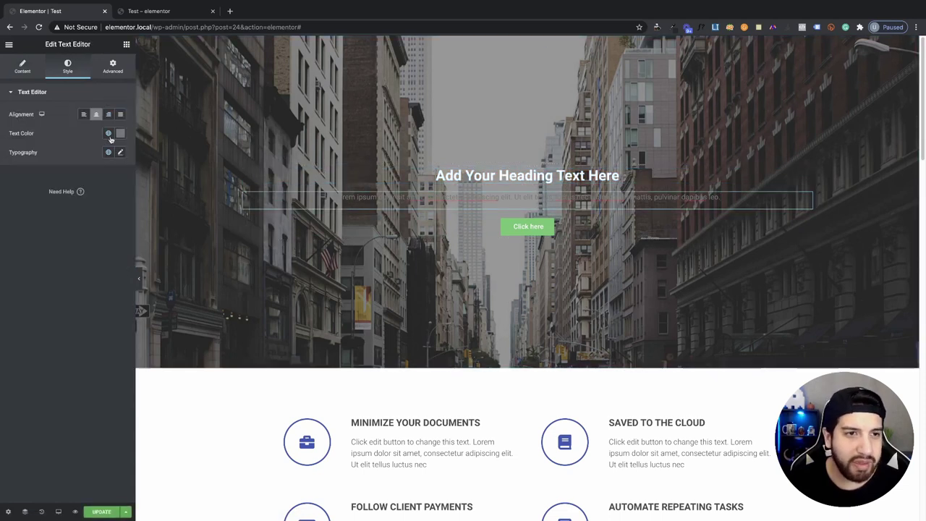
{"action": "left_click", "coordinate": [120, 133]}
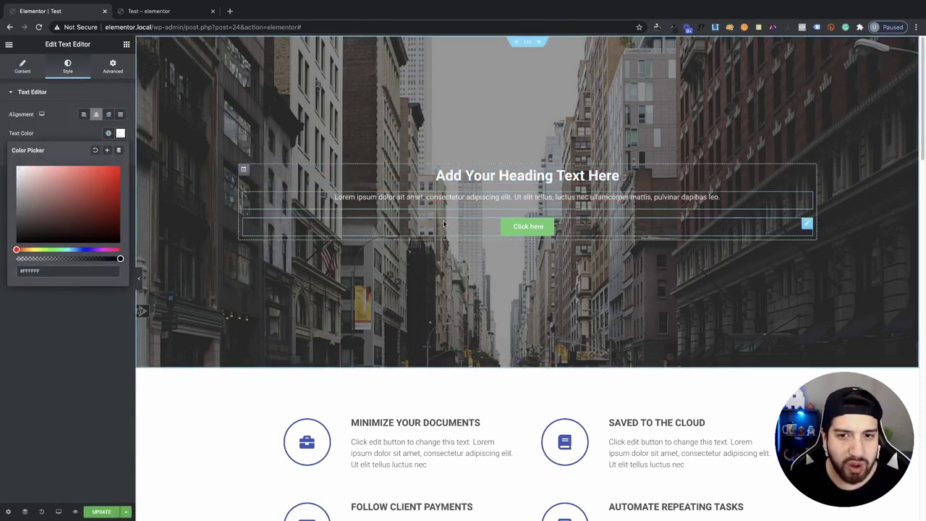
Step: Set the hero button's background color to white
{"action": "left_click", "coordinate": [402, 222]}
{"action": "left_click", "coordinate": [67, 66]}
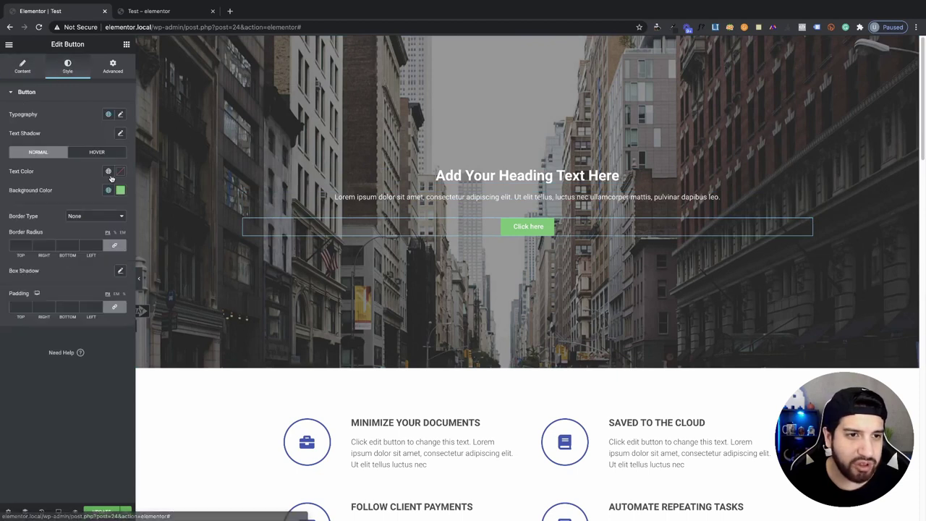
{"action": "left_click", "coordinate": [120, 189]}
{"action": "left_click", "coordinate": [120, 171]}
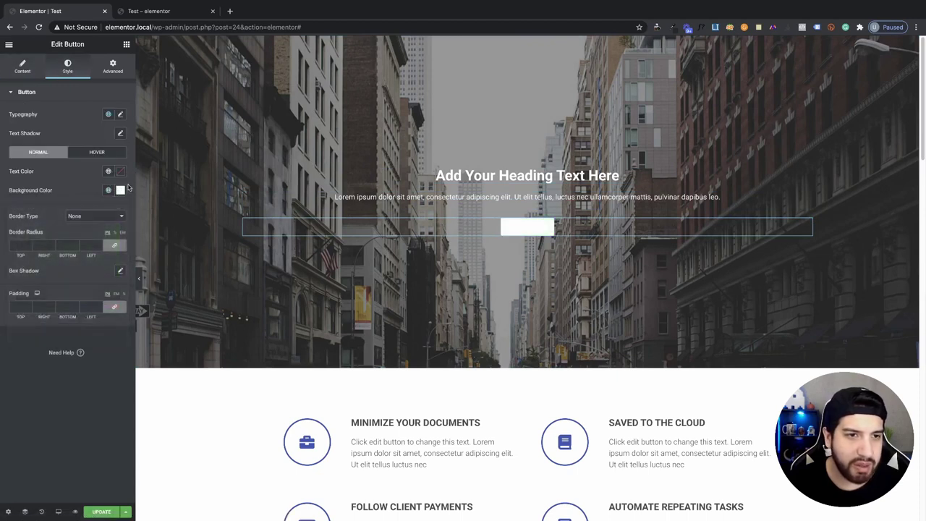
Step: Set the hero button's text color to a strong blue
{"action": "left_click", "coordinate": [120, 171]}
{"action": "left_click", "coordinate": [82, 287]}
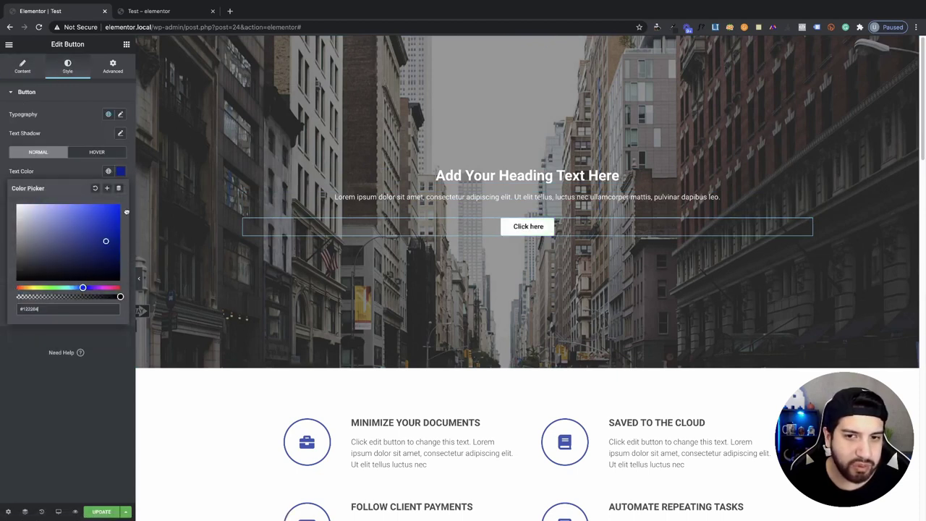
{"action": "left_click", "coordinate": [26, 229]}
{"action": "left_click", "coordinate": [120, 171]}
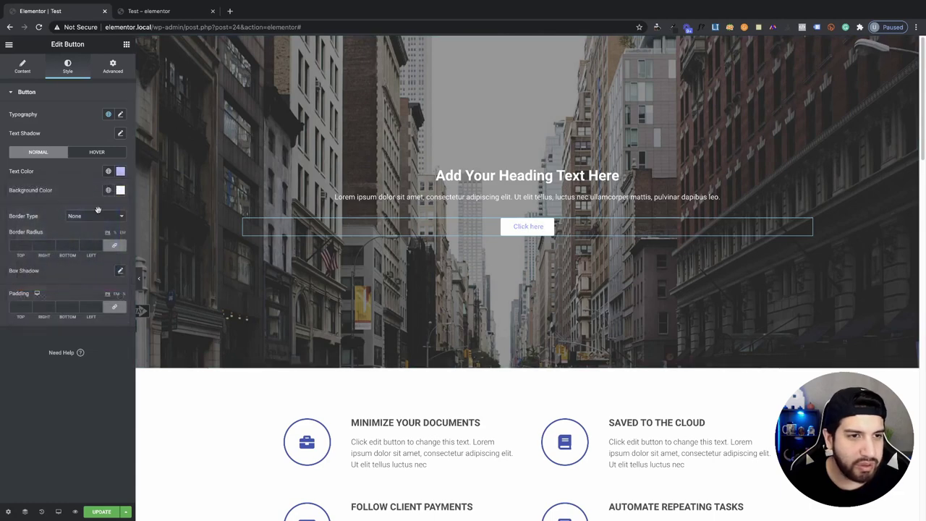
{"action": "left_click", "coordinate": [120, 170]}
{"action": "left_click", "coordinate": [122, 187]}
{"action": "left_click", "coordinate": [268, 225]}
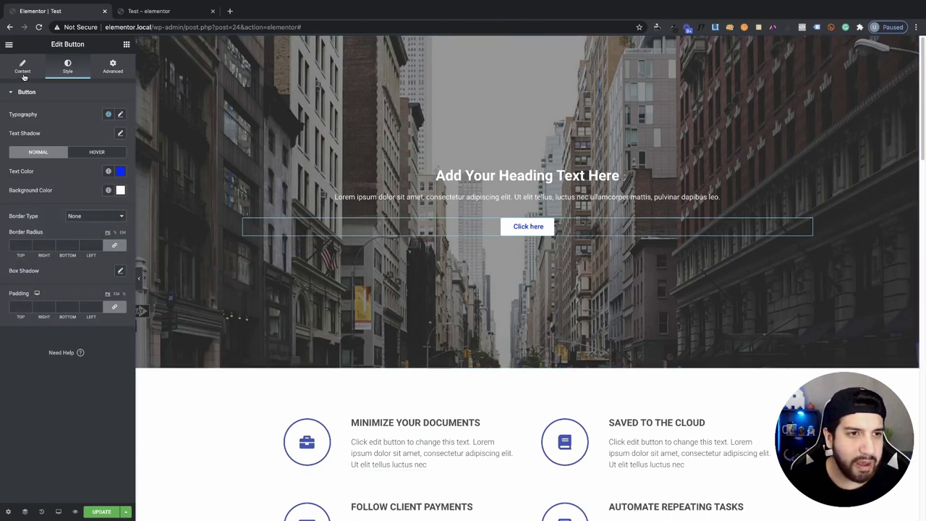
Step: Add a classic black background overlay to the hero section with an opacity of 0.31
{"action": "right_click", "coordinate": [210, 105]}
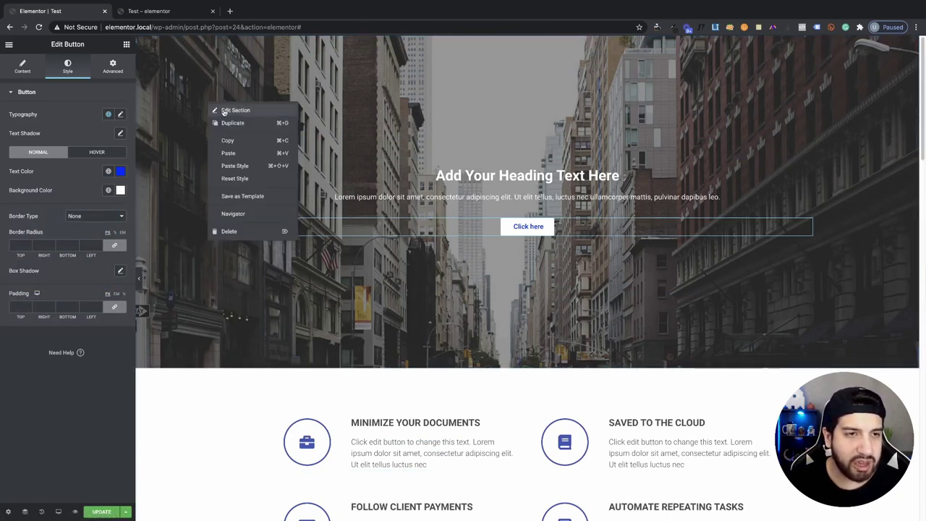
{"action": "left_click", "coordinate": [224, 111]}
{"action": "scroll", "coordinate": [39, 381], "scroll_direction": "down", "scroll_amount": 5}
{"action": "left_click", "coordinate": [42, 376]}
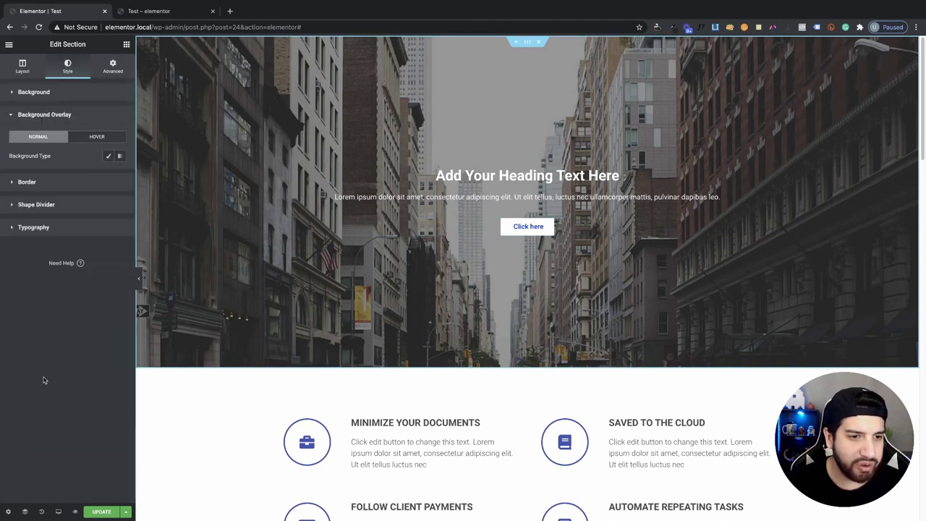
{"action": "left_click", "coordinate": [108, 156]}
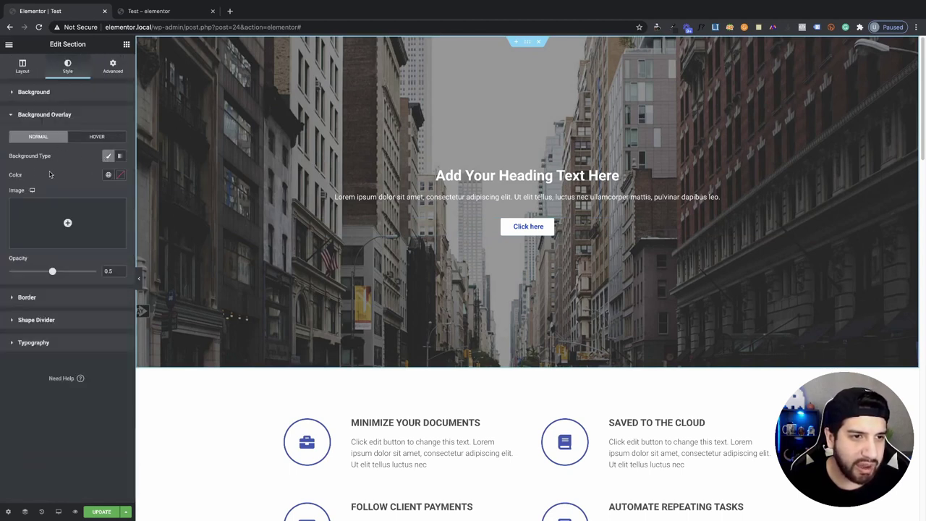
{"action": "left_click", "coordinate": [120, 176]}
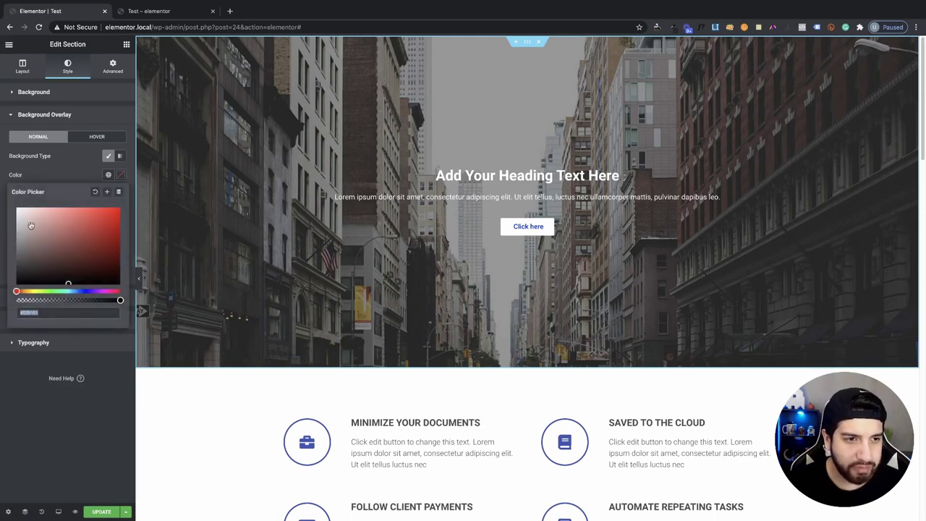
{"action": "left_click_drag", "start_coordinate": [30, 225], "coordinate": [2, 329]}
{"action": "left_click", "coordinate": [59, 179]}
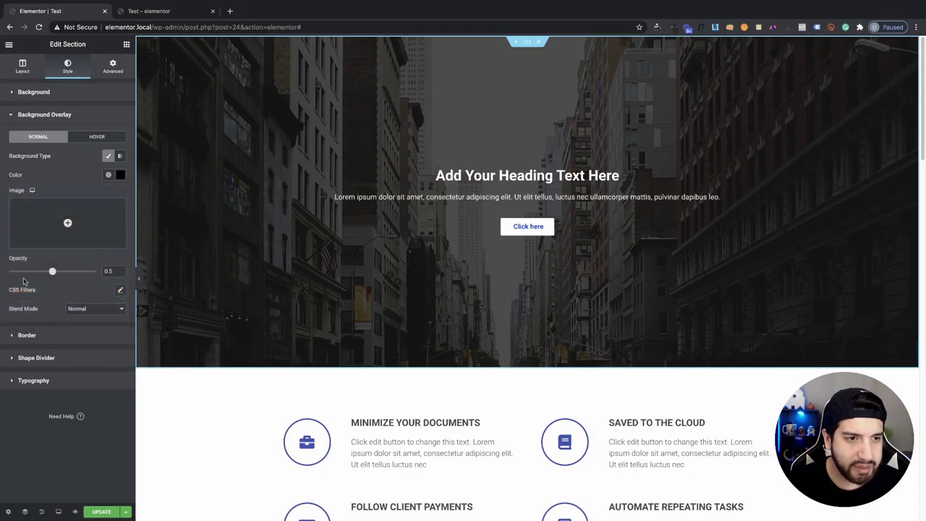
{"action": "left_click_drag", "start_coordinate": [52, 273], "coordinate": [123, 288]}
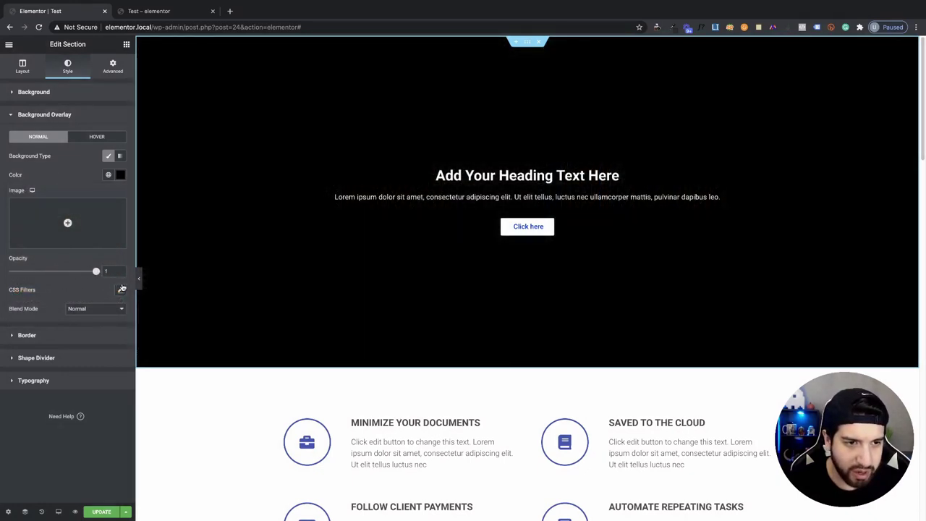
{"action": "left_click_drag", "start_coordinate": [120, 288], "coordinate": [32, 288]}
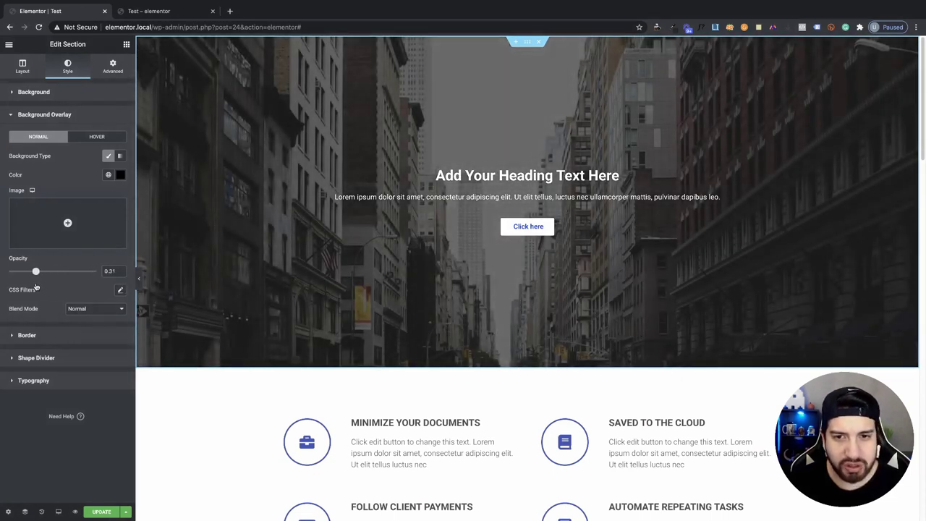
Step: Try blue and muted dark red as the hero section's background overlay color
{"action": "left_click", "coordinate": [120, 175]}
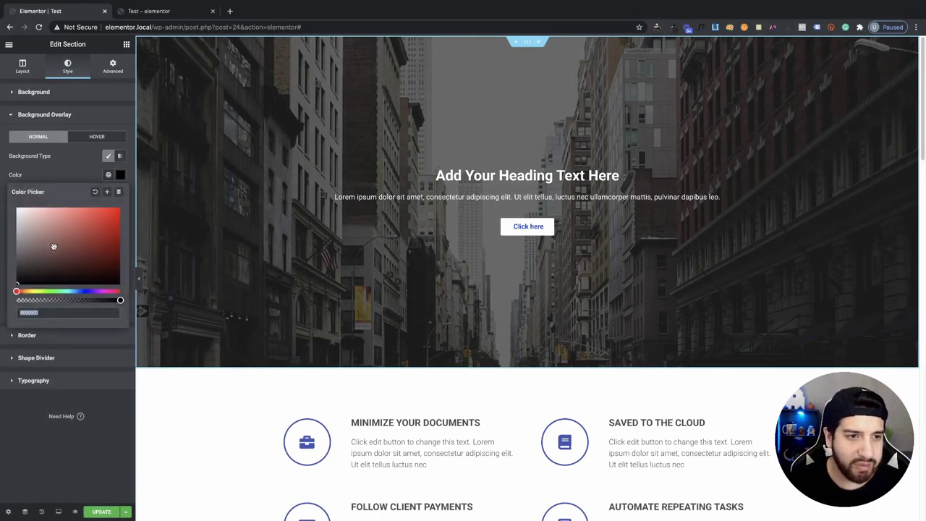
{"action": "left_click", "coordinate": [81, 291]}
{"action": "left_click", "coordinate": [112, 210]}
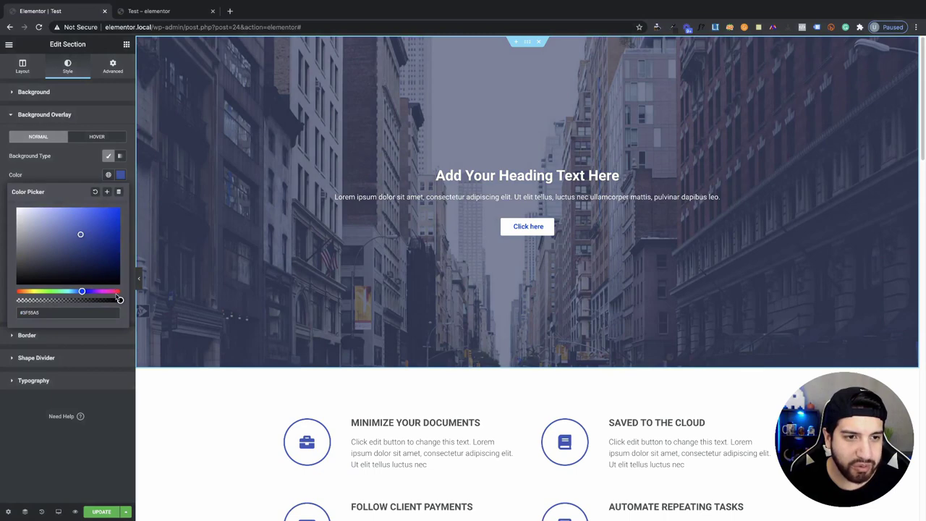
{"action": "left_click", "coordinate": [115, 291]}
{"action": "left_click_drag", "start_coordinate": [81, 218], "coordinate": [48, 255]}
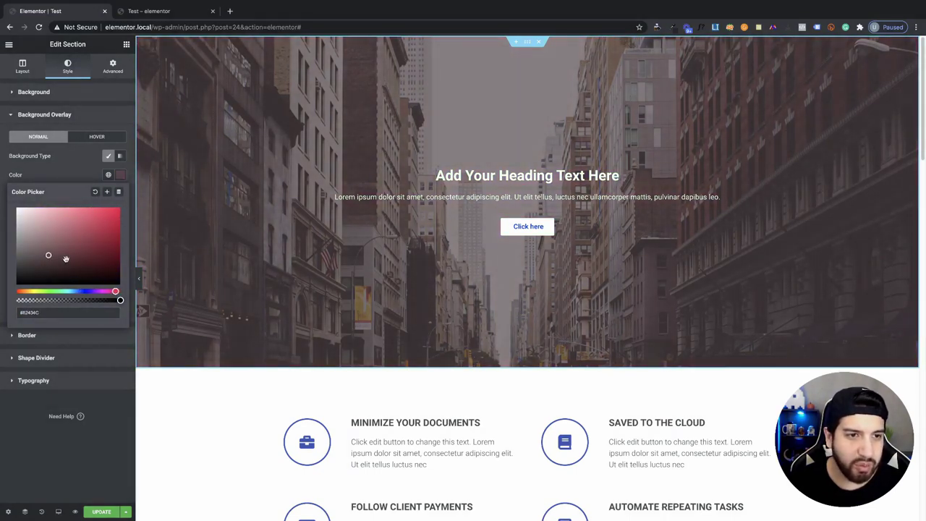
{"action": "left_click", "coordinate": [77, 183]}
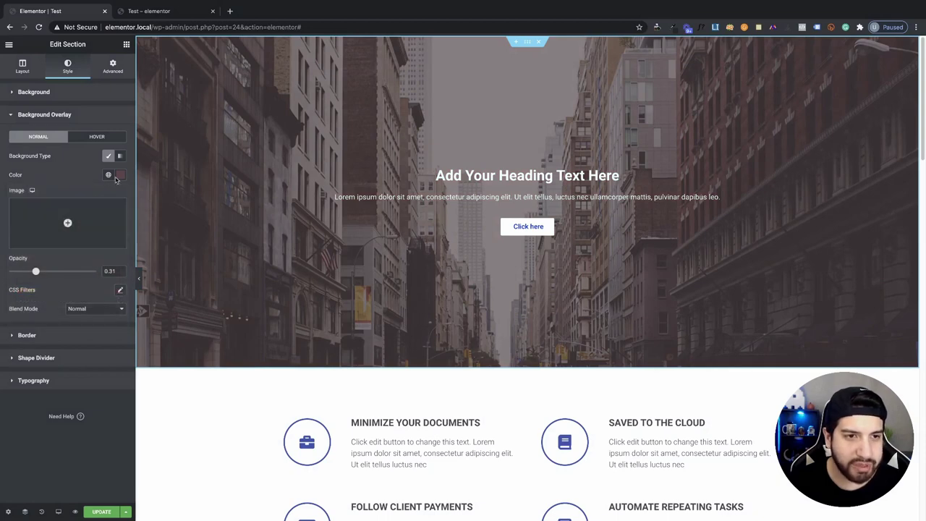
Step: Set the background overlay color to black (000000) and update the page
{"action": "left_click", "coordinate": [120, 174]}
{"action": "type", "text": "000000"}
{"action": "left_click", "coordinate": [87, 179]}
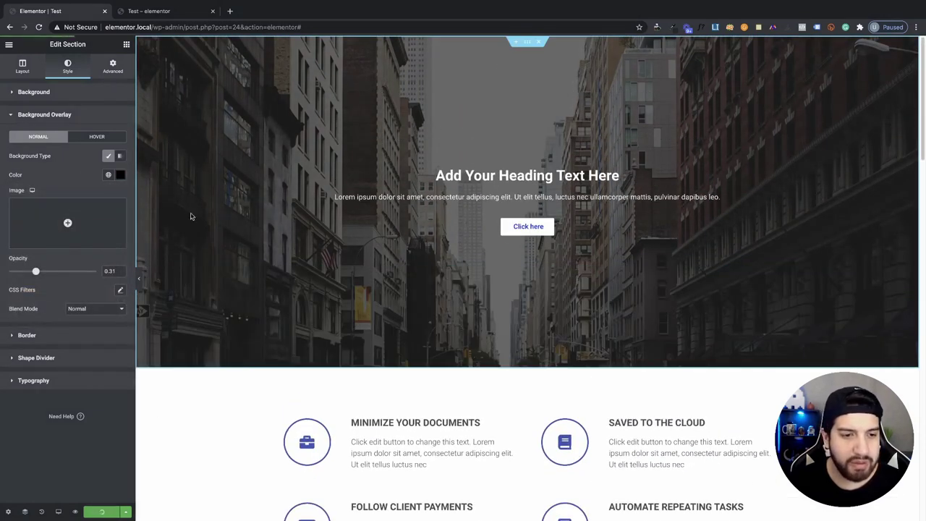
Step: Examine the hero's black overlay and fixed background in the page preview by scrolling through the page
{"action": "left_click", "coordinate": [141, 12]}
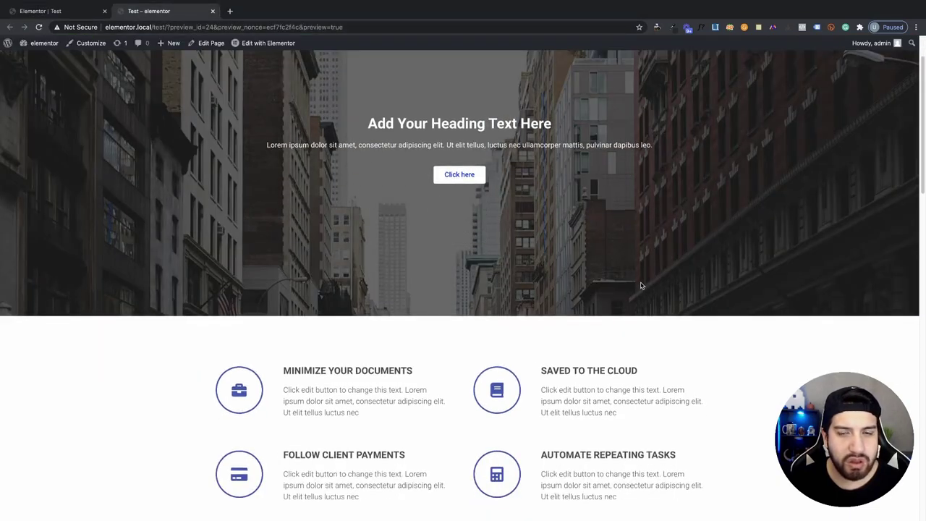
{"action": "scroll", "coordinate": [593, 305], "scroll_direction": "down", "scroll_amount": 20}
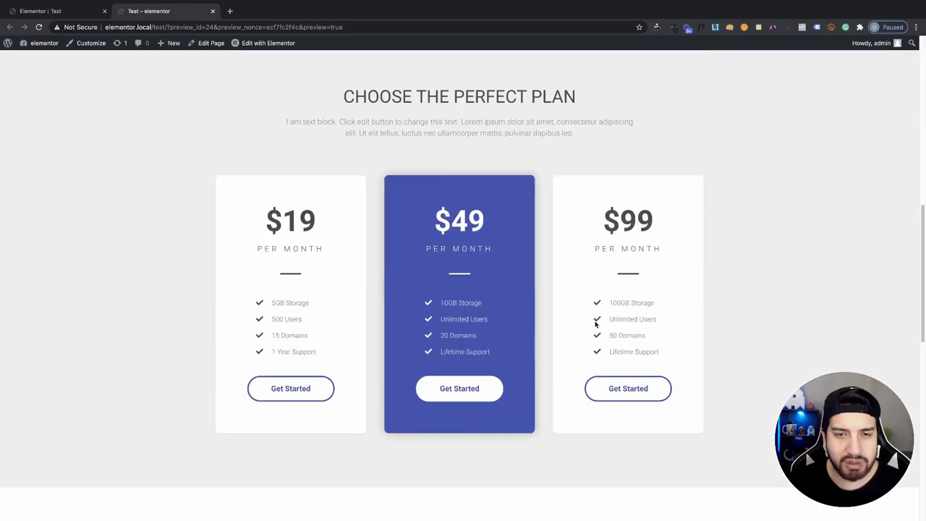
{"action": "scroll", "coordinate": [593, 325], "scroll_direction": "up", "scroll_amount": 20}
{"action": "scroll", "coordinate": [549, 260], "scroll_direction": "down", "scroll_amount": 15}
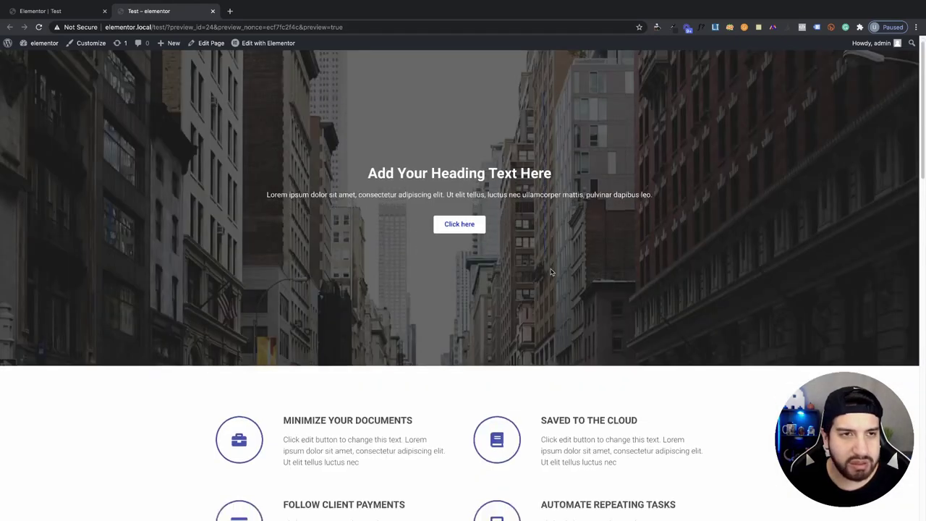
{"action": "scroll", "coordinate": [600, 293], "scroll_direction": "up", "scroll_amount": 15}
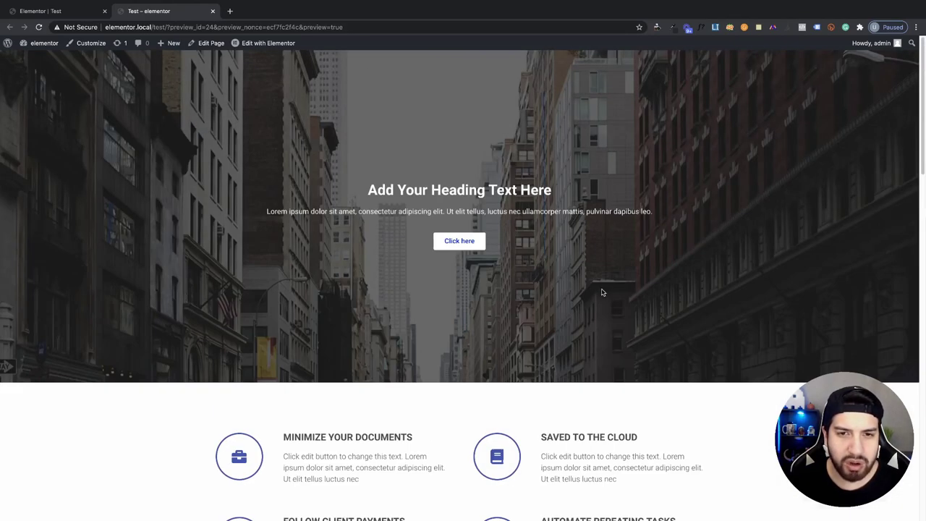
Step: Back in the page editor, change the background overlay to a gradient with blue (#2930F2) as the second color
{"action": "left_click", "coordinate": [71, 12]}
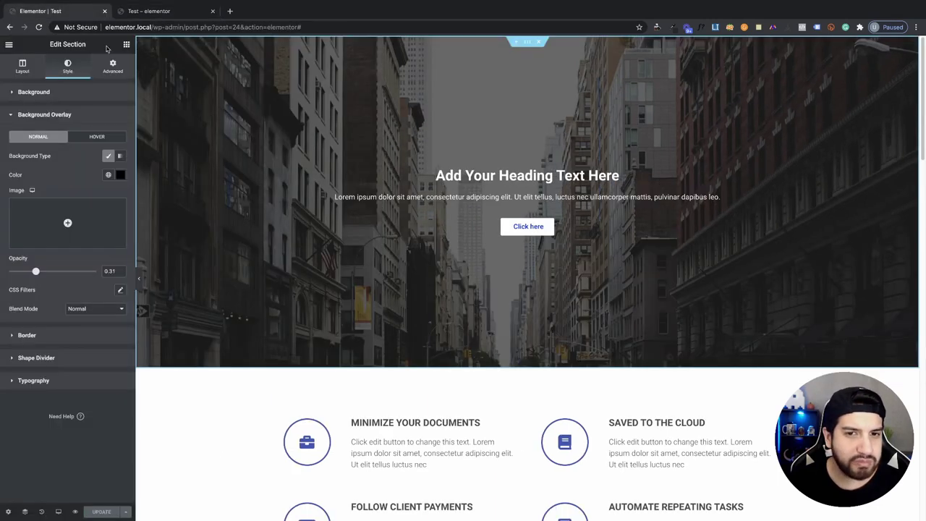
{"action": "left_click", "coordinate": [120, 157]}
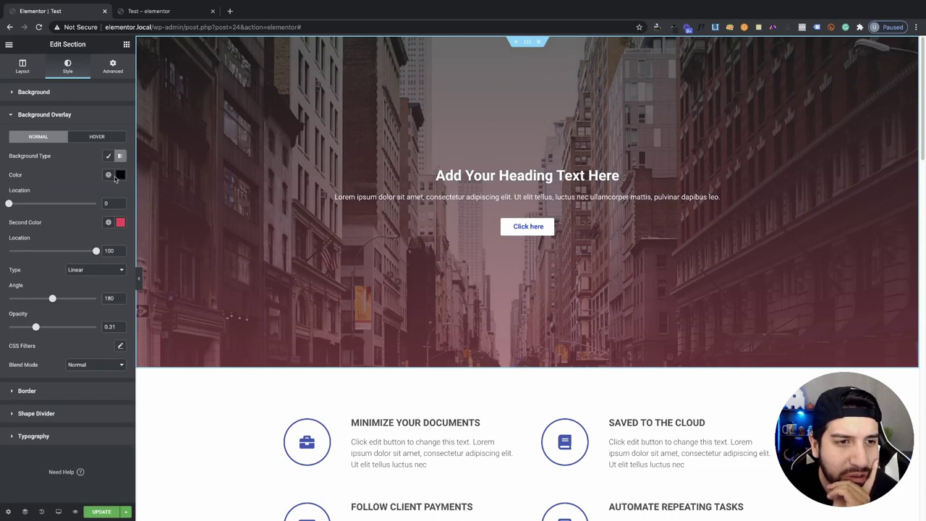
{"action": "left_click", "coordinate": [120, 175]}
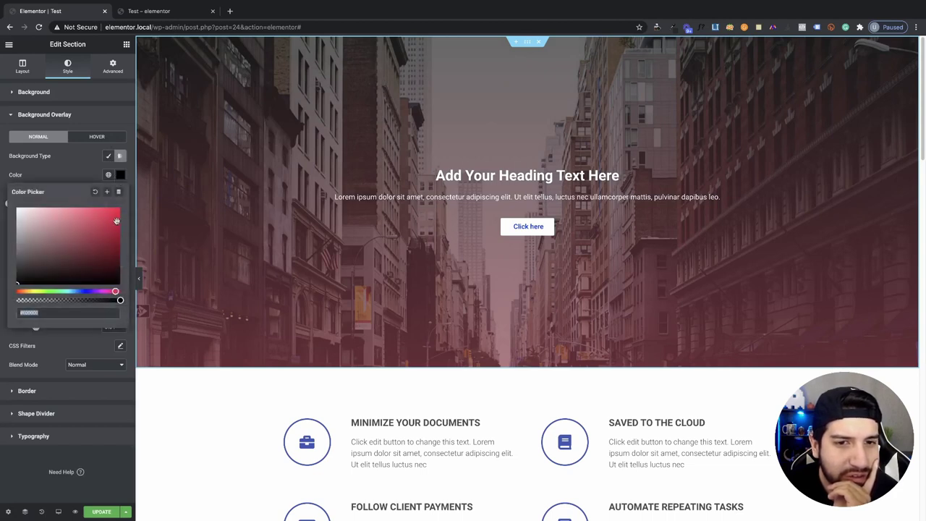
{"action": "left_click", "coordinate": [76, 168]}
{"action": "left_click", "coordinate": [120, 222]}
{"action": "left_click_drag", "start_coordinate": [114, 338], "coordinate": [85, 338]}
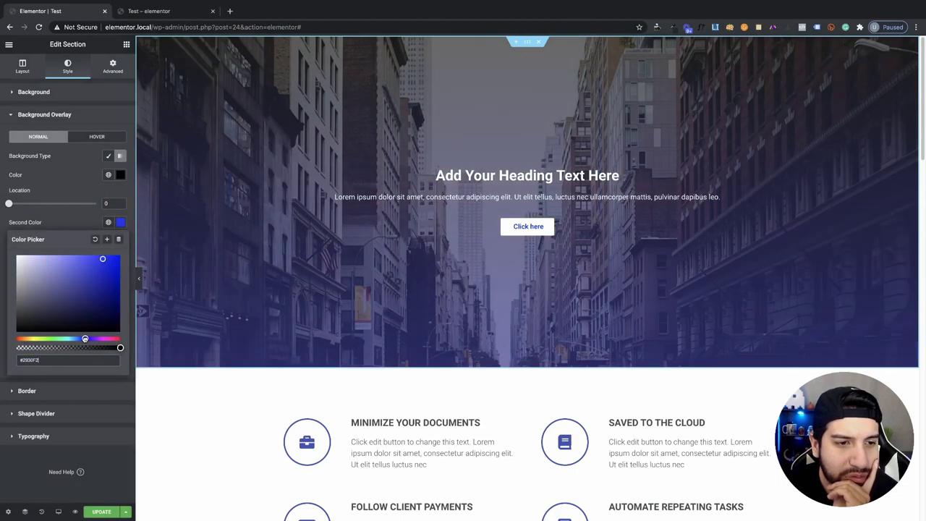
{"action": "left_click", "coordinate": [72, 193]}
Step: Set the overlay gradient's first color to crimson red and its angle to 150
{"action": "left_click", "coordinate": [120, 174]}
{"action": "left_click", "coordinate": [113, 213]}
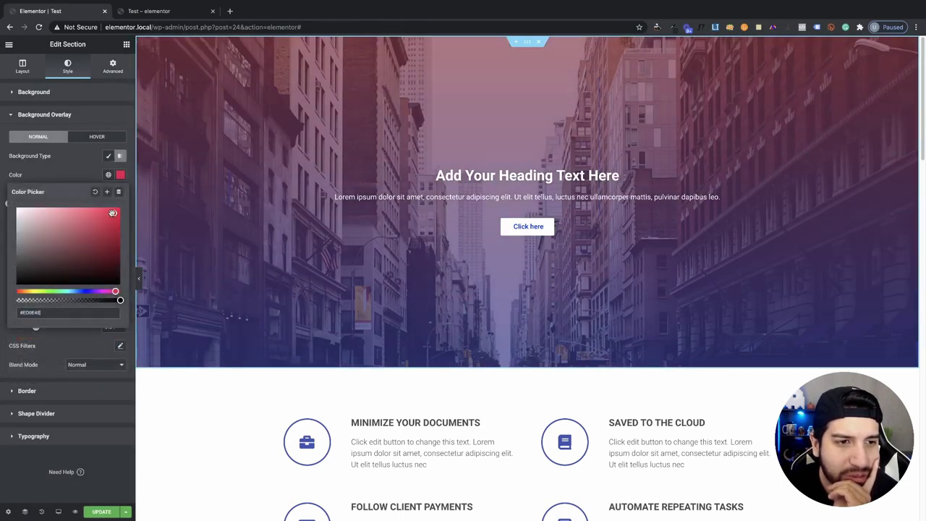
{"action": "left_click", "coordinate": [68, 187]}
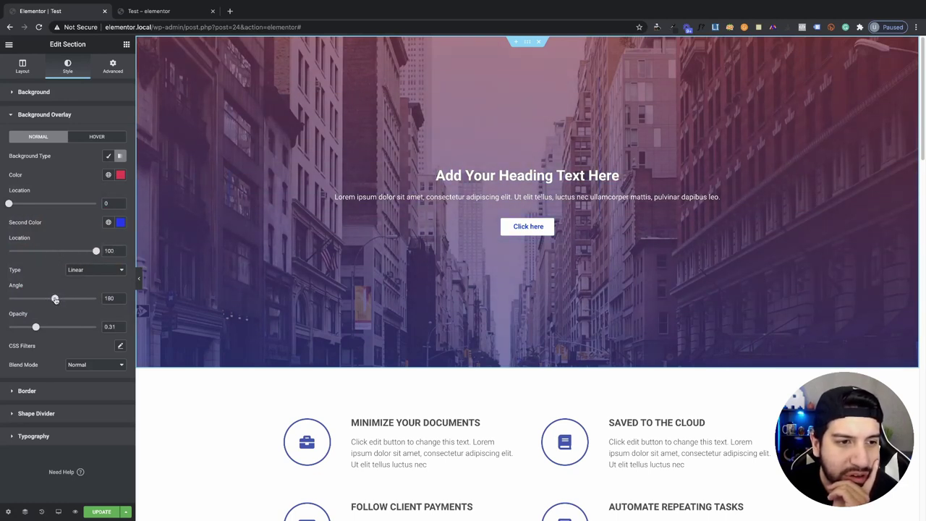
{"action": "left_click_drag", "start_coordinate": [68, 301], "coordinate": [38, 299]}
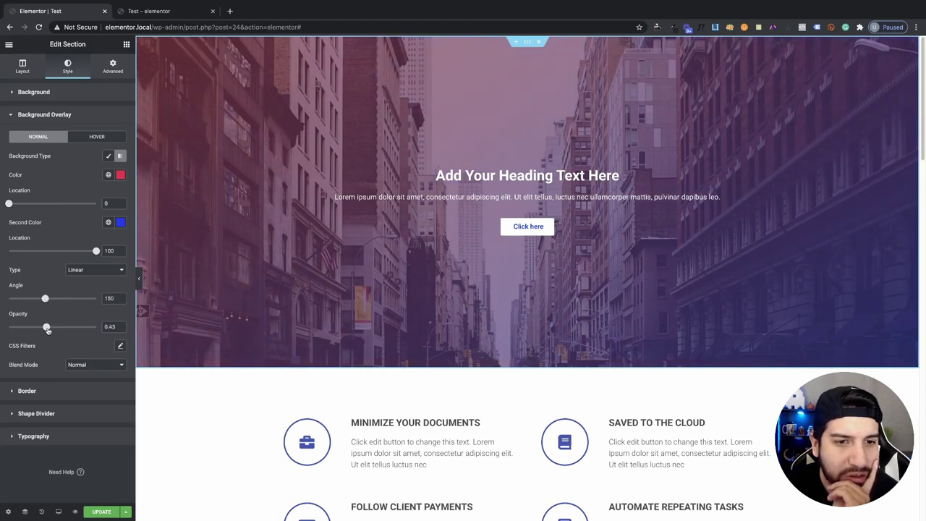
Step: Set the background overlay's opacity to 0.51 and update the page
{"action": "mouse_move", "coordinate": [64, 327]}
{"action": "left_mouse_down"}
{"action": "mouse_move", "coordinate": [96, 327]}
{"action": "mouse_move", "coordinate": [29, 327]}
{"action": "mouse_move", "coordinate": [53, 329]}
{"action": "left_mouse_up"}
{"action": "left_click", "coordinate": [101, 512]}
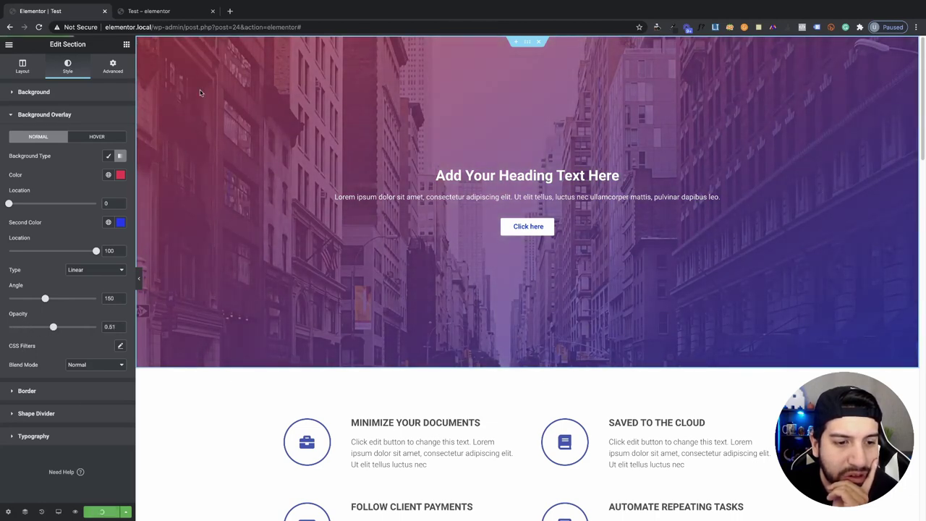
Step: Examine the hero's red-to-blue gradient overlay in the page preview by scrolling through the page
{"action": "left_click", "coordinate": [174, 11]}
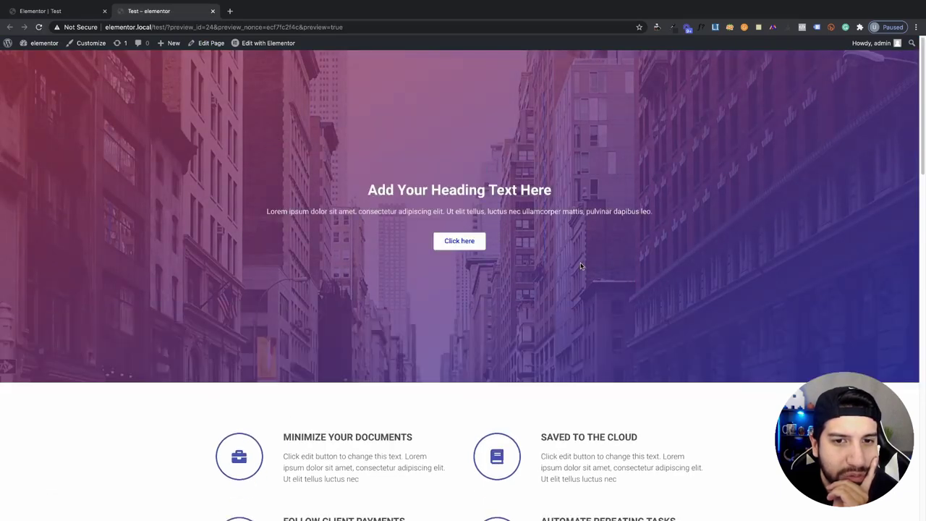
{"action": "scroll", "coordinate": [614, 273], "scroll_direction": "down", "scroll_amount": 4}
{"action": "scroll", "coordinate": [614, 273], "scroll_direction": "up", "scroll_amount": 4}
{"action": "scroll", "coordinate": [611, 271], "scroll_direction": "down", "scroll_amount": 5}
{"action": "scroll", "coordinate": [610, 269], "scroll_direction": "up", "scroll_amount": 5}
Step: Back in the page editor, change the section's background type to gradient and set its first color to red
{"action": "left_click", "coordinate": [44, 11]}
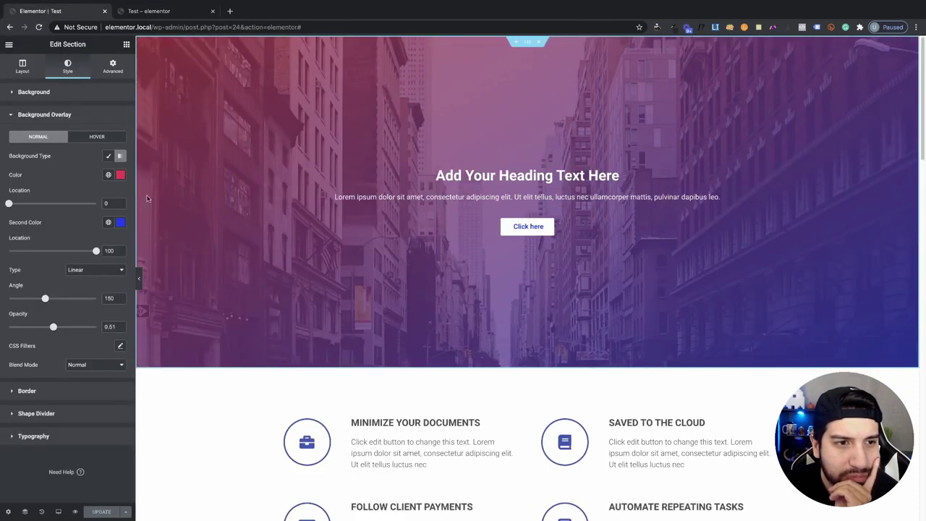
{"action": "left_click", "coordinate": [51, 115]}
{"action": "left_click", "coordinate": [50, 117]}
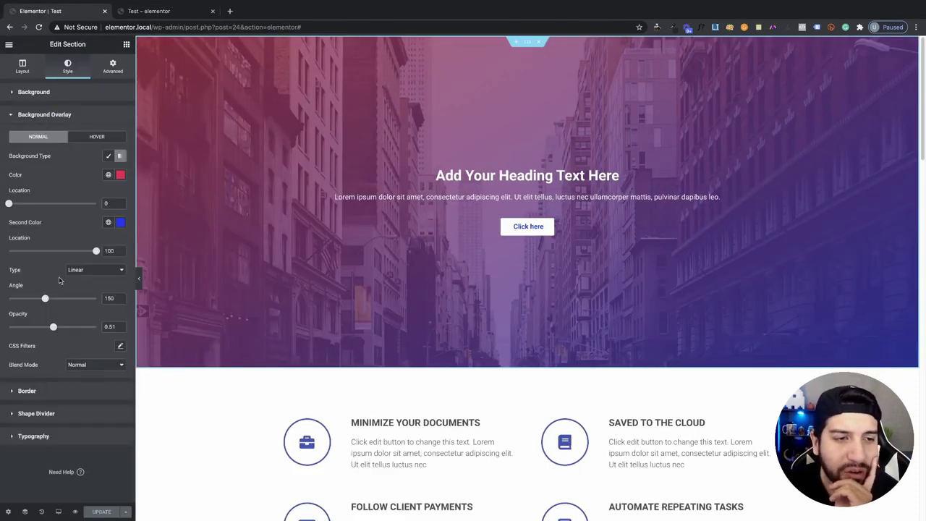
{"action": "left_click", "coordinate": [53, 94]}
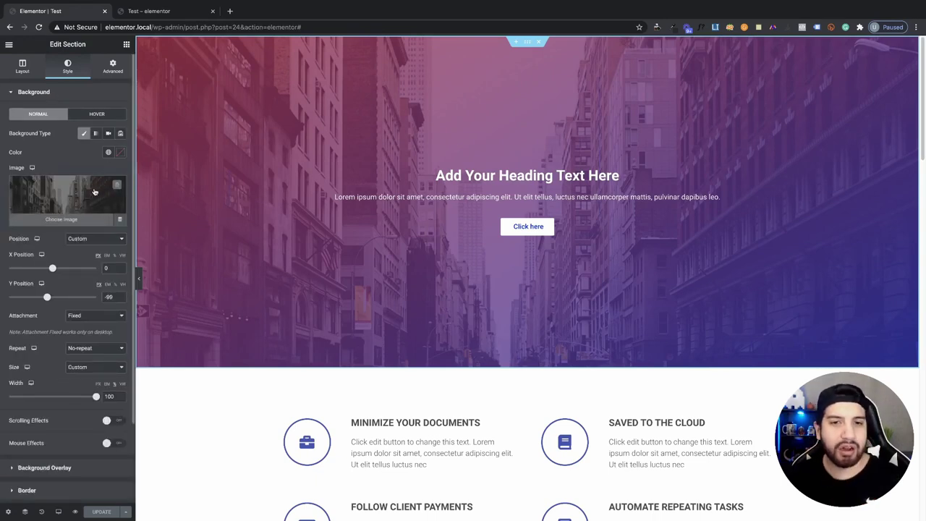
{"action": "left_click", "coordinate": [96, 134]}
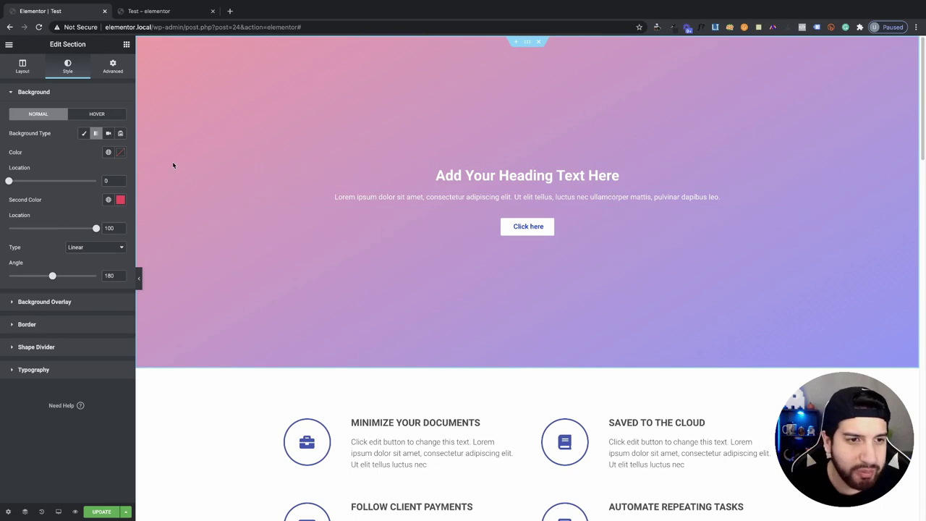
{"action": "left_click", "coordinate": [120, 152]}
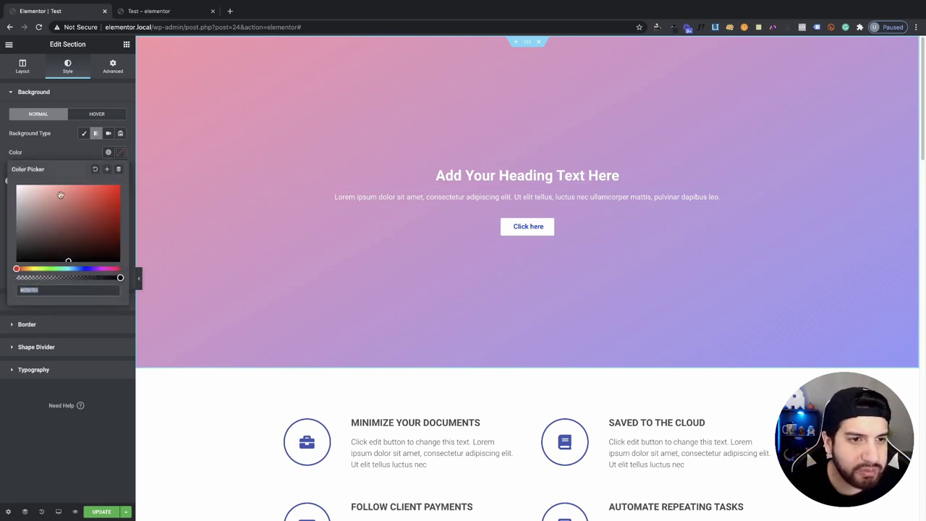
{"action": "left_click", "coordinate": [81, 160]}
{"action": "left_click", "coordinate": [120, 152]}
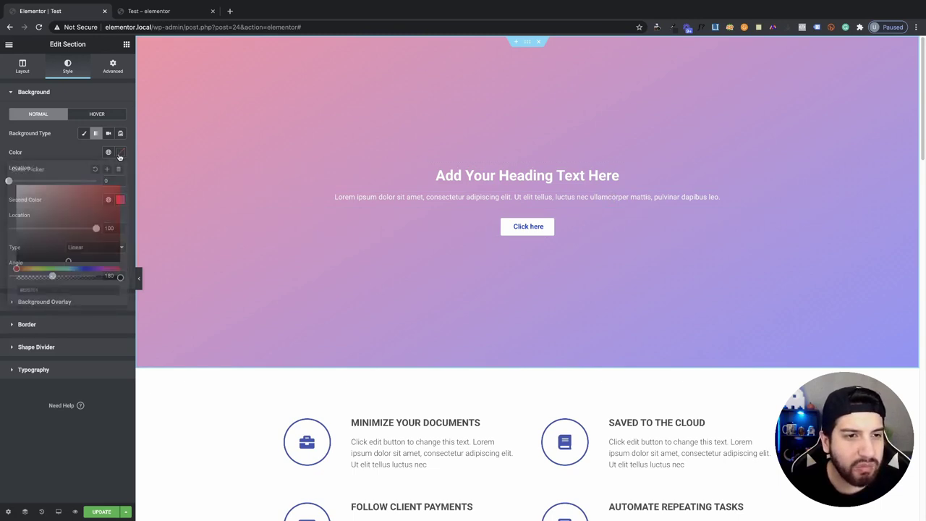
{"action": "left_click", "coordinate": [107, 198]}
{"action": "key", "text": "Escape"}
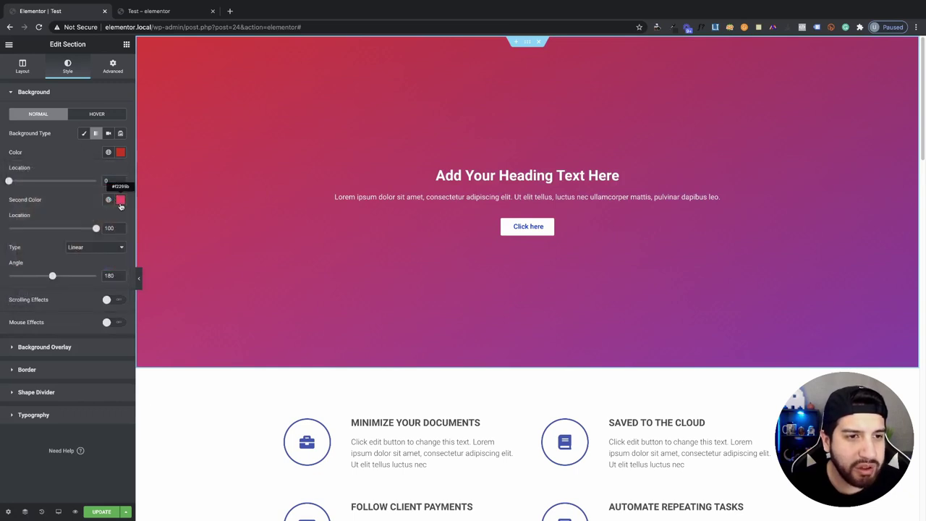
Step: Set the background gradient's second color to a darker crimson (#C61C48)
{"action": "left_click", "coordinate": [120, 199]}
{"action": "mouse_move", "coordinate": [60, 243]}
{"action": "left_mouse_down"}
{"action": "mouse_move", "coordinate": [97, 277]}
{"action": "mouse_move", "coordinate": [105, 250]}
{"action": "left_mouse_up"}
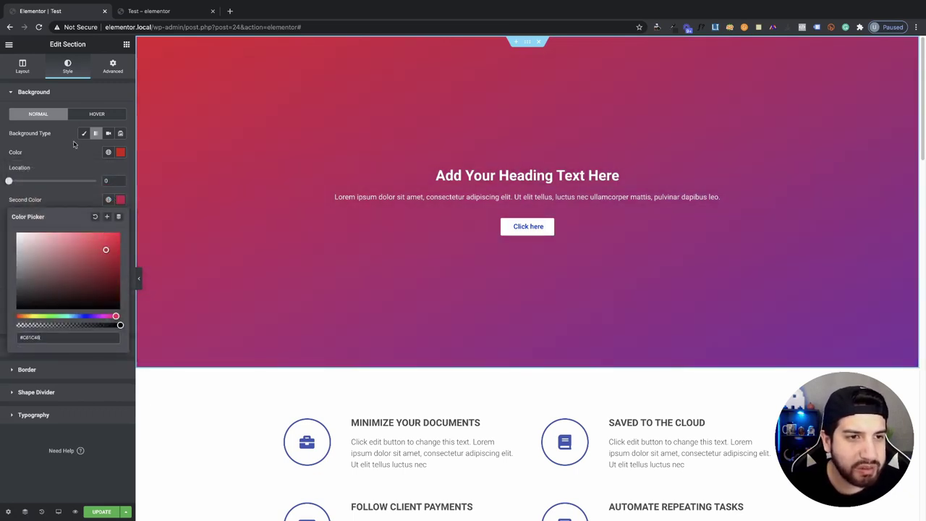
{"action": "left_click", "coordinate": [76, 152]}
Step: Switch the section's background type to video and inspect its link, start time and end time settings
{"action": "left_click", "coordinate": [109, 133]}
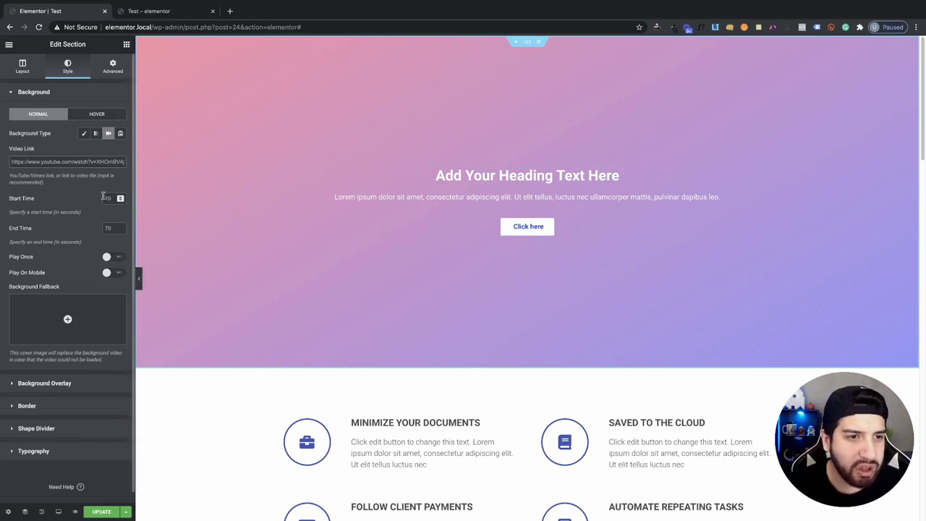
{"action": "left_click", "coordinate": [107, 229]}
{"action": "type", "text": "70"}
{"action": "left_click", "coordinate": [72, 162]}
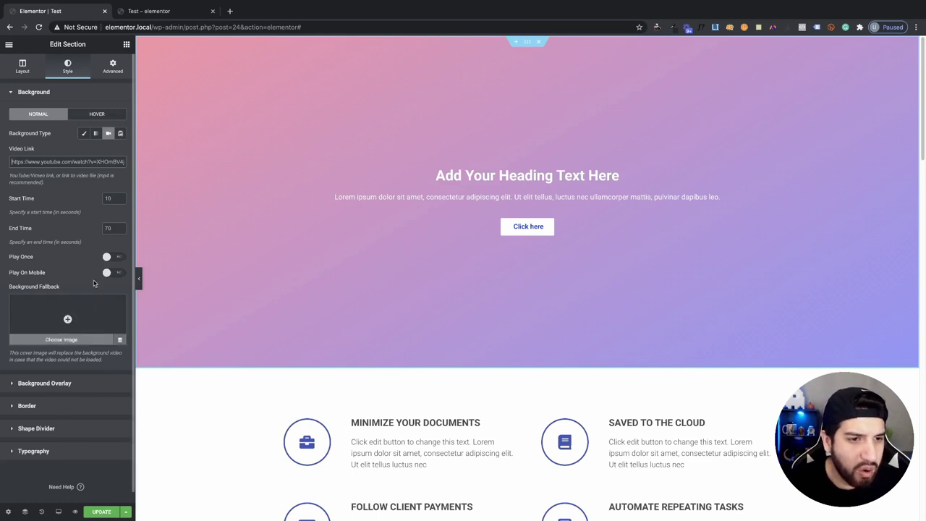
Step: Change the section background to a slideshow and insert a gallery of the three pink-backdrop photos of a woman with a phone
{"action": "left_click", "coordinate": [120, 135]}
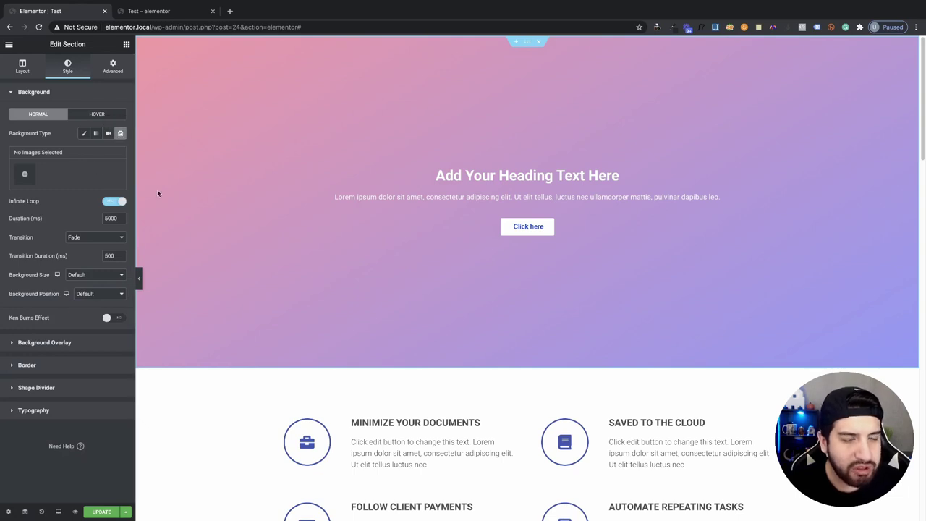
{"action": "left_click", "coordinate": [26, 176]}
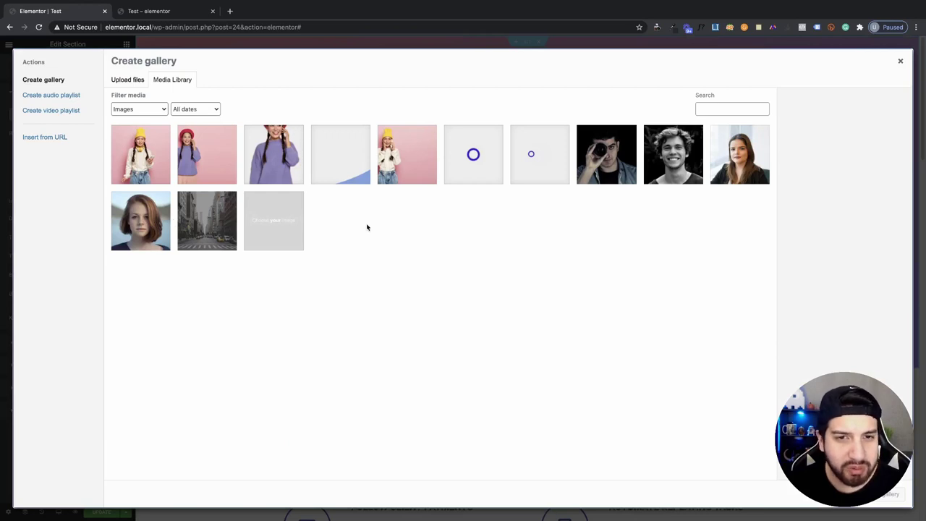
{"action": "left_click", "coordinate": [405, 175]}
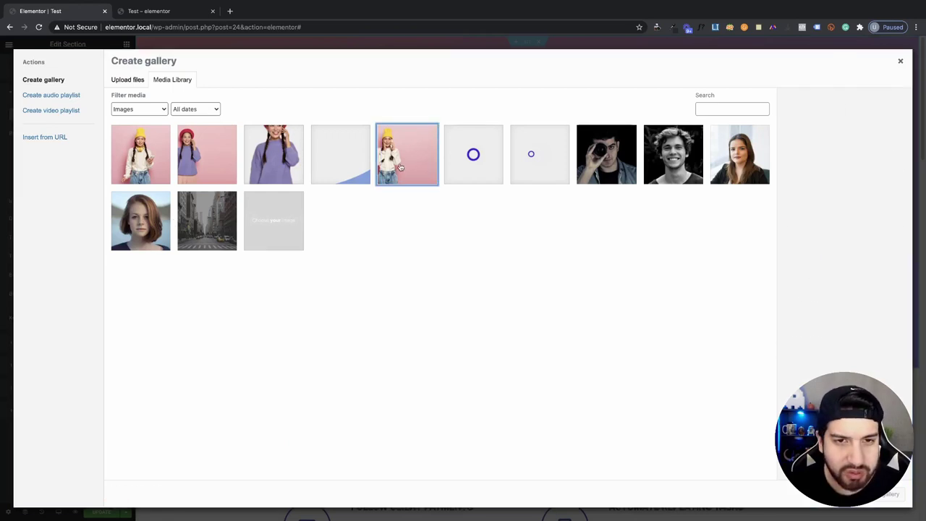
{"action": "left_click", "coordinate": [206, 180]}
{"action": "left_click", "coordinate": [141, 159]}
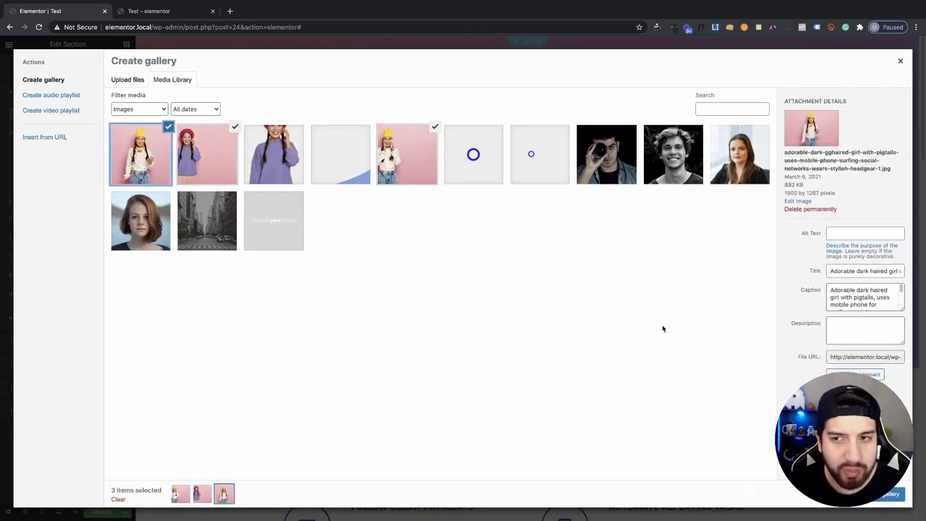
{"action": "left_click", "coordinate": [891, 494]}
{"action": "left_click", "coordinate": [891, 494]}
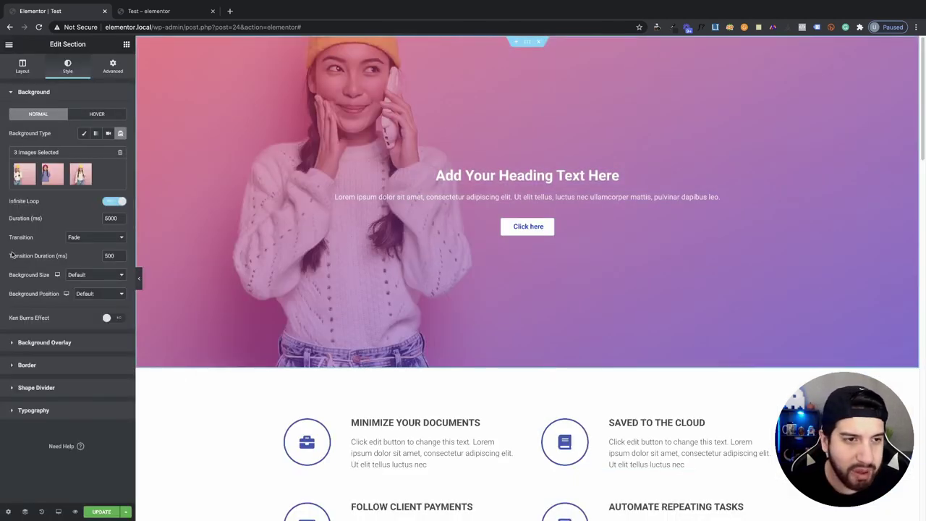
Step: Remove the background overlay from the hero section and update the page
{"action": "left_click", "coordinate": [44, 342]}
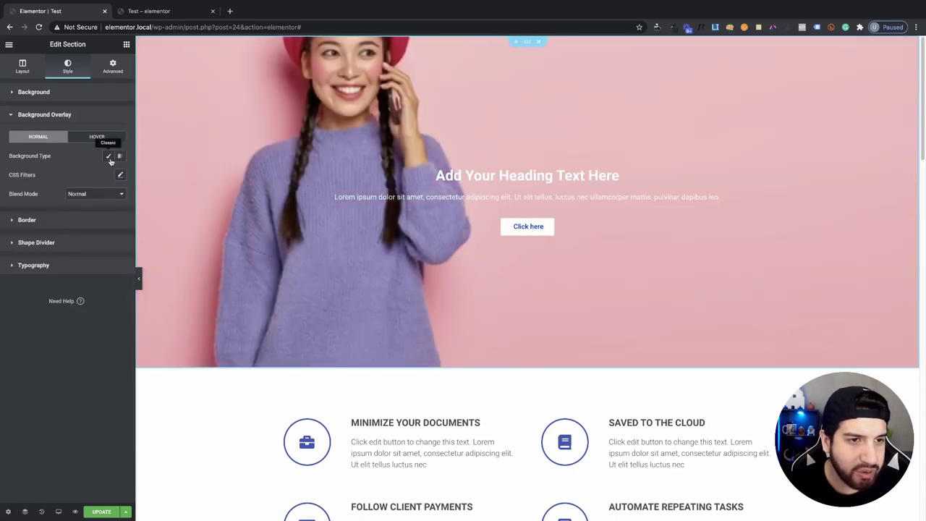
{"action": "left_click", "coordinate": [107, 157]}
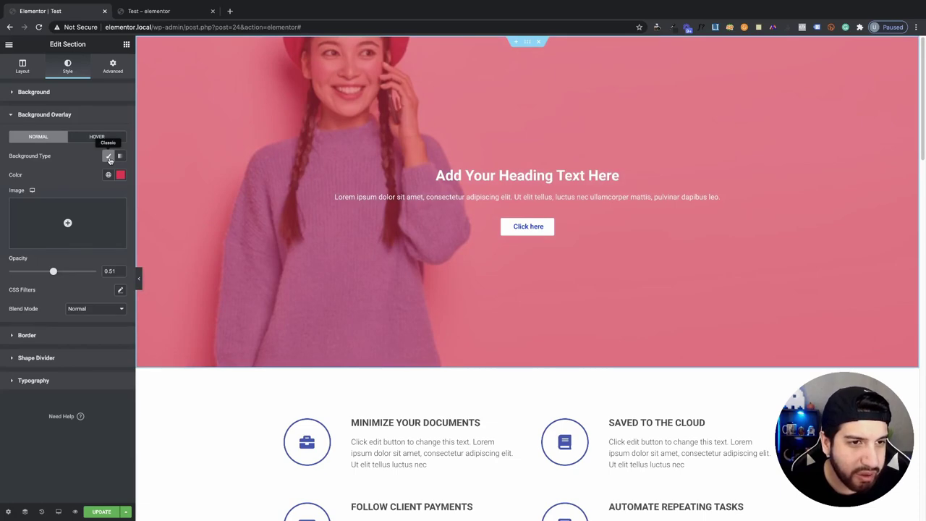
{"action": "left_click", "coordinate": [109, 156]}
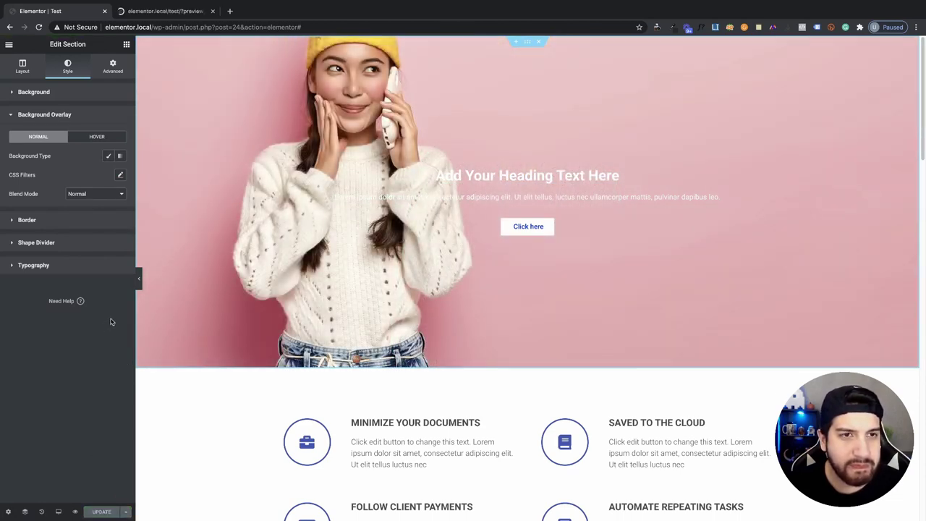
Step: Examine the slideshow hero in the page preview, then review the section's slideshow settings in the editor
{"action": "left_click", "coordinate": [159, 13]}
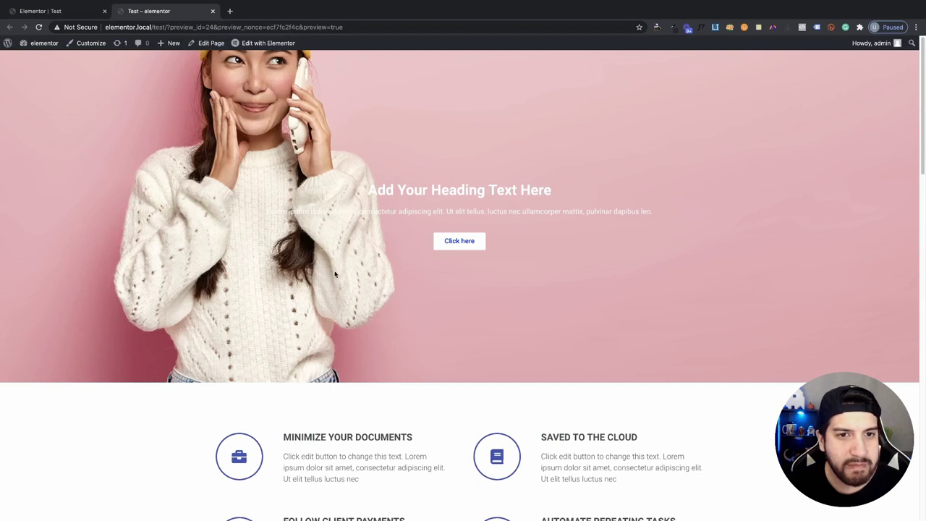
{"action": "left_click", "coordinate": [80, 12]}
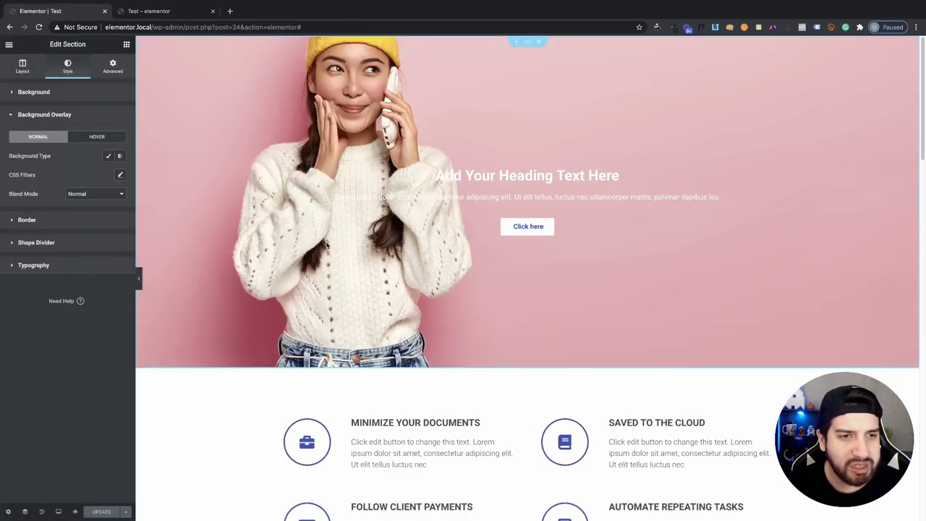
{"action": "left_click", "coordinate": [34, 92]}
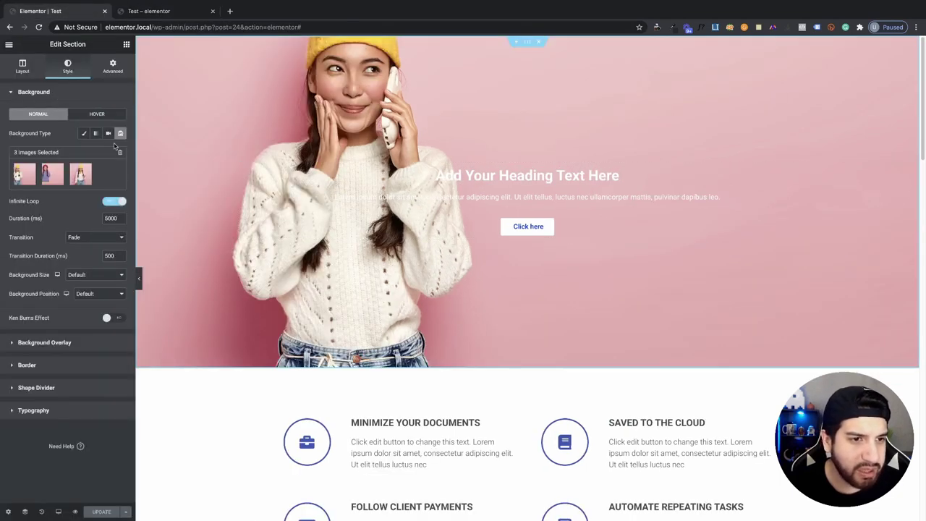
{"action": "left_click", "coordinate": [44, 342]}
Step: Change the hero heading's text color to a light magenta
{"action": "left_click", "coordinate": [277, 172]}
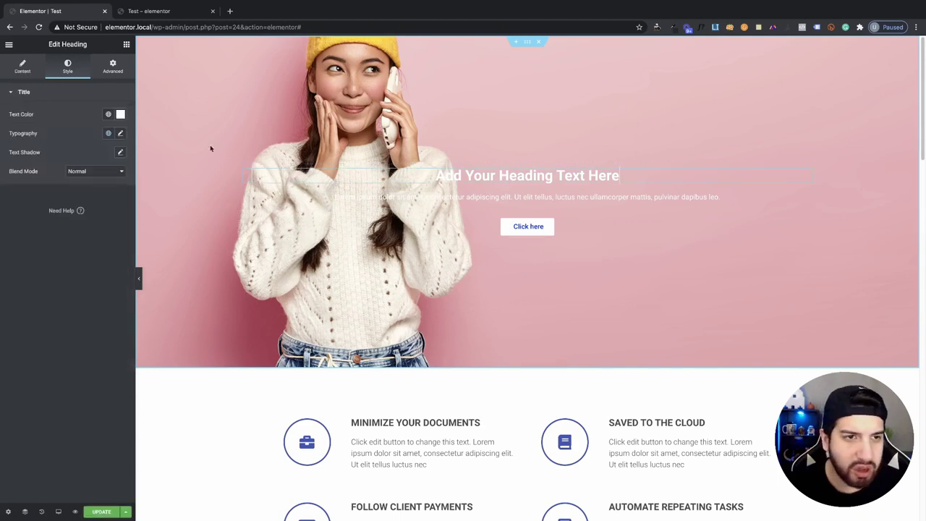
{"action": "left_click", "coordinate": [120, 115]}
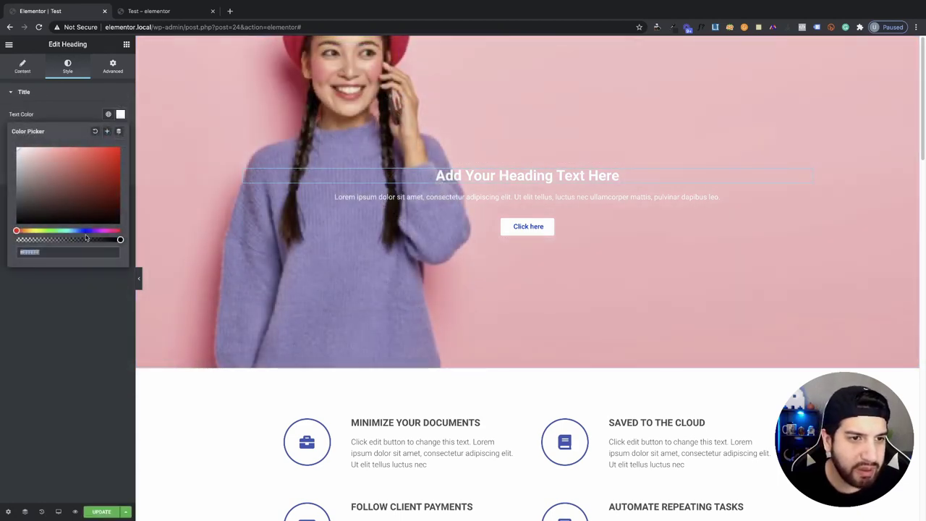
{"action": "left_click_drag", "start_coordinate": [93, 229], "coordinate": [102, 229]}
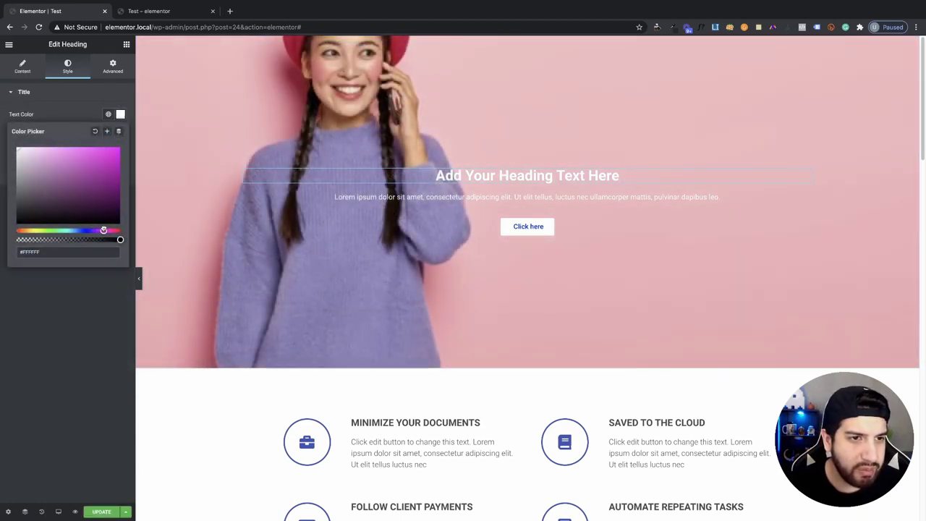
{"action": "left_click", "coordinate": [71, 160]}
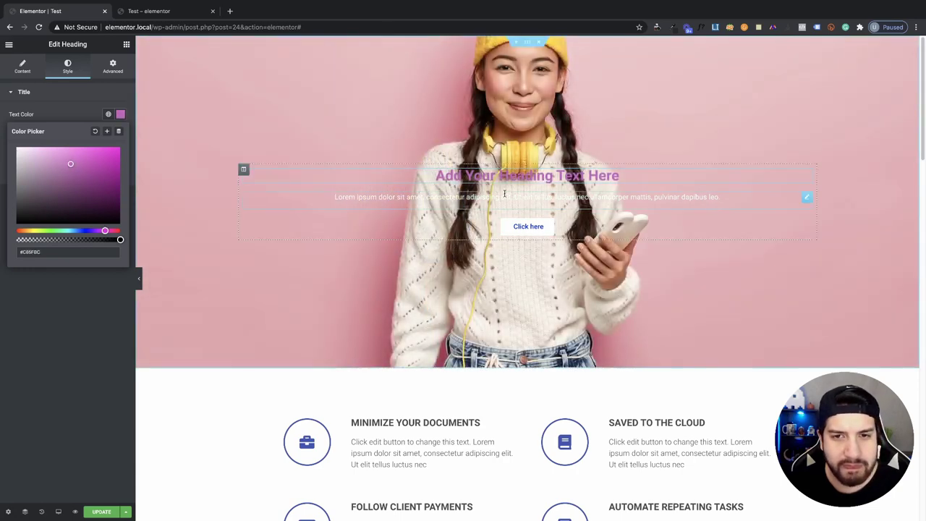
Step: Change the hero paragraph's text color to a medium purple
{"action": "left_click", "coordinate": [503, 195]}
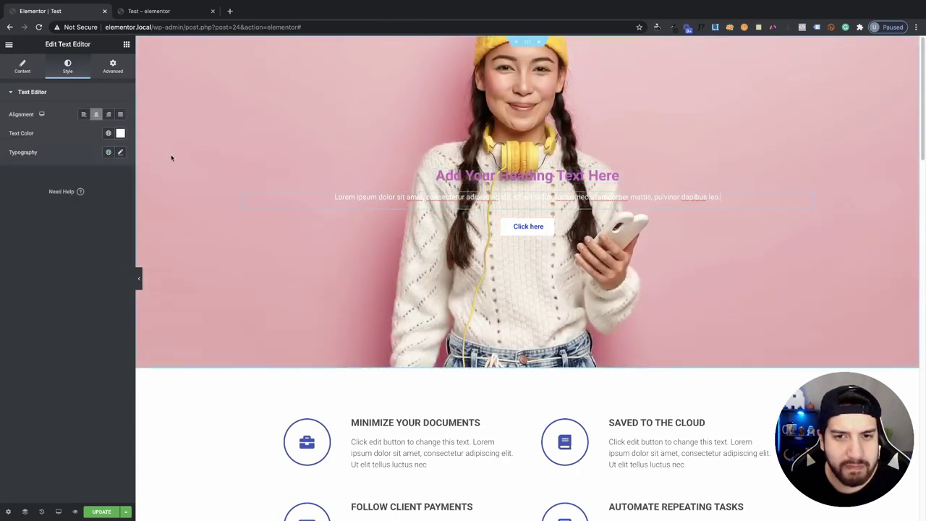
{"action": "left_click", "coordinate": [120, 133]}
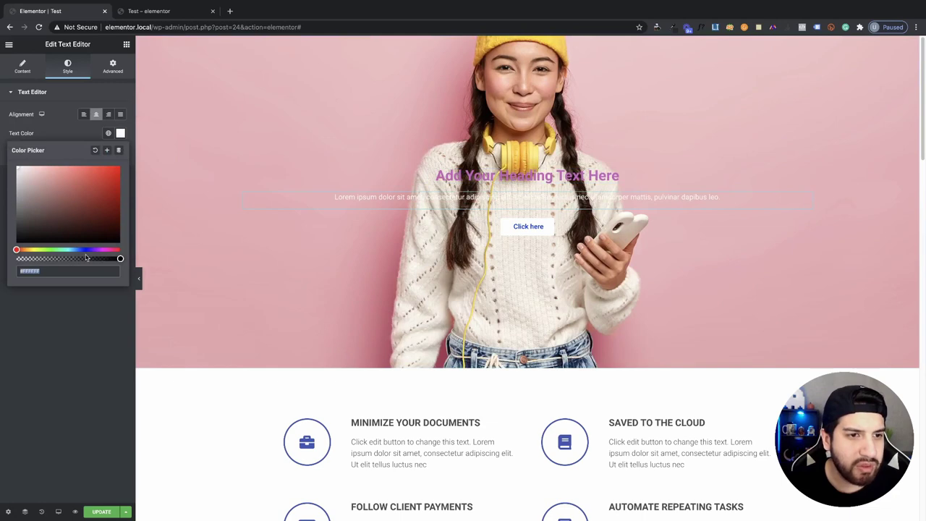
{"action": "left_click_drag", "start_coordinate": [89, 175], "coordinate": [73, 185]}
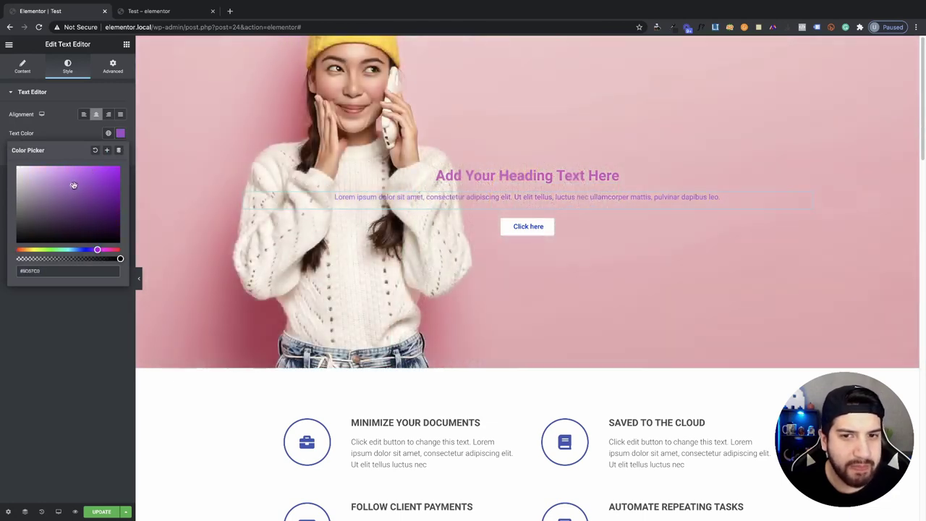
Step: Set the hero button's text color to hot pink and its background color to bright purple
{"action": "left_click", "coordinate": [569, 227]}
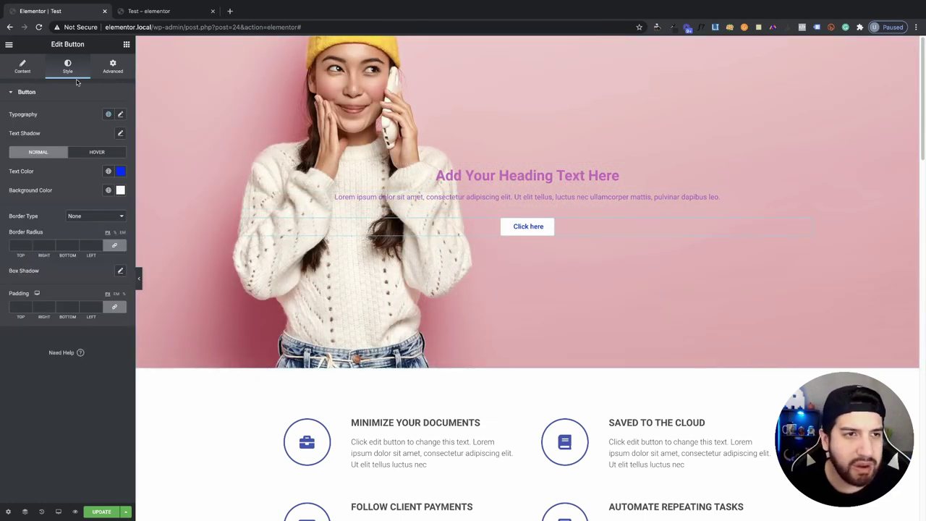
{"action": "left_click", "coordinate": [120, 172]}
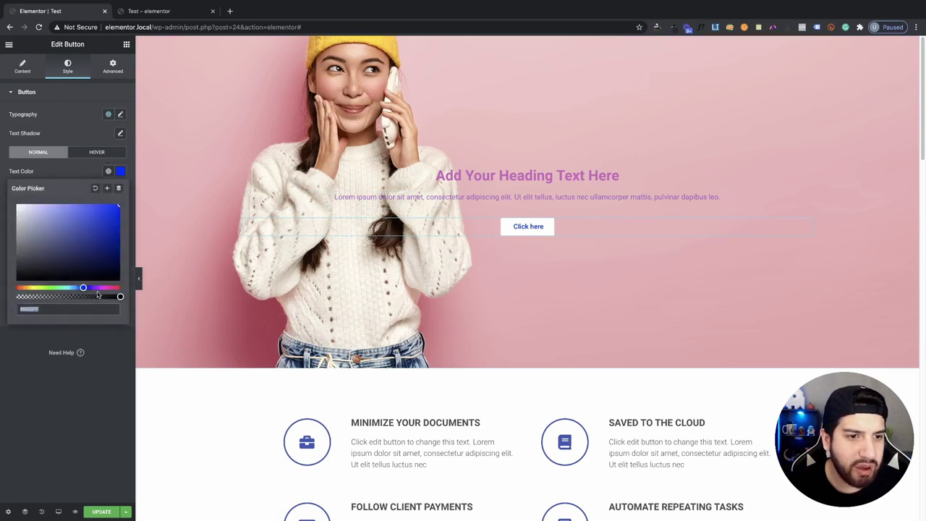
{"action": "left_click_drag", "start_coordinate": [102, 287], "coordinate": [115, 287]}
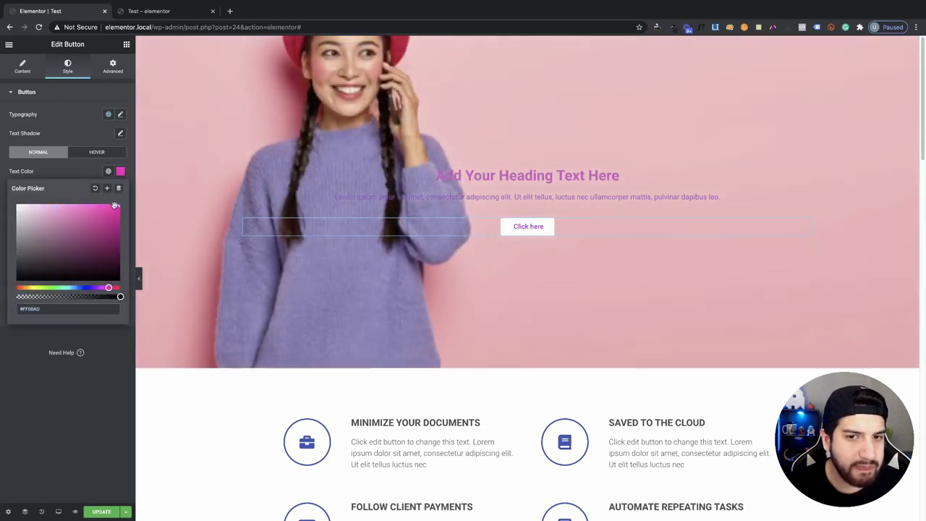
{"action": "left_click", "coordinate": [94, 181]}
{"action": "left_click", "coordinate": [120, 190]}
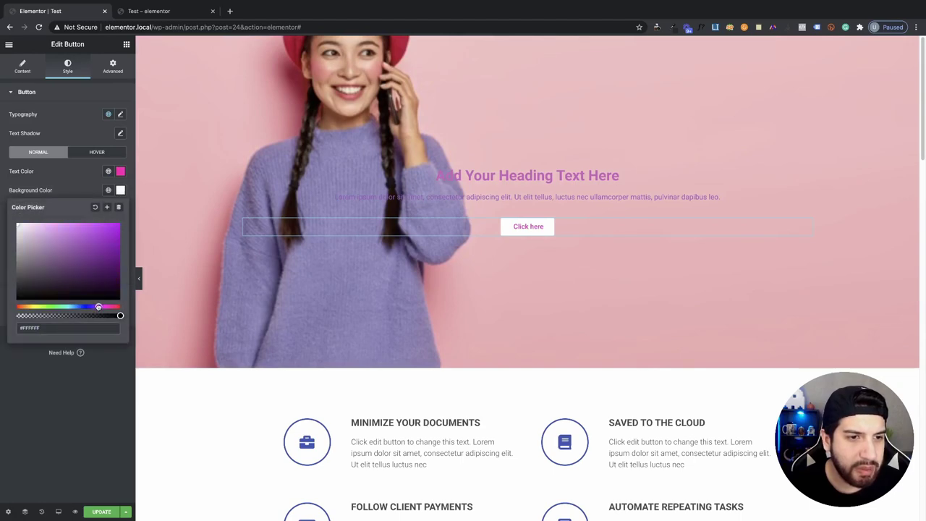
{"action": "left_click_drag", "start_coordinate": [99, 246], "coordinate": [119, 225]}
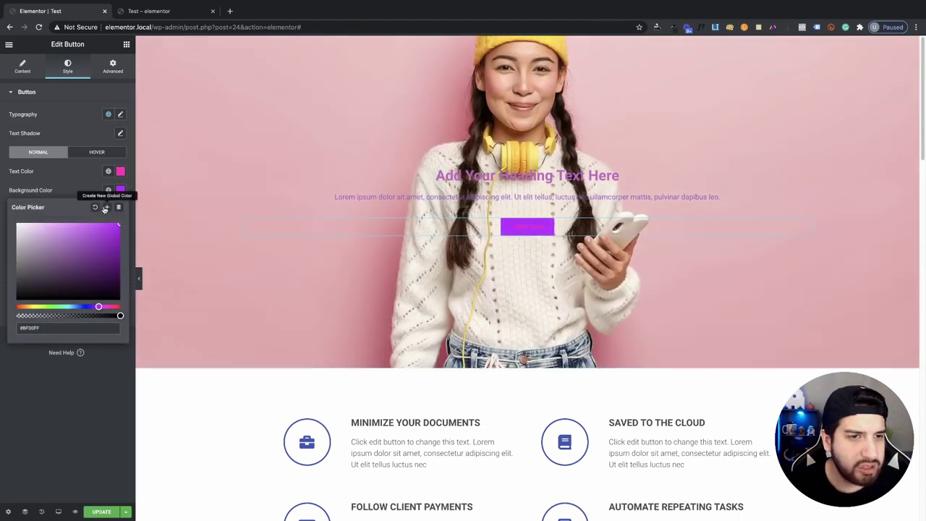
Step: Set the hero button's text color to white and update the page
{"action": "left_click", "coordinate": [120, 171]}
{"action": "left_click_drag", "start_coordinate": [56, 239], "coordinate": [18, 205]}
{"action": "left_click", "coordinate": [119, 341]}
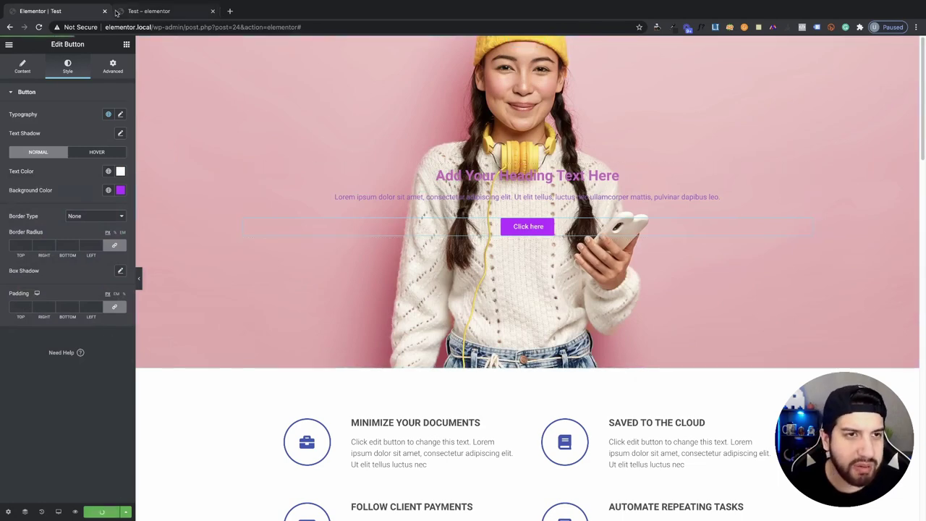
{"action": "left_click", "coordinate": [147, 16]}
{"action": "left_click", "coordinate": [40, 11]}
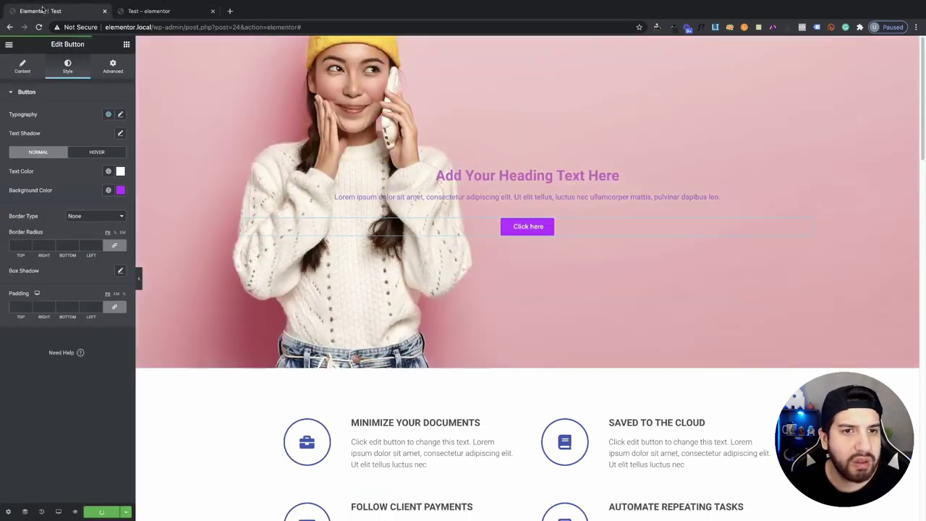
Step: Right-align the hero heading and the hero paragraph
{"action": "left_click", "coordinate": [243, 170]}
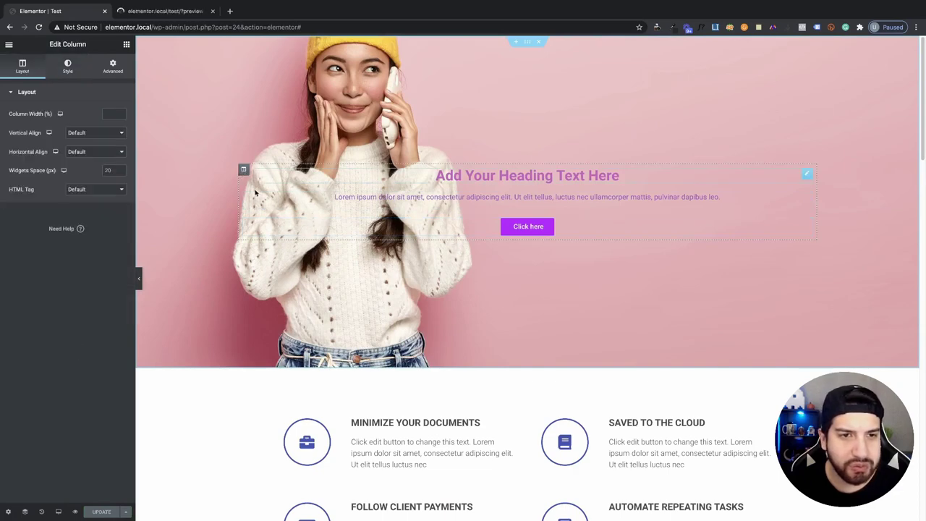
{"action": "left_click", "coordinate": [412, 175]}
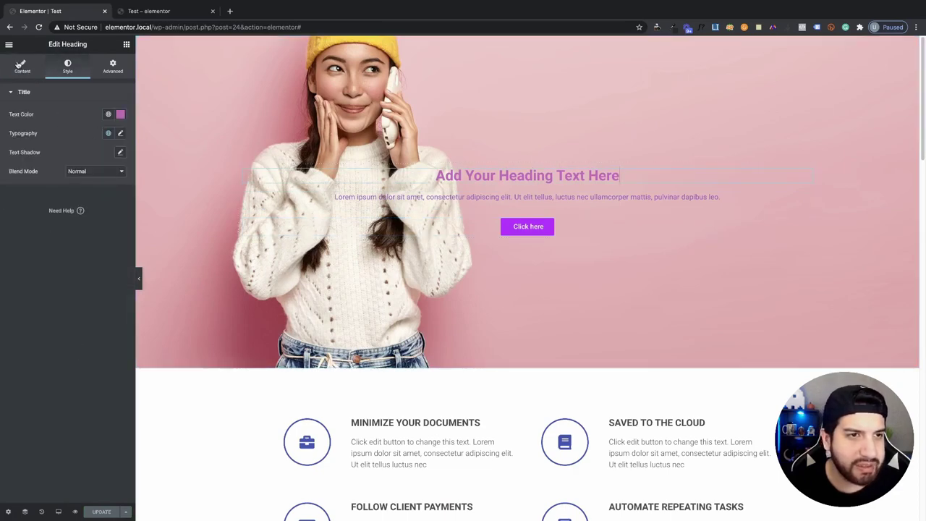
{"action": "left_click", "coordinate": [23, 67]}
{"action": "left_click", "coordinate": [109, 241]}
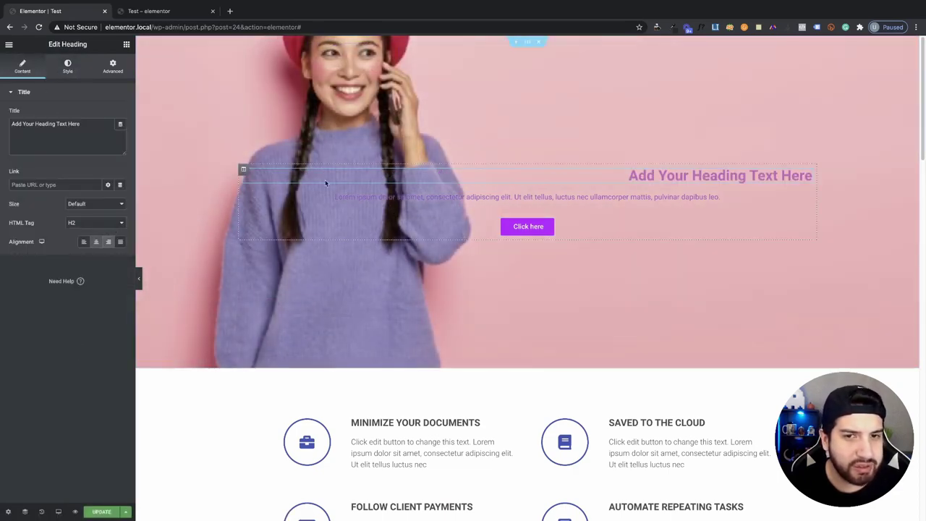
{"action": "left_click", "coordinate": [444, 194]}
{"action": "left_click", "coordinate": [109, 114]}
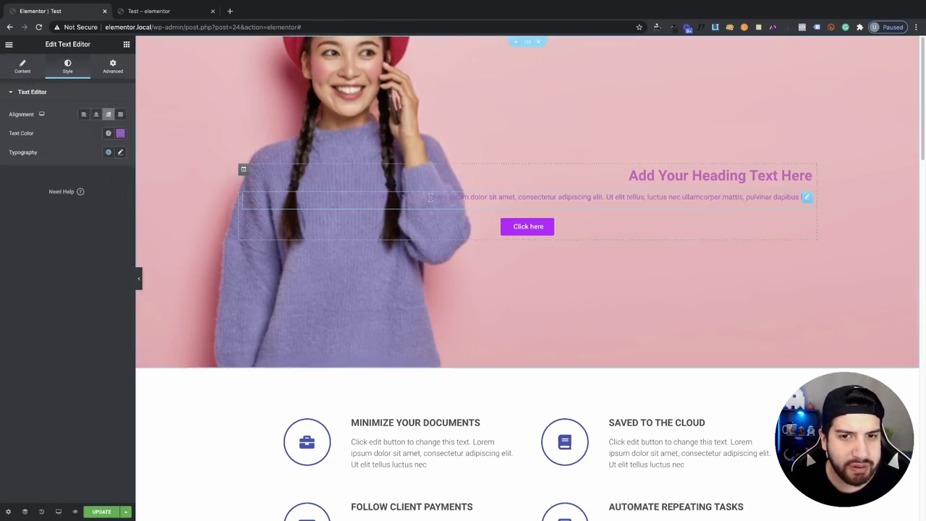
Step: Right-align the hero button
{"action": "left_click", "coordinate": [437, 228]}
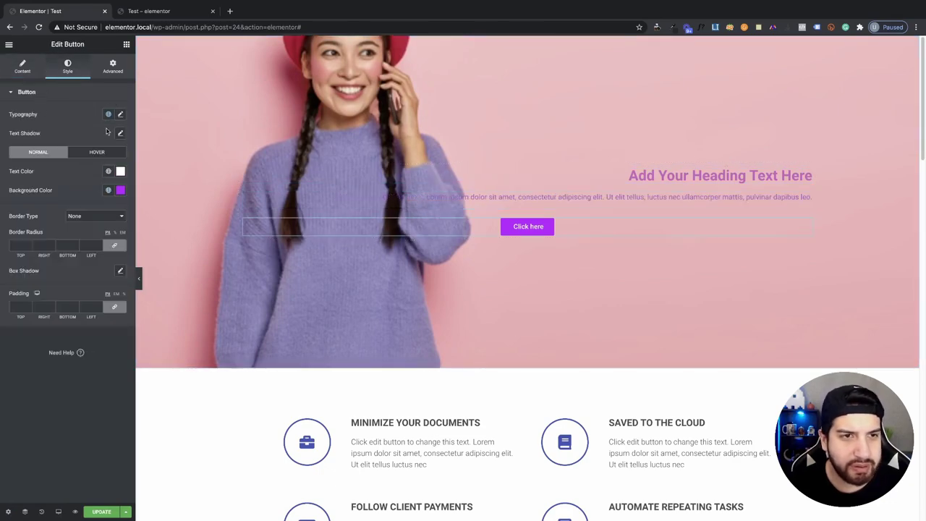
{"action": "left_click", "coordinate": [23, 66]}
{"action": "left_click", "coordinate": [108, 181]}
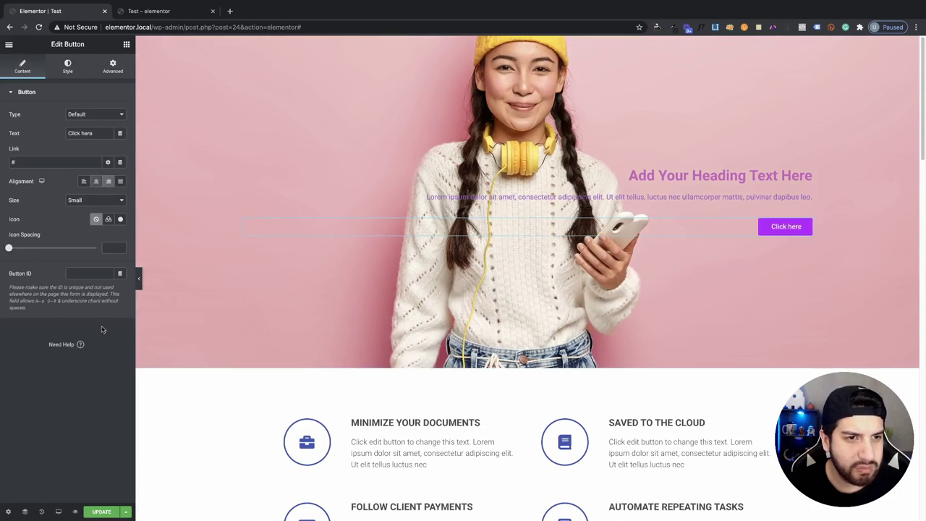
Step: Update the page and check the hero's content against the slideshow images in the page preview
{"action": "left_click", "coordinate": [101, 512]}
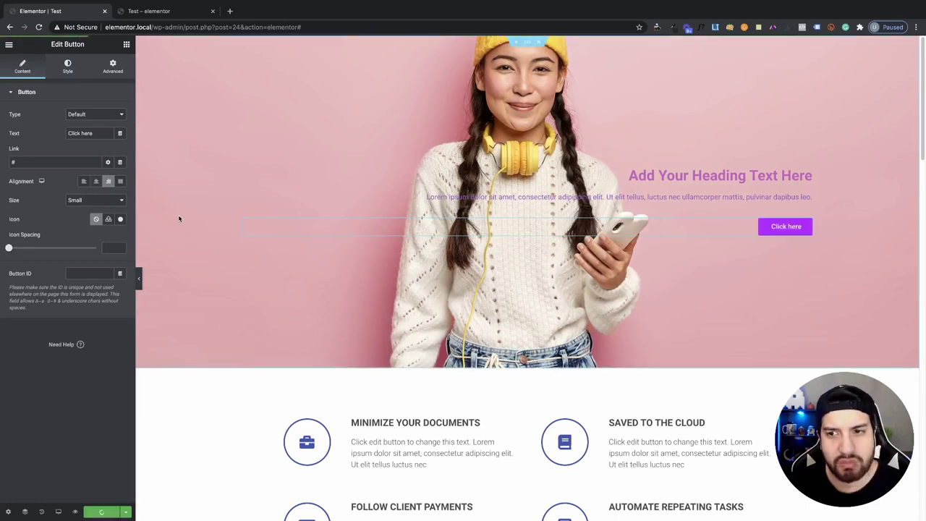
{"action": "left_click", "coordinate": [152, 11]}
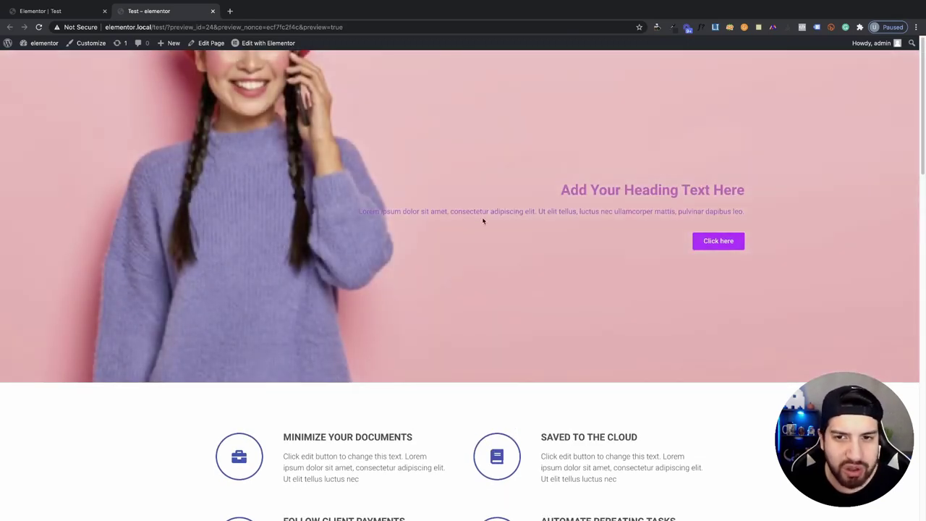
{"action": "scroll", "coordinate": [339, 167], "scroll_direction": "down", "scroll_amount": 3}
{"action": "scroll", "coordinate": [336, 172], "scroll_direction": "up", "scroll_amount": 3}
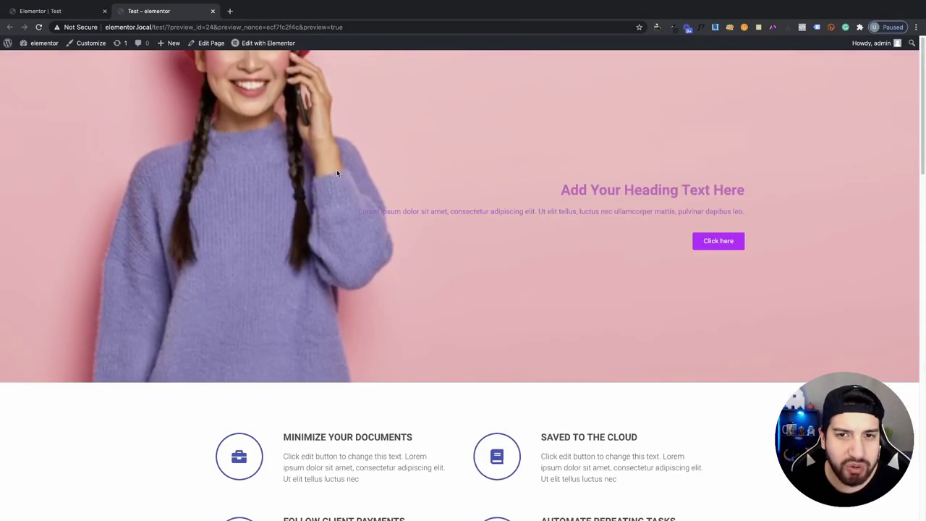
{"action": "left_click", "coordinate": [45, 11]}
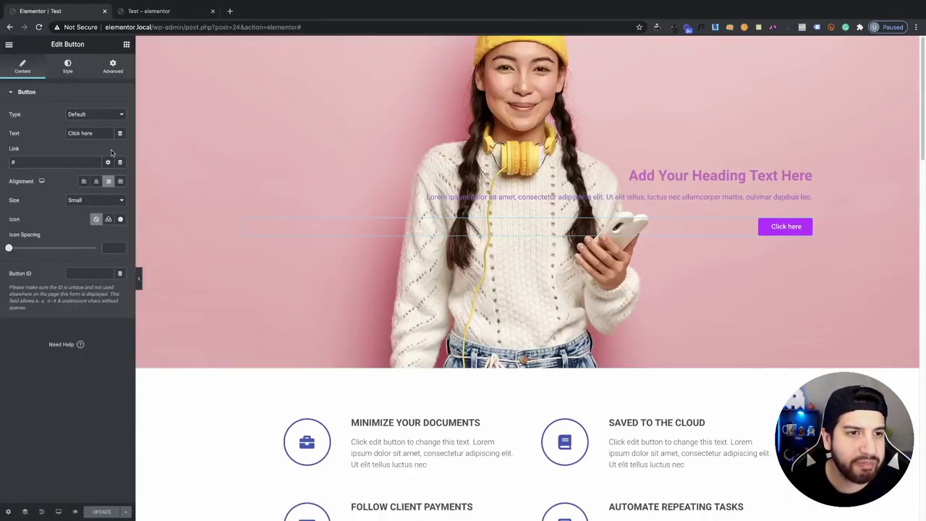
Step: Set the hero section's slideshow background size to Cover
{"action": "right_click", "coordinate": [293, 164]}
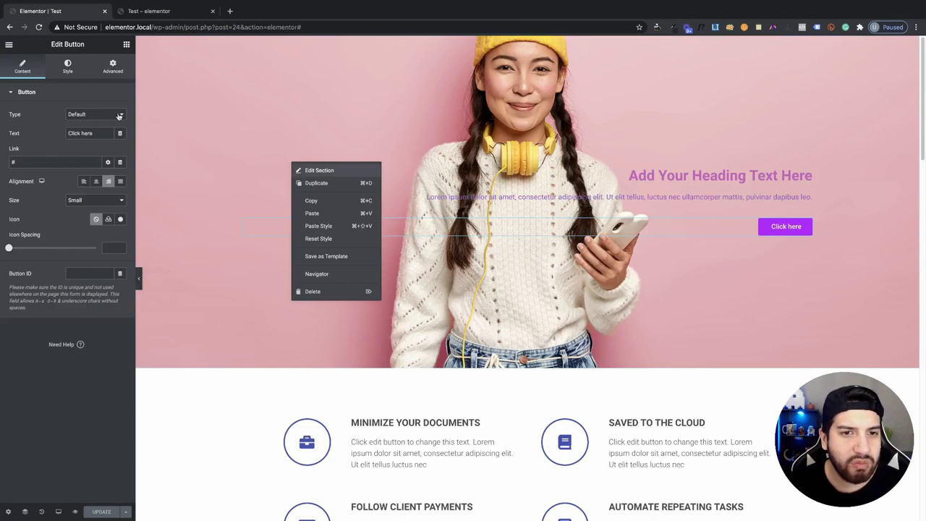
{"action": "left_click", "coordinate": [319, 170]}
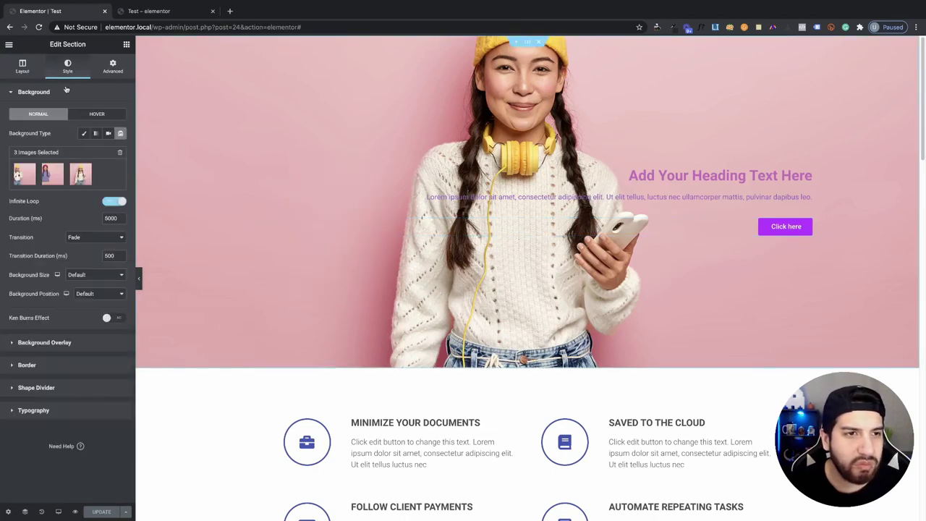
{"action": "left_click", "coordinate": [92, 290]}
{"action": "left_click", "coordinate": [96, 292]}
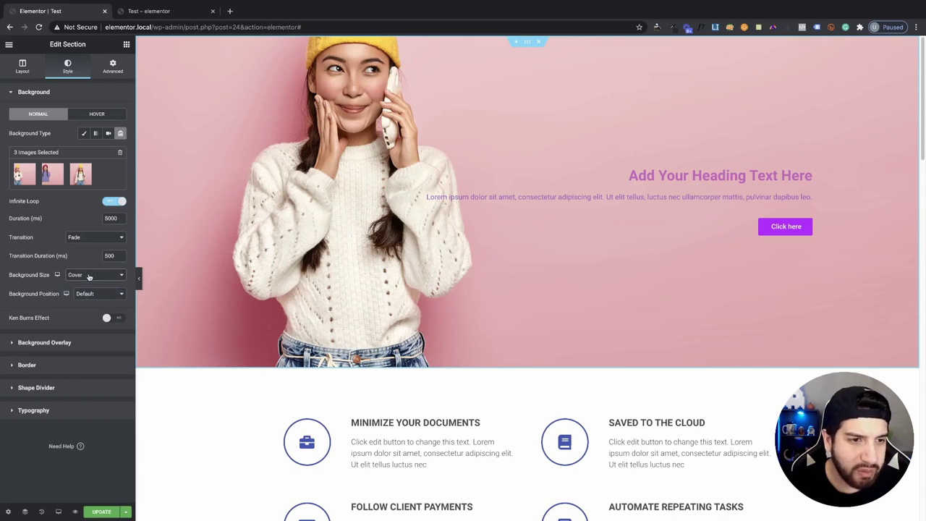
Step: Try Center Center, Center Left and Bottom Right as the slideshow's background position
{"action": "left_click", "coordinate": [90, 295]}
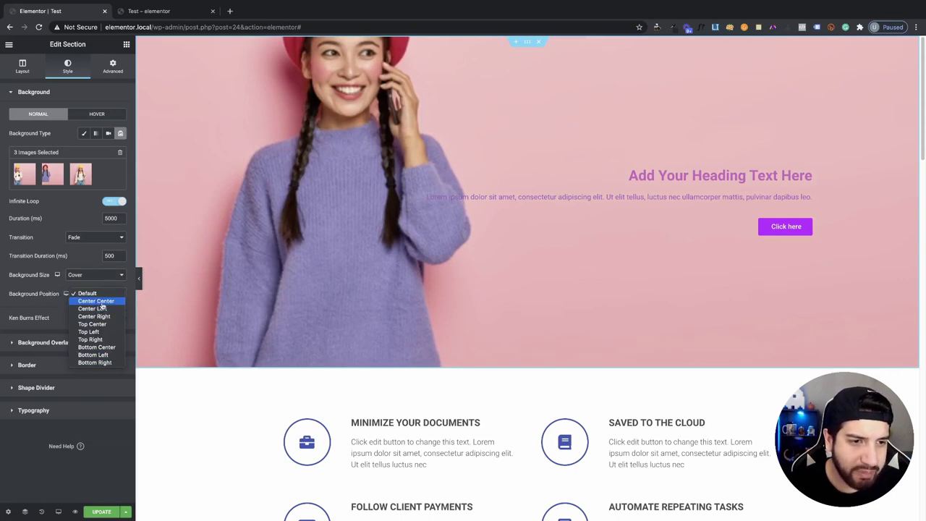
{"action": "left_click", "coordinate": [97, 301]}
{"action": "left_click", "coordinate": [102, 297]}
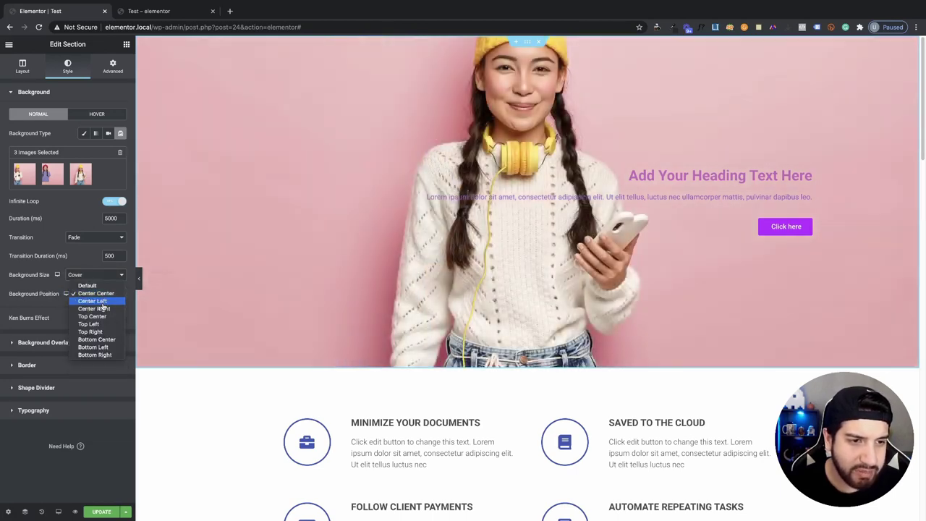
{"action": "left_click", "coordinate": [102, 300]}
{"action": "left_click", "coordinate": [103, 298]}
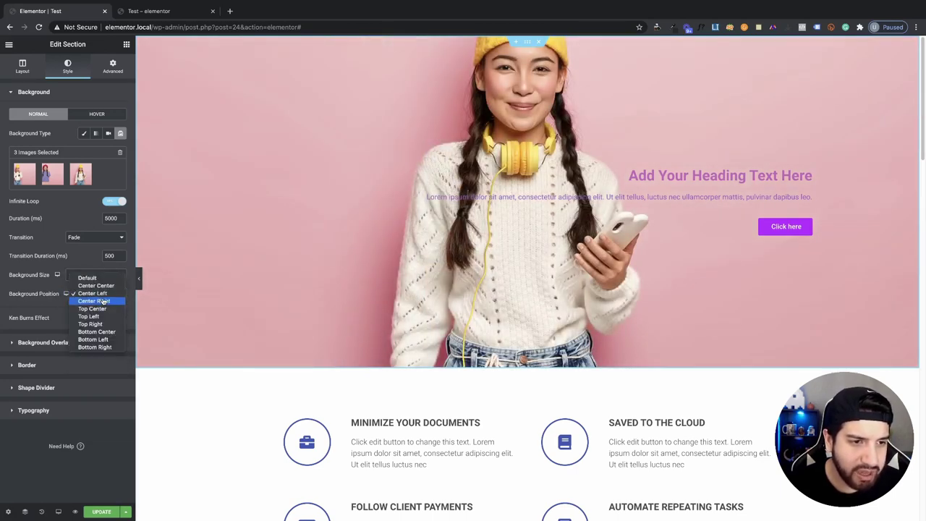
{"action": "left_click", "coordinate": [104, 347]}
Step: Set the slideshow's background position to Top Center, update the page and check the hero in the preview
{"action": "left_click", "coordinate": [103, 293]}
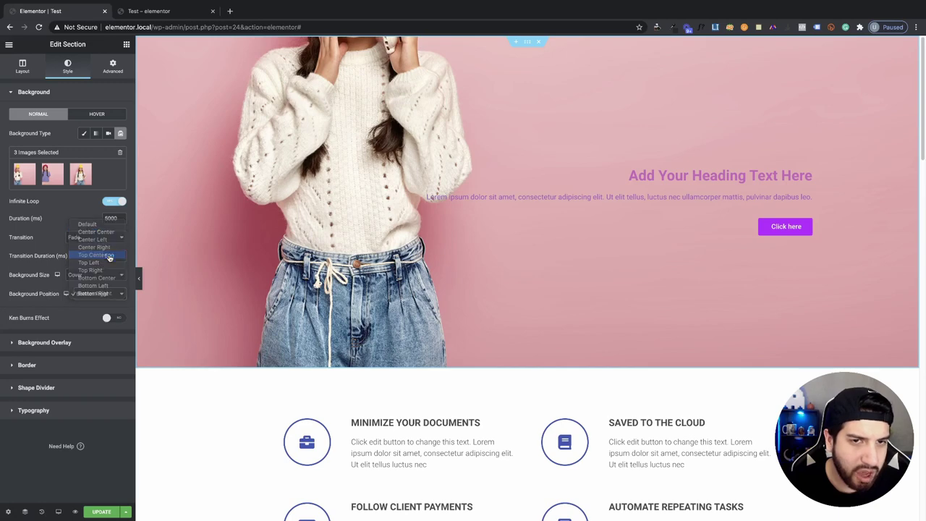
{"action": "left_click", "coordinate": [105, 254]}
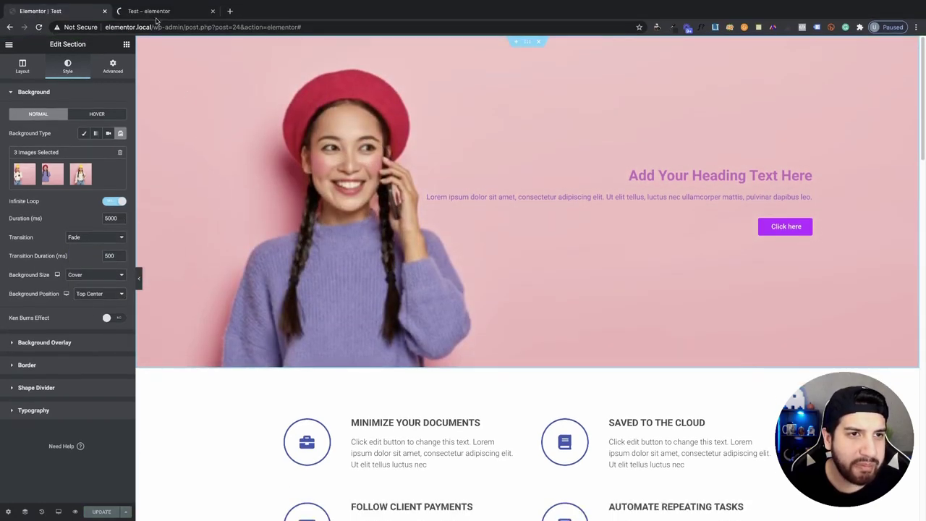
{"action": "left_click", "coordinate": [148, 11]}
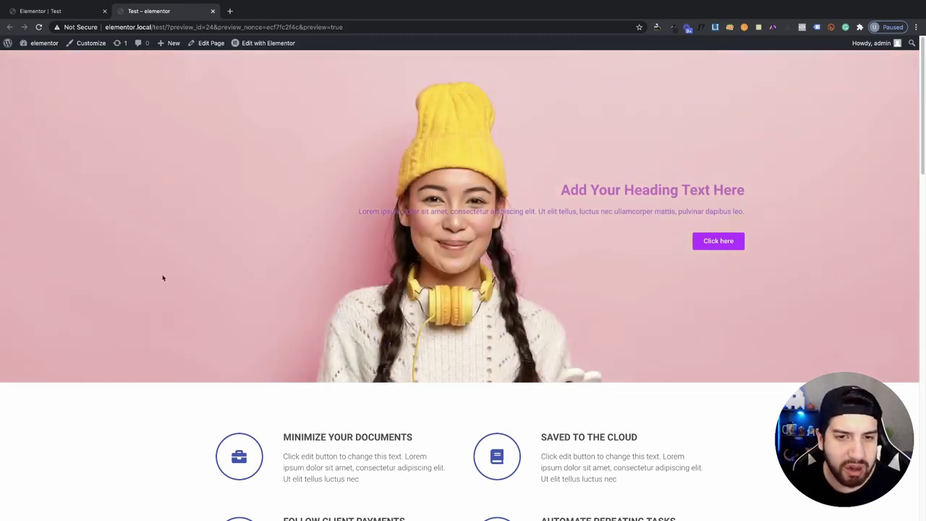
{"action": "left_click", "coordinate": [73, 12]}
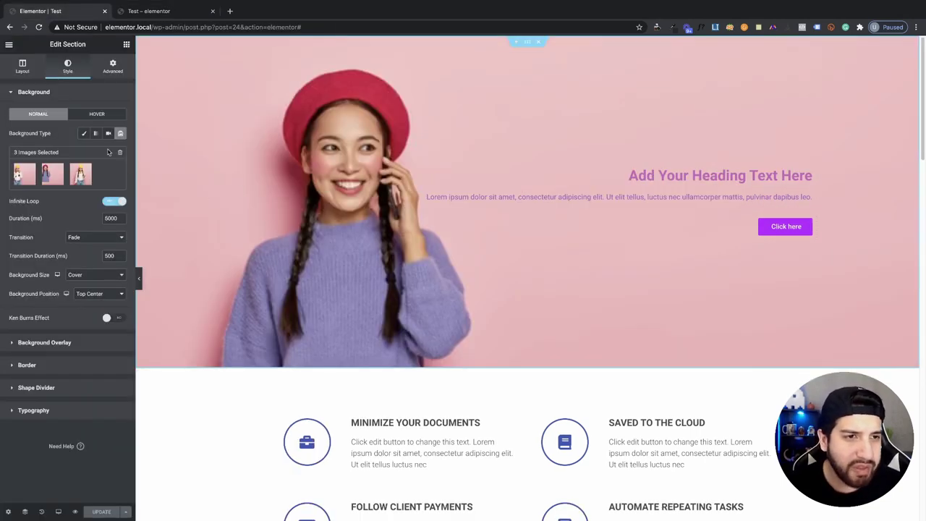
Step: Switch the hero section's background type to Classic and remove its city street image
{"action": "left_click", "coordinate": [84, 133]}
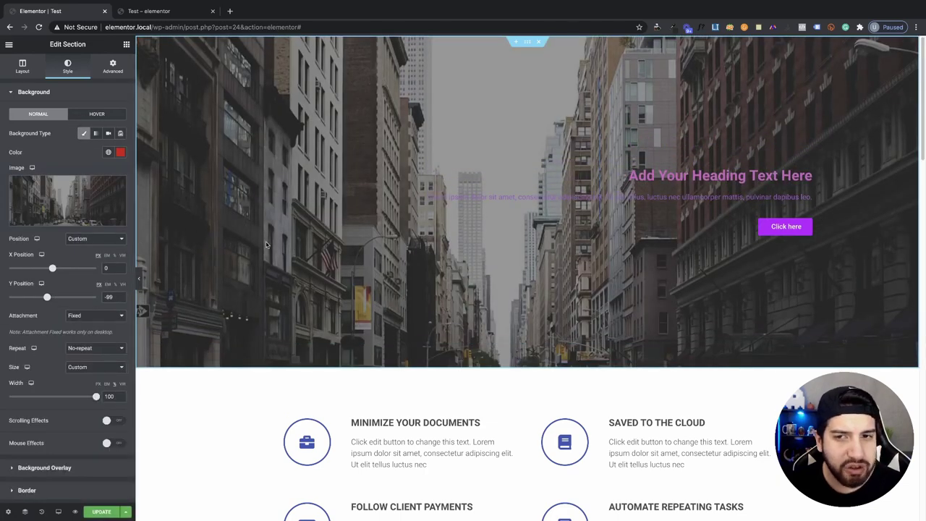
{"action": "left_click", "coordinate": [470, 176]}
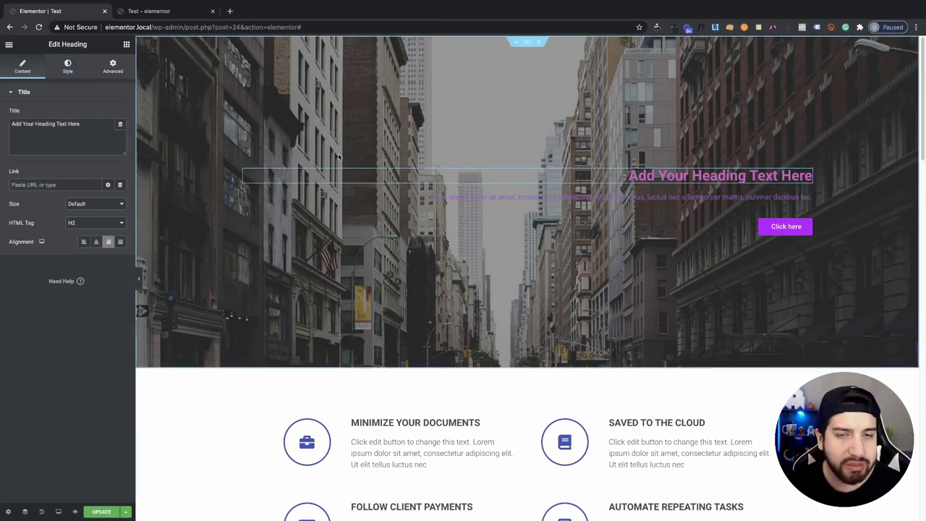
{"action": "left_click", "coordinate": [529, 45]}
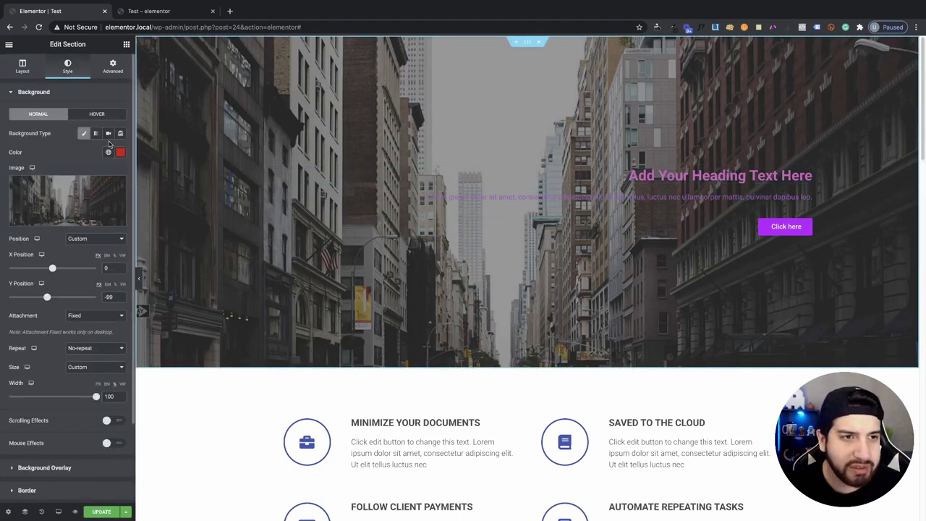
{"action": "left_click", "coordinate": [115, 190]}
{"action": "left_click", "coordinate": [900, 60]}
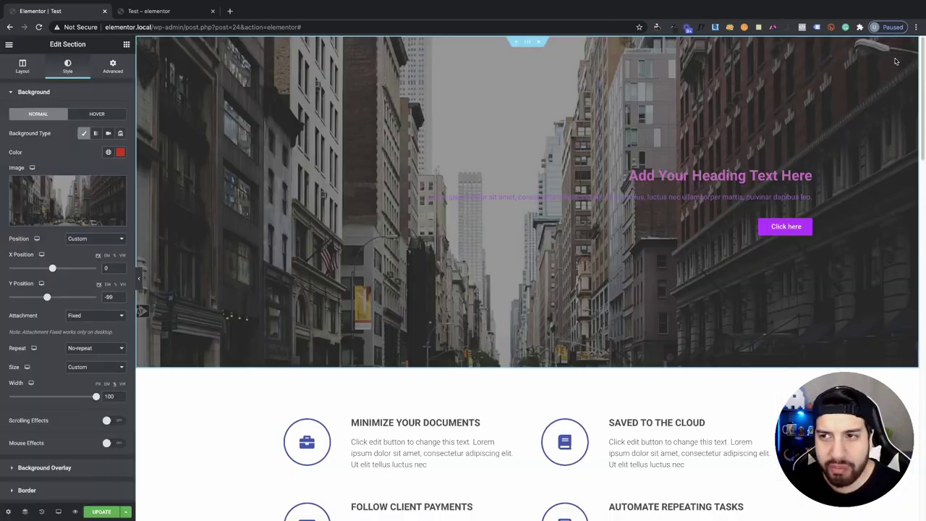
{"action": "left_click", "coordinate": [118, 192]}
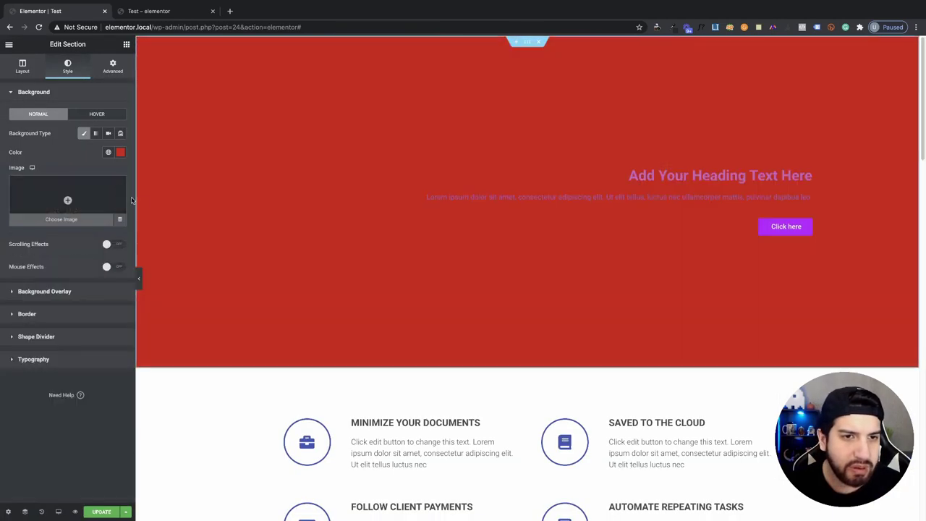
Step: Change the hero section's background color to a light purple
{"action": "left_click", "coordinate": [120, 152]}
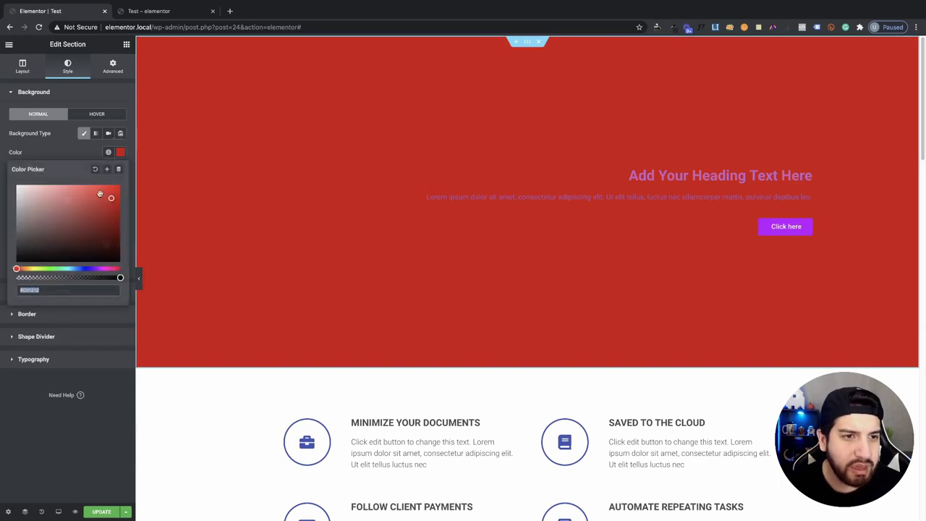
{"action": "left_click", "coordinate": [94, 268]}
{"action": "left_click_drag", "start_coordinate": [89, 205], "coordinate": [71, 184]}
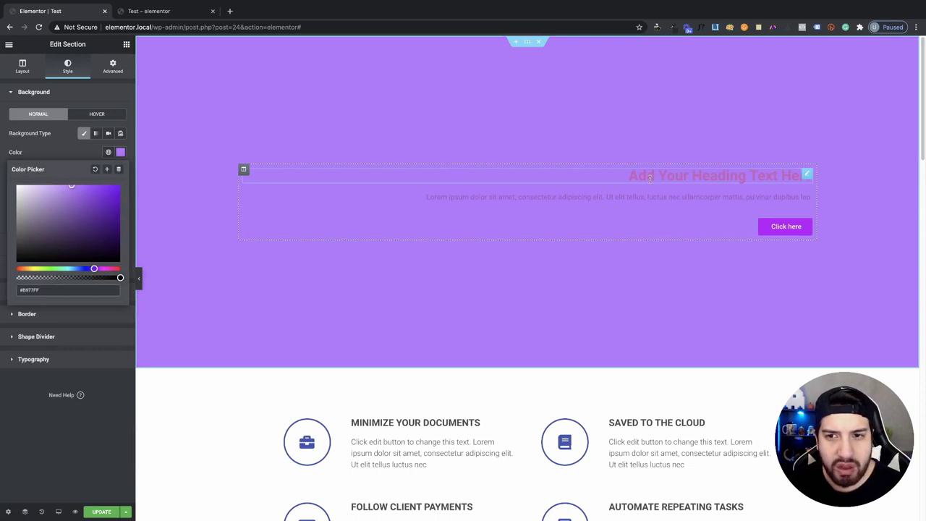
Step: Left-align the hero heading and set the hero paragraph's text color to white
{"action": "left_click", "coordinate": [759, 176]}
{"action": "left_click", "coordinate": [84, 242]}
{"action": "left_click", "coordinate": [490, 198]}
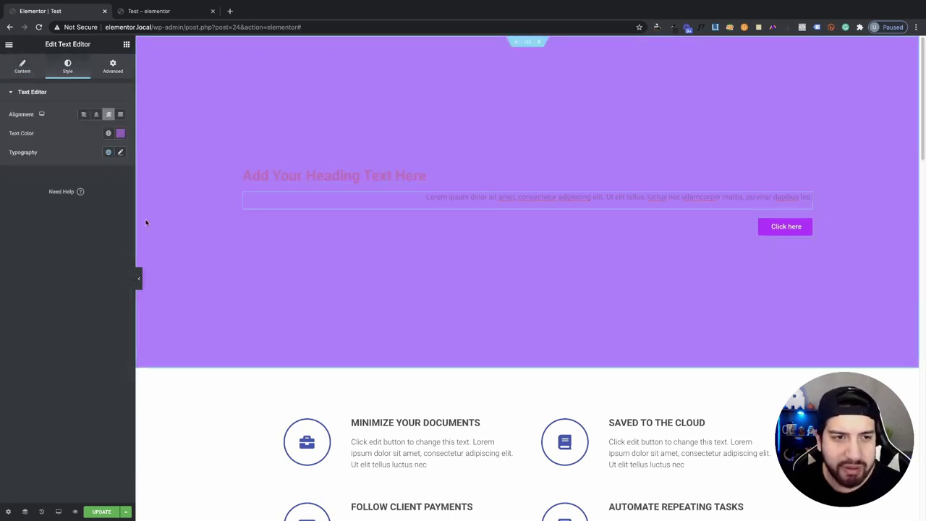
{"action": "left_click", "coordinate": [109, 133]}
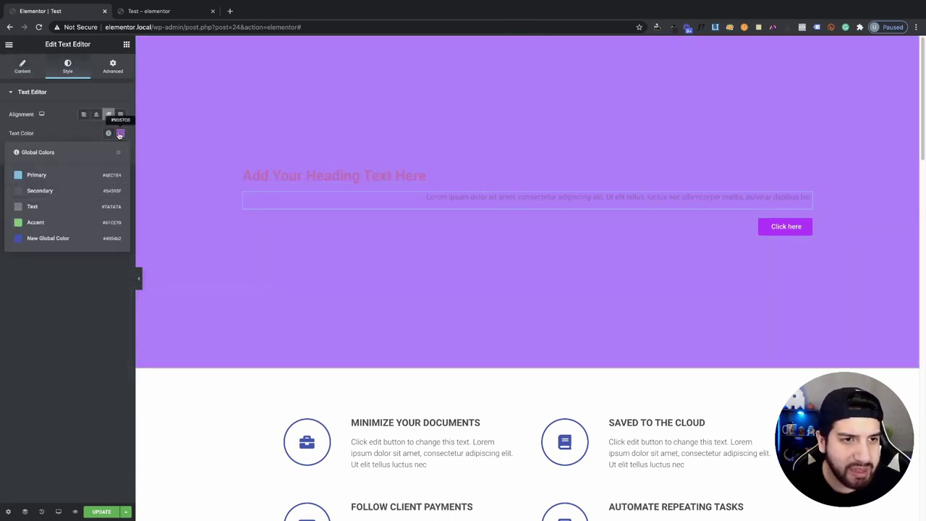
{"action": "left_click", "coordinate": [120, 133]}
{"action": "left_click_drag", "start_coordinate": [68, 185], "coordinate": [3, 151]}
Step: Set the hero heading's text color to white (#FFFFFF)
{"action": "left_click", "coordinate": [283, 168]}
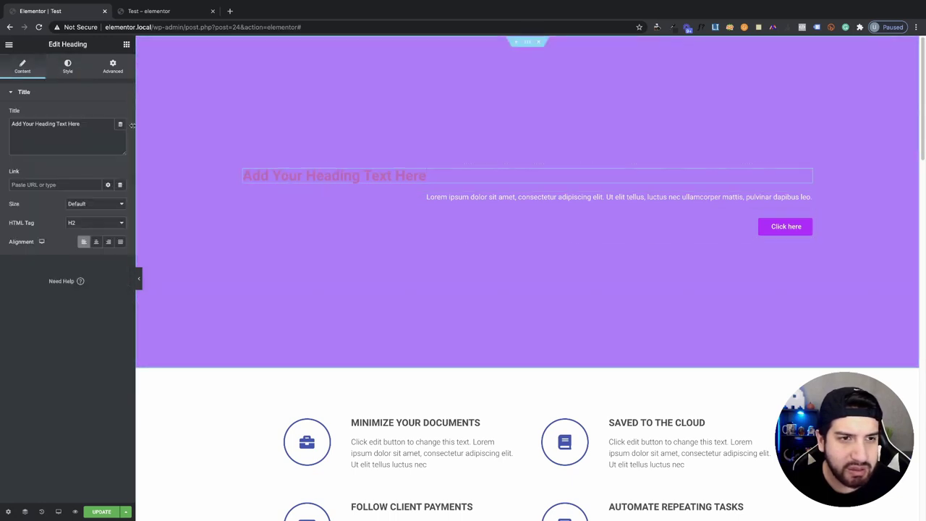
{"action": "left_click", "coordinate": [68, 67]}
{"action": "left_click", "coordinate": [120, 115]}
{"action": "left_click_drag", "start_coordinate": [68, 186], "coordinate": [17, 148]}
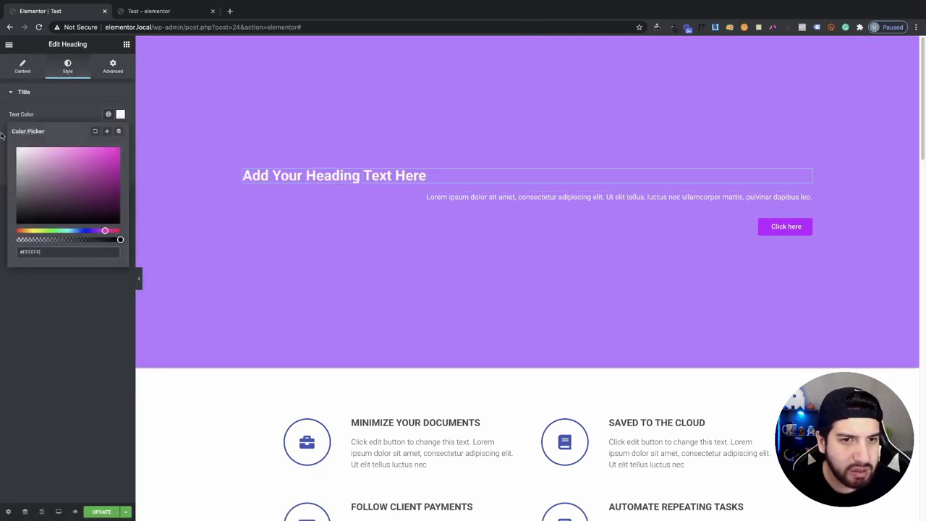
Step: Left-align the hero button and the hero paragraph text
{"action": "left_click", "coordinate": [575, 224]}
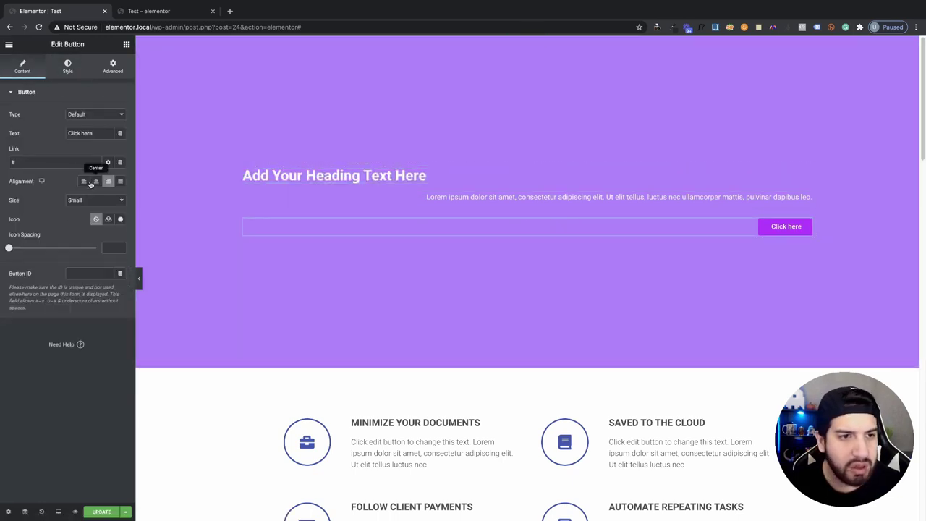
{"action": "left_click", "coordinate": [84, 182]}
{"action": "left_click", "coordinate": [397, 204]}
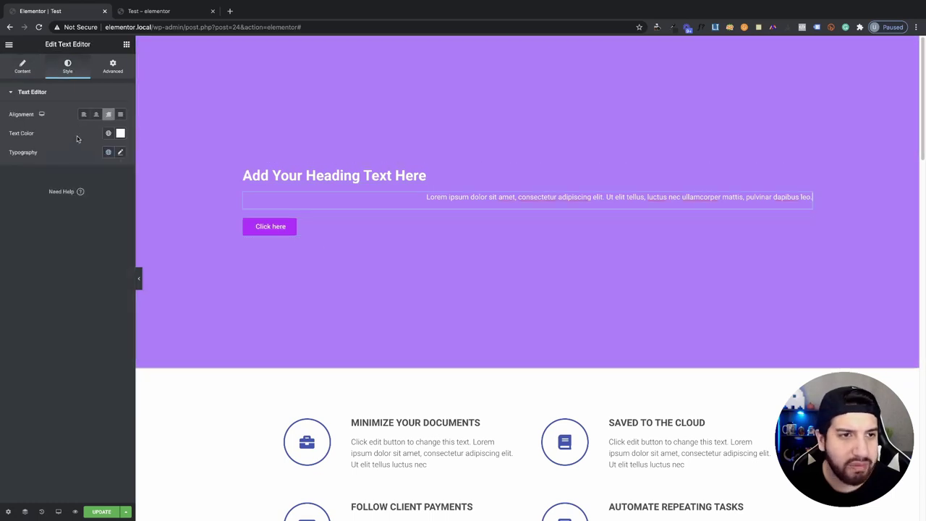
{"action": "left_click", "coordinate": [83, 114]}
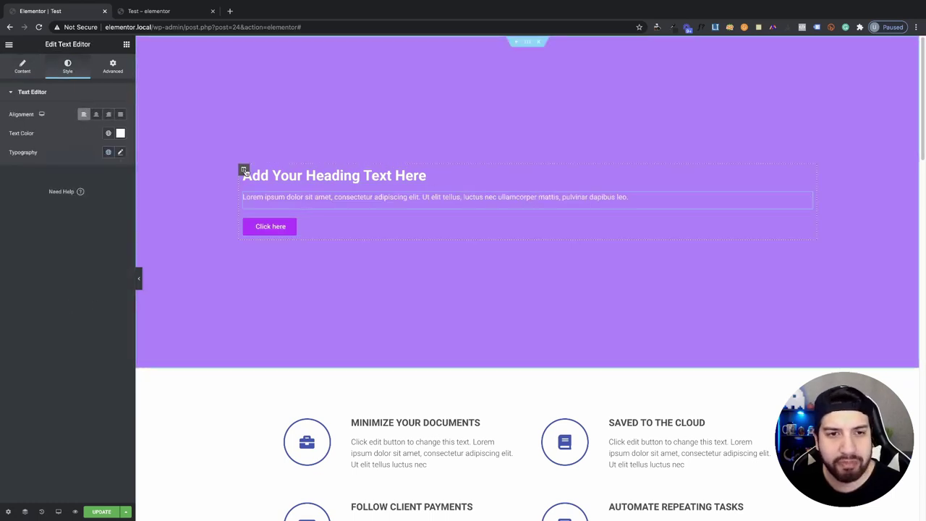
Step: Add an empty column beside the hero text column and narrow the text column to about 46.7% width
{"action": "right_click", "coordinate": [243, 172]}
{"action": "left_click", "coordinate": [282, 209]}
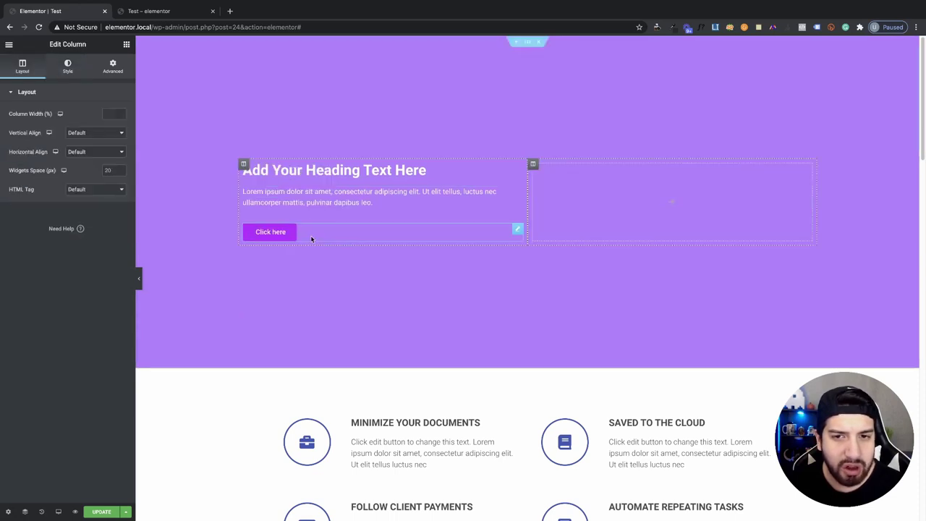
{"action": "left_click_drag", "start_coordinate": [530, 201], "coordinate": [509, 200]}
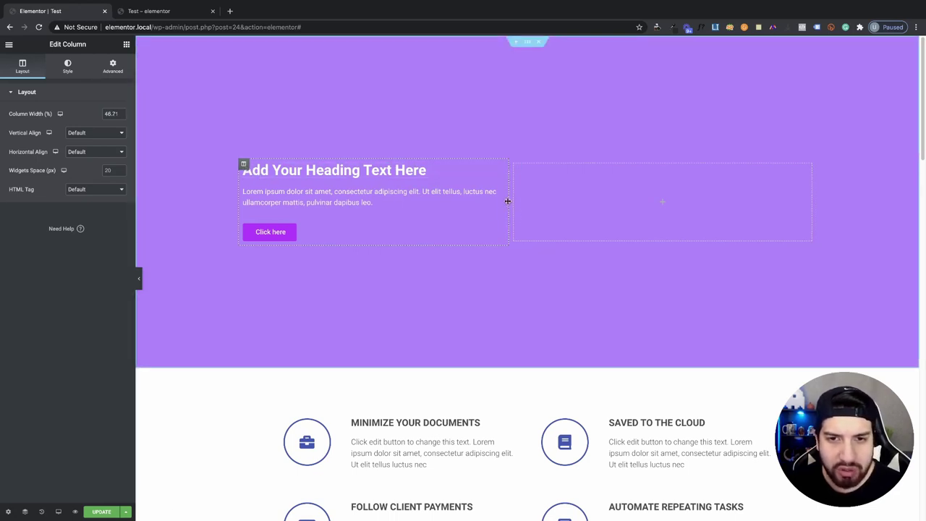
{"action": "left_click_drag", "start_coordinate": [510, 202], "coordinate": [513, 203]}
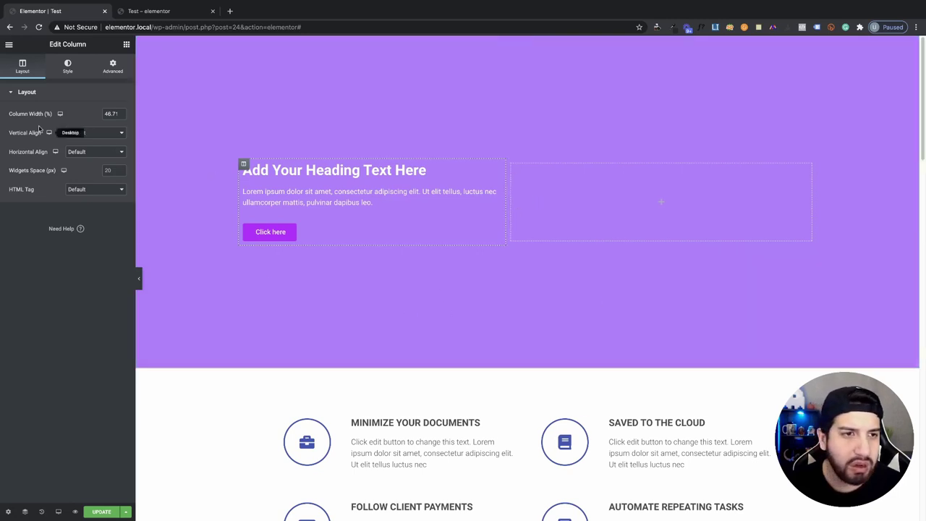
Step: Insert the cutout photo of the girl in the red beret and violet jumper as the hero section's background overlay image
{"action": "right_click", "coordinate": [274, 65]}
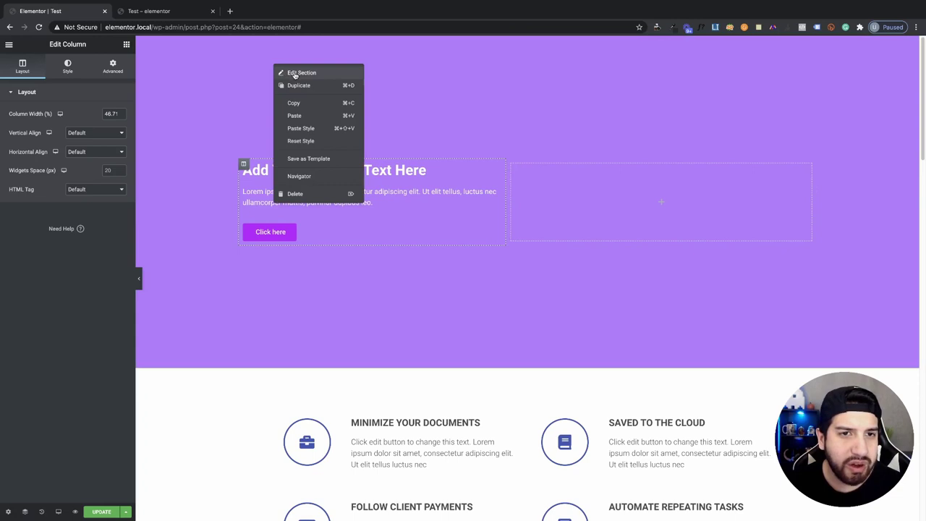
{"action": "left_click", "coordinate": [301, 73]}
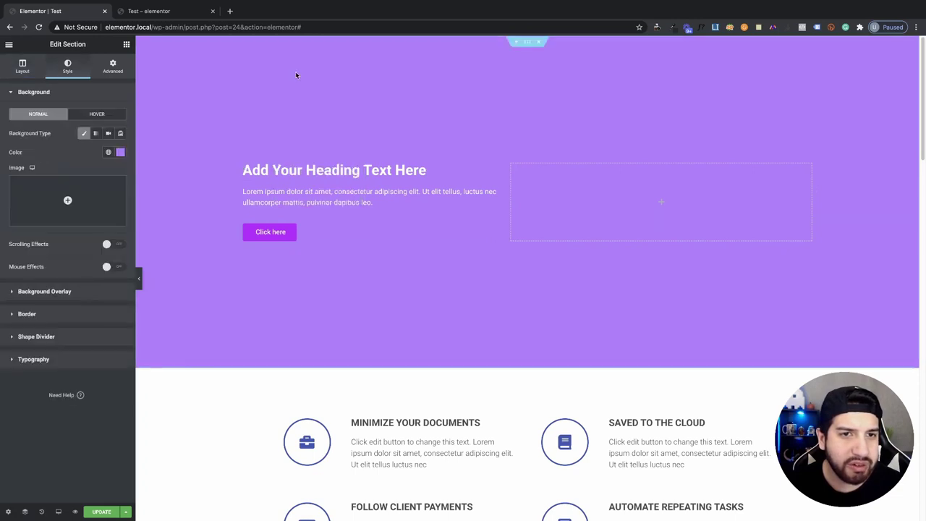
{"action": "left_click", "coordinate": [52, 292]}
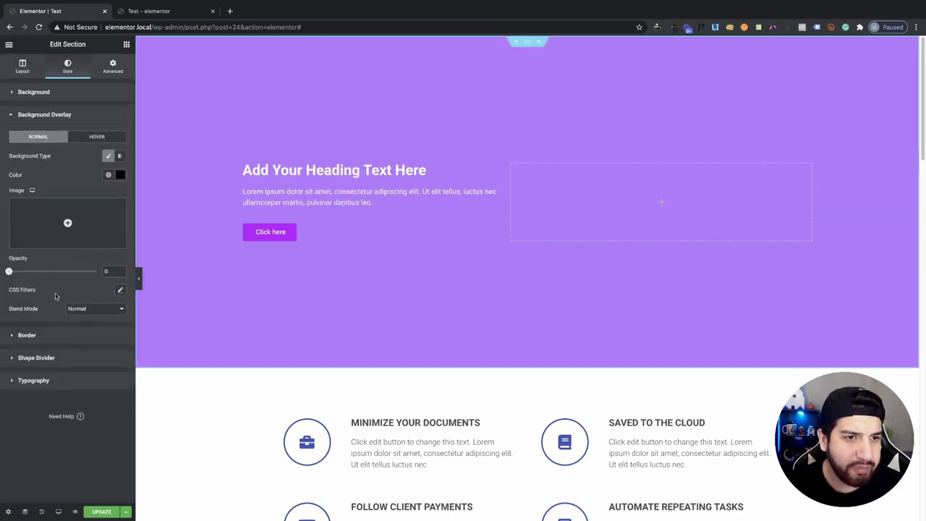
{"action": "left_click", "coordinate": [59, 218]}
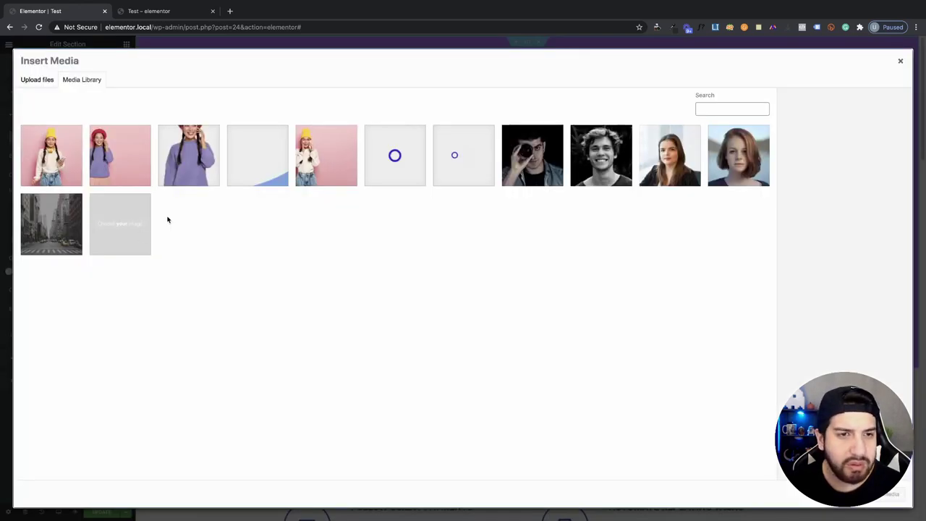
{"action": "left_click", "coordinate": [184, 180]}
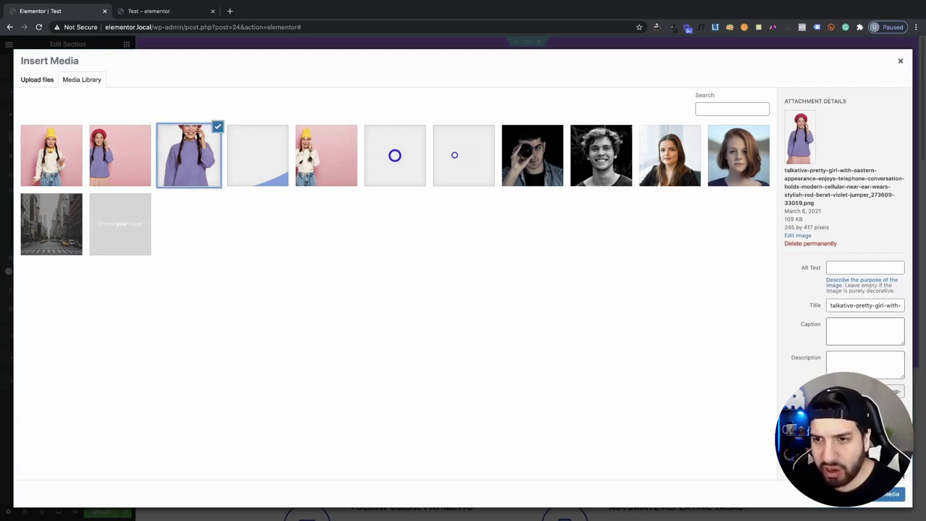
{"action": "left_click", "coordinate": [888, 494]}
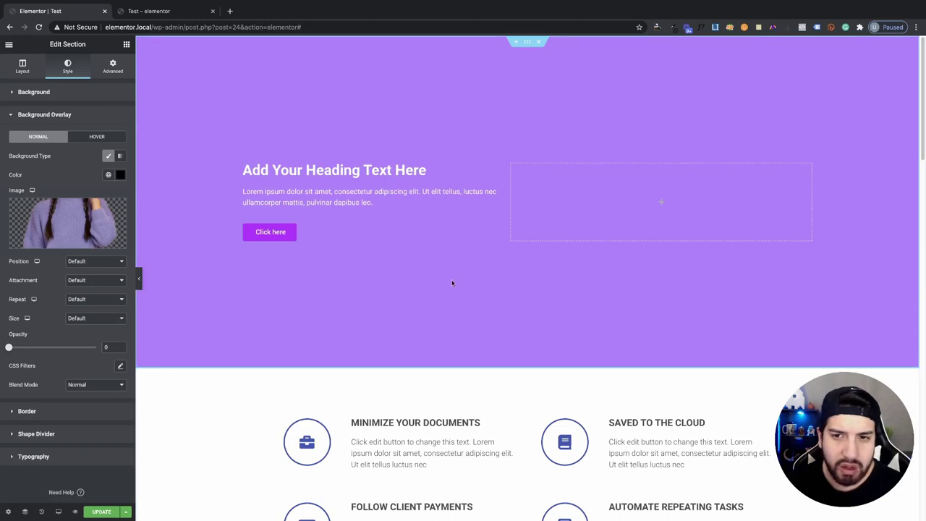
Step: Set the background overlay's opacity to 1 and make its overlay color fully transparent
{"action": "mouse_move", "coordinate": [68, 231]}
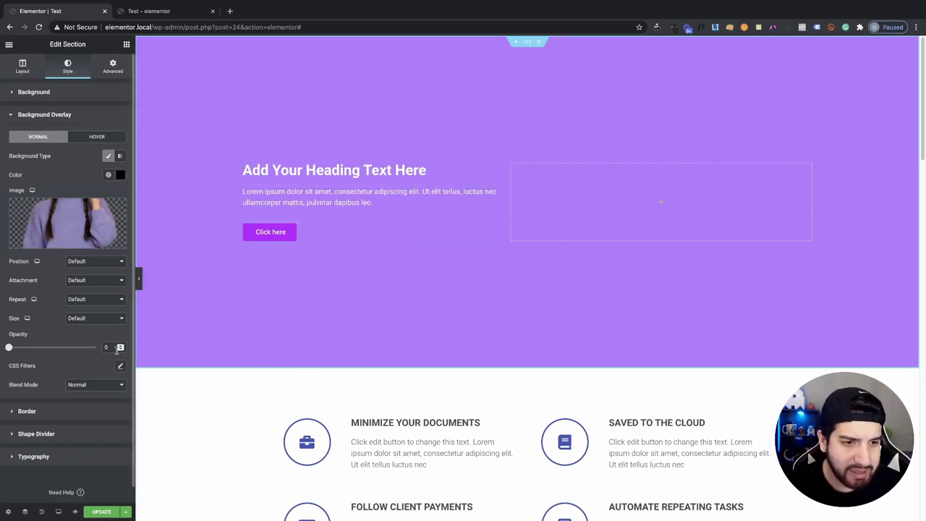
{"action": "left_click_drag", "start_coordinate": [7, 348], "coordinate": [119, 349]}
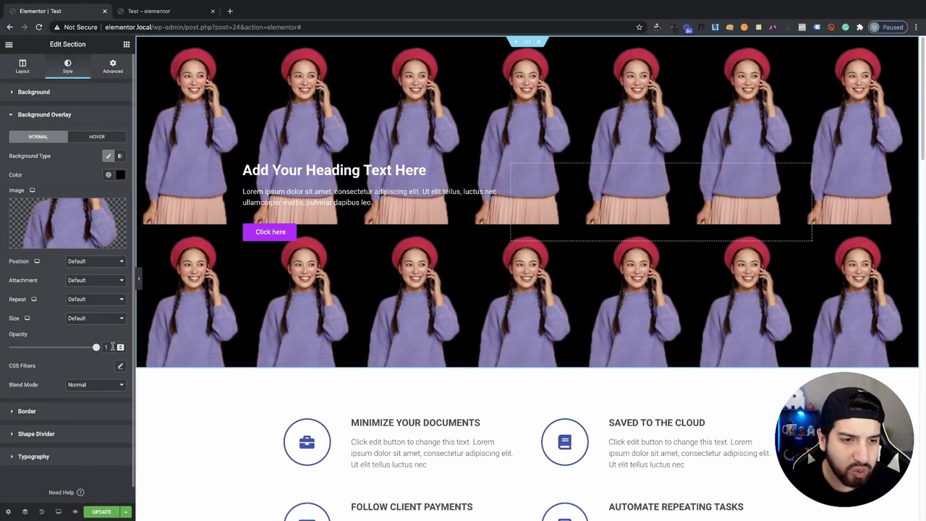
{"action": "left_click", "coordinate": [120, 176]}
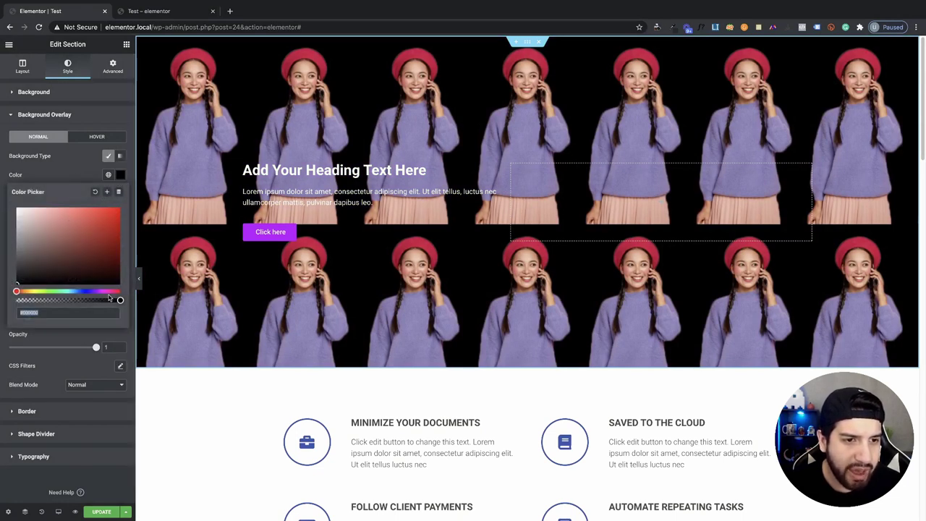
{"action": "left_click", "coordinate": [108, 174]}
{"action": "left_click", "coordinate": [120, 175]}
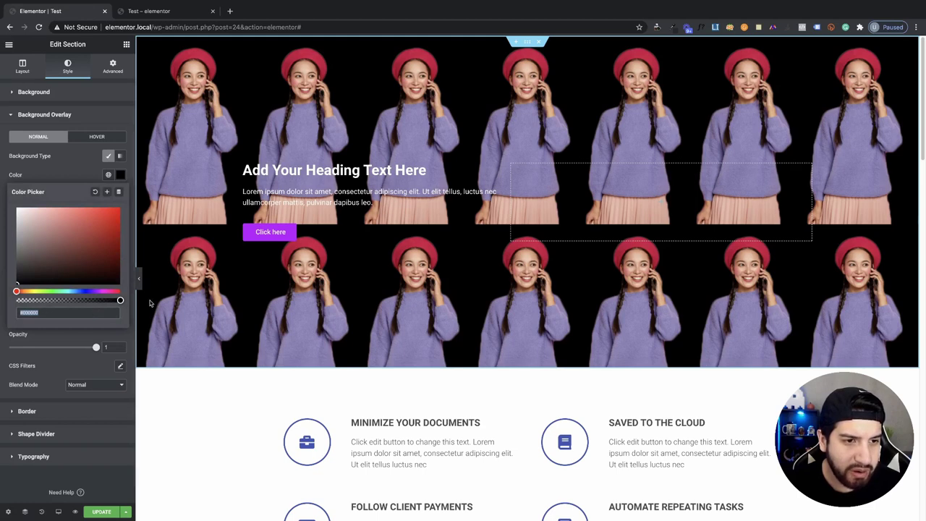
{"action": "left_click_drag", "start_coordinate": [118, 299], "coordinate": [3, 301]}
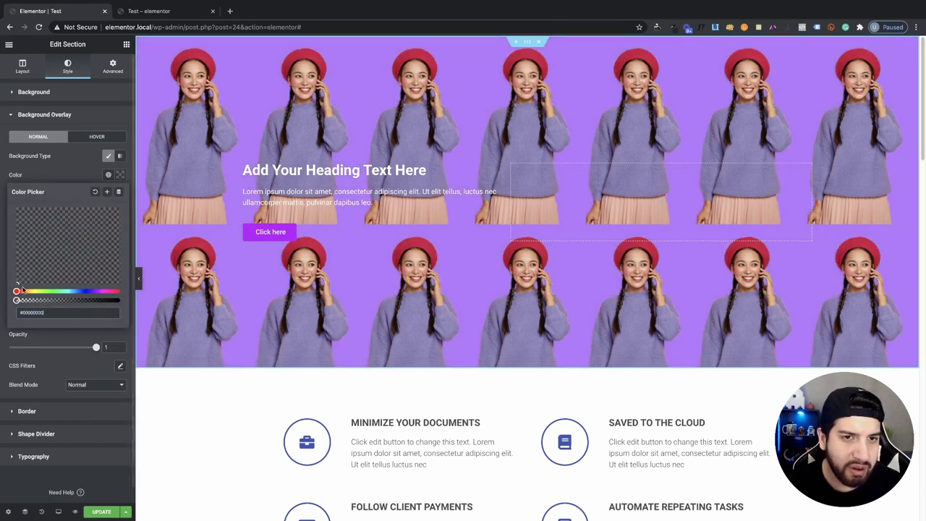
{"action": "left_click", "coordinate": [69, 170]}
Step: Set the overlay image's repeat option to No-repeat
{"action": "left_click", "coordinate": [87, 264]}
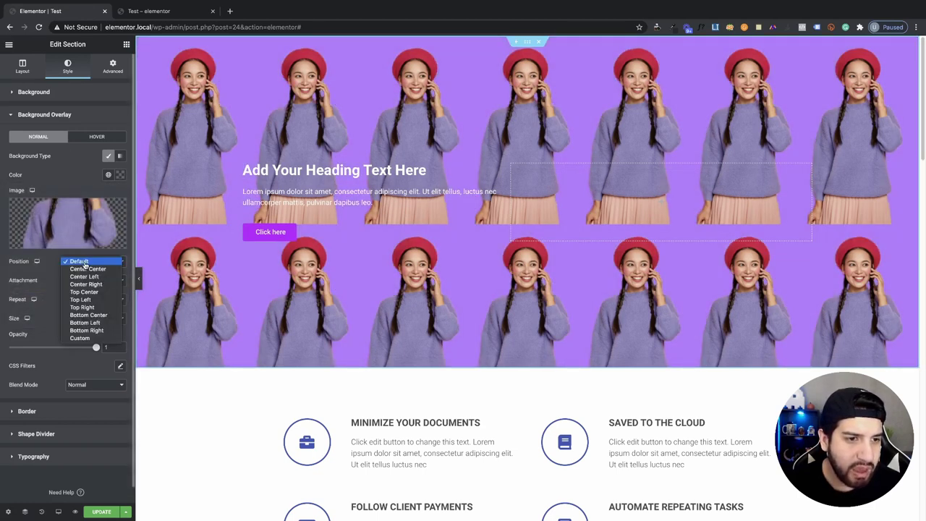
{"action": "left_click", "coordinate": [80, 261]}
{"action": "left_click", "coordinate": [79, 299]}
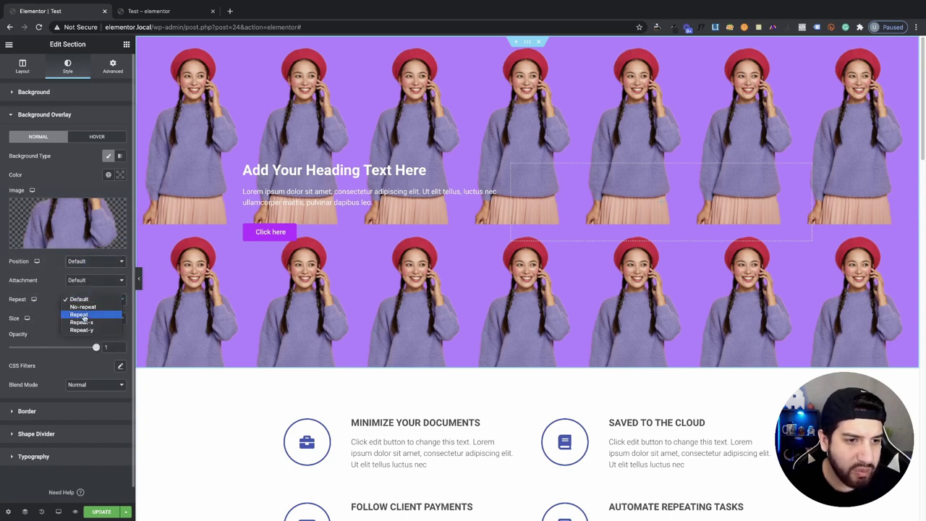
{"action": "left_click", "coordinate": [85, 306]}
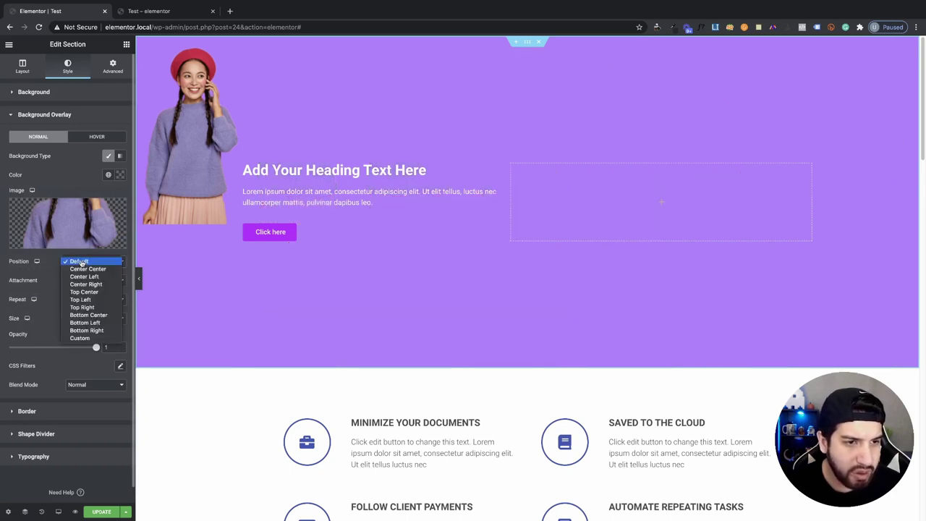
Step: Give the overlay image a custom position with X at 75.5 em and Y at 190 px
{"action": "left_click", "coordinate": [86, 338]}
{"action": "left_click_drag", "start_coordinate": [55, 293], "coordinate": [108, 290]}
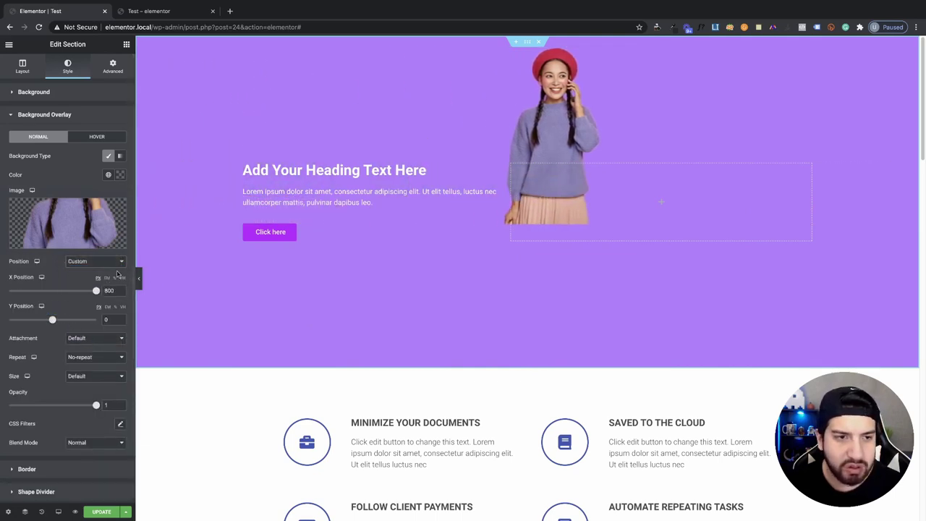
{"action": "left_click", "coordinate": [108, 279]}
{"action": "left_click_drag", "start_coordinate": [56, 292], "coordinate": [85, 290]}
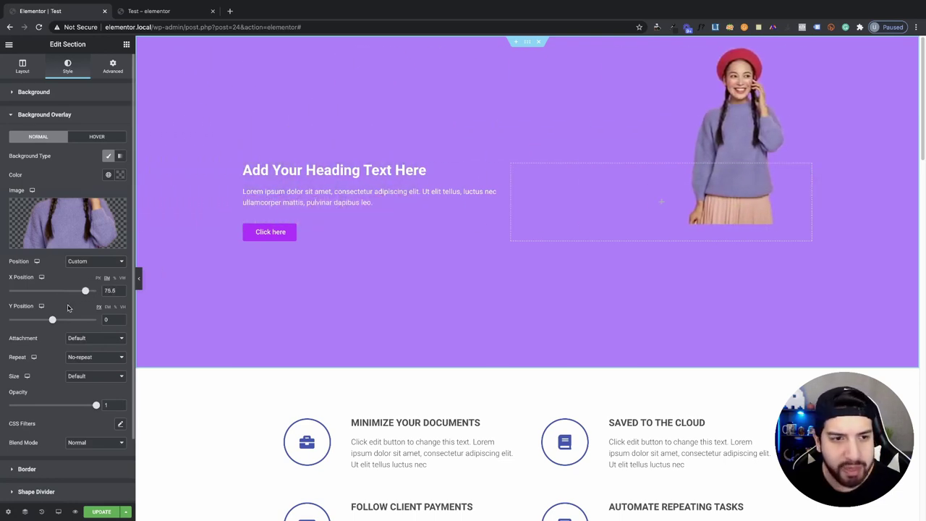
{"action": "left_click_drag", "start_coordinate": [52, 320], "coordinate": [62, 319]}
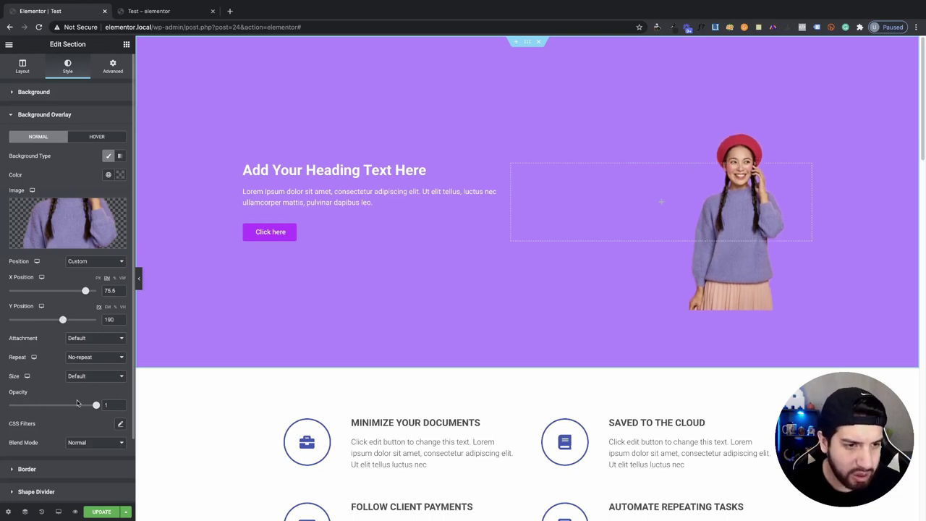
Step: Set the overlay image to a custom width of 27% and reposition it to X 56.9 em, Y 0 px
{"action": "left_click", "coordinate": [91, 376]}
{"action": "left_click", "coordinate": [91, 407]}
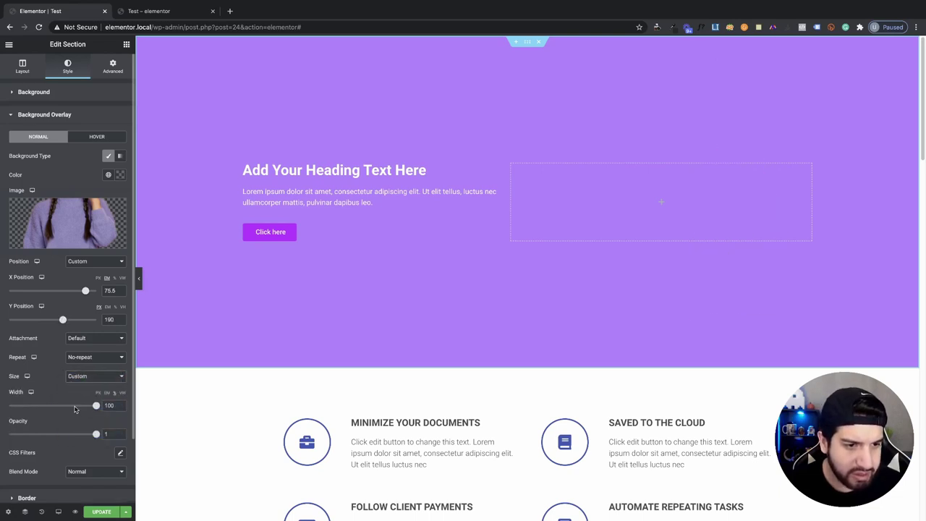
{"action": "left_click_drag", "start_coordinate": [97, 407], "coordinate": [32, 403]}
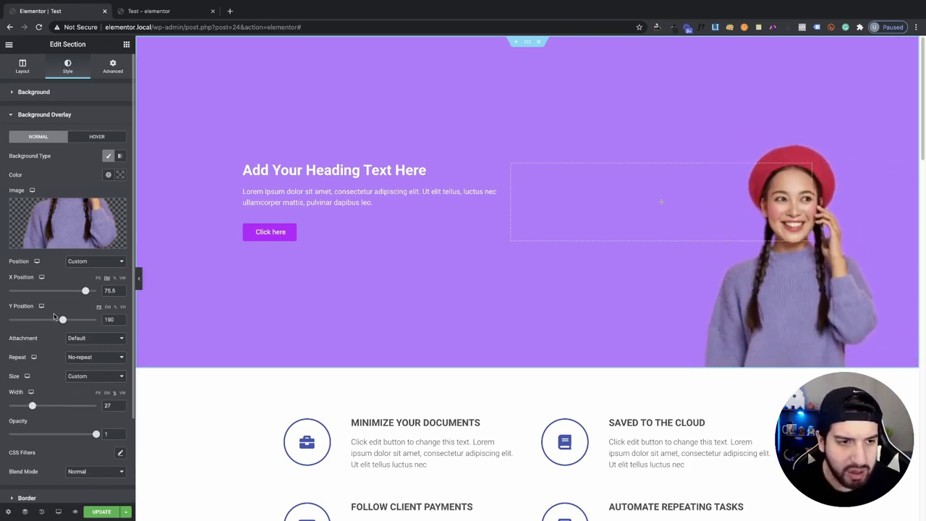
{"action": "left_click_drag", "start_coordinate": [61, 321], "coordinate": [49, 323]}
{"action": "left_click_drag", "start_coordinate": [86, 290], "coordinate": [78, 291]}
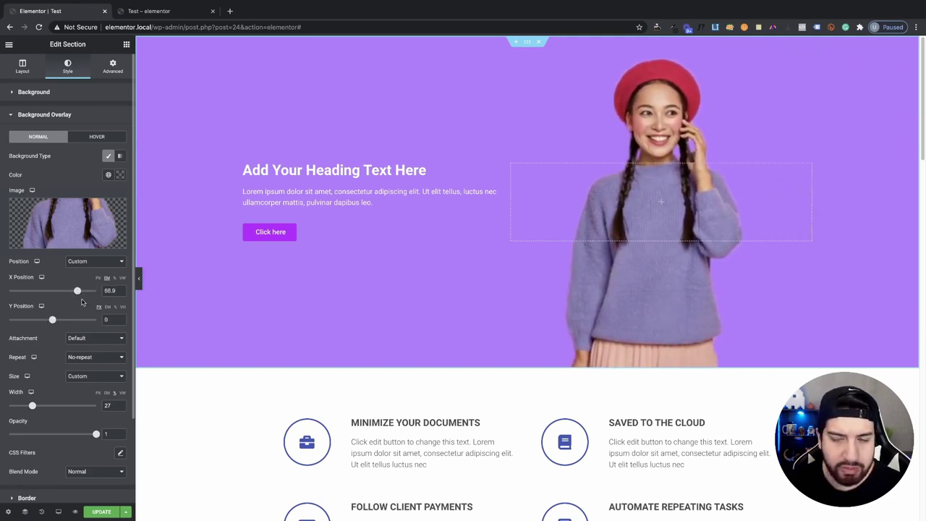
Step: Update the page and check the hero section in the page preview
{"action": "left_click", "coordinate": [105, 512]}
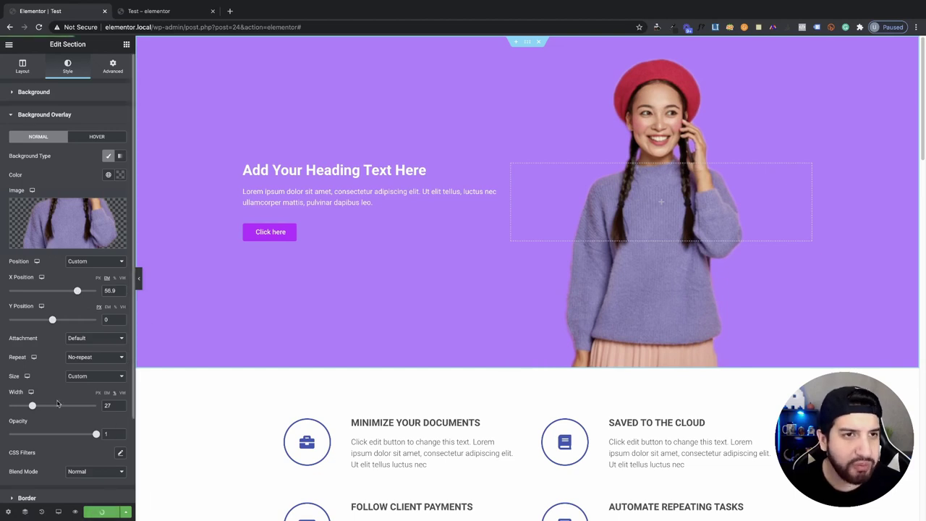
{"action": "left_click", "coordinate": [158, 14]}
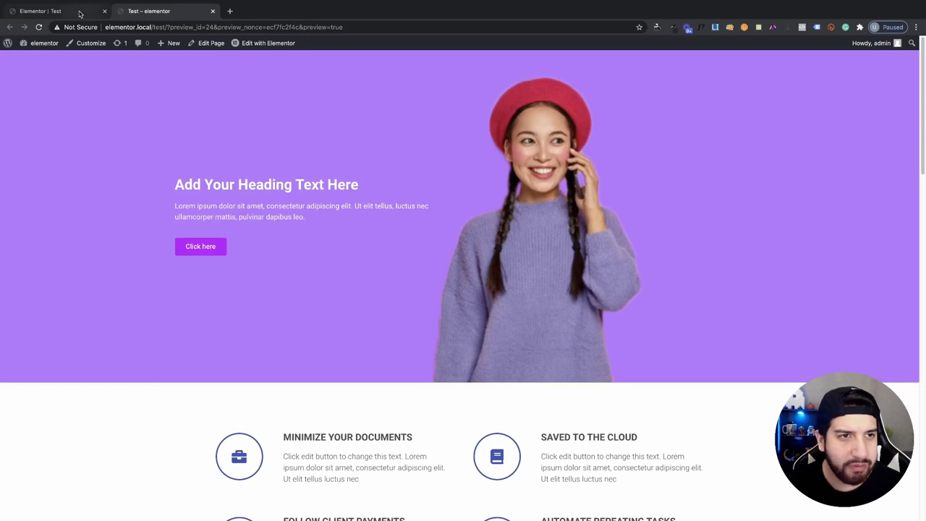
{"action": "left_click", "coordinate": [80, 14]}
Step: Set the overlay image's X position to 64.1 em, update the page and reload the preview to check it
{"action": "left_click_drag", "start_coordinate": [79, 293], "coordinate": [83, 292]}
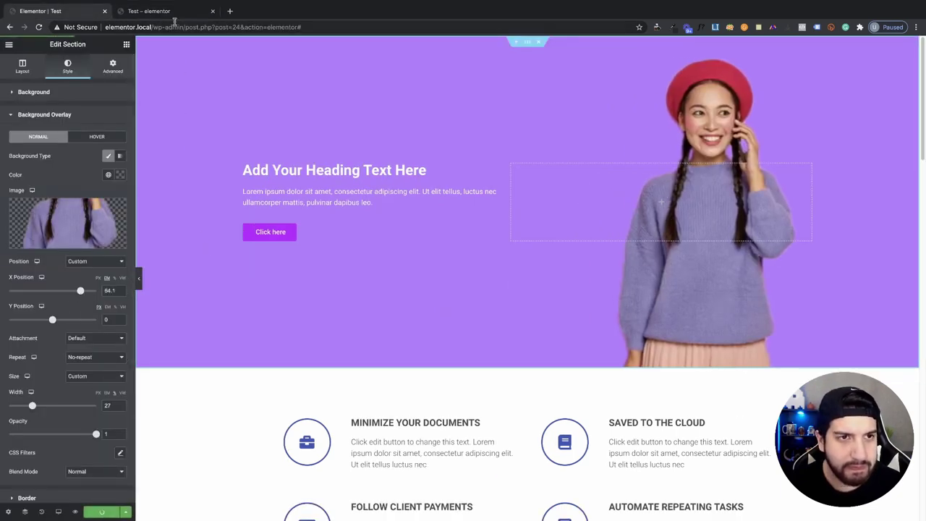
{"action": "left_click", "coordinate": [153, 10]}
{"action": "key", "text": "ctrl+r"}
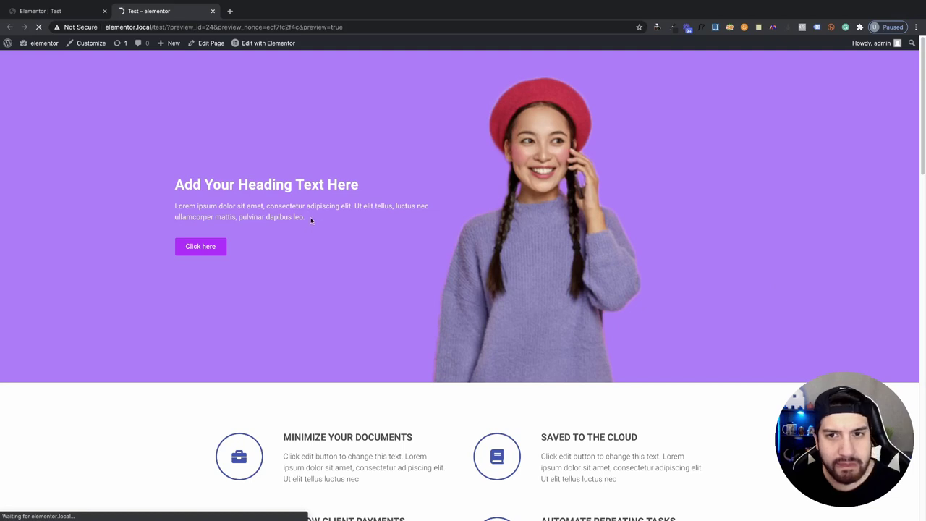
{"action": "scroll", "coordinate": [437, 238], "scroll_direction": "down", "scroll_amount": 3}
{"action": "scroll", "coordinate": [455, 233], "scroll_direction": "up", "scroll_amount": 3}
Step: Change the hero section's background color to a light blue
{"action": "left_click", "coordinate": [60, 4]}
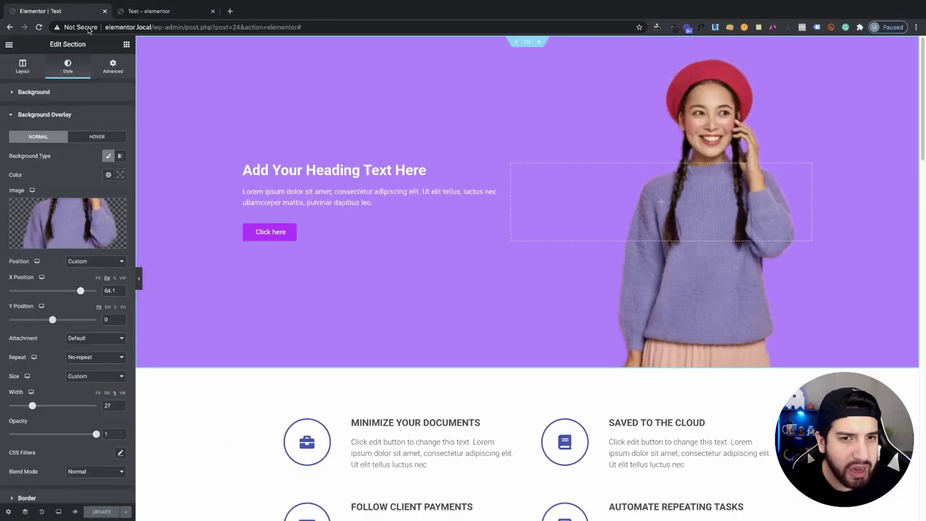
{"action": "right_click", "coordinate": [194, 82]}
{"action": "left_click", "coordinate": [229, 89]}
{"action": "left_click", "coordinate": [62, 99]}
{"action": "left_click", "coordinate": [120, 152]}
{"action": "left_click", "coordinate": [58, 269]}
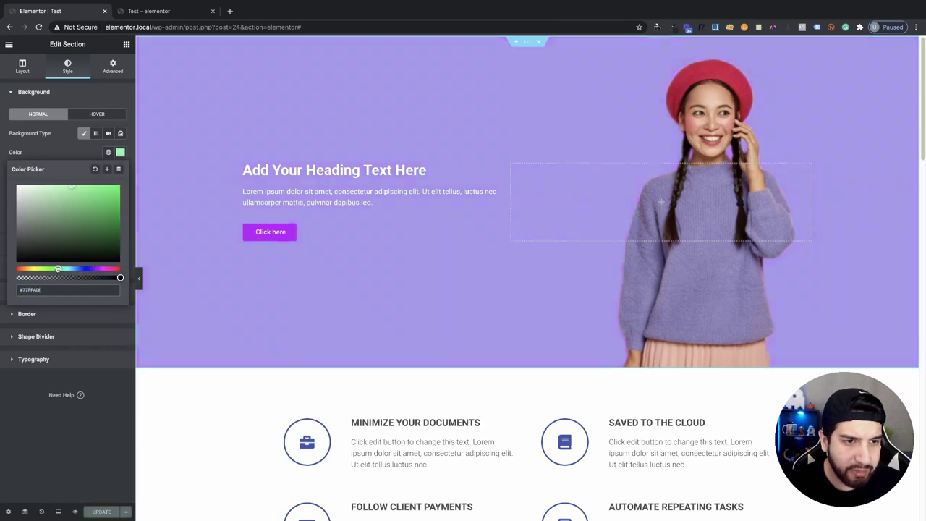
{"action": "mouse_move", "coordinate": [75, 270]}
{"action": "left_mouse_down"}
{"action": "mouse_move", "coordinate": [95, 269]}
{"action": "mouse_move", "coordinate": [72, 270]}
{"action": "left_mouse_up"}
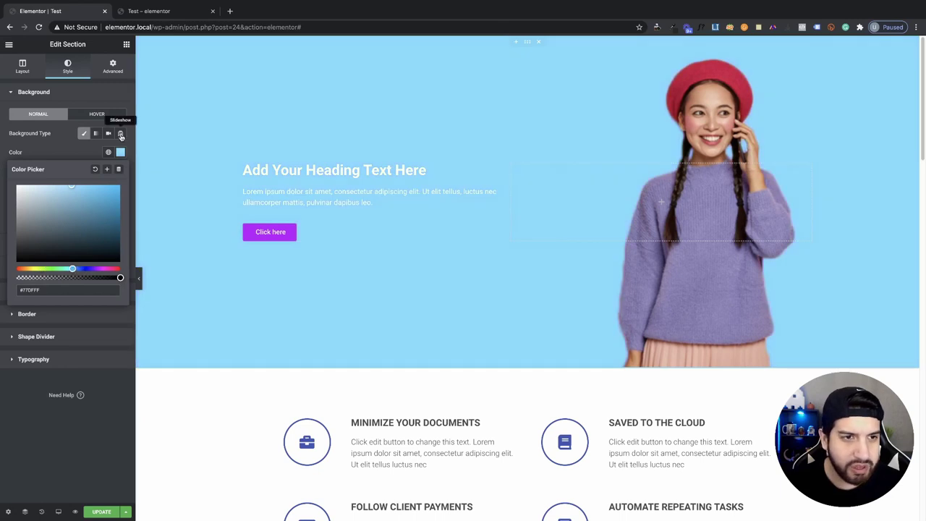
Step: Switch the hero section's background to a linear gradient running from light blue to a deeper blue second color
{"action": "left_click", "coordinate": [95, 133]}
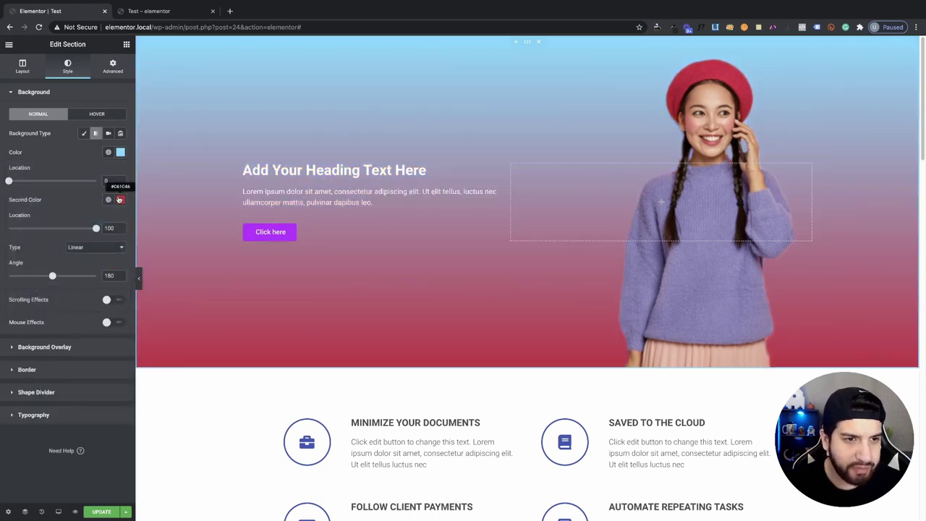
{"action": "left_click", "coordinate": [120, 199]}
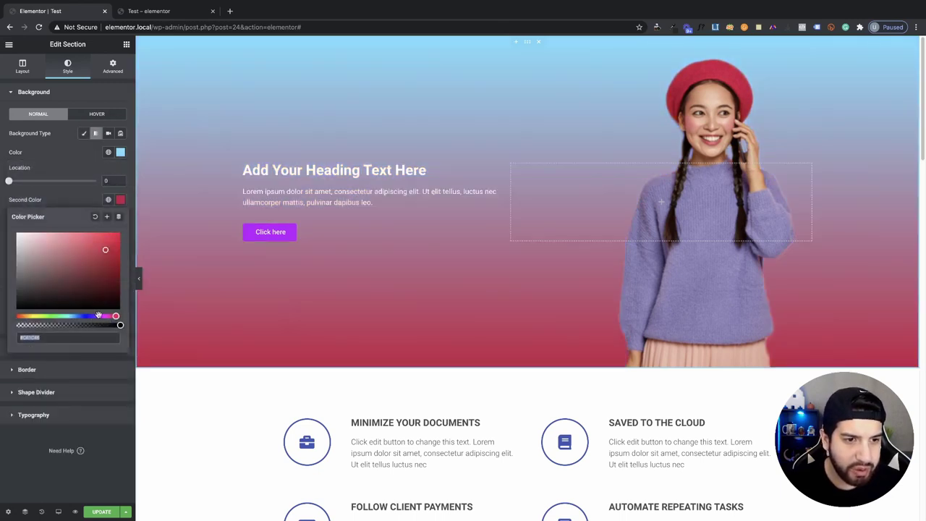
{"action": "mouse_move", "coordinate": [107, 251]}
{"action": "left_mouse_down"}
{"action": "mouse_move", "coordinate": [57, 255]}
{"action": "mouse_move", "coordinate": [79, 251]}
{"action": "left_mouse_up"}
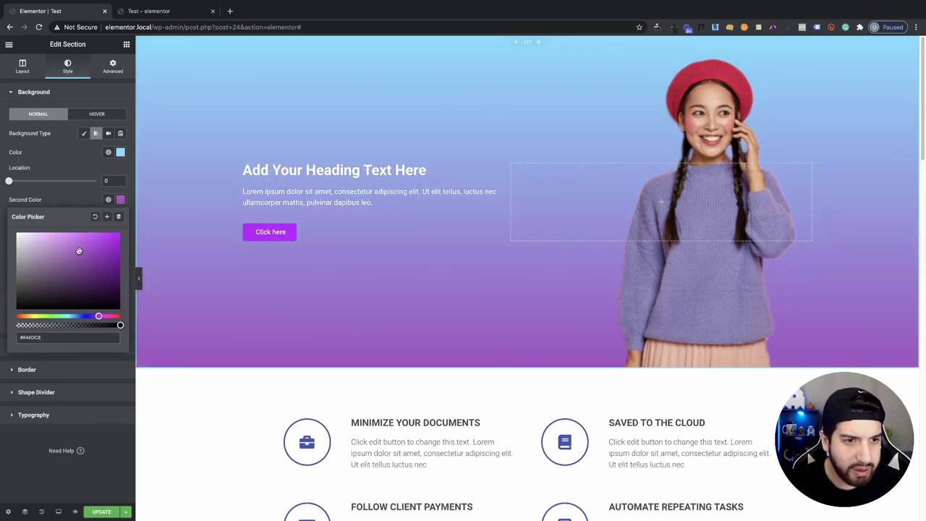
{"action": "left_click_drag", "start_coordinate": [71, 317], "coordinate": [82, 316]}
{"action": "left_click_drag", "start_coordinate": [81, 253], "coordinate": [92, 240]}
{"action": "left_click", "coordinate": [78, 198]}
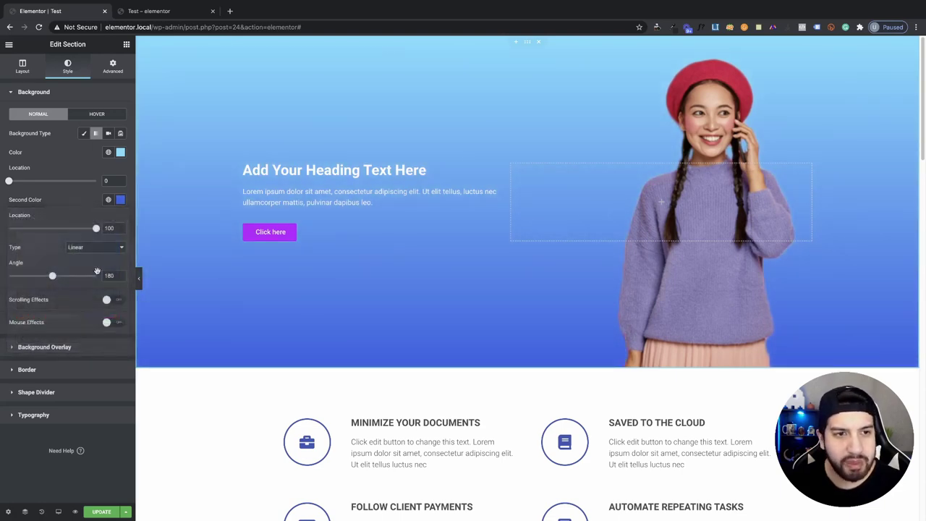
Step: Update the page, check the gradient hero section in the page preview, and return to the editor
{"action": "scroll", "coordinate": [492, 268], "scroll_direction": "down", "scroll_amount": 3}
{"action": "scroll", "coordinate": [506, 261], "scroll_direction": "up", "scroll_amount": 3}
{"action": "left_click", "coordinate": [101, 511]}
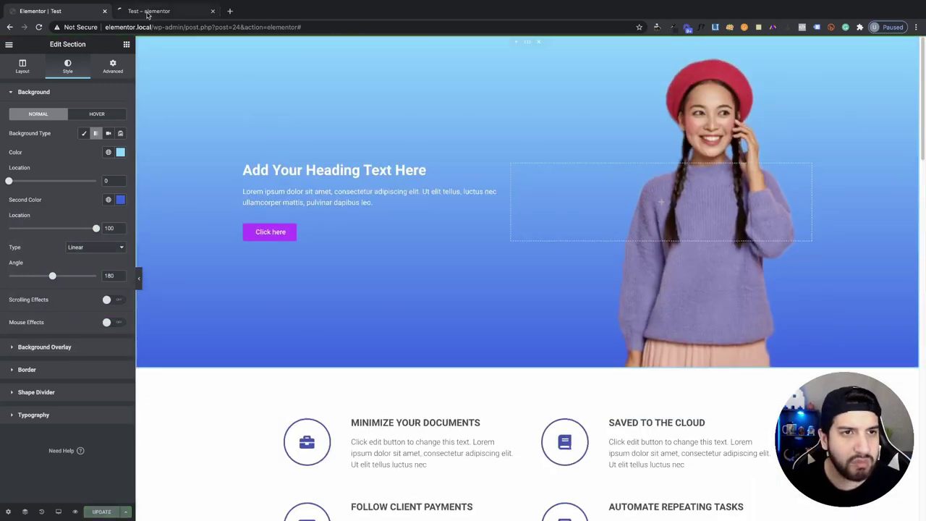
{"action": "left_click", "coordinate": [149, 11]}
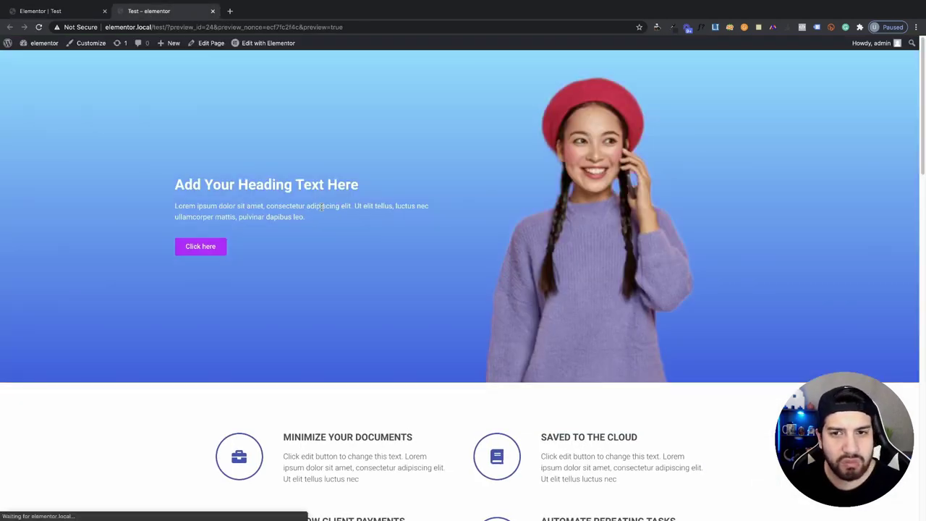
{"action": "scroll", "coordinate": [239, 130], "scroll_direction": "down", "scroll_amount": 5}
{"action": "scroll", "coordinate": [174, 73], "scroll_direction": "up", "scroll_amount": 5}
{"action": "left_click", "coordinate": [68, 11]}
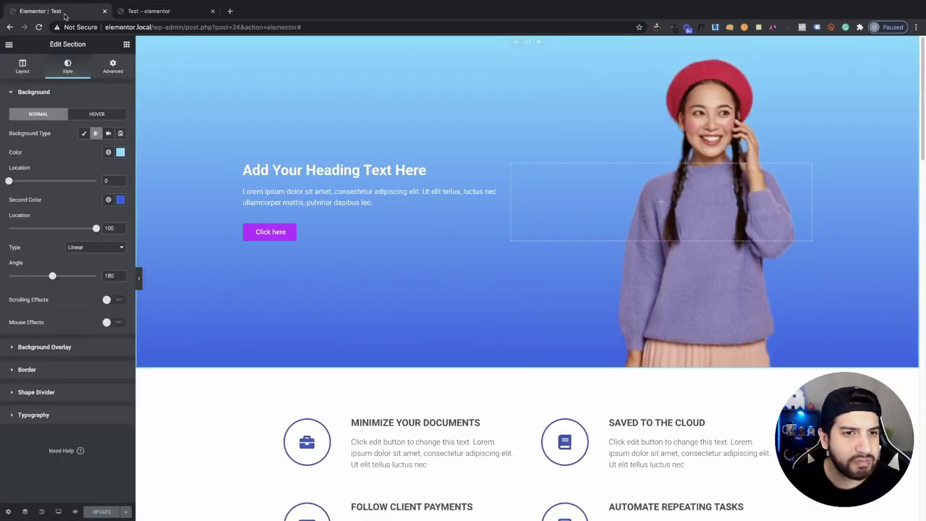
Step: Delete the hero section's empty second column and remove the girl image from the section's background overlay
{"action": "left_click", "coordinate": [50, 351]}
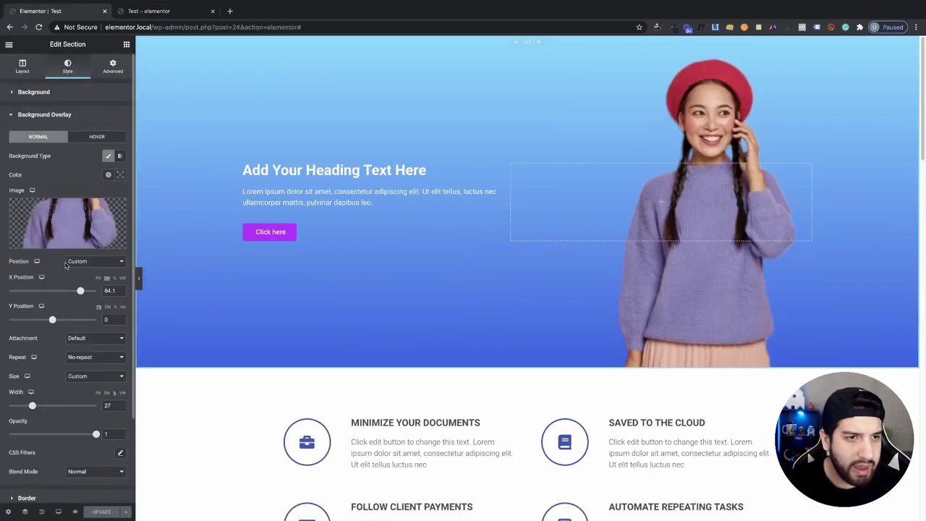
{"action": "scroll", "coordinate": [63, 325], "scroll_direction": "down", "scroll_amount": 2}
{"action": "scroll", "coordinate": [62, 326], "scroll_direction": "up", "scroll_amount": 2}
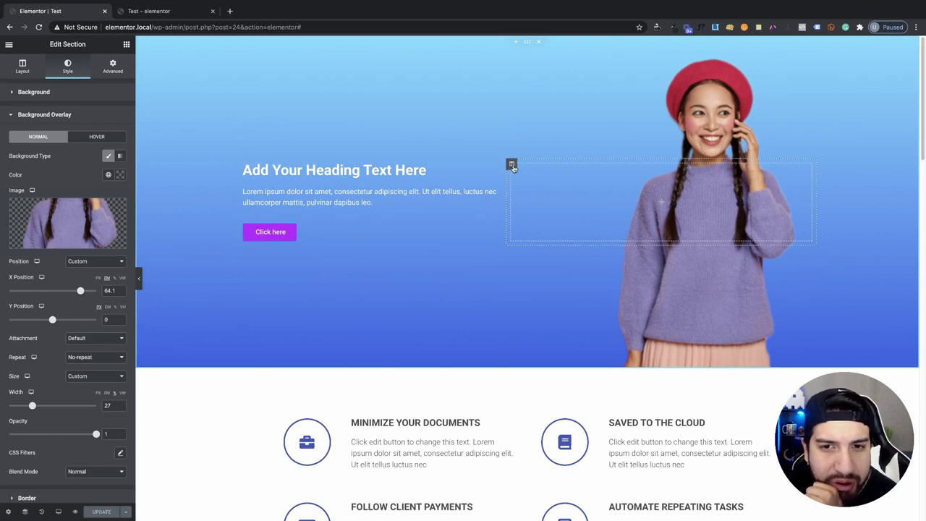
{"action": "right_click", "coordinate": [512, 166]}
{"action": "left_click", "coordinate": [534, 296]}
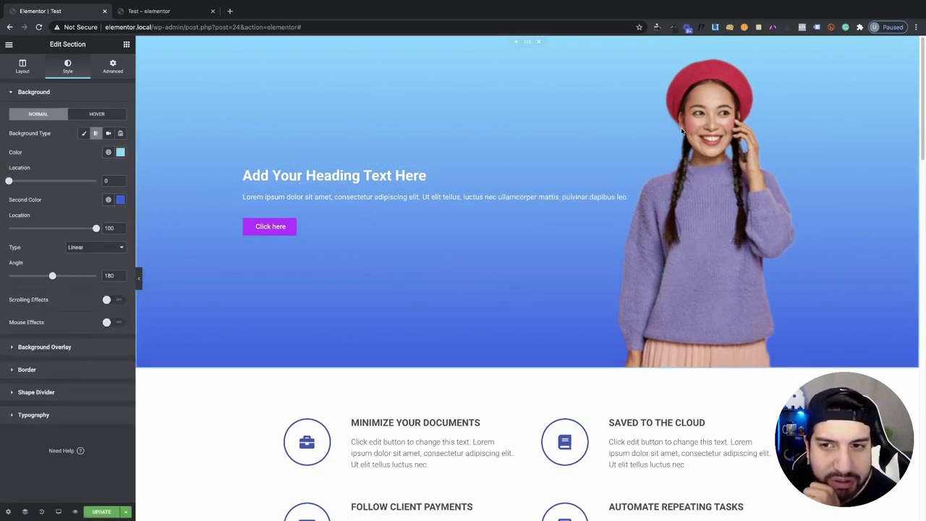
{"action": "left_click", "coordinate": [45, 345]}
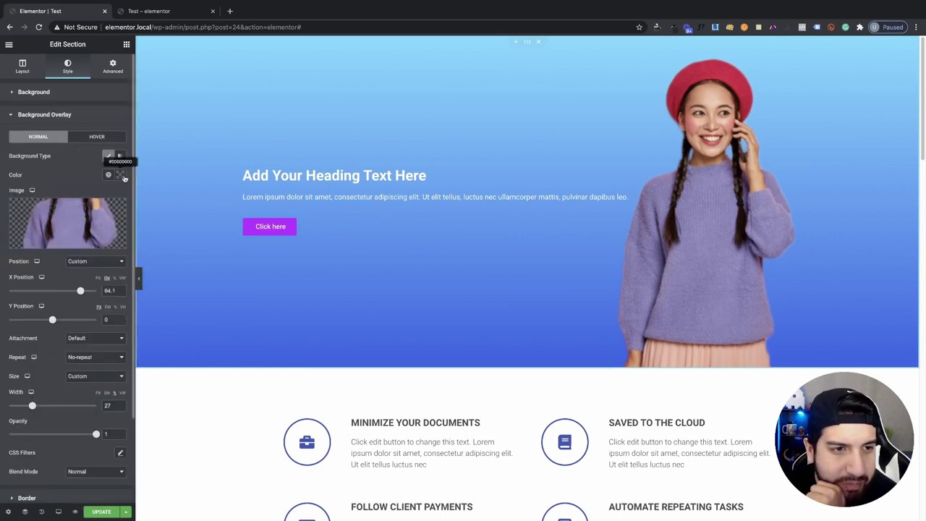
{"action": "left_click", "coordinate": [19, 242]}
Step: Center-align the heading, the paragraph text and the "Click here" button in the hero section
{"action": "left_click", "coordinate": [360, 176]}
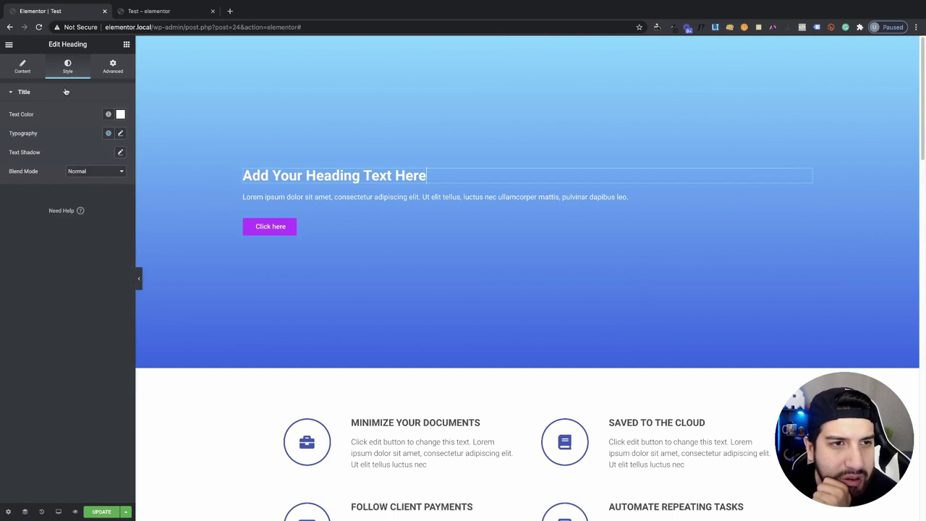
{"action": "left_click", "coordinate": [22, 72]}
{"action": "left_click", "coordinate": [96, 242]}
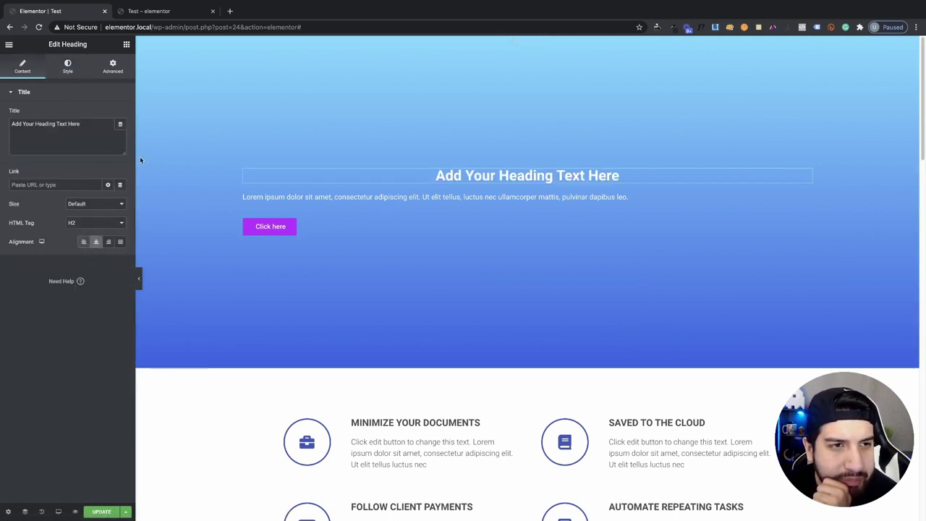
{"action": "left_click", "coordinate": [402, 195]}
{"action": "left_click", "coordinate": [95, 114]}
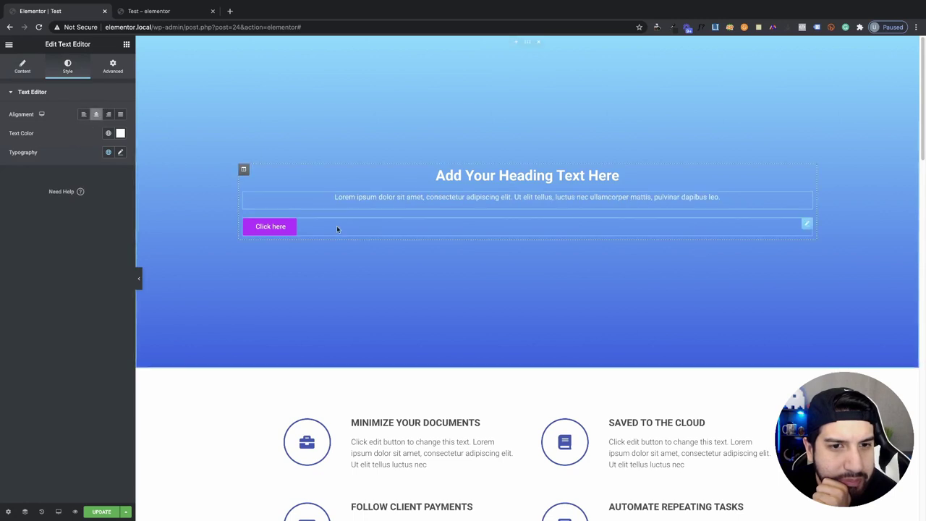
{"action": "left_click", "coordinate": [336, 229]}
{"action": "left_click", "coordinate": [95, 181]}
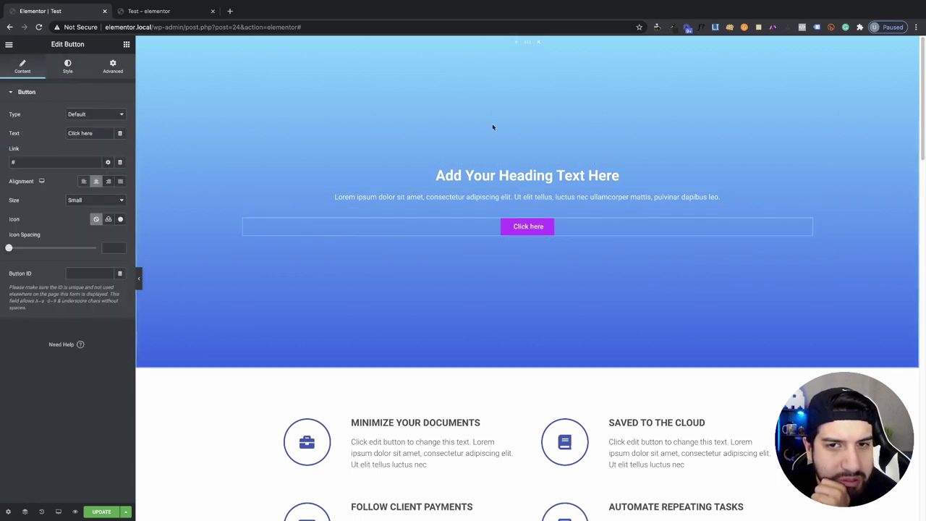
{"action": "left_click", "coordinate": [67, 66]}
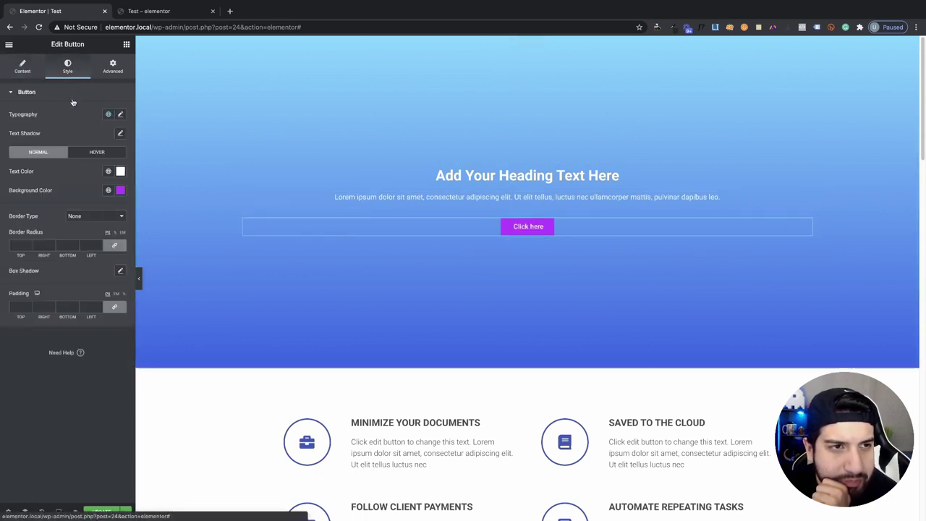
{"action": "left_click", "coordinate": [23, 67]}
{"action": "left_click", "coordinate": [67, 67]}
Step: Set the hero section's background type to classic and insert the city street image 11E20A0779.jpg from the media library
{"action": "right_click", "coordinate": [238, 104]}
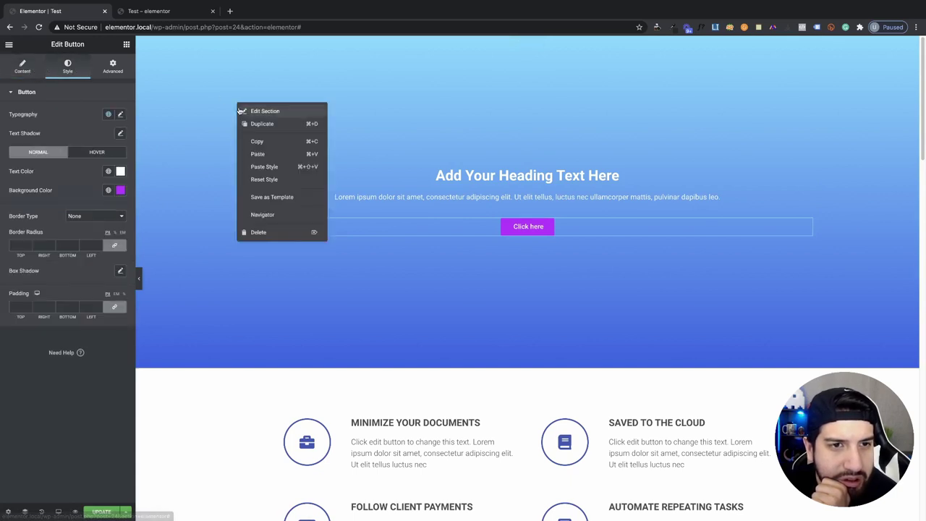
{"action": "key", "text": "Return"}
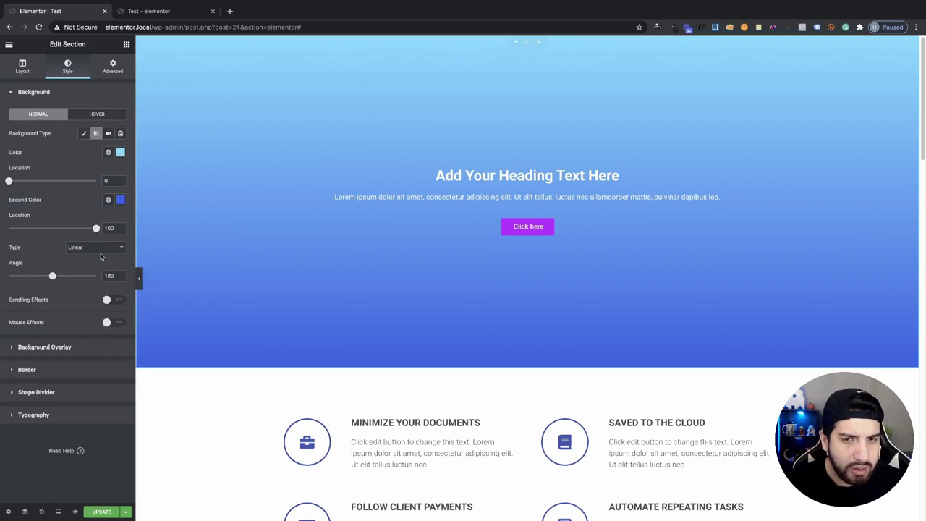
{"action": "left_click", "coordinate": [84, 133]}
{"action": "left_click", "coordinate": [79, 194]}
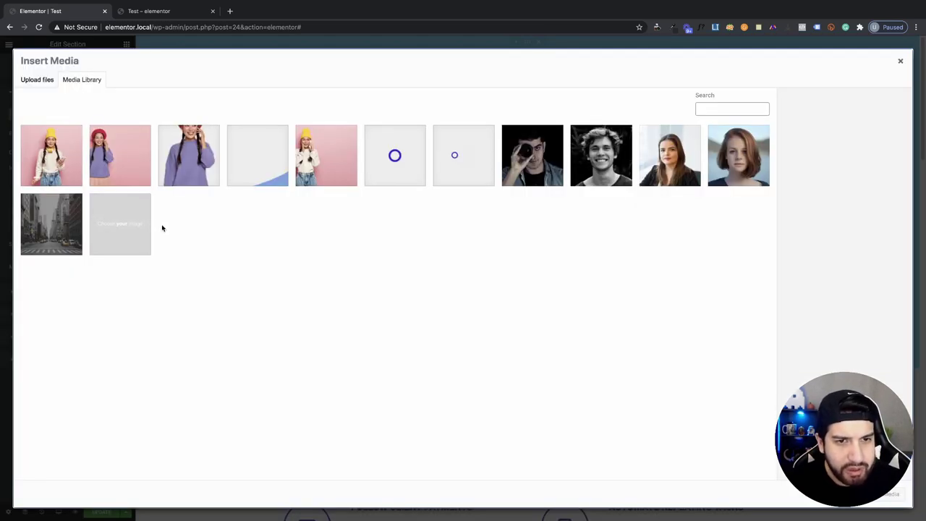
{"action": "left_click", "coordinate": [51, 233]}
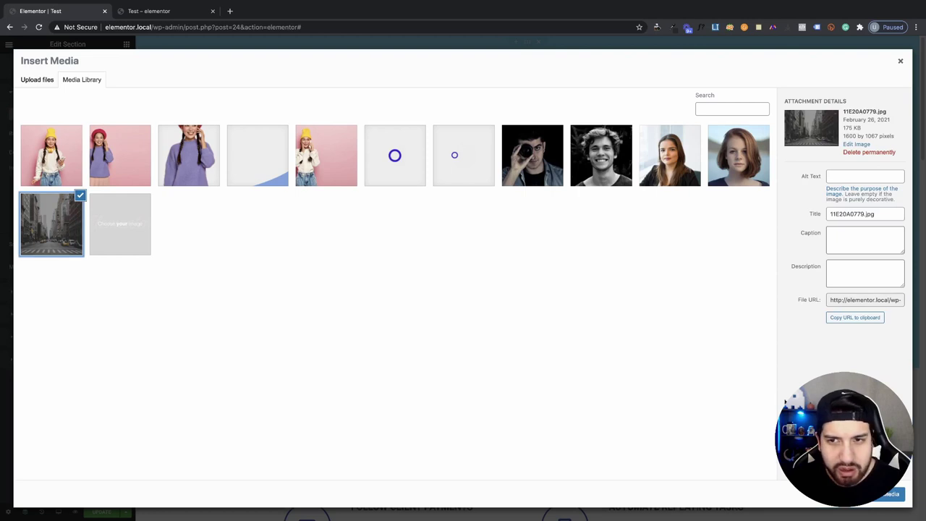
{"action": "left_click", "coordinate": [895, 494]}
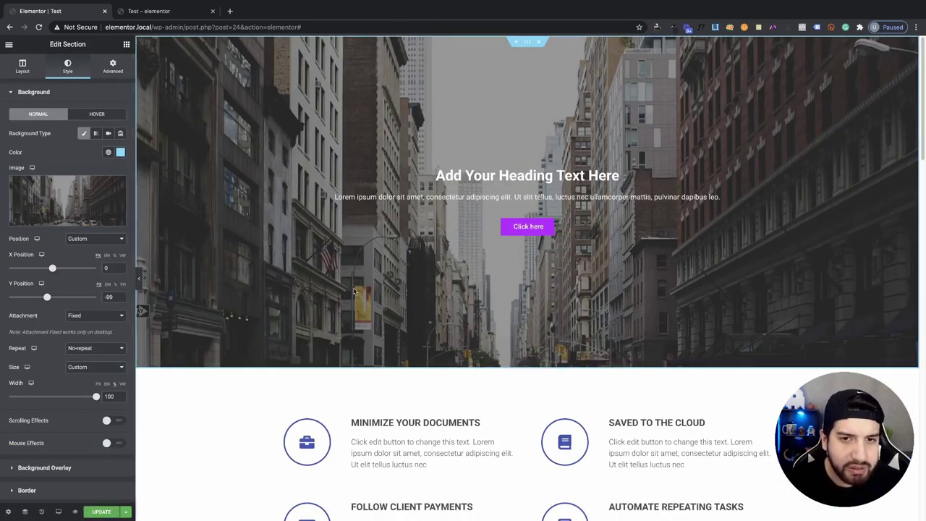
Step: Increase the hero heading's font size slightly in its typography settings
{"action": "left_click", "coordinate": [526, 175]}
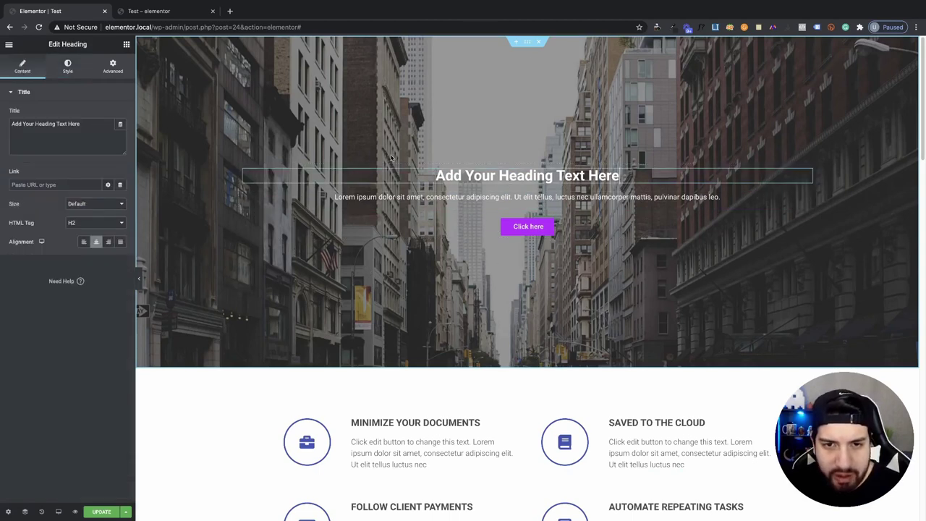
{"action": "left_click", "coordinate": [68, 67]}
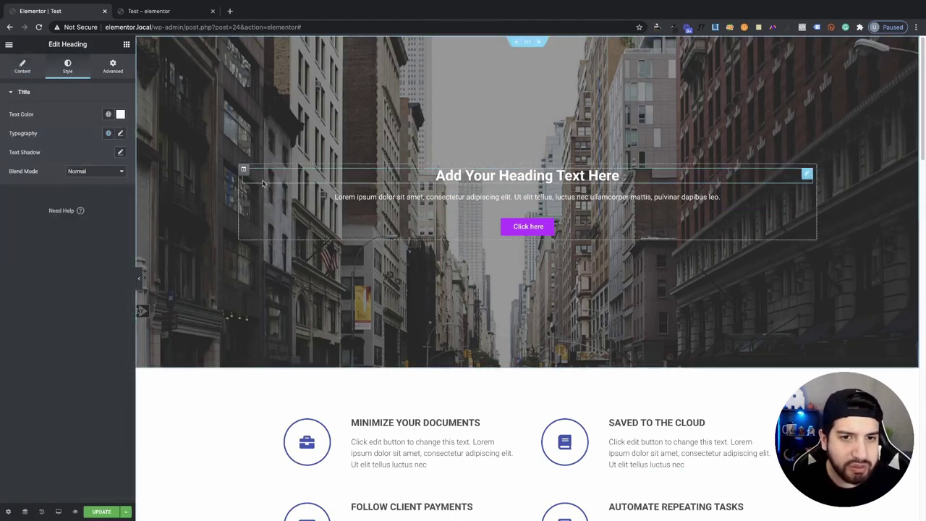
{"action": "left_click", "coordinate": [21, 68]}
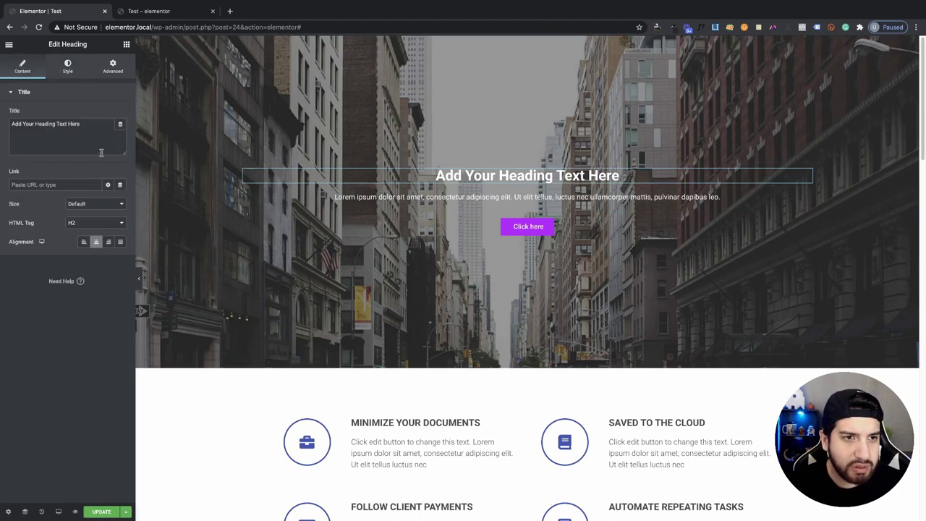
{"action": "left_click", "coordinate": [63, 66]}
{"action": "left_click", "coordinate": [120, 133]}
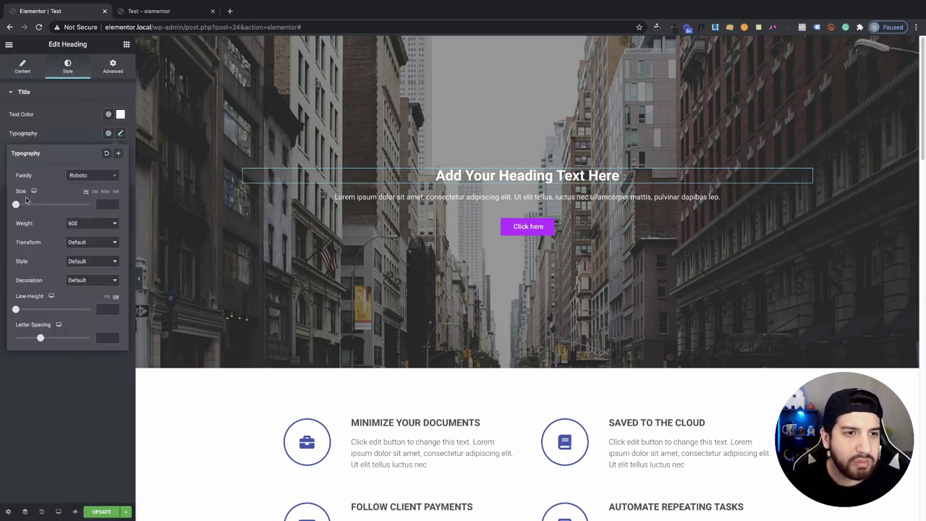
{"action": "left_click_drag", "start_coordinate": [17, 207], "coordinate": [31, 208]}
Step: Update the page, check the city-street hero section in the page preview, and return to the editor
{"action": "left_click", "coordinate": [103, 510]}
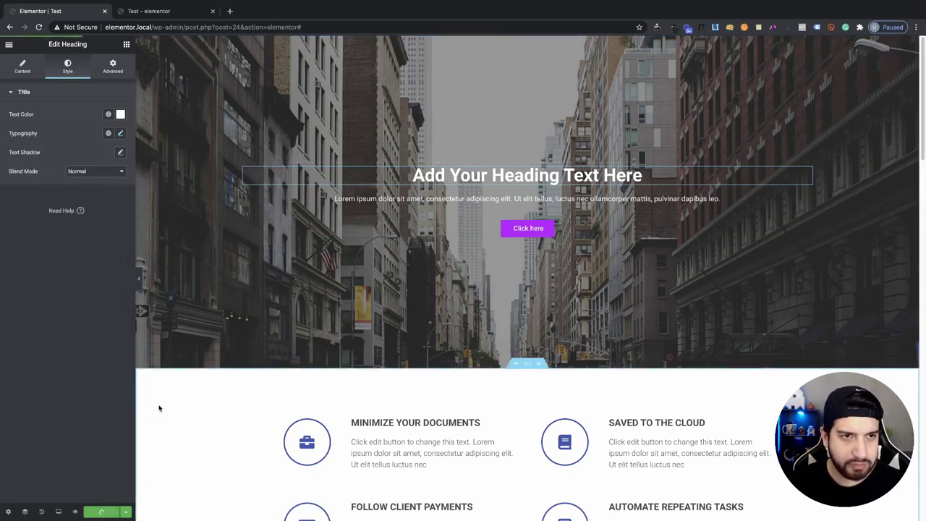
{"action": "left_click", "coordinate": [170, 13]}
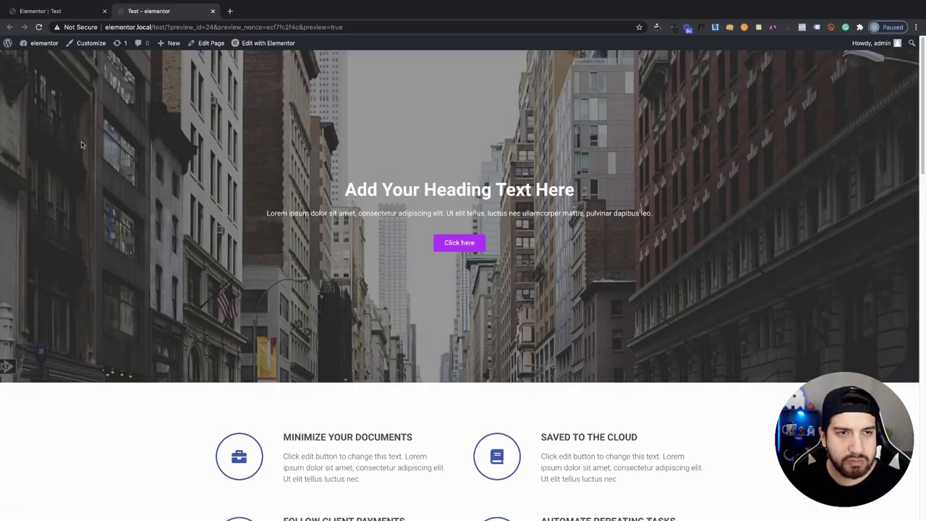
{"action": "left_click", "coordinate": [77, 11]}
Step: Examine the hero section and its layout settings in the tablet preview, and return to the desktop view
{"action": "left_click", "coordinate": [58, 511]}
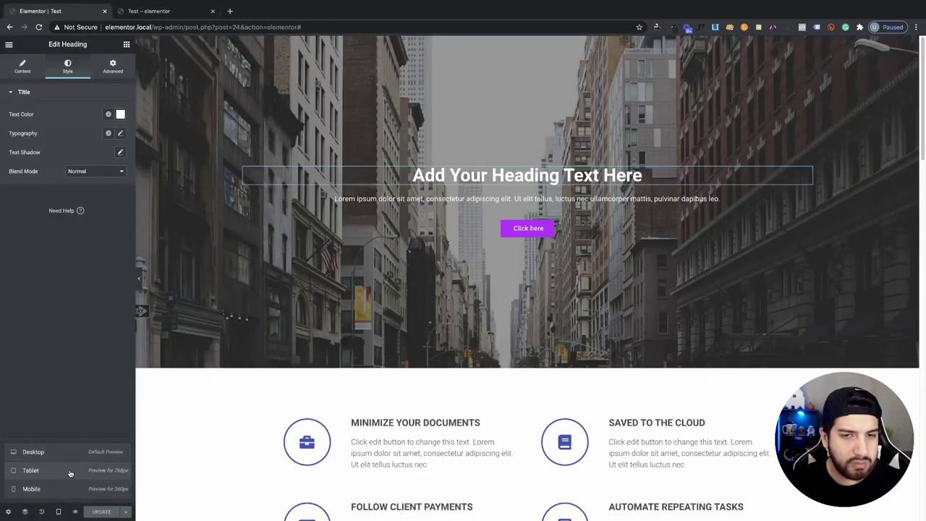
{"action": "left_click", "coordinate": [68, 471]}
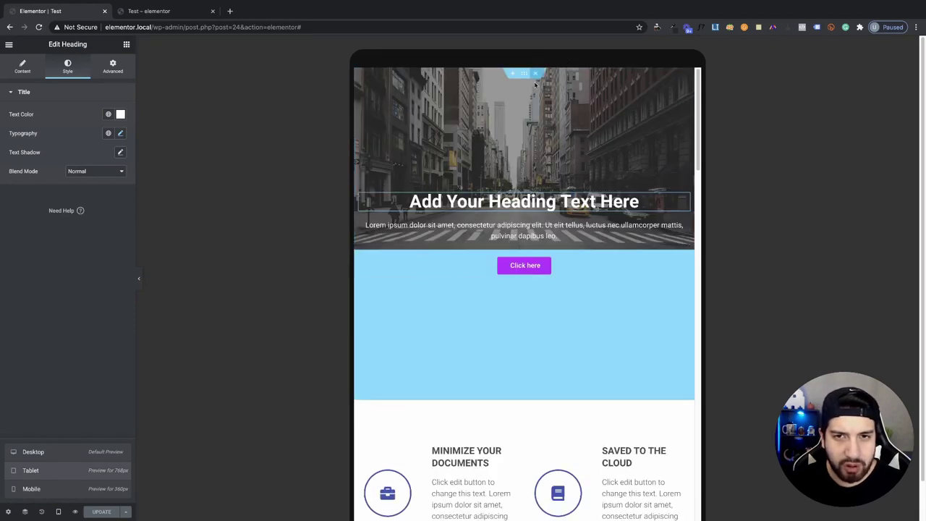
{"action": "left_click", "coordinate": [525, 75]}
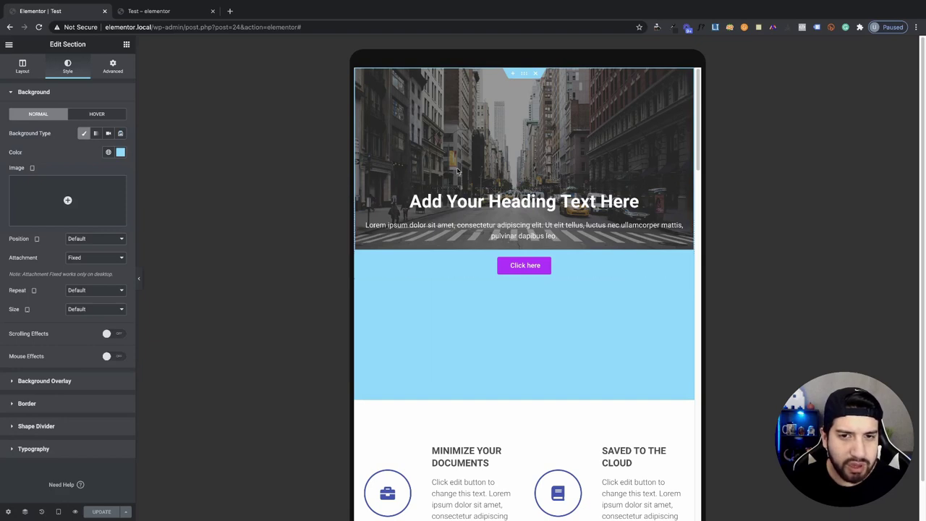
{"action": "left_click", "coordinate": [22, 69]}
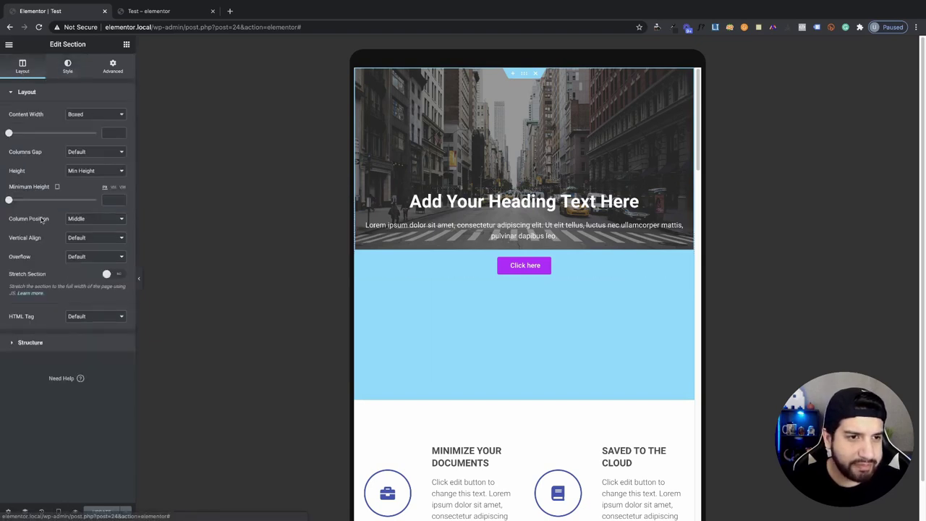
{"action": "left_click", "coordinate": [58, 511]}
{"action": "left_click", "coordinate": [49, 453]}
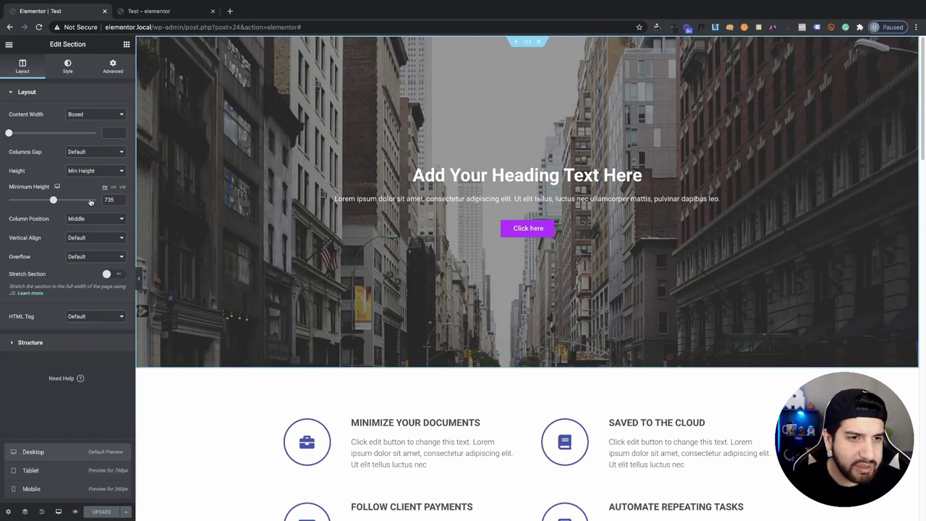
Step: Set the hero section's height to Default and its padding to 200 px on all sides
{"action": "left_click", "coordinate": [90, 170]}
{"action": "left_click", "coordinate": [89, 153]}
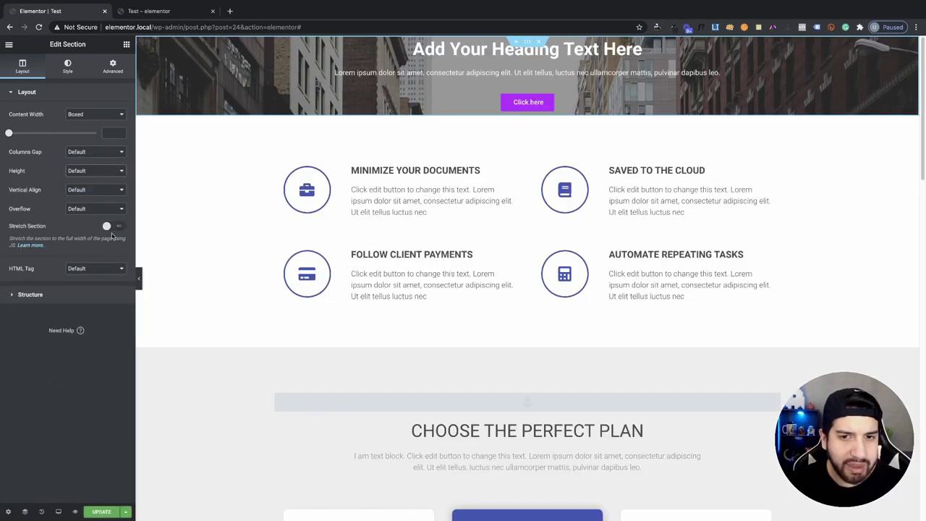
{"action": "left_click", "coordinate": [117, 70]}
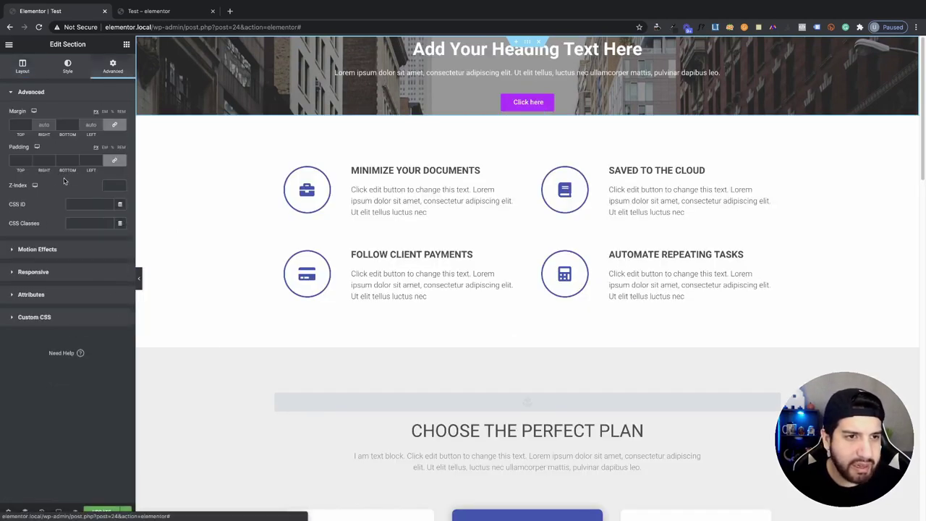
{"action": "type", "text": "200"}
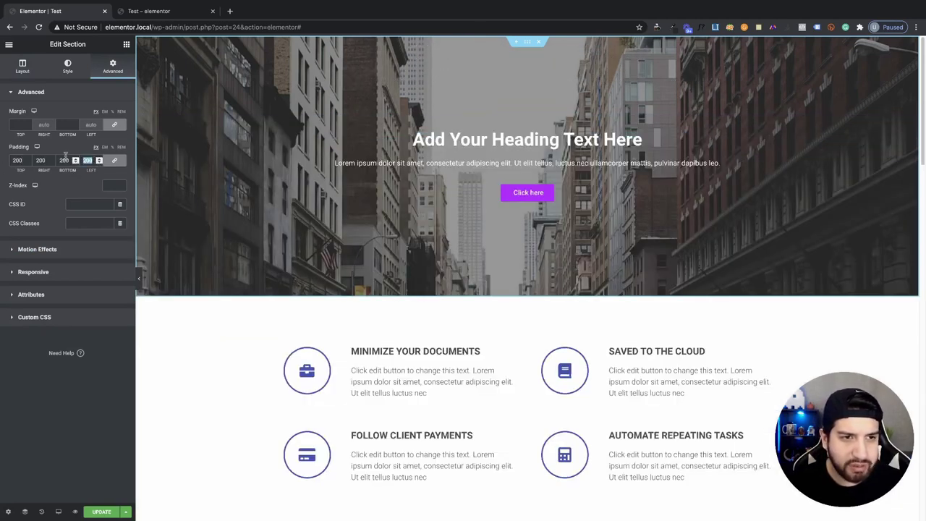
Step: Set the hero section's desktop padding to 200 px top and bottom and 0 px left and right
{"action": "left_click", "coordinate": [87, 160]}
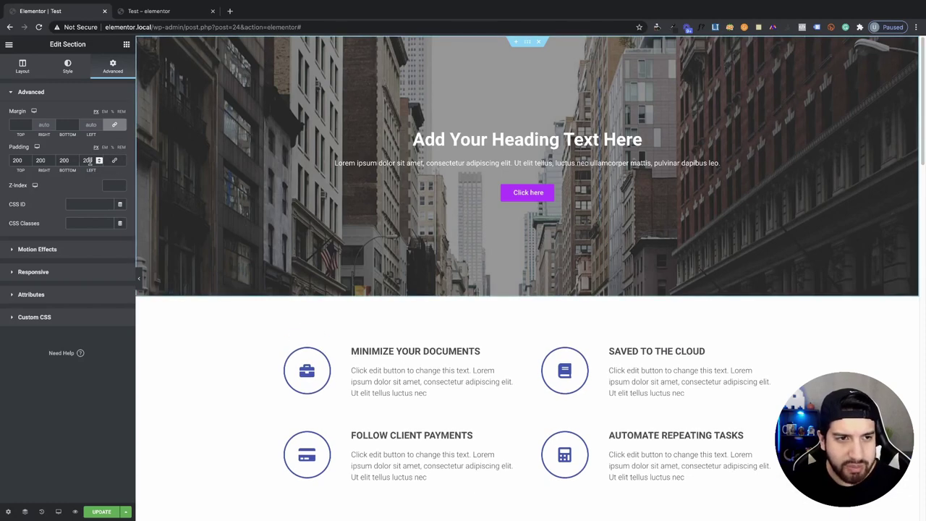
{"action": "left_click", "coordinate": [90, 160]}
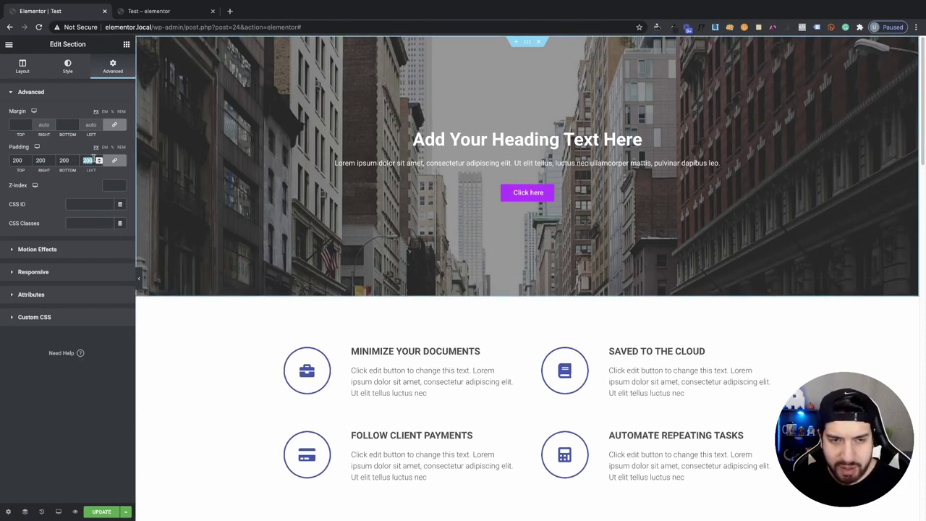
{"action": "type", "text": "0"}
{"action": "left_click", "coordinate": [18, 160]}
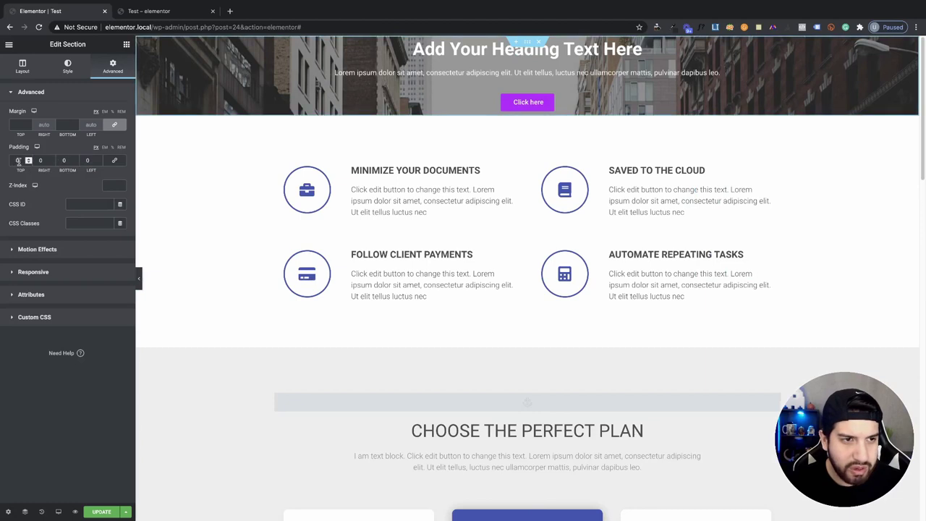
{"action": "type", "text": "200"}
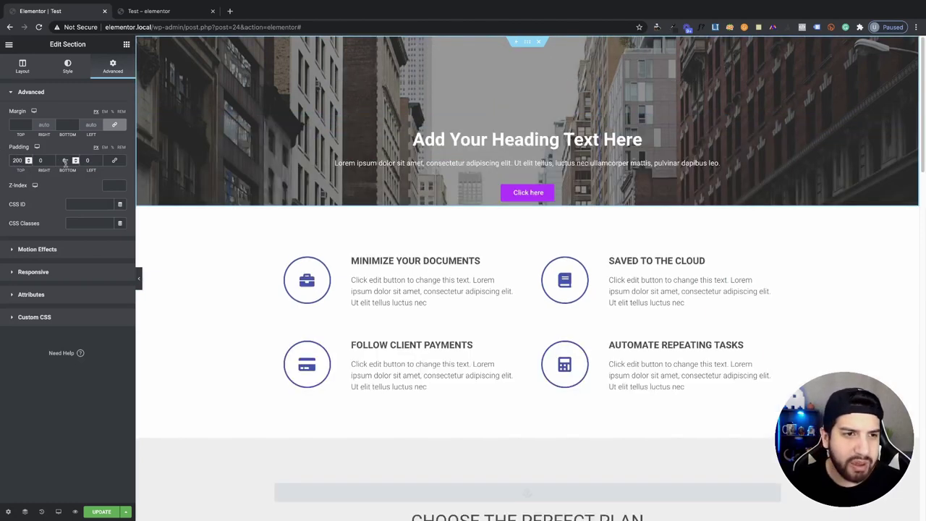
{"action": "type", "text": "200"}
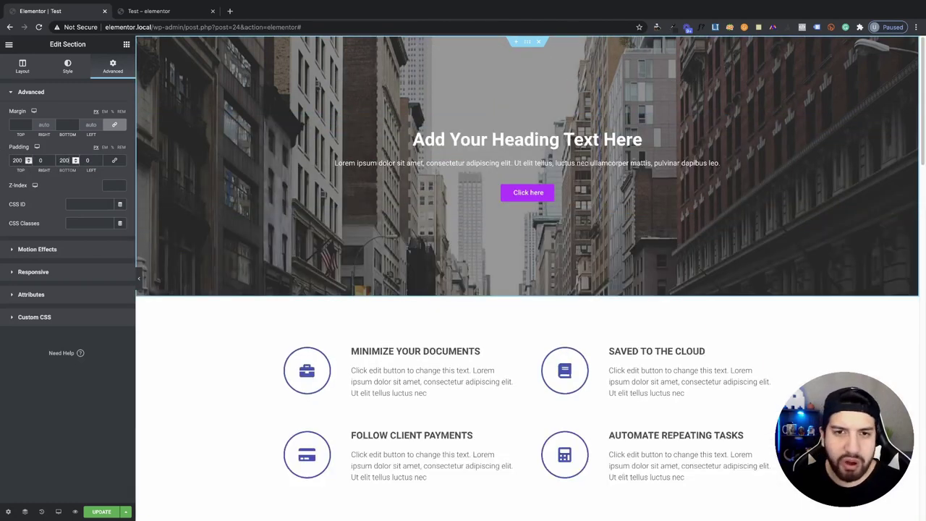
Step: Update the page and check its preview in the browser's responsive inspection mode, narrowed to about 826 px wide
{"action": "left_click", "coordinate": [101, 511]}
{"action": "left_click", "coordinate": [137, 7]}
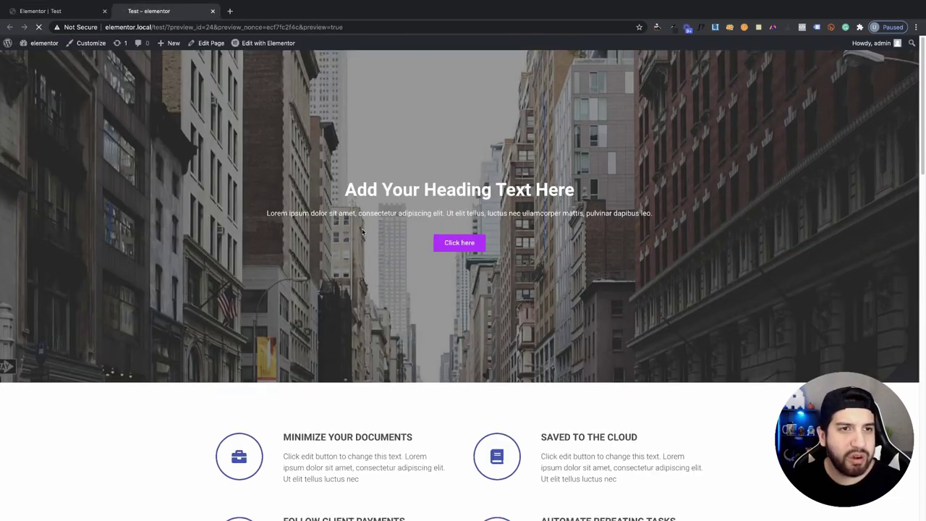
{"action": "right_click", "coordinate": [267, 263]}
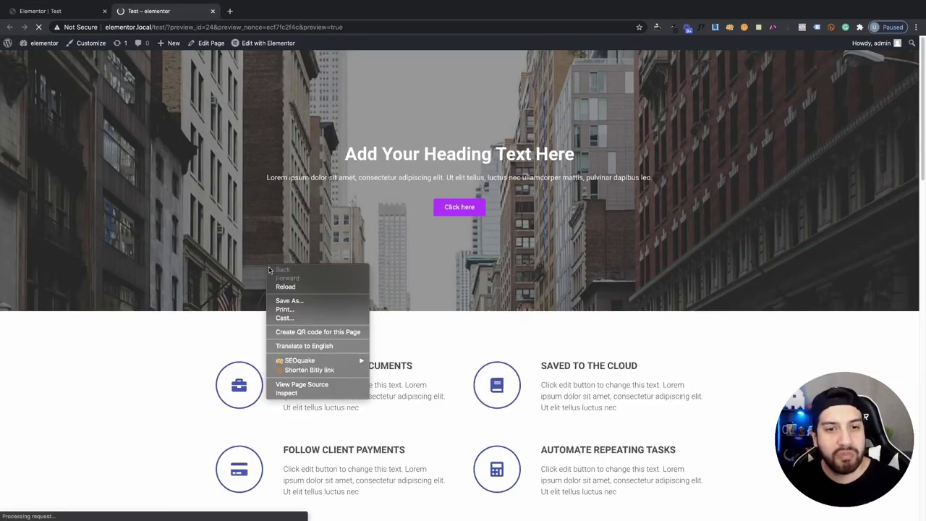
{"action": "left_click", "coordinate": [293, 394]}
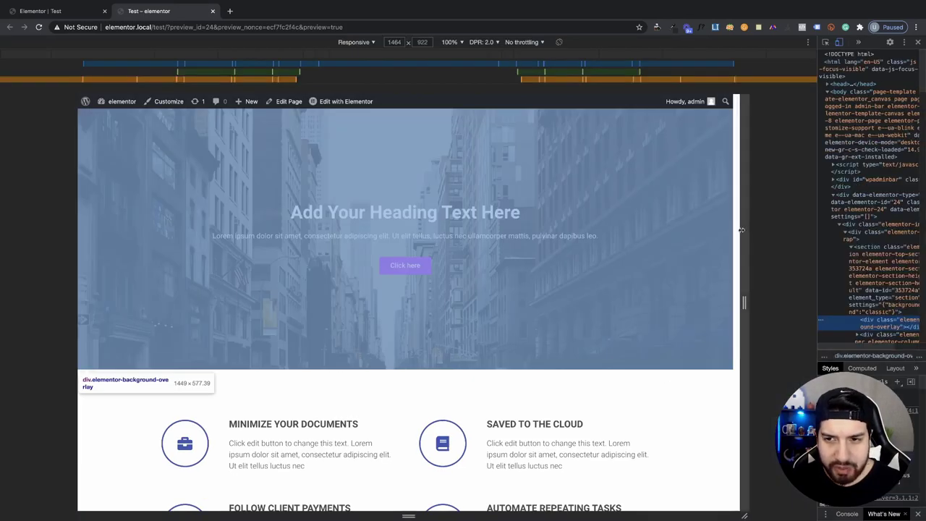
{"action": "left_click_drag", "start_coordinate": [741, 230], "coordinate": [599, 219]}
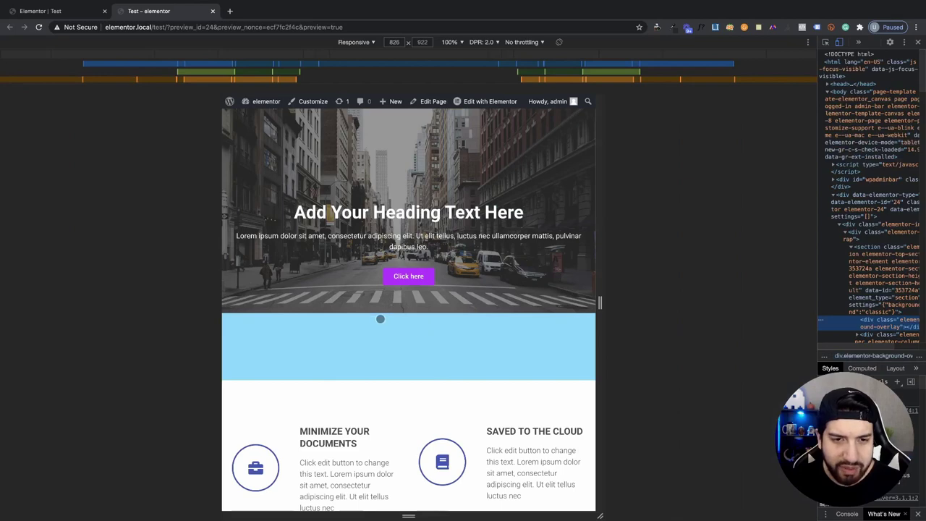
Step: In the editor's tablet view, set the hero section's padding to 150 px top and bottom and 0 px left and right
{"action": "left_click", "coordinate": [55, 11]}
{"action": "left_click", "coordinate": [58, 511]}
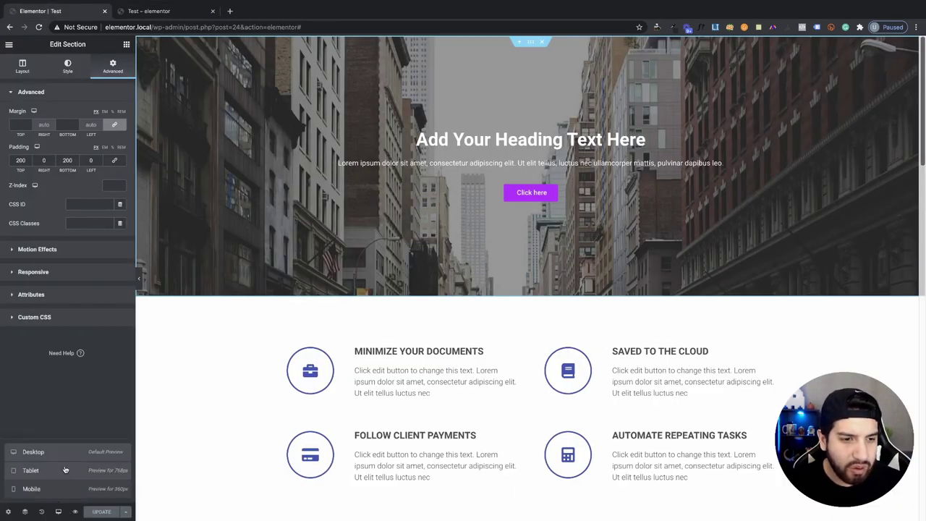
{"action": "left_click", "coordinate": [31, 470]}
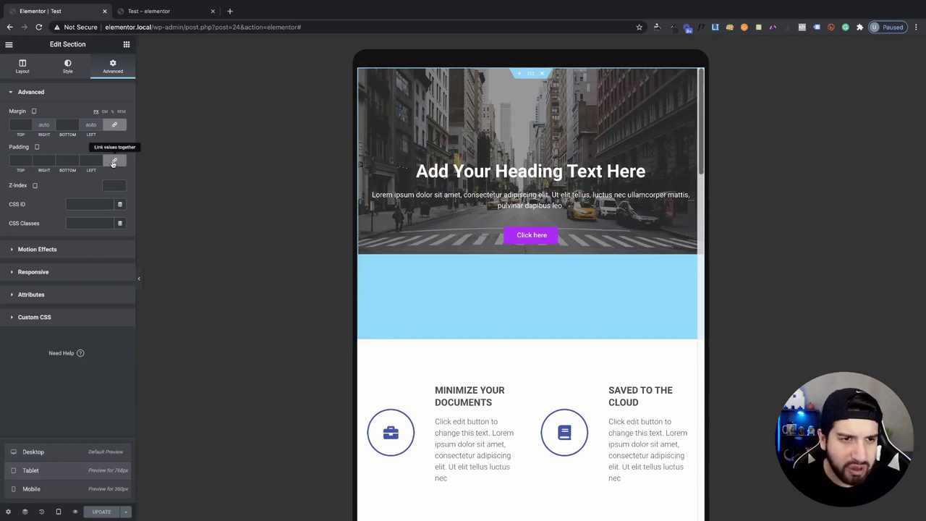
{"action": "left_click", "coordinate": [42, 160]}
{"action": "type", "text": "0"}
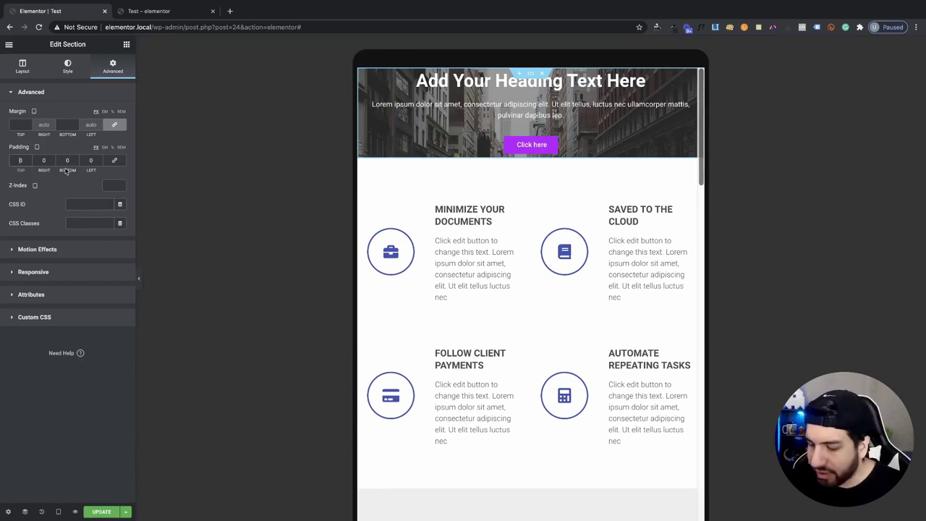
{"action": "left_click", "coordinate": [23, 160]}
{"action": "type", "text": "150"}
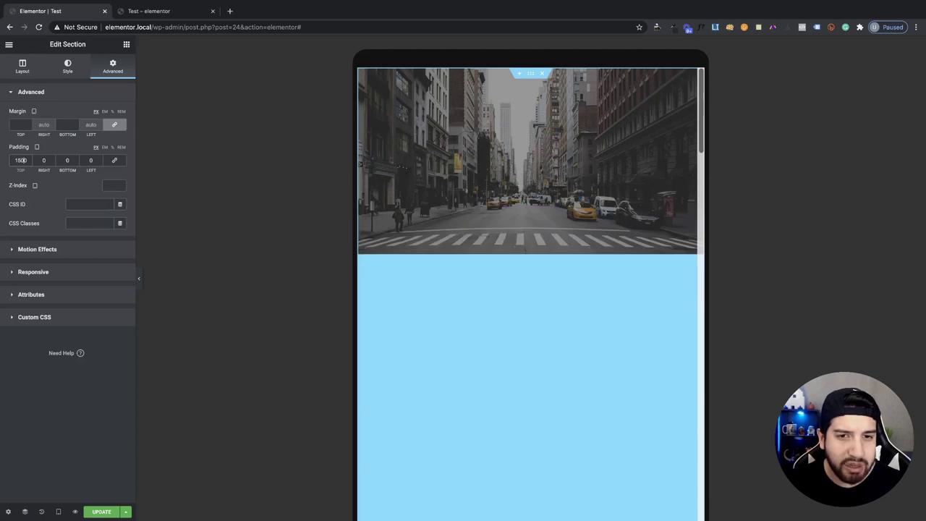
{"action": "key", "text": "BackSpace"}
{"action": "key", "text": "BackSpace"}
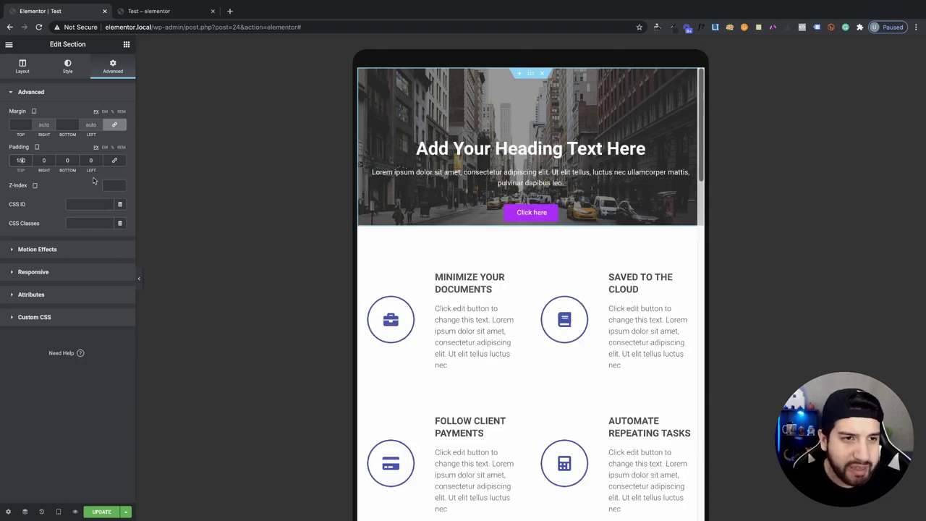
{"action": "type", "text": "150"}
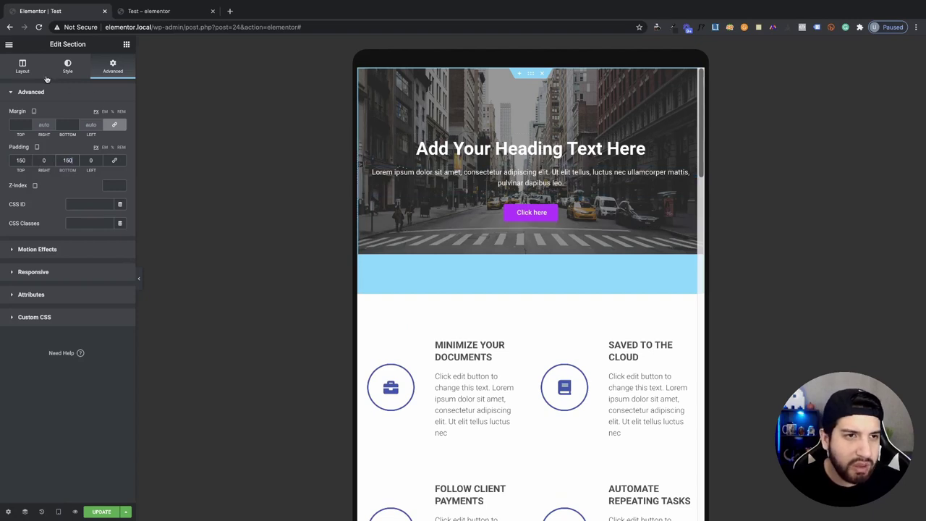
Step: Set the hero background image's tablet size to Cover and its position to Custom
{"action": "left_click", "coordinate": [68, 68]}
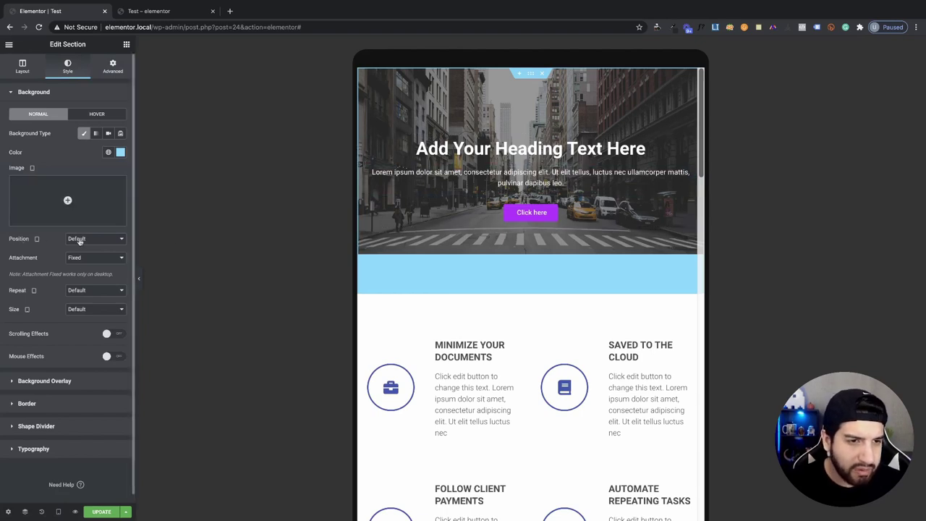
{"action": "scroll", "coordinate": [83, 256], "scroll_direction": "down", "scroll_amount": 1}
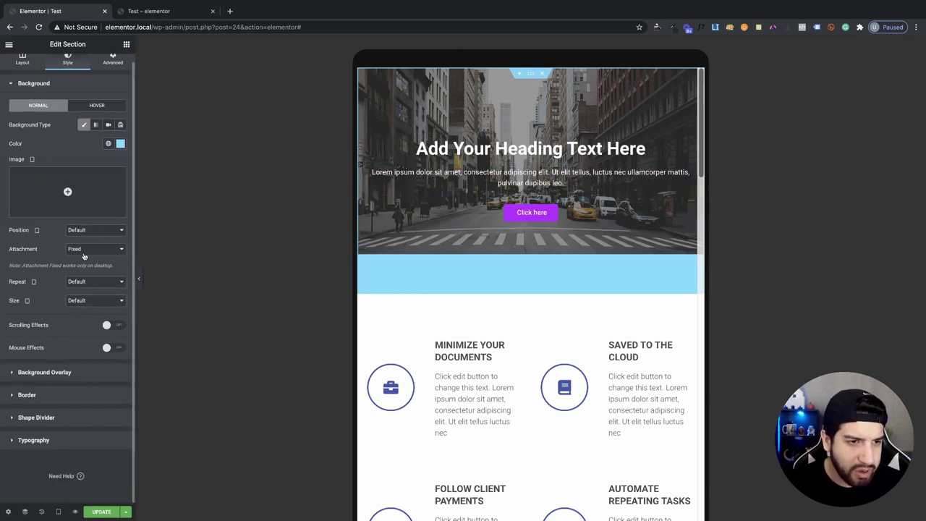
{"action": "left_click", "coordinate": [89, 303]}
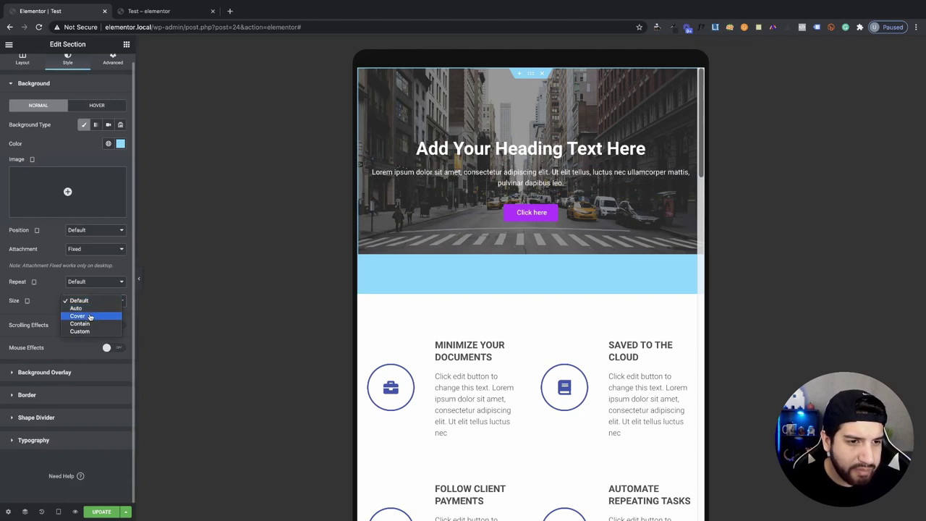
{"action": "left_click", "coordinate": [89, 317]}
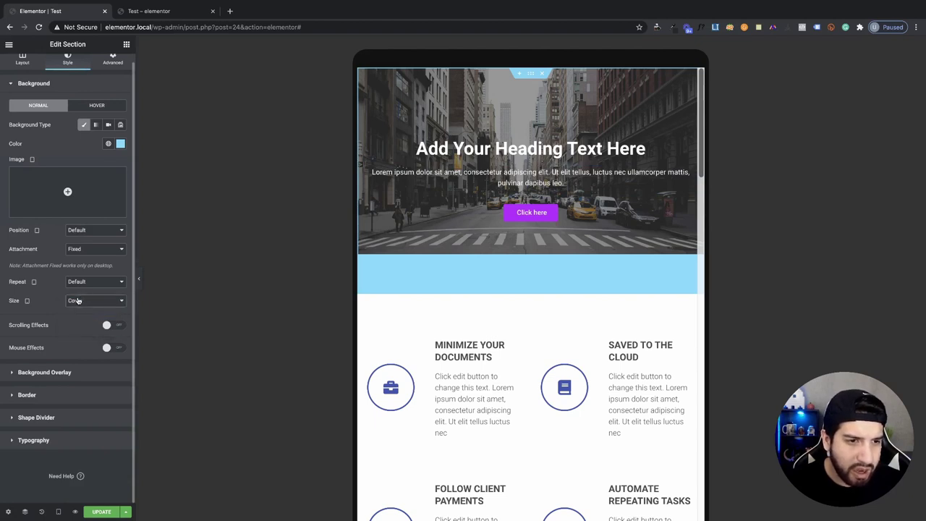
{"action": "left_click", "coordinate": [86, 232]}
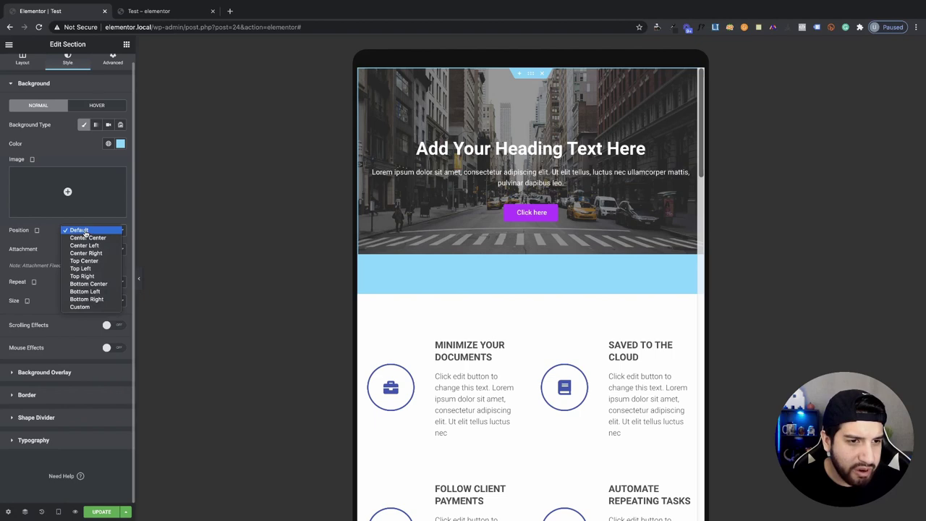
{"action": "left_click", "coordinate": [83, 307]}
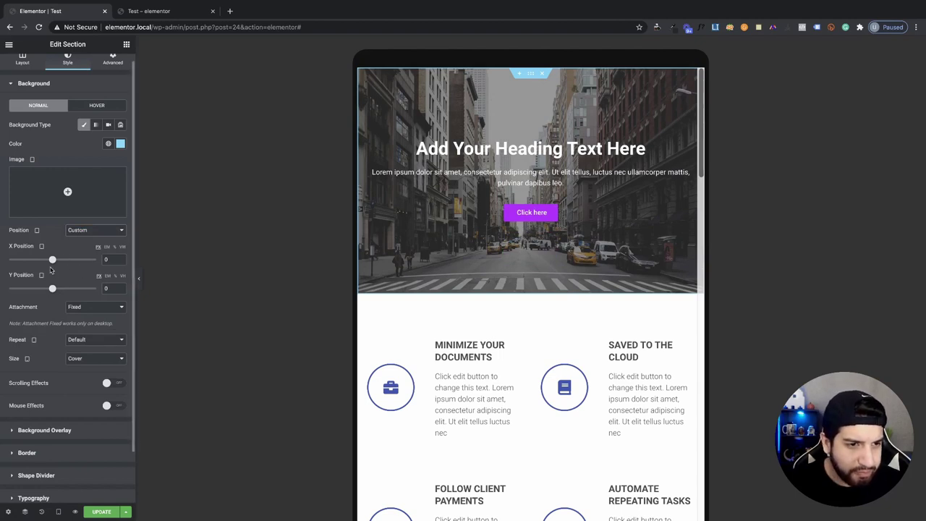
Step: Try slight X and Y offsets for the tablet background image and reset both positions to 0
{"action": "left_click_drag", "start_coordinate": [52, 261], "coordinate": [51, 260]}
{"action": "left_click", "coordinate": [85, 230]}
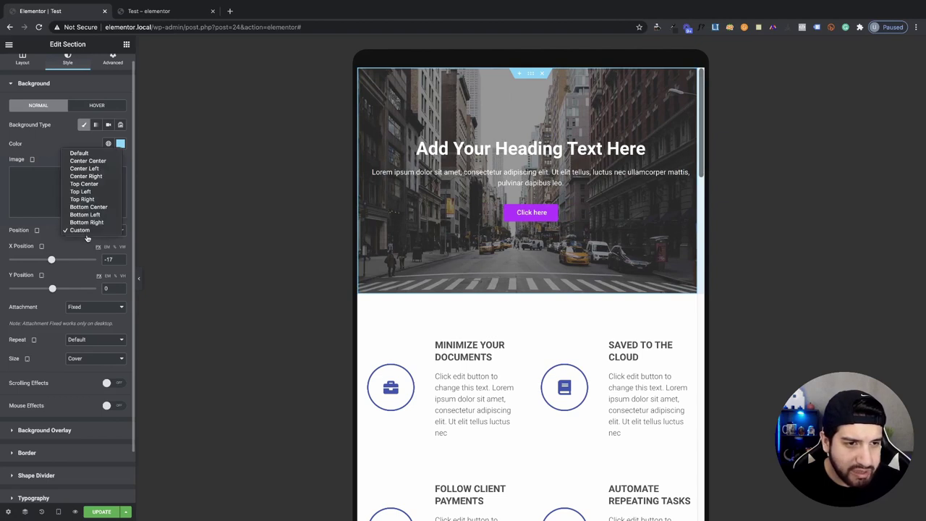
{"action": "left_click", "coordinate": [86, 230]}
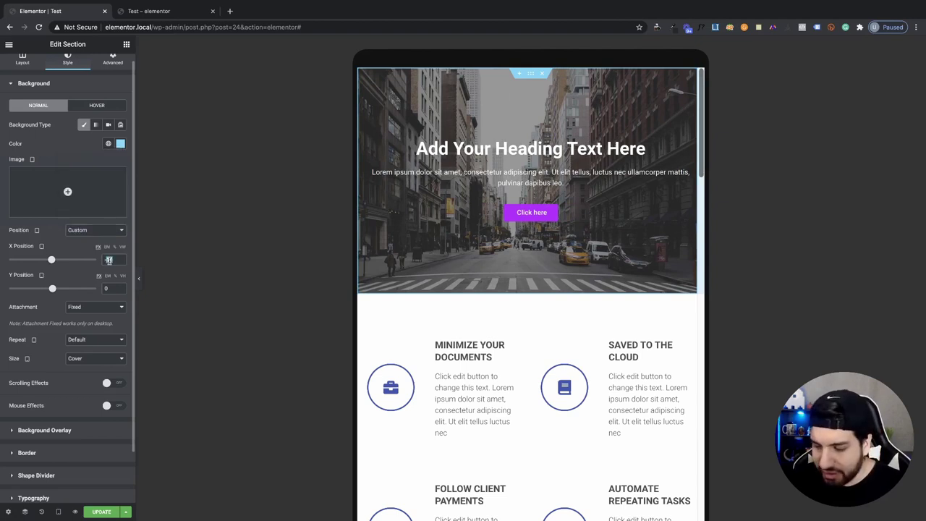
{"action": "type", "text": "0"}
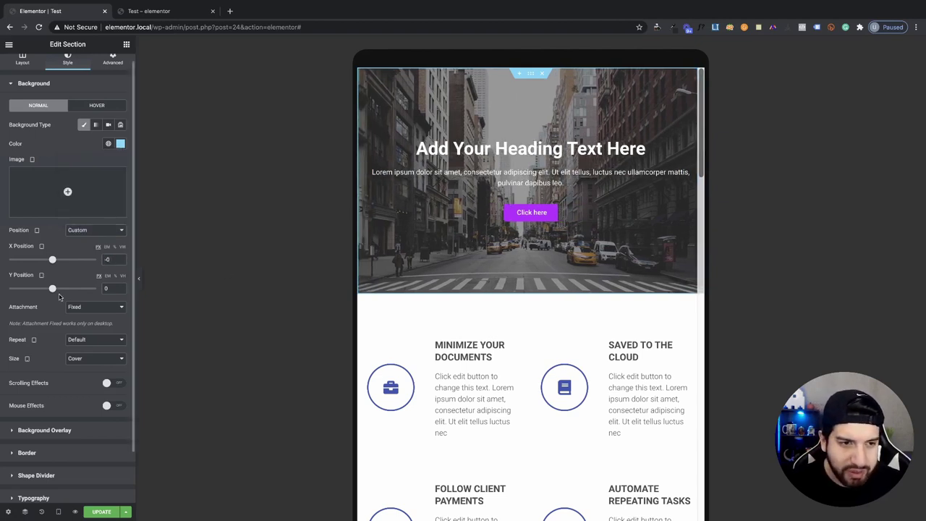
{"action": "left_click_drag", "start_coordinate": [52, 290], "coordinate": [51, 289]}
{"action": "double_click", "coordinate": [107, 288]}
{"action": "type", "text": "0"}
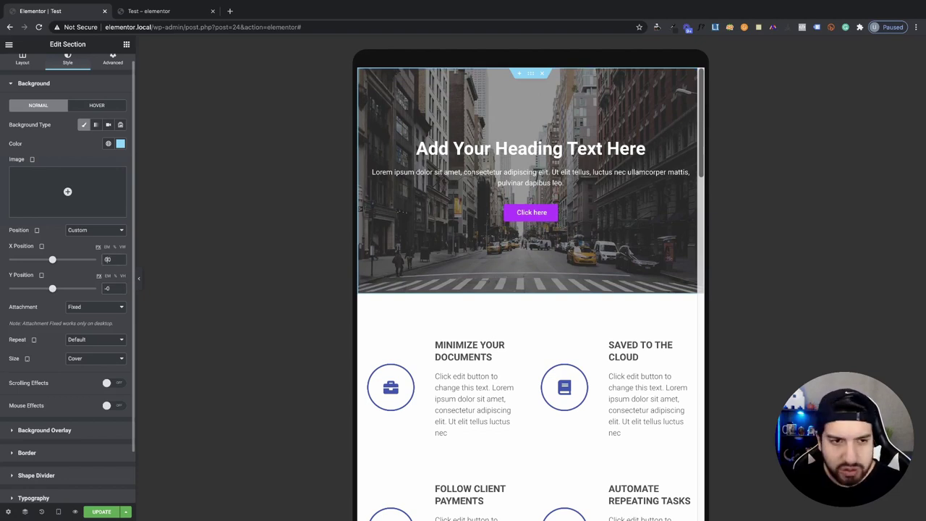
{"action": "type", "text": "0"}
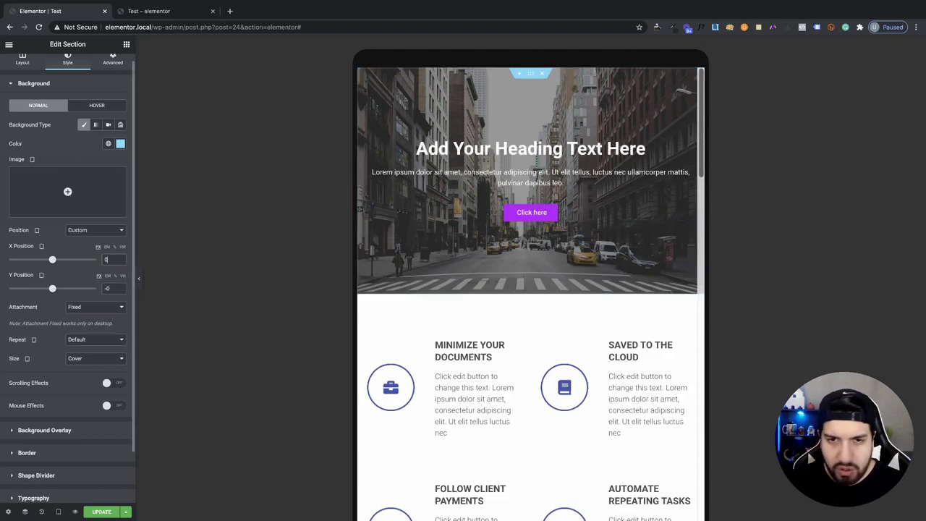
Step: Update the page, check the hero in the preview narrowed to about 729 px wide, and return to the editor
{"action": "left_click", "coordinate": [102, 511]}
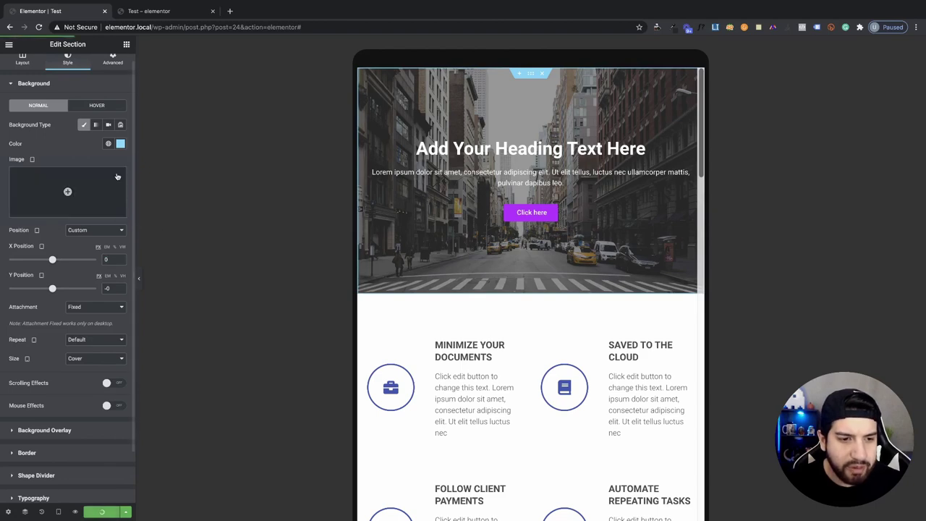
{"action": "left_click", "coordinate": [149, 11]}
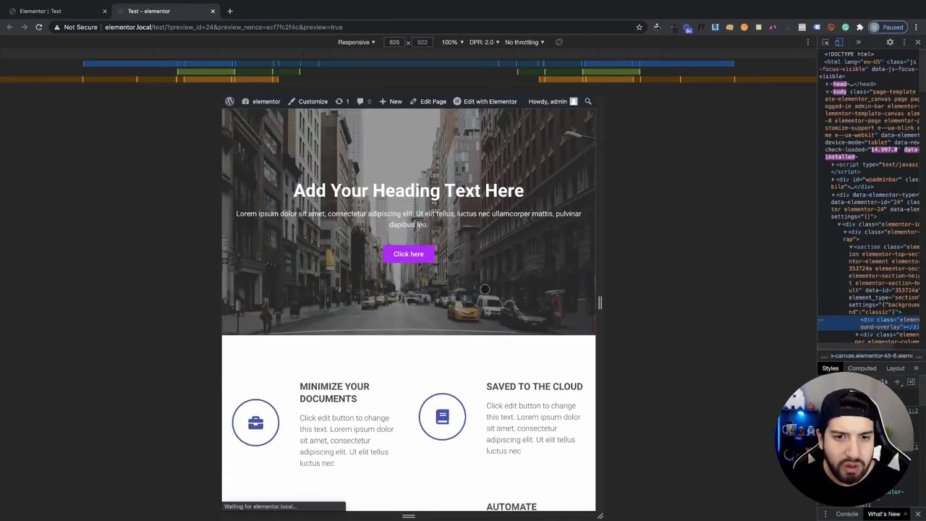
{"action": "left_click_drag", "start_coordinate": [600, 302], "coordinate": [577, 302]}
{"action": "left_click", "coordinate": [45, 10]}
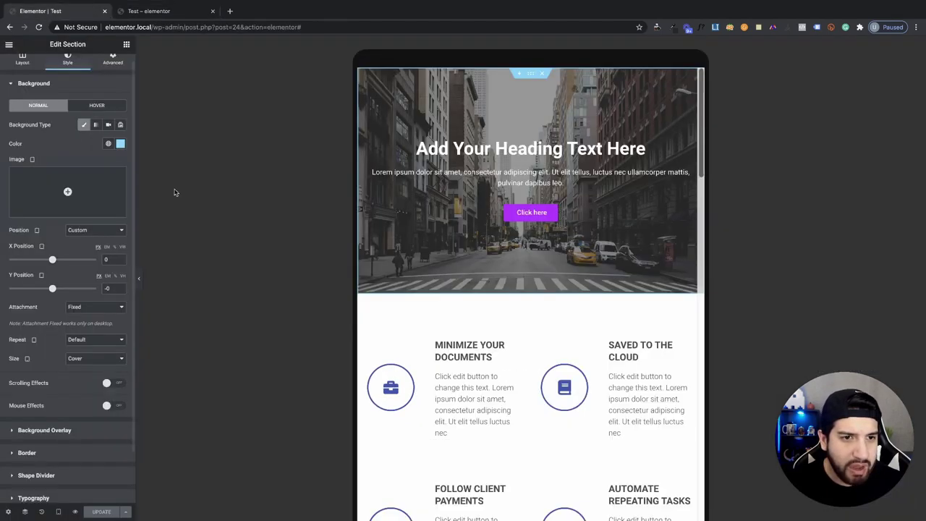
Step: Change the hero section's background color to light grey and update the page, checking it in the preview
{"action": "left_click", "coordinate": [120, 145]}
{"action": "left_click", "coordinate": [16, 194]}
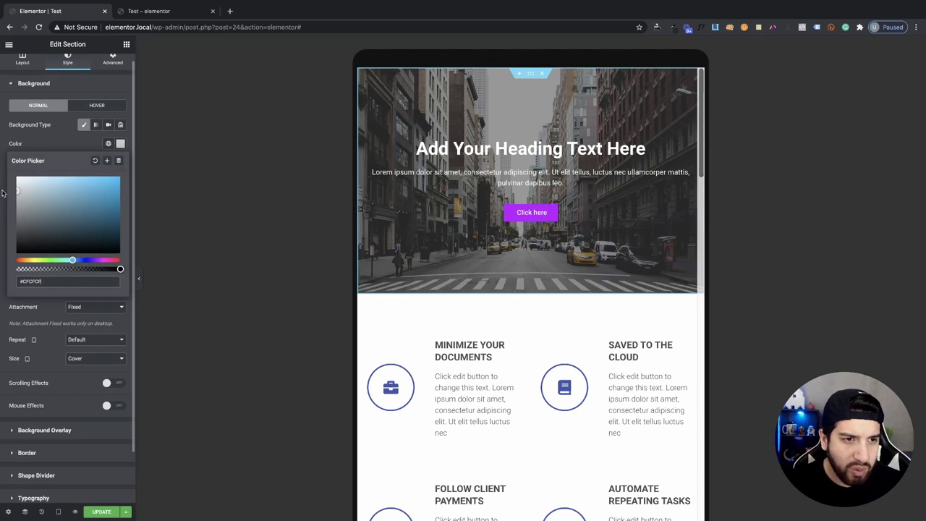
{"action": "left_click", "coordinate": [101, 511]}
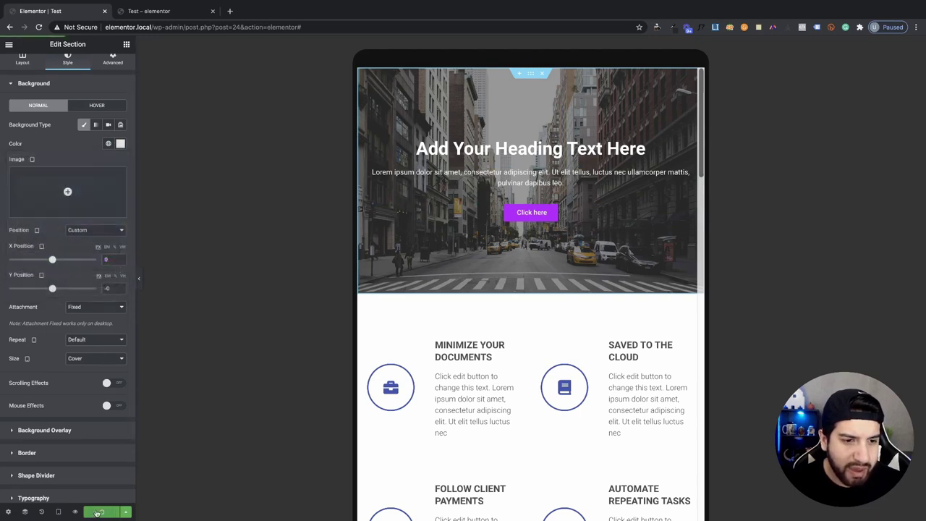
{"action": "left_click", "coordinate": [166, 11]}
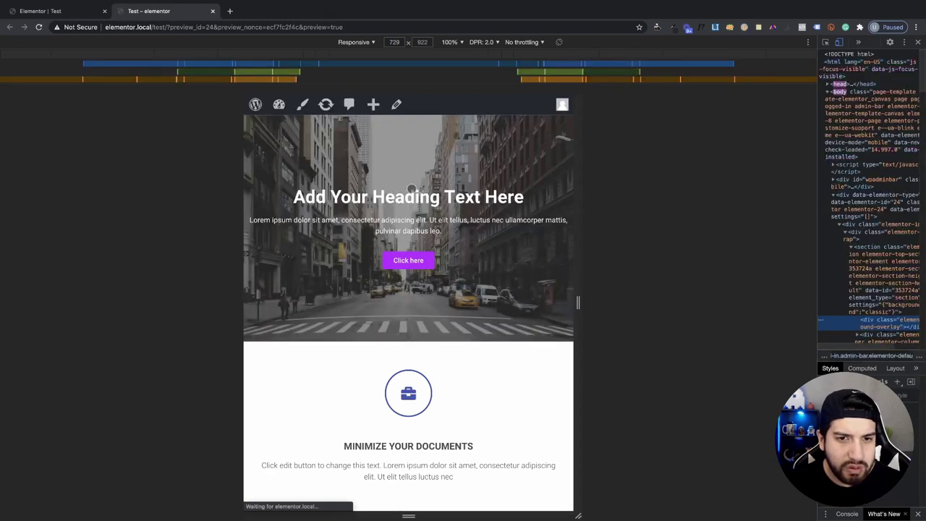
{"action": "left_click", "coordinate": [80, 10]}
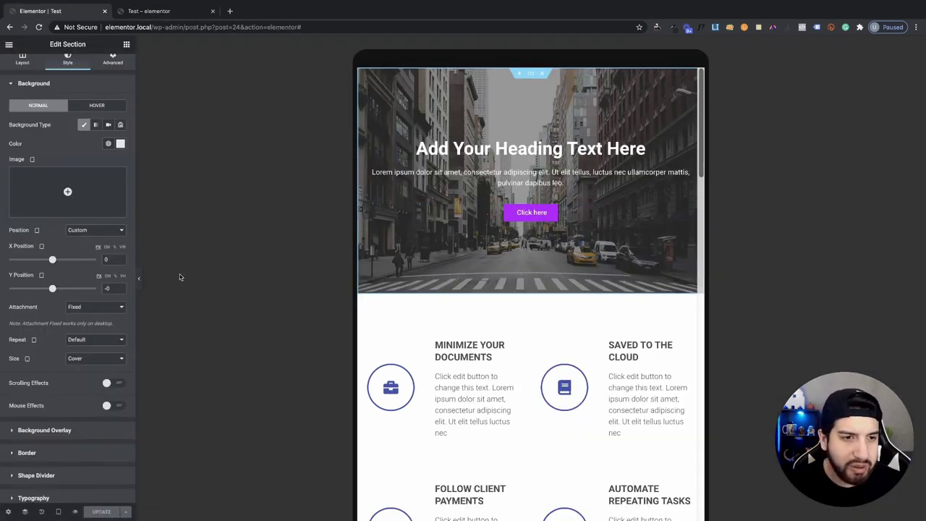
Step: Switch the editor to mobile view and set the hero background image's mobile position to Custom
{"action": "left_click", "coordinate": [58, 511]}
{"action": "left_click", "coordinate": [31, 488]}
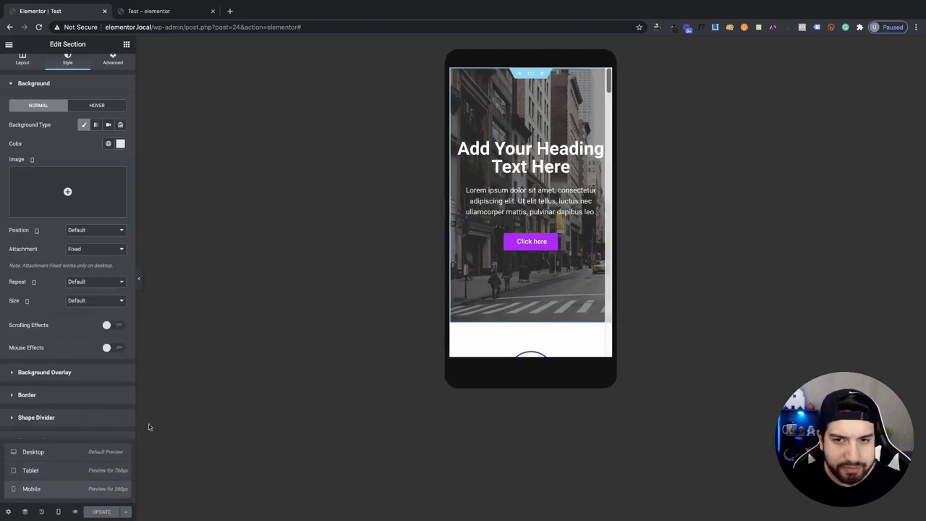
{"action": "right_click", "coordinate": [502, 102]}
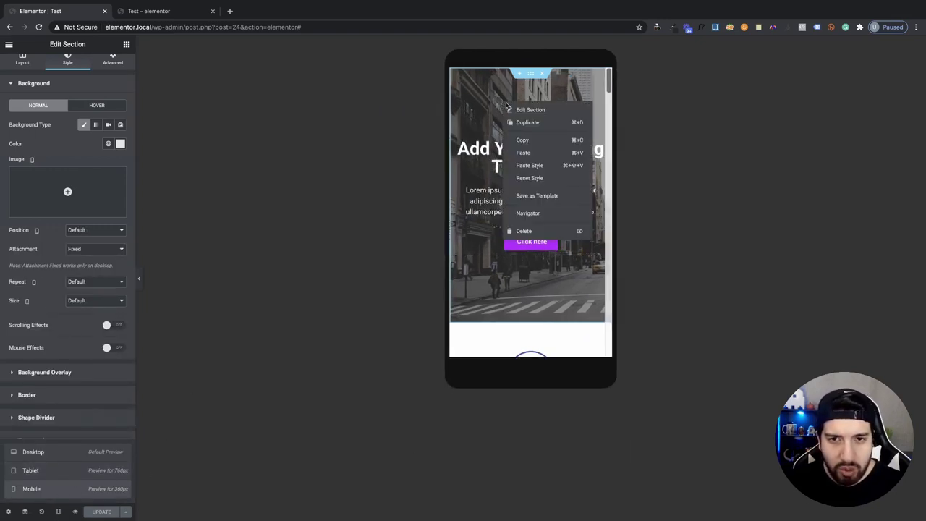
{"action": "left_click", "coordinate": [153, 133]}
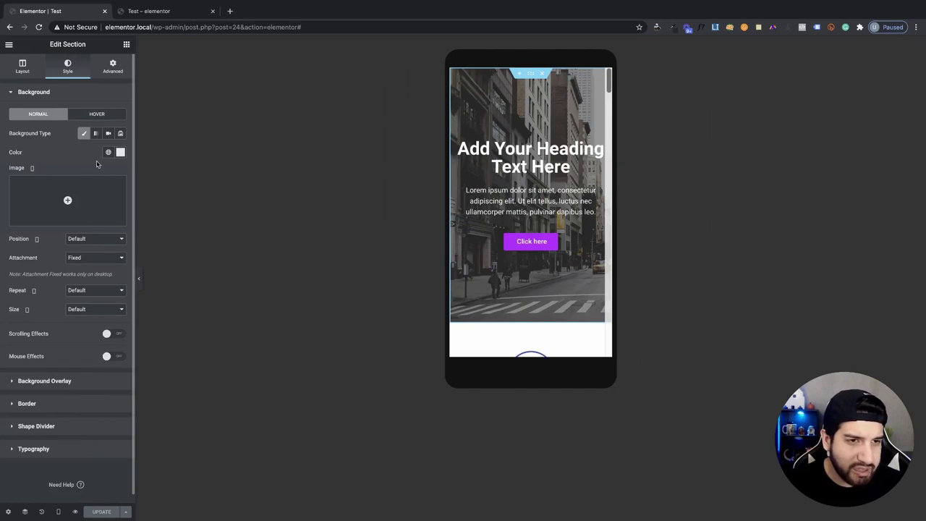
{"action": "left_click", "coordinate": [85, 242]}
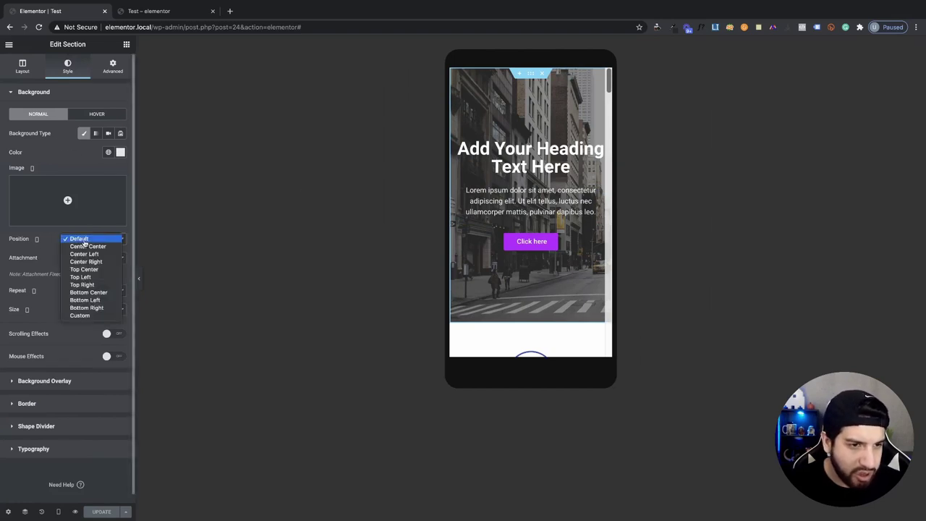
{"action": "left_click", "coordinate": [79, 316]}
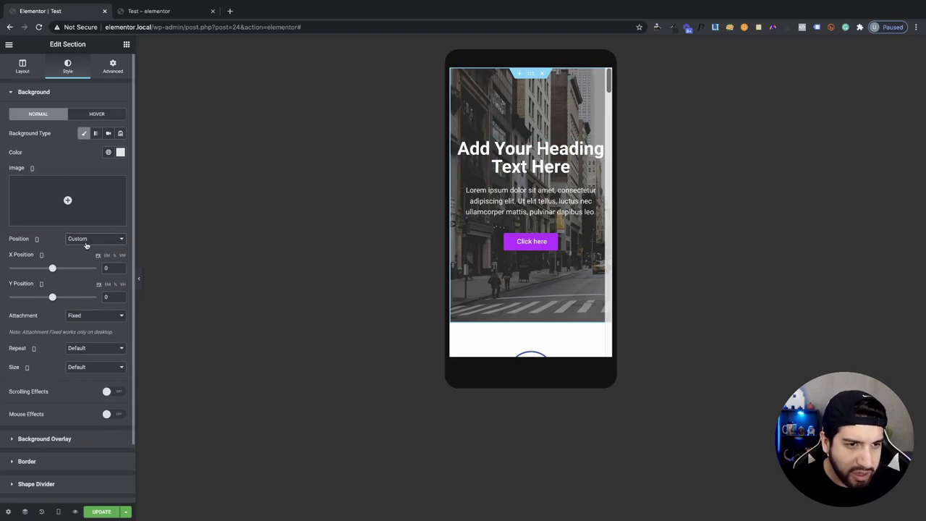
Step: Set the hero section's mobile padding to 100 px top and bottom and 0 left and right
{"action": "left_click", "coordinate": [112, 67]}
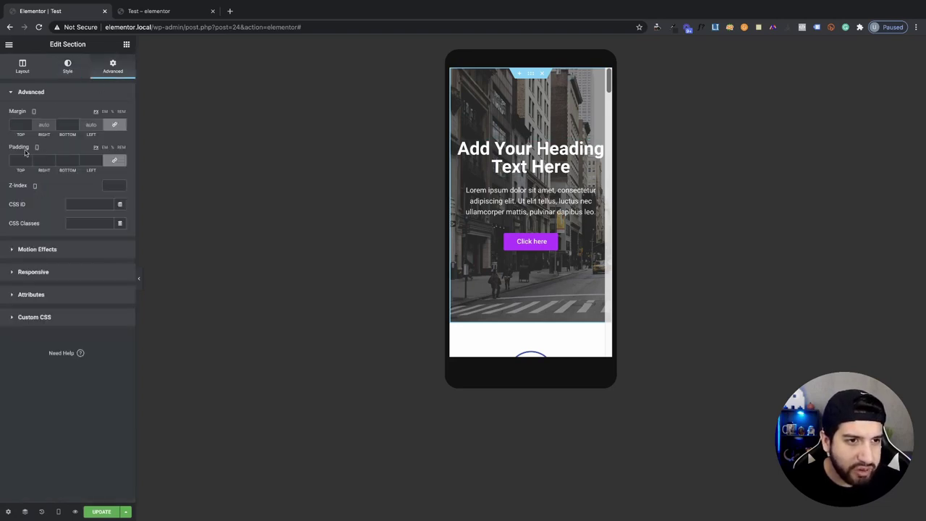
{"action": "left_click", "coordinate": [114, 159]}
{"action": "type", "text": "100"}
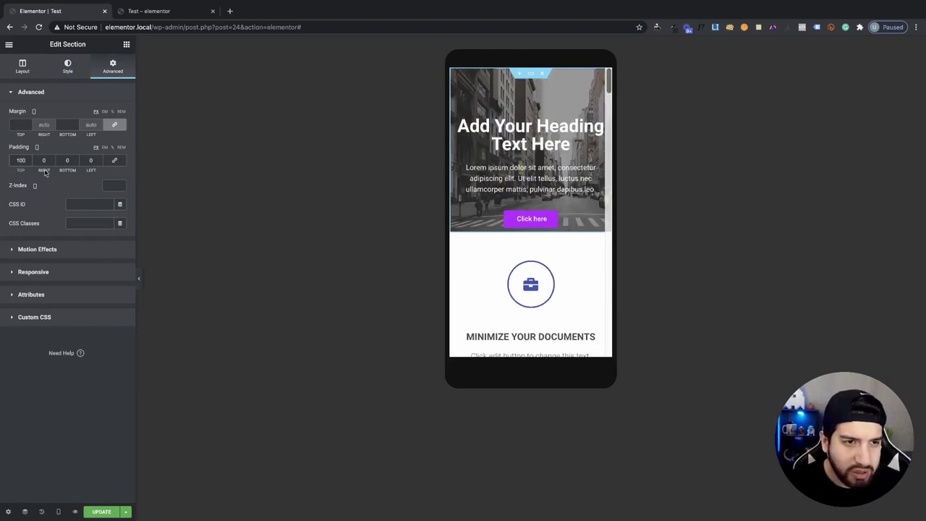
{"action": "type", "text": "100"}
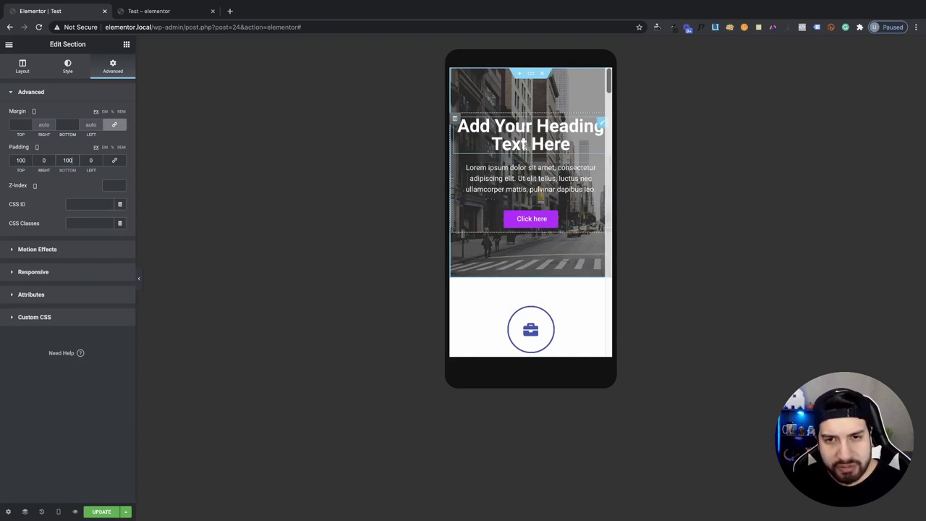
Step: Reduce the hero heading's mobile font size to 23 px
{"action": "left_click", "coordinate": [526, 134]}
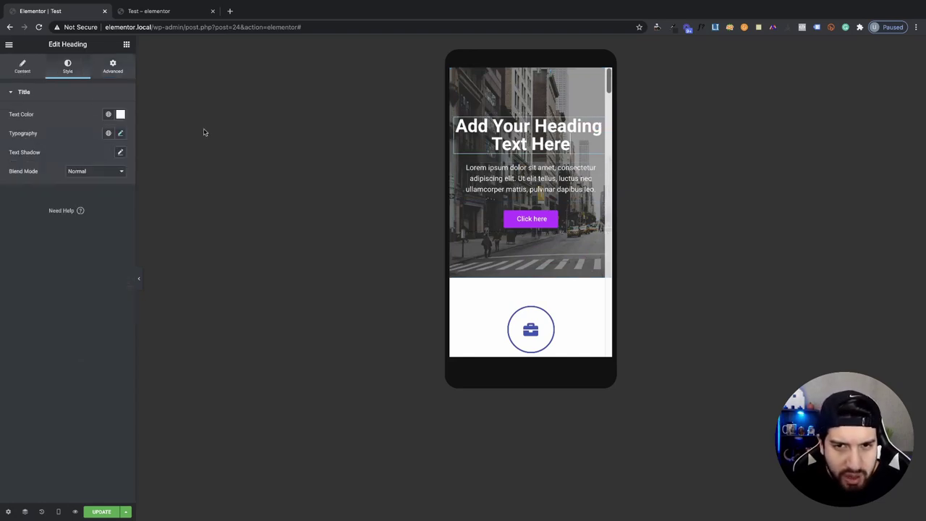
{"action": "left_click", "coordinate": [117, 133]}
{"action": "left_click_drag", "start_coordinate": [15, 205], "coordinate": [23, 205]}
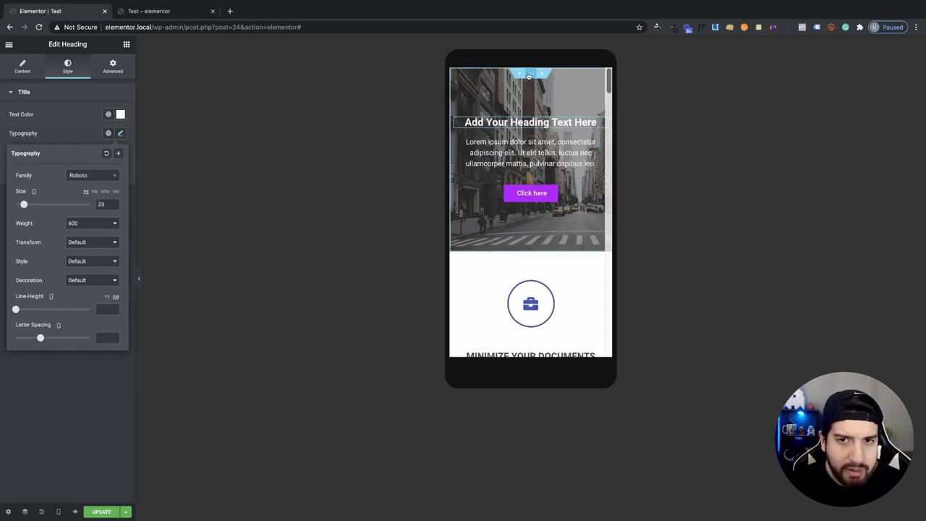
Step: Return to desktop view and open the hero section's background overlay settings
{"action": "left_click", "coordinate": [528, 75]}
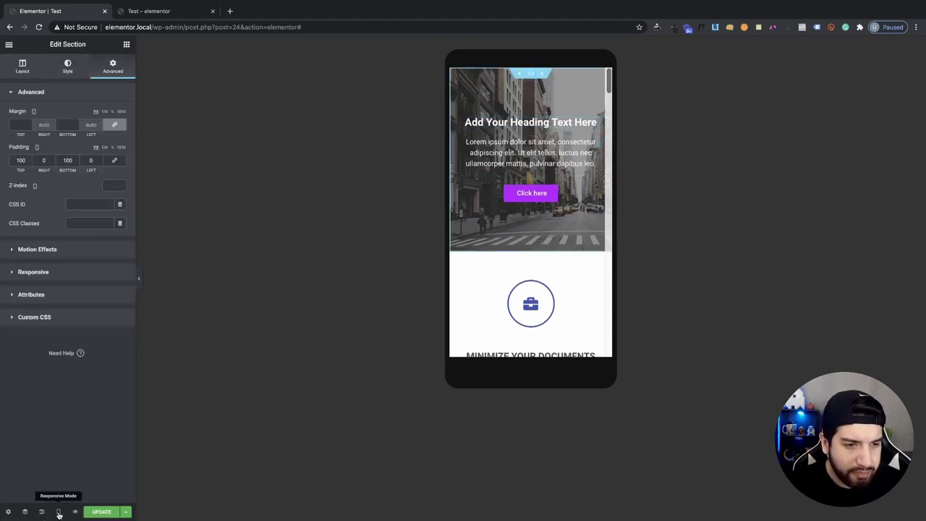
{"action": "left_click", "coordinate": [68, 69]}
{"action": "left_click", "coordinate": [58, 511]}
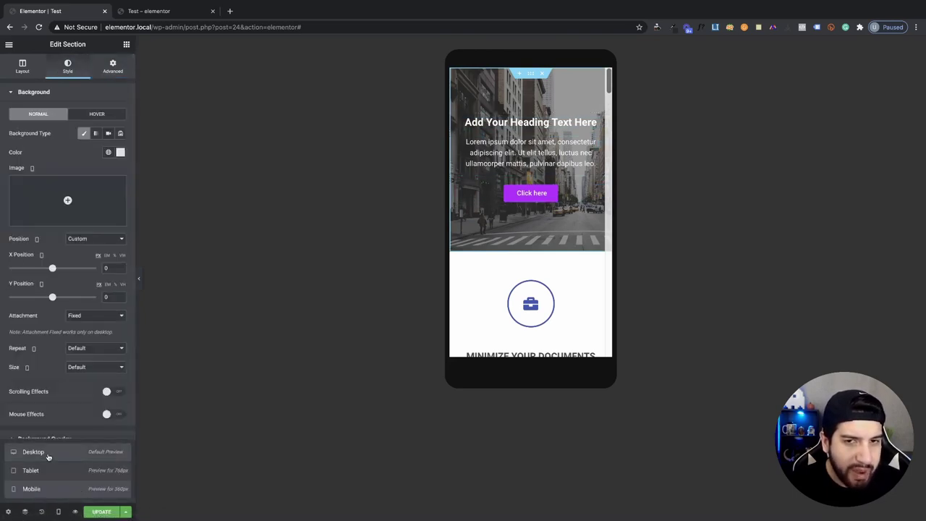
{"action": "left_click", "coordinate": [35, 452]}
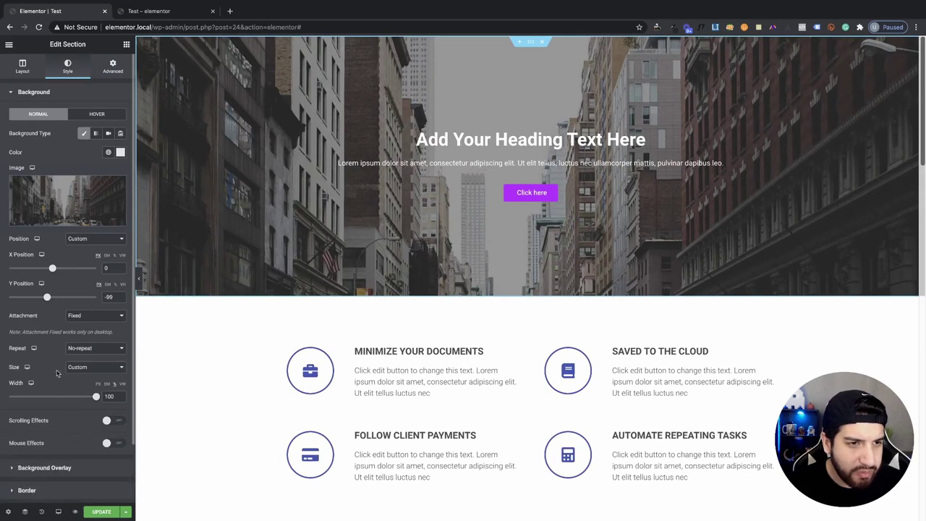
{"action": "scroll", "coordinate": [51, 413], "scroll_direction": "down", "scroll_amount": 1}
{"action": "left_click", "coordinate": [53, 392]}
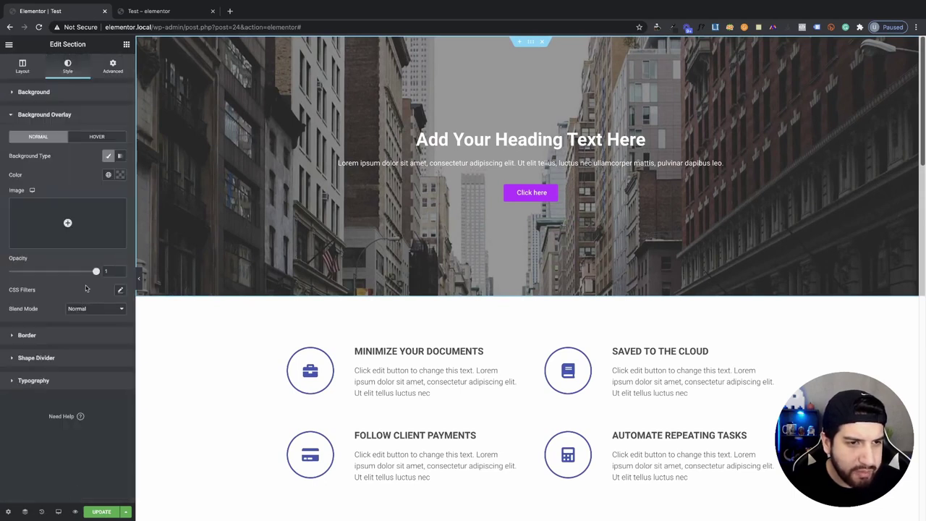
Step: Give the hero section a black background overlay with an opacity of 0.21
{"action": "left_click", "coordinate": [120, 175]}
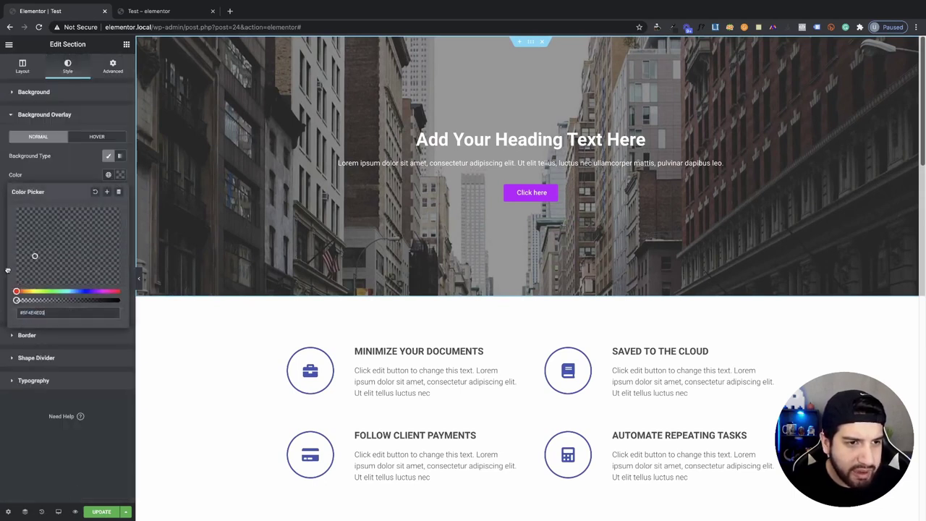
{"action": "left_click", "coordinate": [79, 174]}
{"action": "left_click", "coordinate": [120, 175]}
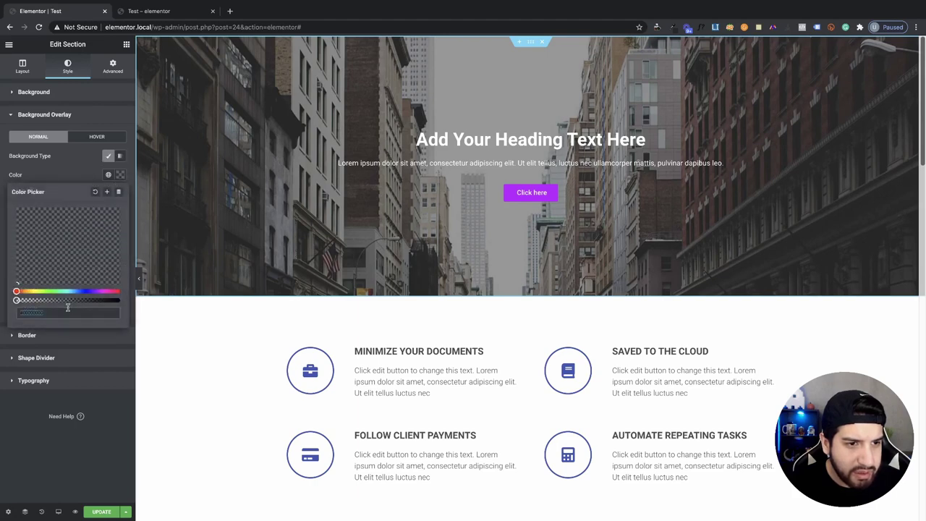
{"action": "left_click", "coordinate": [65, 267]}
{"action": "mouse_move", "coordinate": [108, 299]}
{"action": "left_mouse_down"}
{"action": "mouse_move", "coordinate": [43, 299]}
{"action": "mouse_move", "coordinate": [120, 300]}
{"action": "left_mouse_up"}
{"action": "left_click", "coordinate": [107, 168]}
{"action": "left_click", "coordinate": [120, 174]}
{"action": "left_click", "coordinate": [85, 180]}
{"action": "left_click_drag", "start_coordinate": [95, 271], "coordinate": [32, 279]}
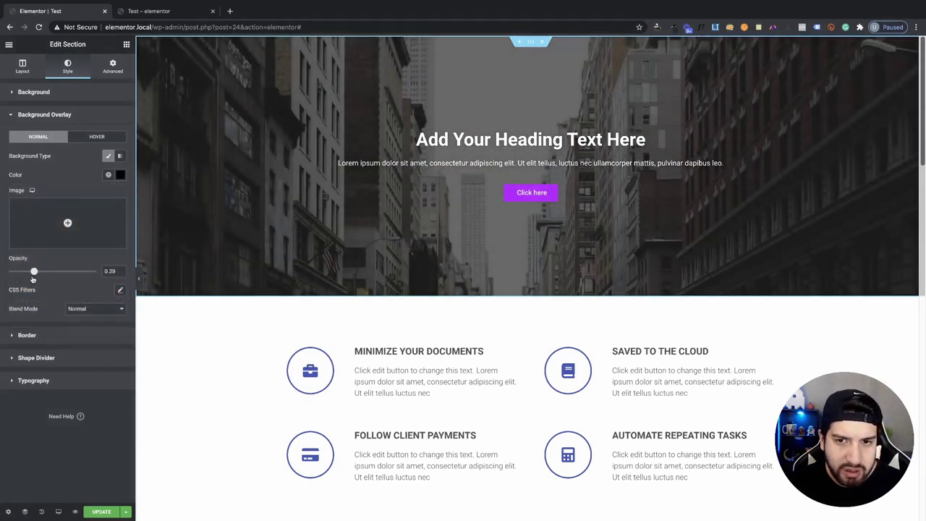
Step: Check how the overlay and heading look in mobile view and return to desktop view
{"action": "left_click", "coordinate": [58, 512]}
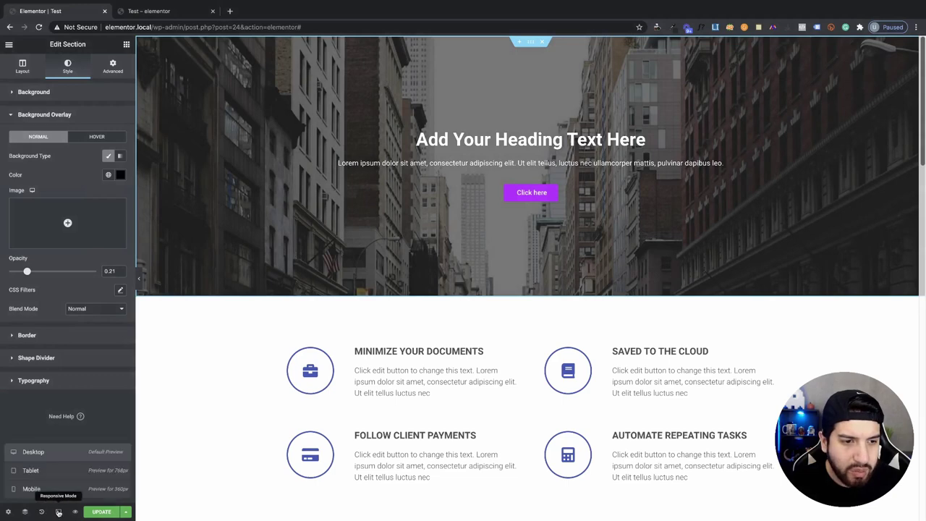
{"action": "left_click", "coordinate": [31, 488]}
{"action": "scroll", "coordinate": [551, 273], "scroll_direction": "down", "scroll_amount": 3}
{"action": "scroll", "coordinate": [528, 217], "scroll_direction": "up", "scroll_amount": 3}
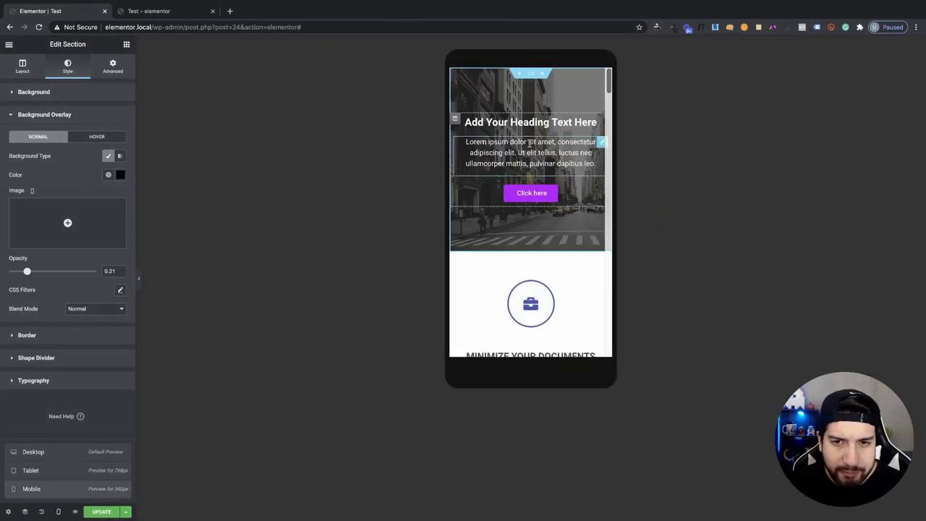
{"action": "left_click", "coordinate": [505, 155]}
{"action": "left_click", "coordinate": [528, 121]}
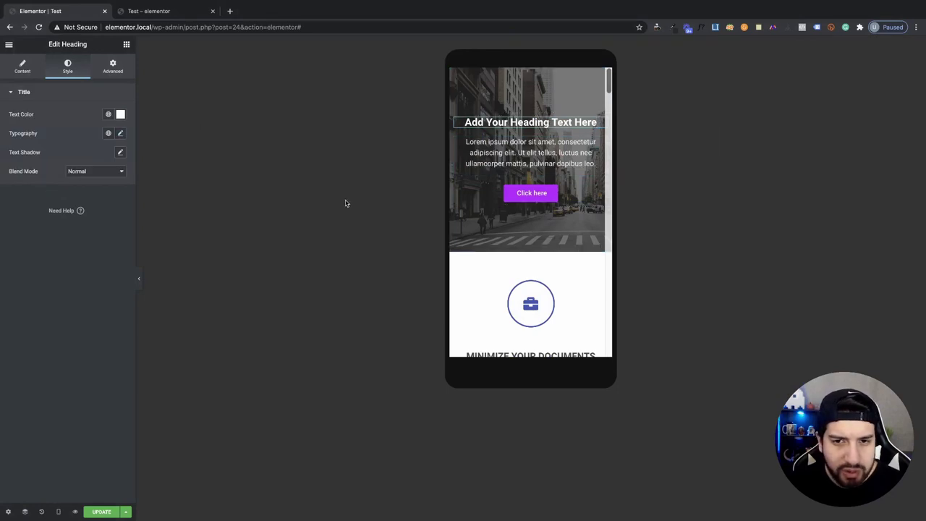
{"action": "left_click", "coordinate": [58, 512]}
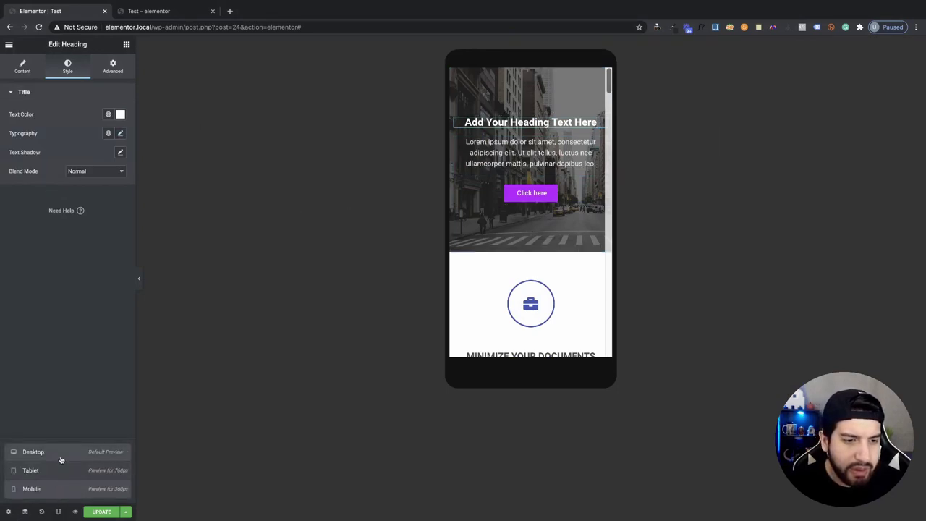
{"action": "left_click", "coordinate": [58, 453]}
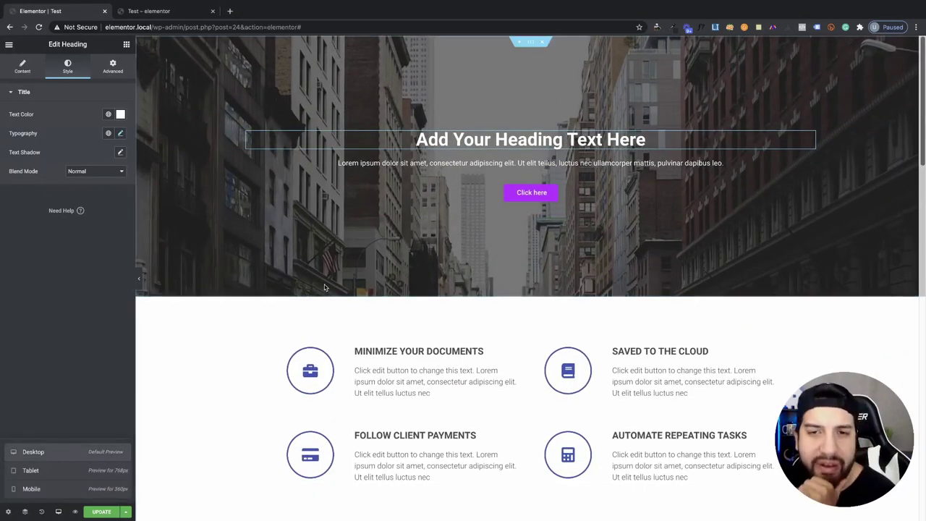
Step: Replace the hero section's background image with the centered woman in a yellow beanie from the media library
{"action": "left_click", "coordinate": [529, 44]}
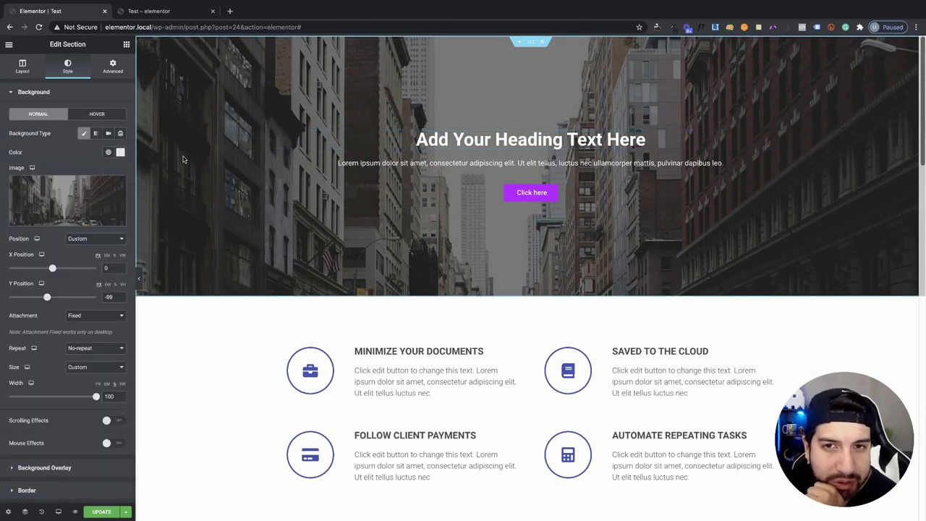
{"action": "left_click", "coordinate": [70, 203]}
{"action": "left_click", "coordinate": [81, 171]}
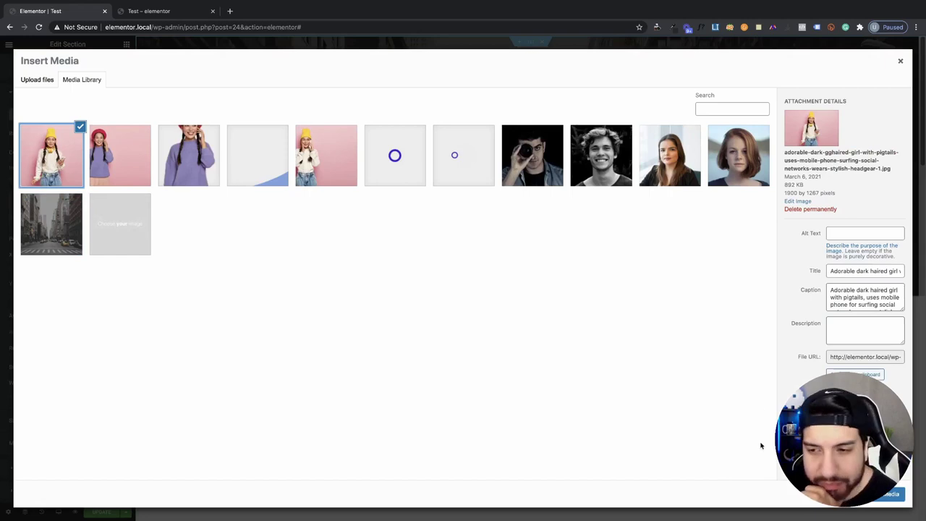
{"action": "left_click", "coordinate": [894, 494]}
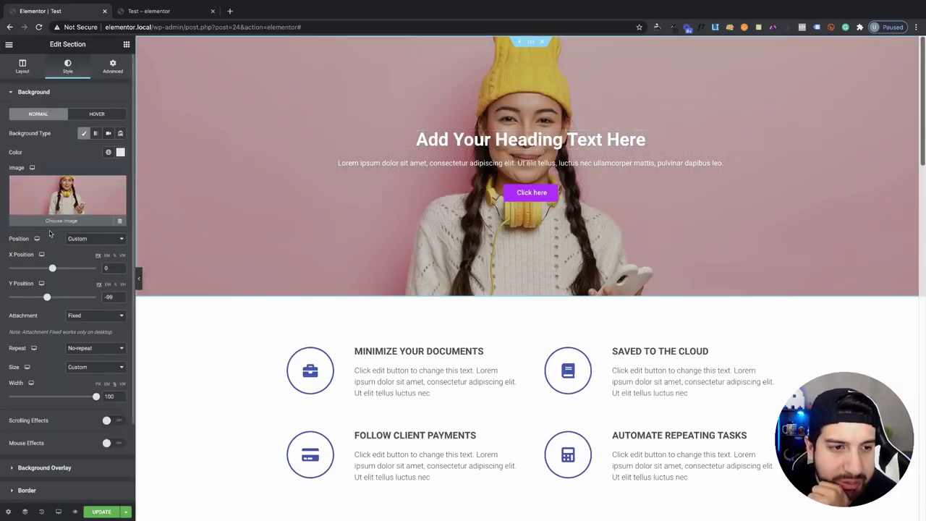
Step: Try an X position of -472, the Cover size and a Y position of -66 on the background image, keeping Custom size
{"action": "left_click_drag", "start_coordinate": [53, 269], "coordinate": [27, 269]}
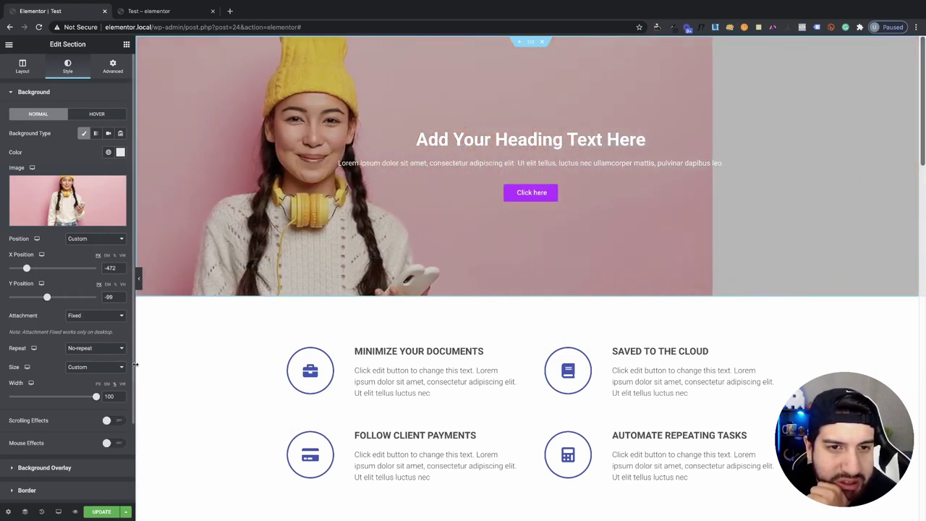
{"action": "left_click", "coordinate": [76, 373]}
{"action": "left_click", "coordinate": [65, 390]}
{"action": "left_click", "coordinate": [83, 375]}
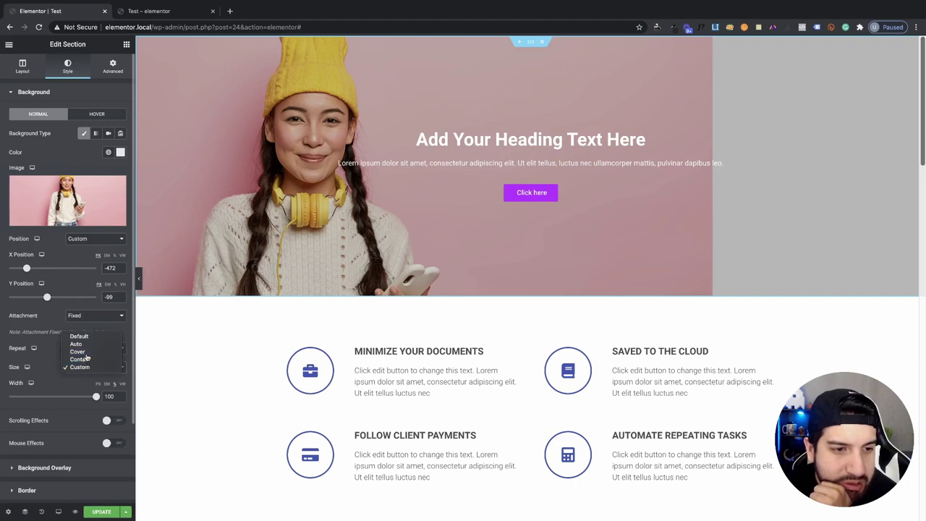
{"action": "left_click", "coordinate": [87, 352]}
{"action": "left_click", "coordinate": [82, 369]}
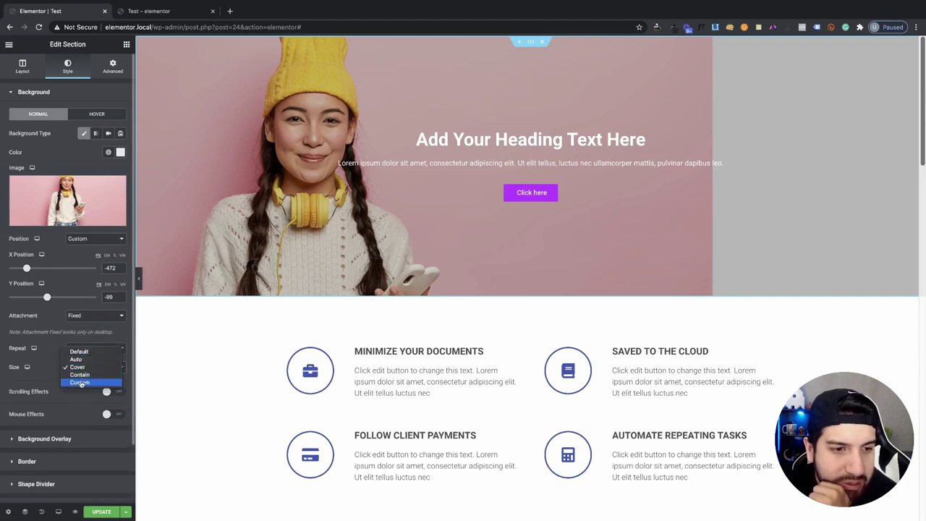
{"action": "left_click", "coordinate": [78, 381]}
{"action": "left_click_drag", "start_coordinate": [47, 297], "coordinate": [70, 274]}
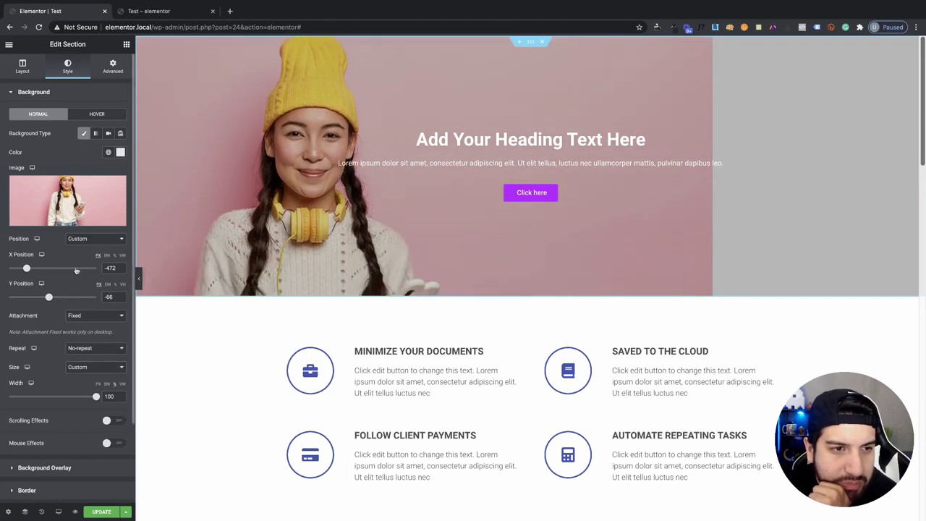
Step: Replace the hero background image with the photo of the yellow-beanie woman on a phone call against pink
{"action": "left_click", "coordinate": [69, 200]}
{"action": "left_click", "coordinate": [130, 161]}
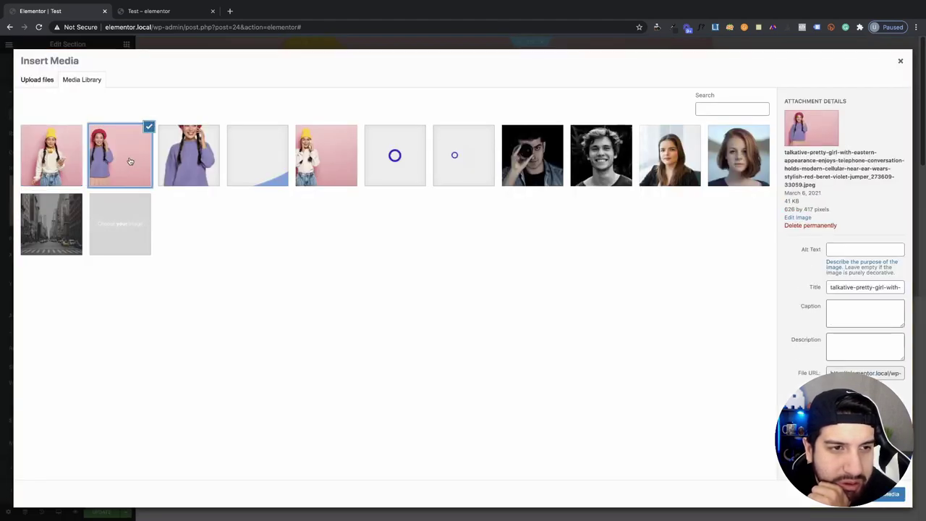
{"action": "left_click", "coordinate": [327, 161]}
{"action": "double_click", "coordinate": [327, 161]}
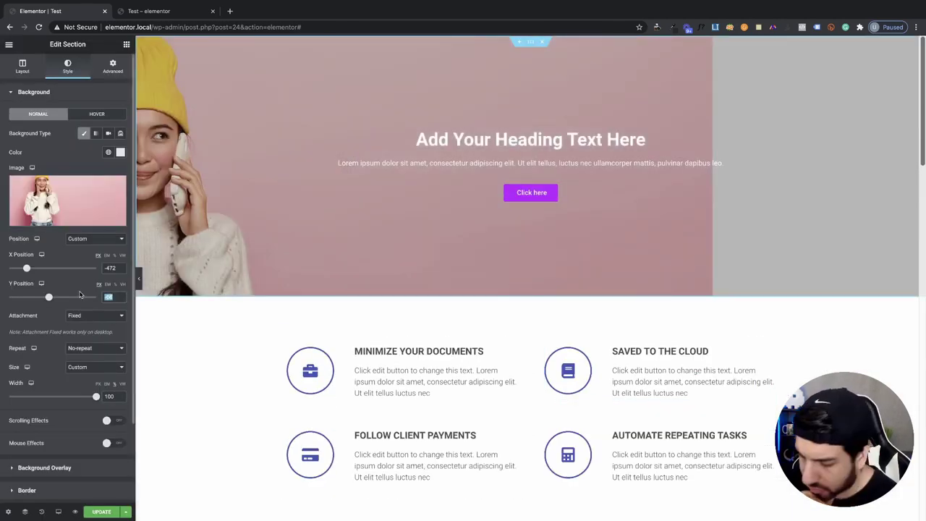
Step: Set the hero background image's X position to 0 and its Y position to -132
{"action": "type", "text": "0"}
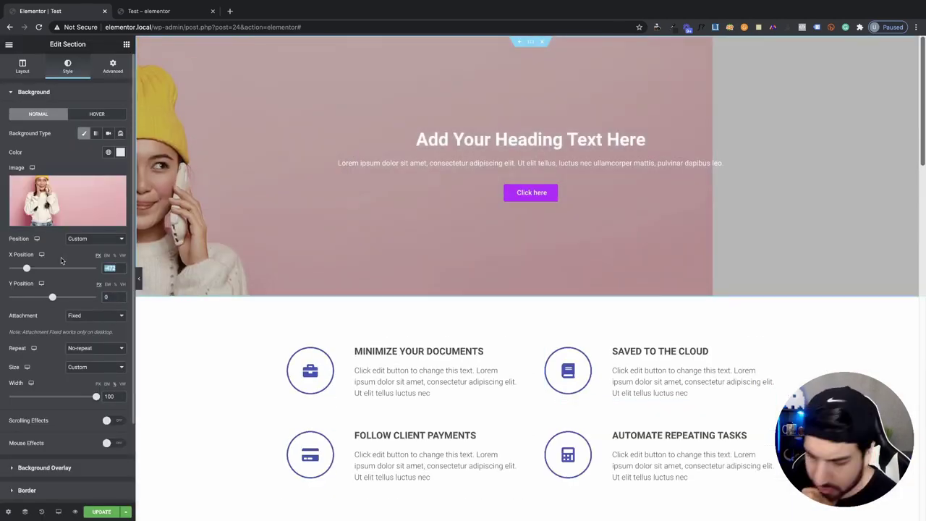
{"action": "type", "text": "0"}
{"action": "left_click_drag", "start_coordinate": [52, 298], "coordinate": [45, 297]}
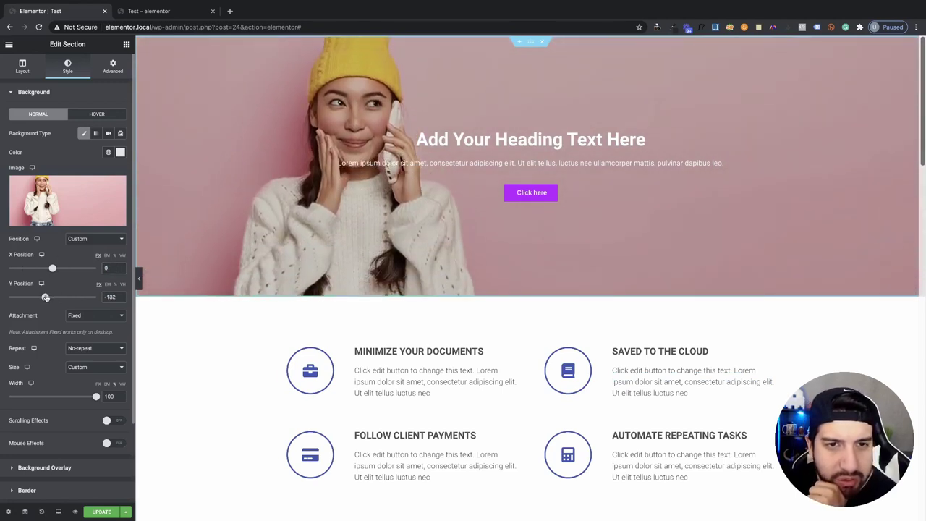
Step: Update the page and show the hero section in tablet view
{"action": "left_click", "coordinate": [102, 512]}
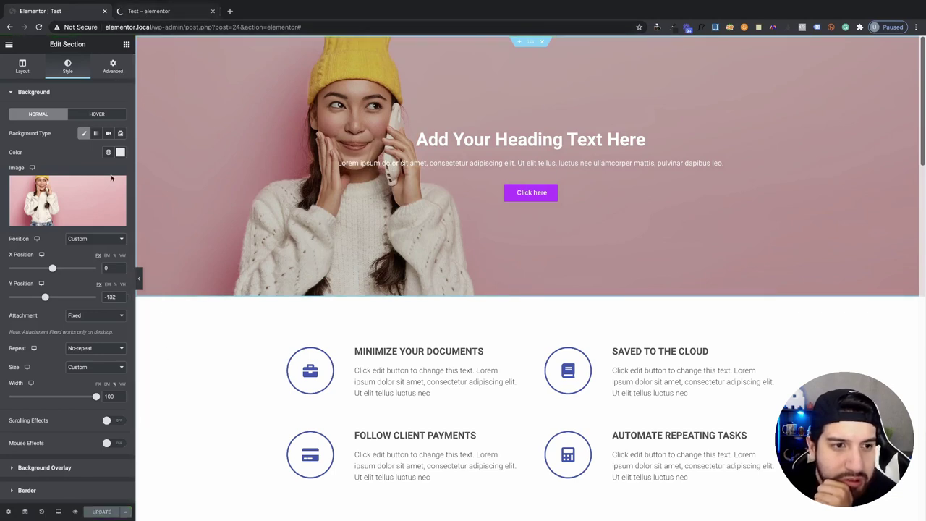
{"action": "left_click", "coordinate": [58, 511]}
{"action": "left_click", "coordinate": [83, 474]}
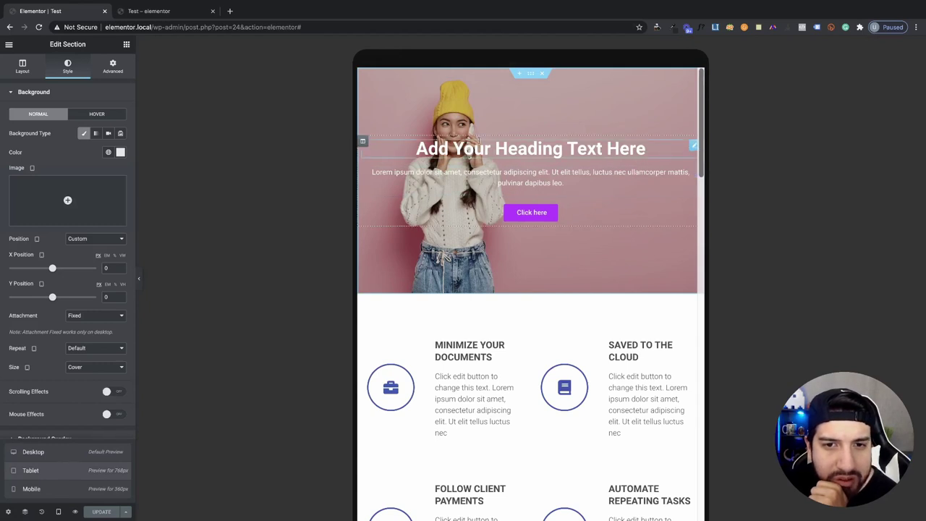
Step: Reduce the hero heading's font size to 24 px for tablet view
{"action": "left_click", "coordinate": [497, 148]}
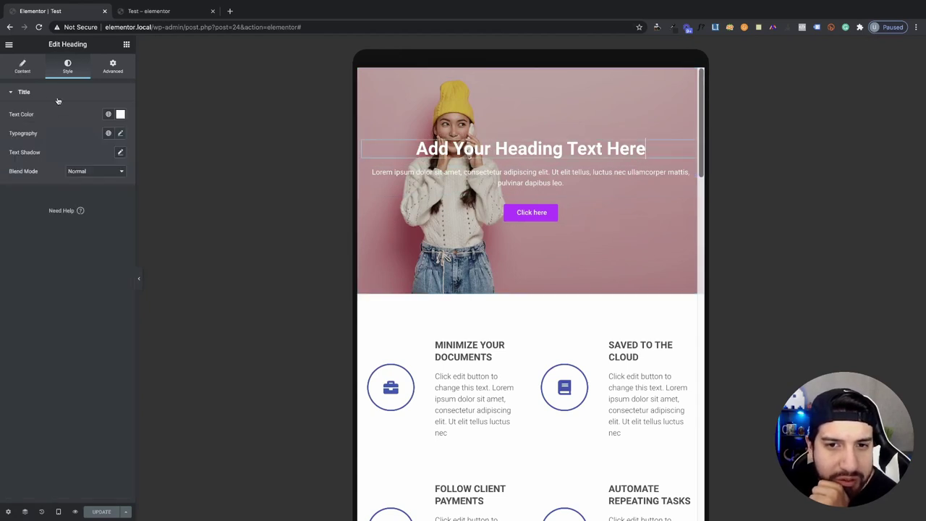
{"action": "left_click", "coordinate": [120, 134]}
{"action": "left_click_drag", "start_coordinate": [31, 206], "coordinate": [23, 205]}
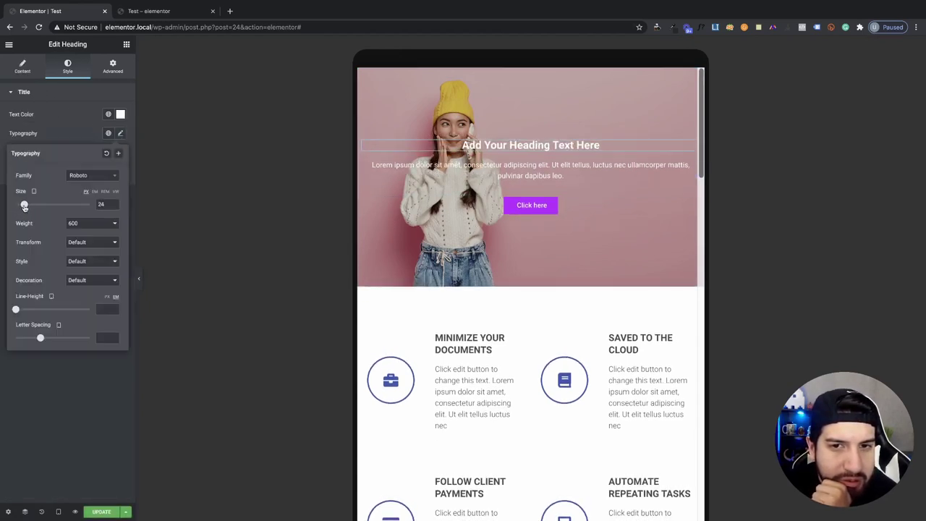
Step: Show the hero in mobile view and set its heading's font size to 23 px
{"action": "left_click", "coordinate": [58, 511]}
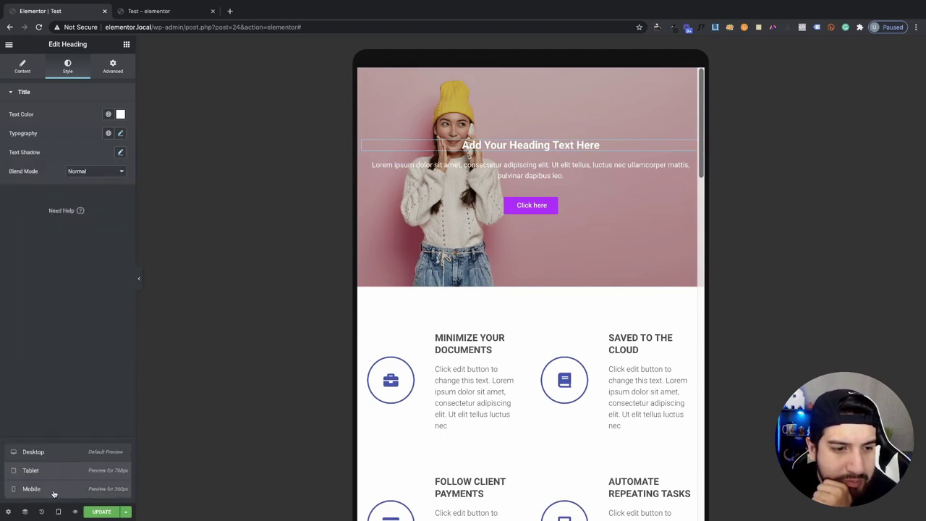
{"action": "left_click", "coordinate": [54, 489]}
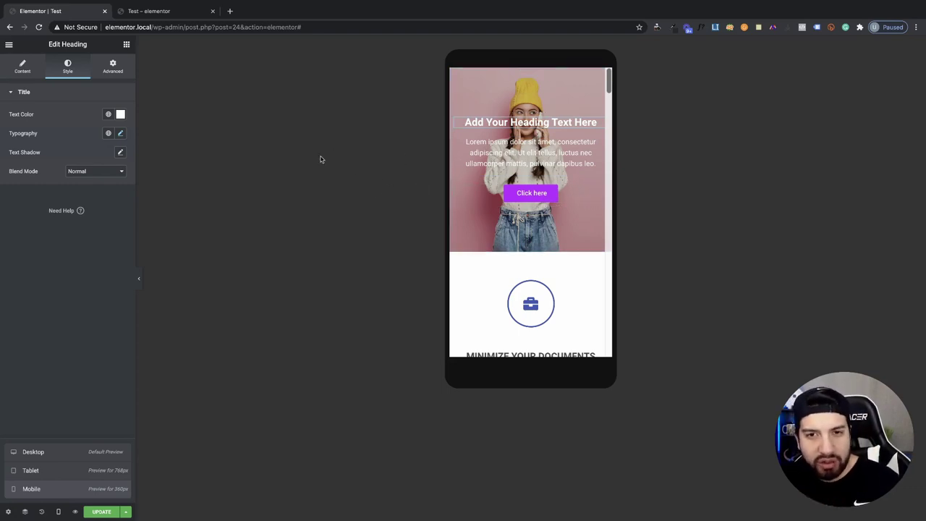
{"action": "left_click", "coordinate": [29, 72]}
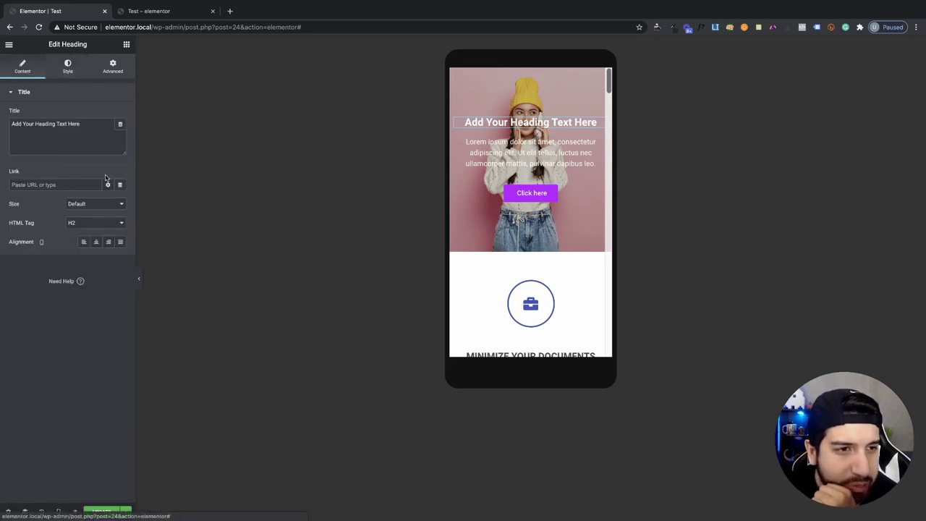
{"action": "left_click", "coordinate": [65, 72]}
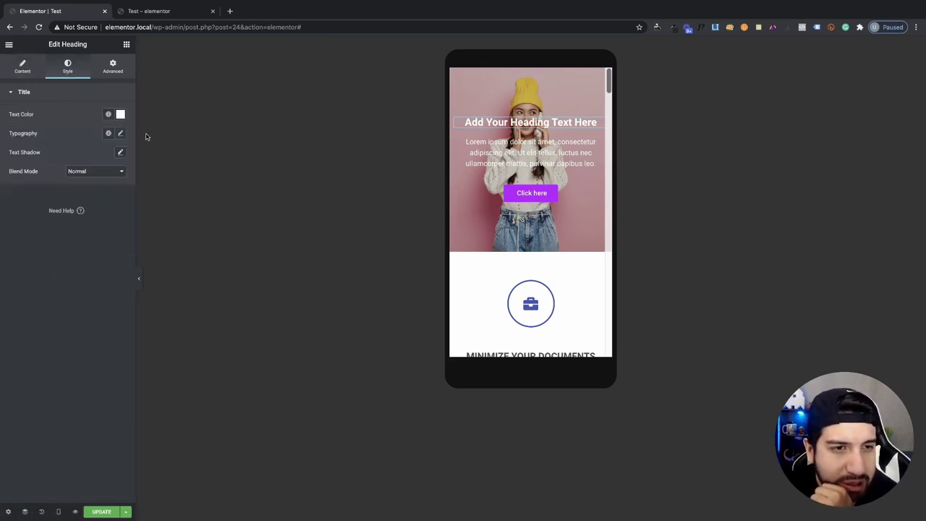
{"action": "left_click", "coordinate": [121, 134]}
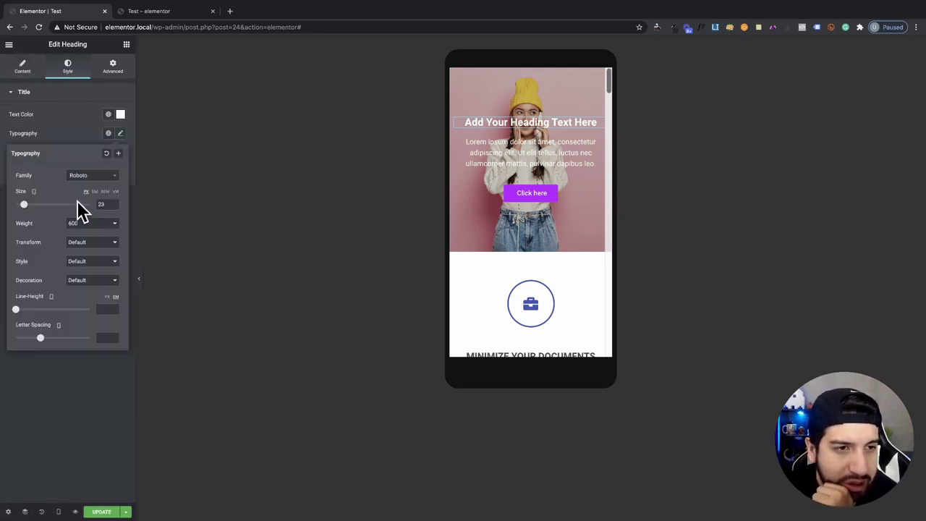
{"action": "left_click", "coordinate": [57, 142]}
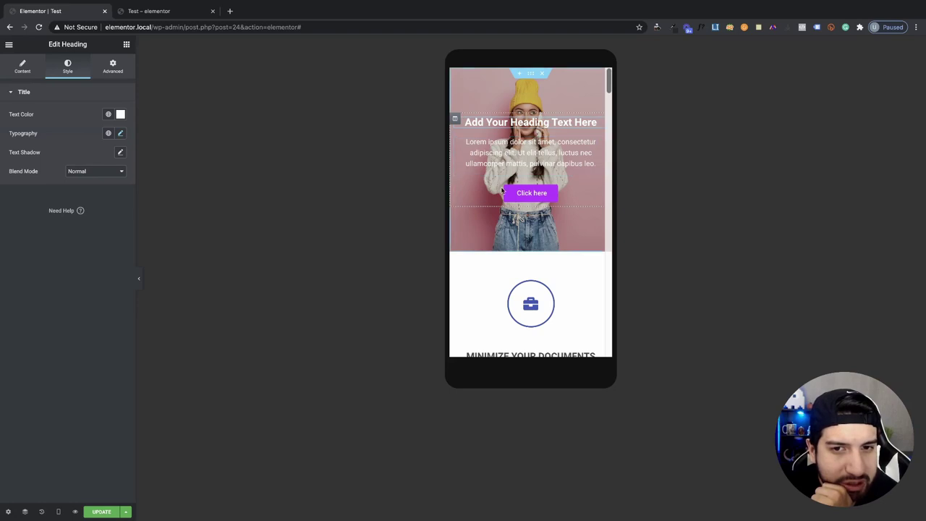
Step: Try an X position of 17 and a Y position of -50 on the mobile hero background, resetting both to 0
{"action": "left_click", "coordinate": [523, 75]}
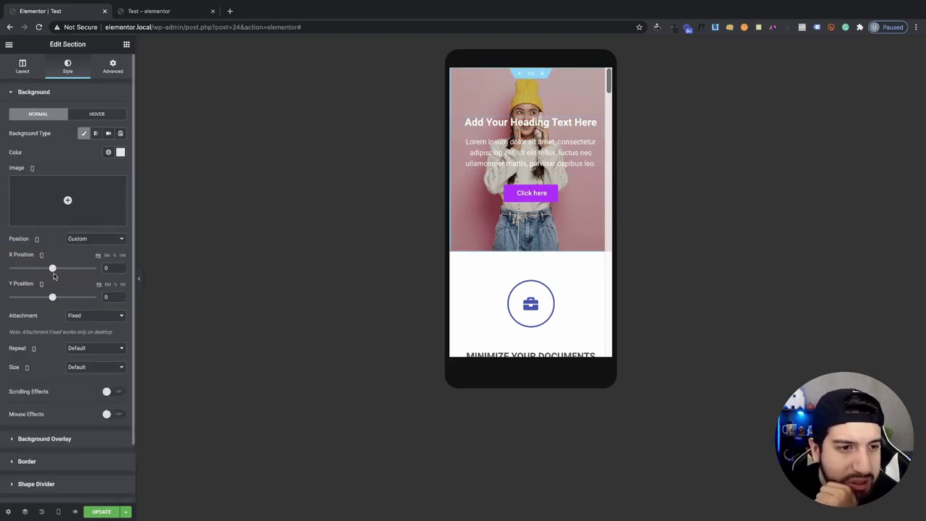
{"action": "left_click_drag", "start_coordinate": [53, 270], "coordinate": [53, 268]}
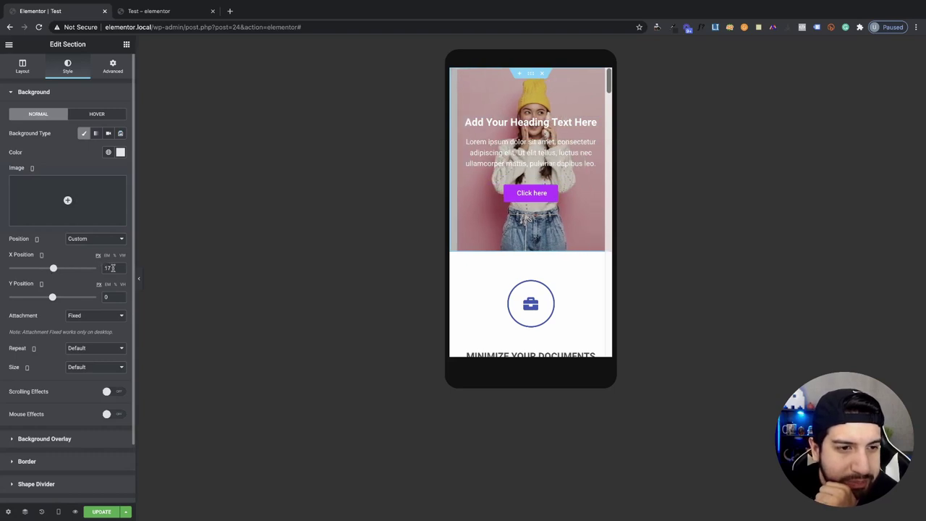
{"action": "type", "text": "0"}
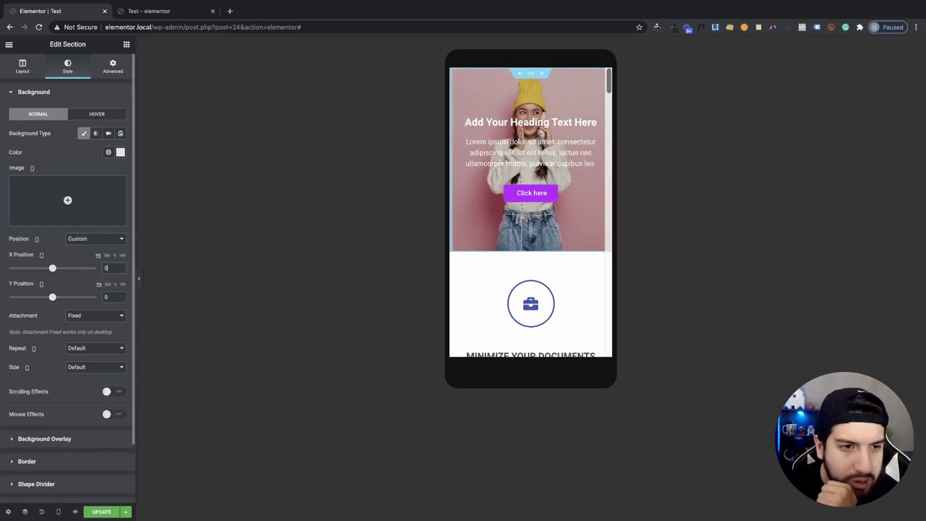
{"action": "left_click_drag", "start_coordinate": [53, 297], "coordinate": [49, 297]}
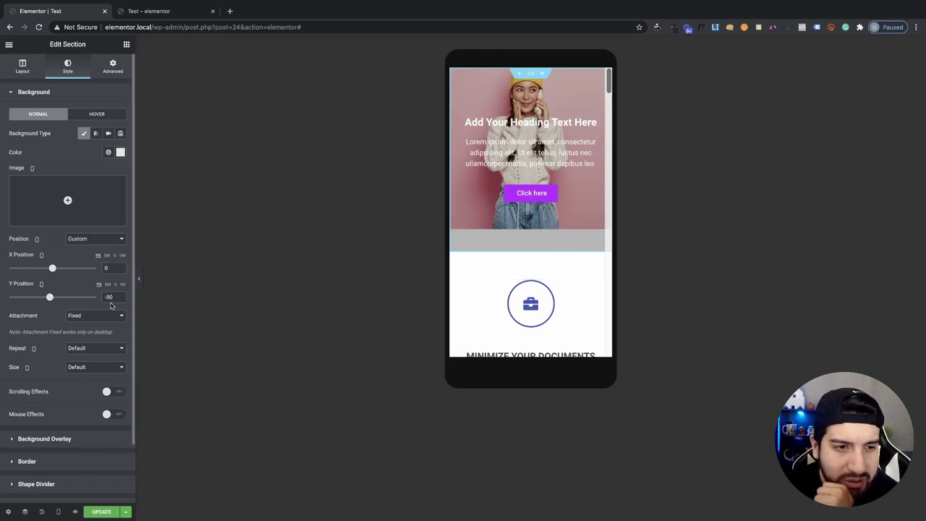
{"action": "type", "text": "0"}
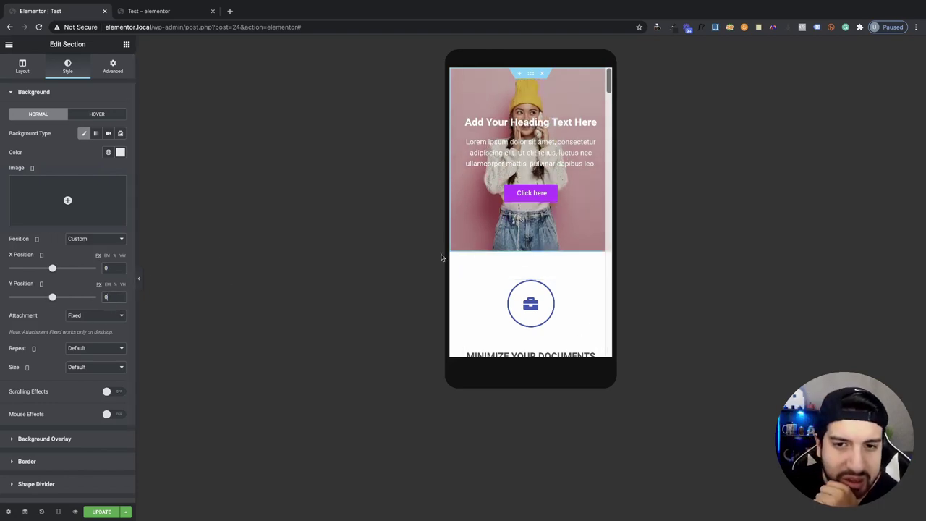
Step: Update the page and check the hero's responsiveness in the live preview by narrowing the simulated screen
{"action": "left_click", "coordinate": [109, 512]}
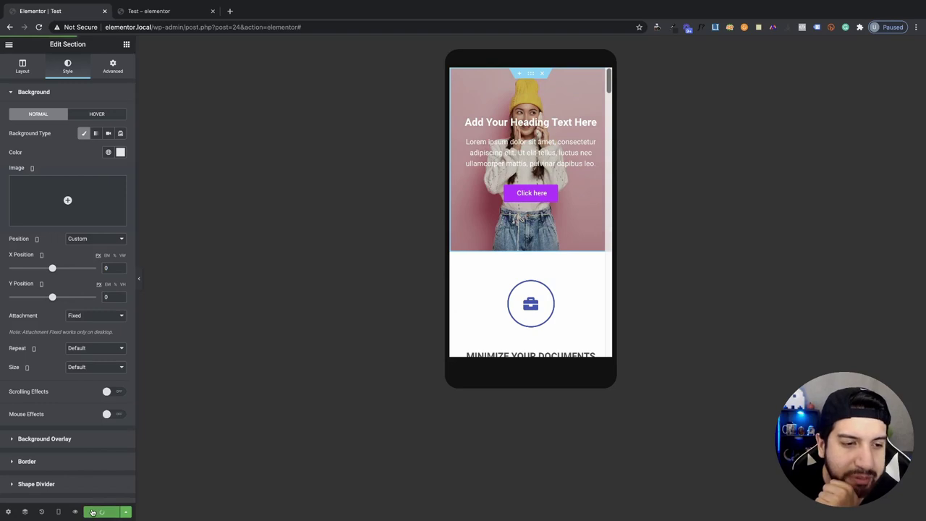
{"action": "left_click", "coordinate": [73, 512]}
{"action": "left_click_drag", "start_coordinate": [578, 192], "coordinate": [525, 197]}
{"action": "left_click", "coordinate": [70, 11]}
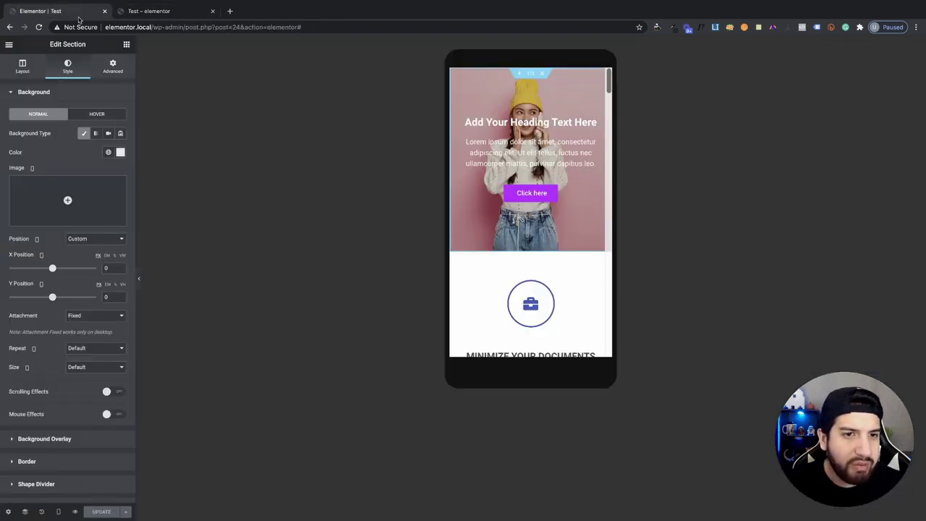
{"action": "scroll", "coordinate": [101, 238], "scroll_direction": "down", "scroll_amount": 2}
{"action": "scroll", "coordinate": [112, 207], "scroll_direction": "up", "scroll_amount": 2}
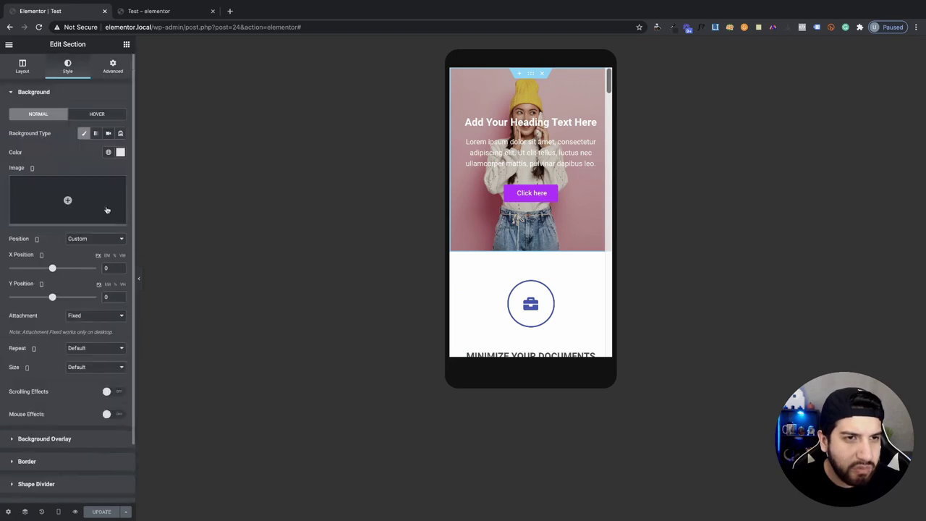
{"action": "left_click", "coordinate": [23, 67]}
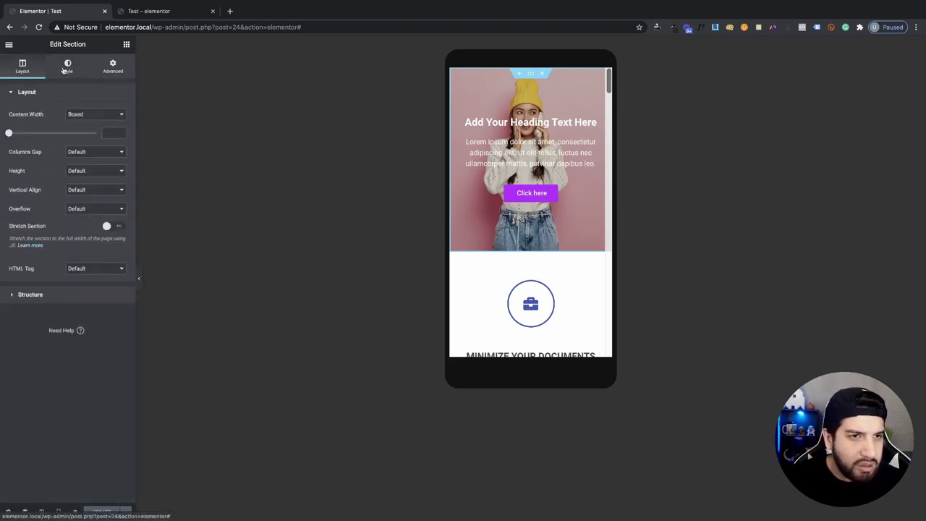
{"action": "left_click", "coordinate": [67, 67]}
Step: Preview the page again and close the developer tools to check the hero at full desktop width
{"action": "left_click", "coordinate": [75, 511]}
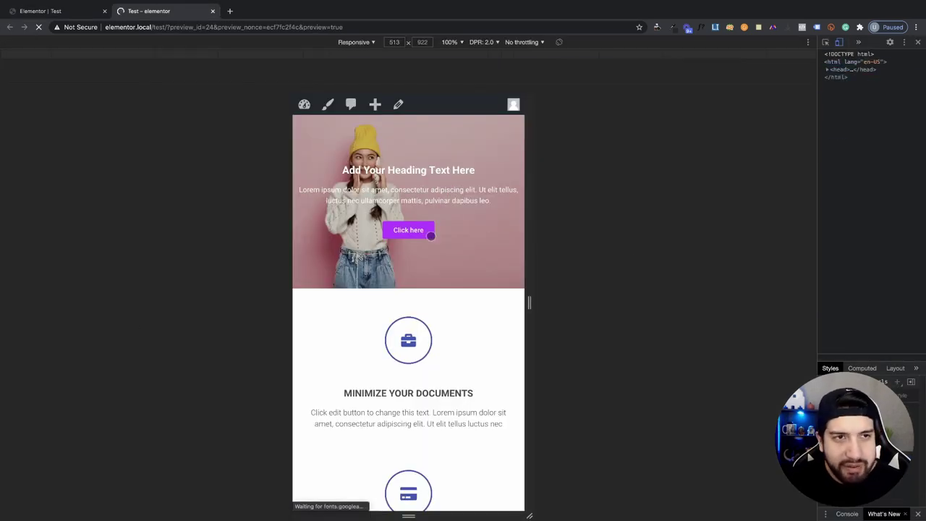
{"action": "left_click", "coordinate": [67, 12]}
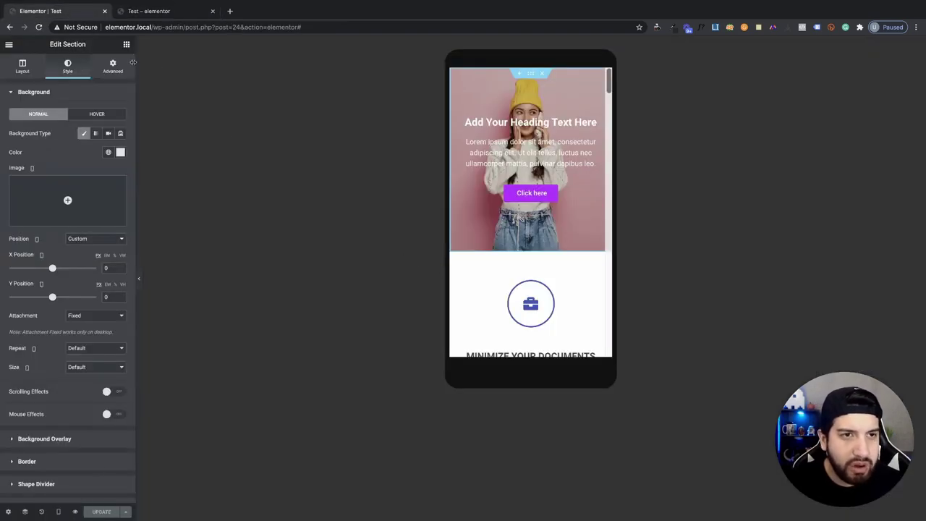
{"action": "left_click", "coordinate": [146, 11]}
{"action": "left_click", "coordinate": [918, 42]}
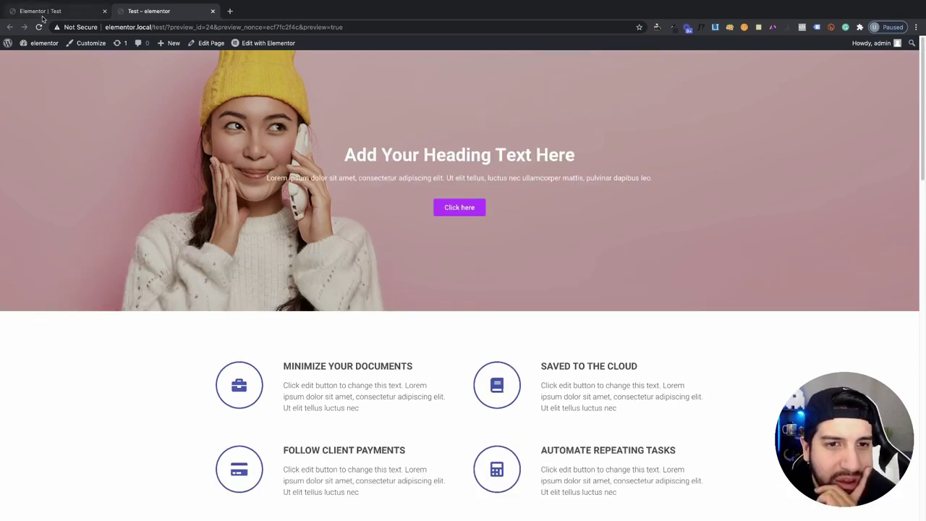
{"action": "left_click", "coordinate": [15, 11]}
Step: Return the editor to desktop view with the hero section selected
{"action": "left_click", "coordinate": [60, 513]}
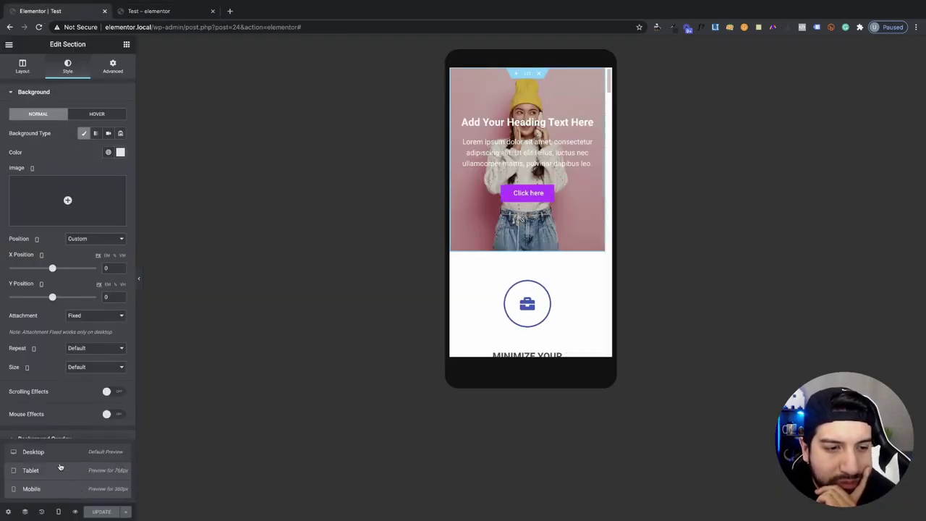
{"action": "left_click", "coordinate": [59, 451]}
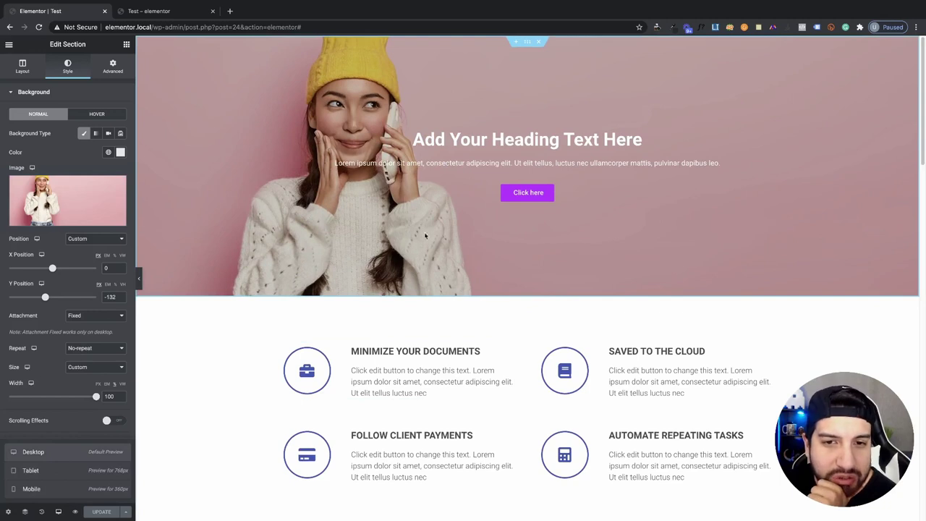
{"action": "left_click", "coordinate": [514, 44]}
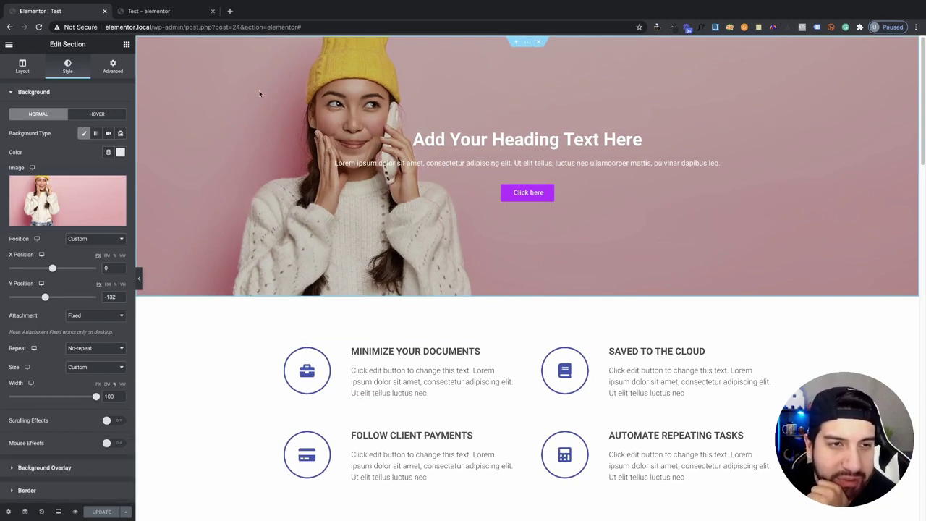
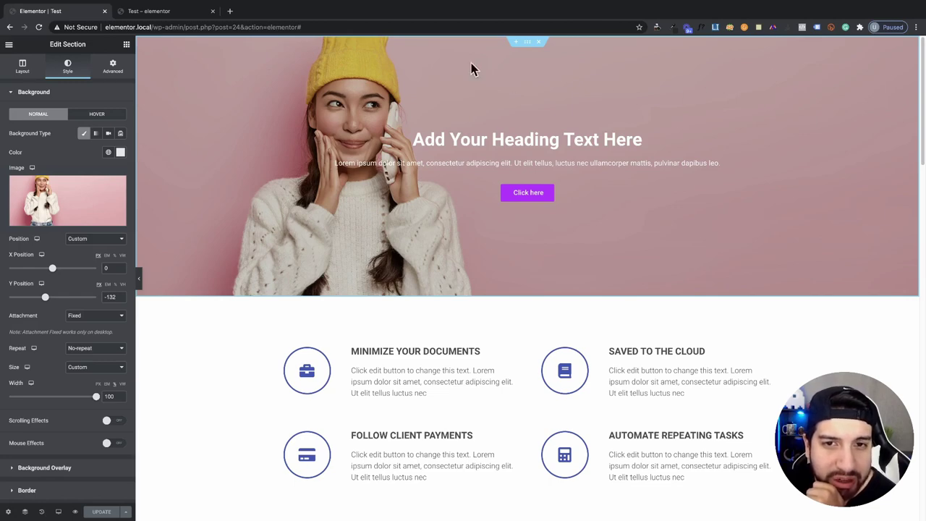
Step: Insert a new one-column section between the feature icons and the "Choose the Perfect Plan" section
{"action": "scroll", "coordinate": [726, 108], "scroll_direction": "down", "scroll_amount": 15}
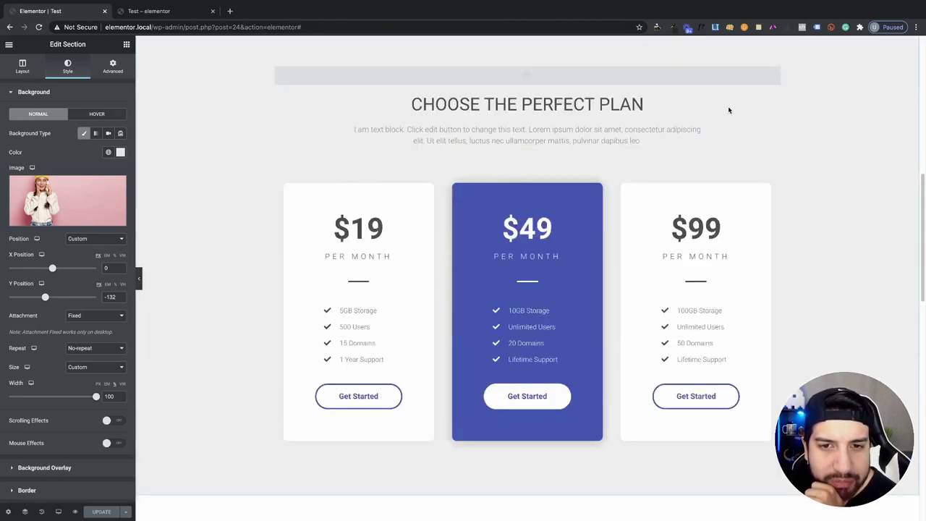
{"action": "scroll", "coordinate": [724, 108], "scroll_direction": "down", "scroll_amount": 5}
{"action": "scroll", "coordinate": [724, 109], "scroll_direction": "up", "scroll_amount": 15}
{"action": "scroll", "coordinate": [713, 107], "scroll_direction": "down", "scroll_amount": 8}
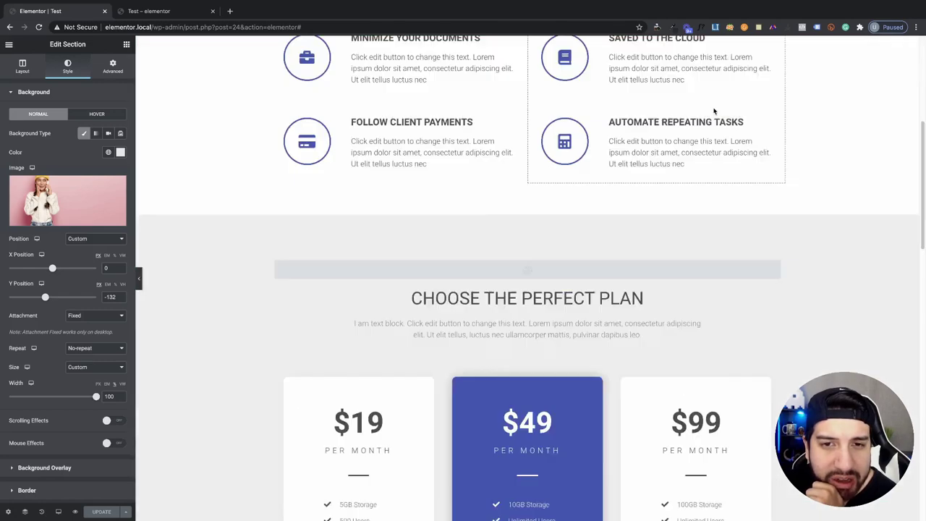
{"action": "scroll", "coordinate": [714, 109], "scroll_direction": "up", "scroll_amount": 4}
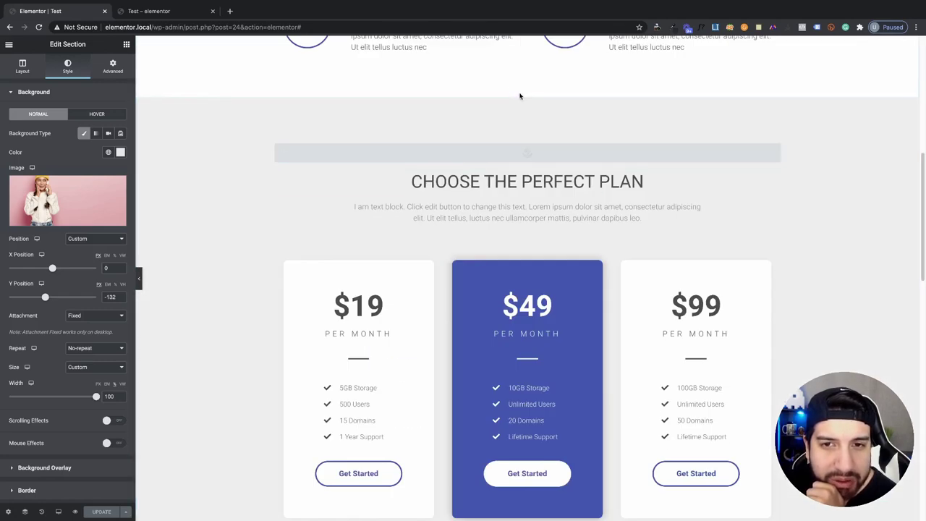
{"action": "left_click", "coordinate": [515, 93]}
{"action": "left_click", "coordinate": [515, 141]}
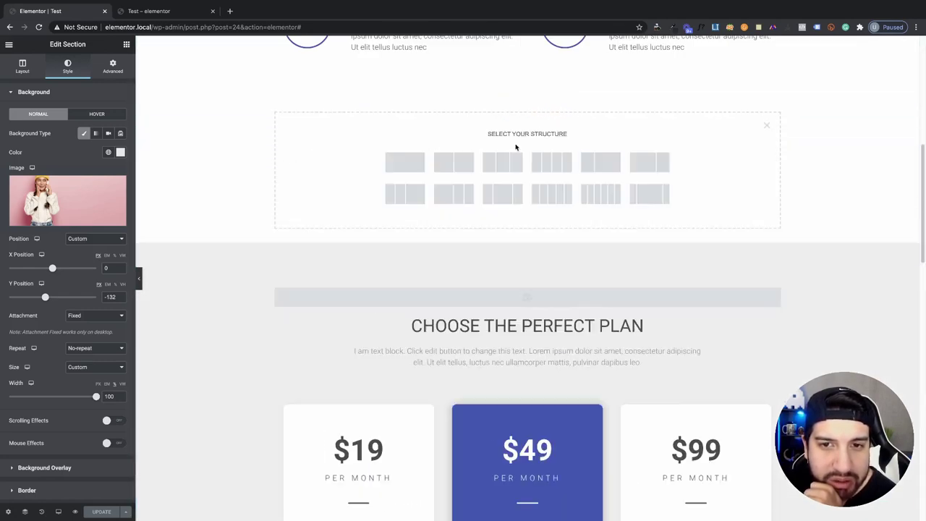
{"action": "left_click", "coordinate": [404, 164]}
{"action": "scroll", "coordinate": [546, 171], "scroll_direction": "up", "scroll_amount": 3}
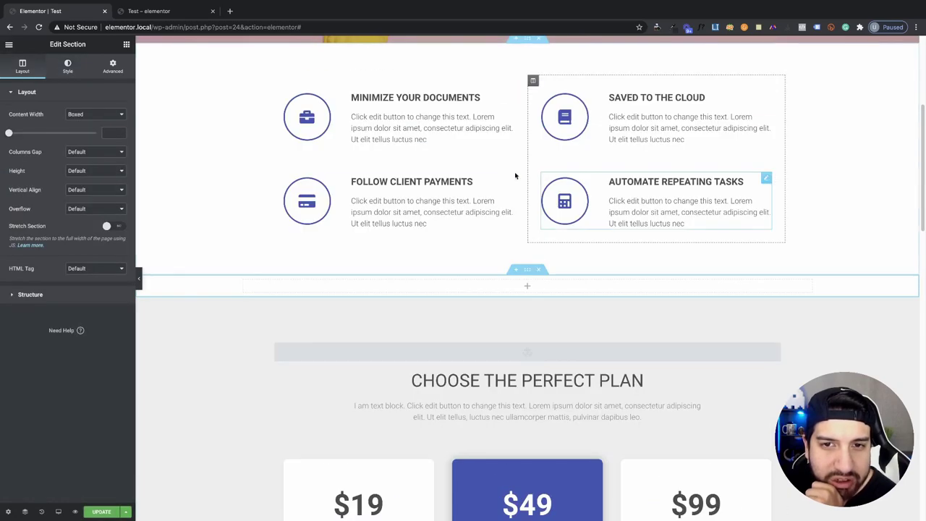
{"action": "scroll", "coordinate": [596, 212], "scroll_direction": "down", "scroll_amount": 1}
{"action": "scroll", "coordinate": [600, 207], "scroll_direction": "up", "scroll_amount": 3}
{"action": "scroll", "coordinate": [340, 243], "scroll_direction": "down", "scroll_amount": 3}
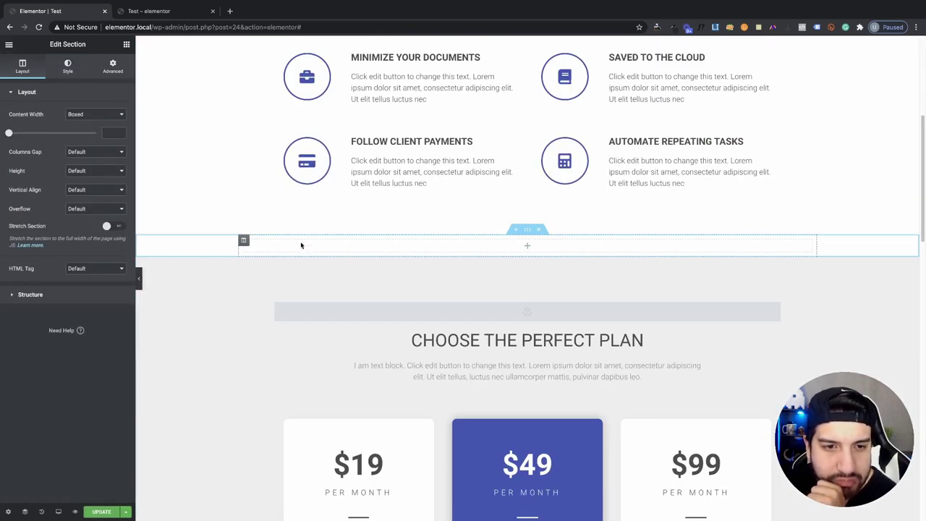
{"action": "left_click", "coordinate": [71, 71]}
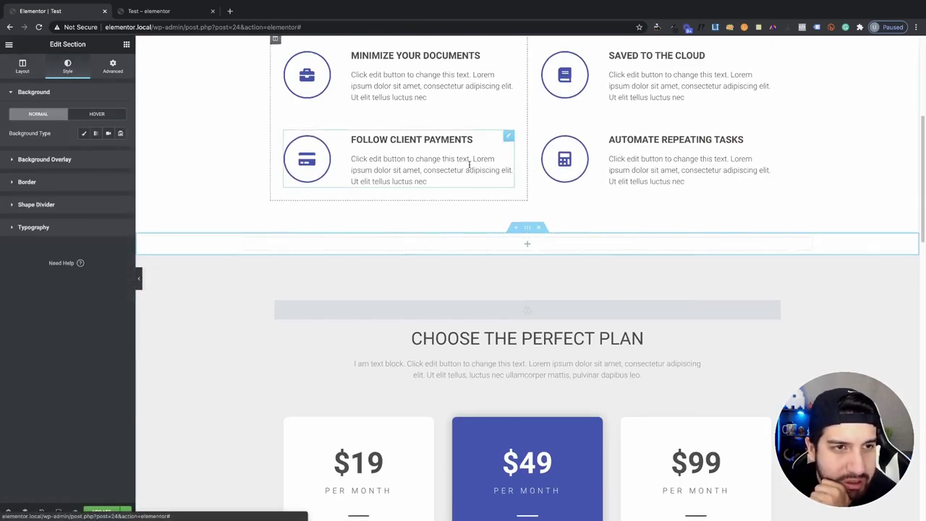
{"action": "scroll", "coordinate": [340, 151], "scroll_direction": "up", "scroll_amount": 4}
{"action": "scroll", "coordinate": [651, 306], "scroll_direction": "down", "scroll_amount": 5}
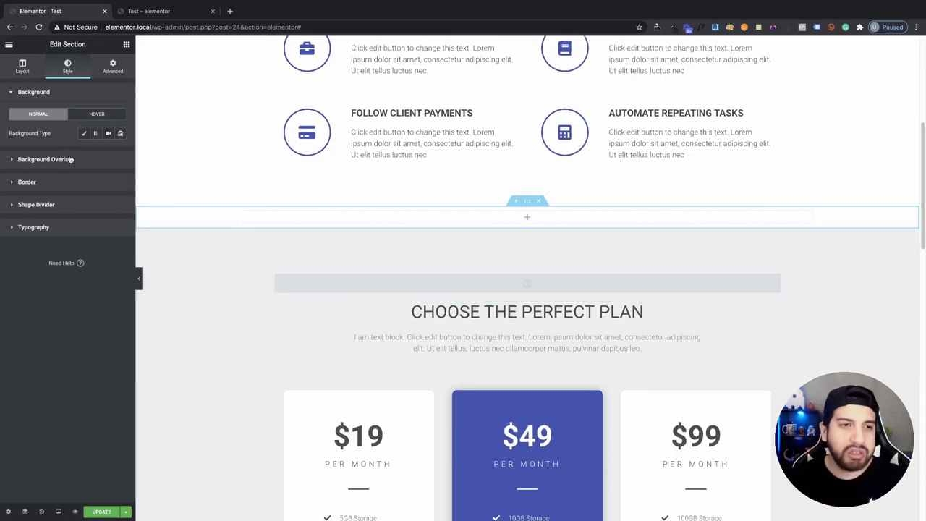
Step: Add a Heading widget to the new empty section and return to the widget list
{"action": "left_click", "coordinate": [127, 45]}
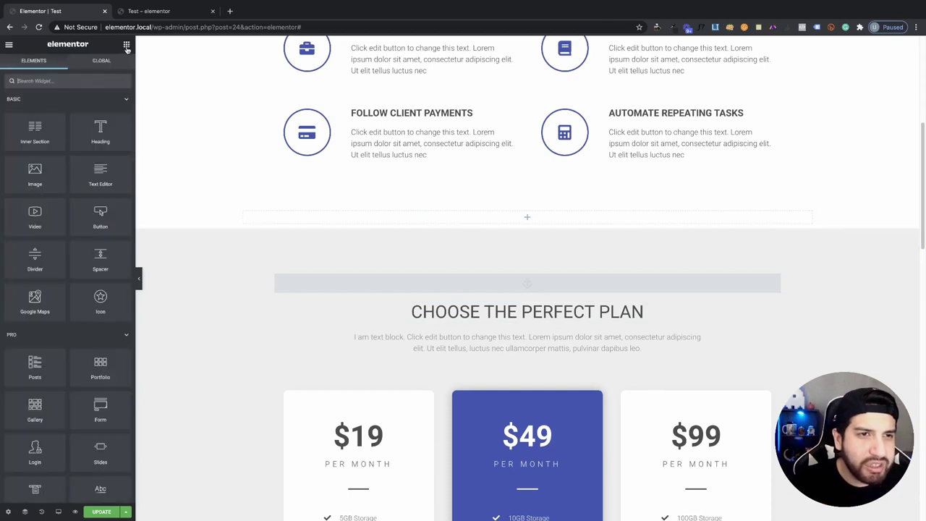
{"action": "left_click_drag", "start_coordinate": [102, 142], "coordinate": [543, 217]}
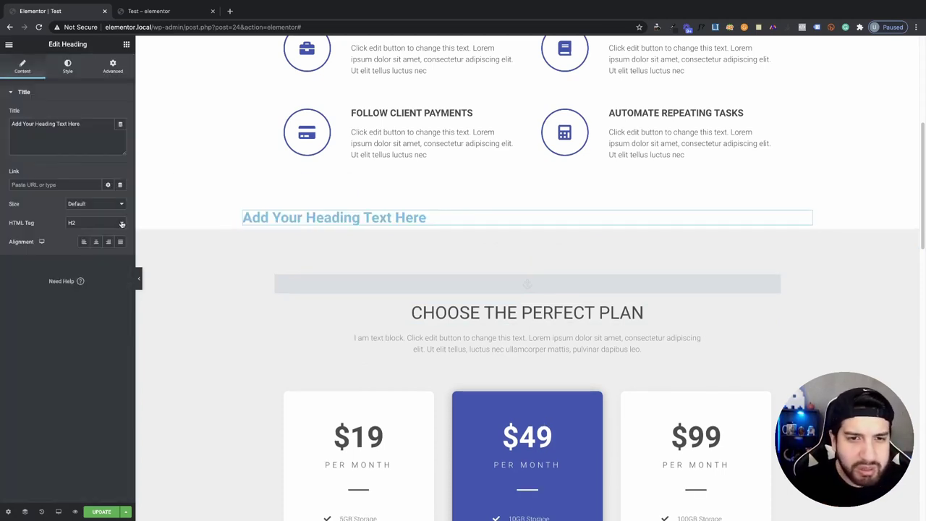
{"action": "left_click", "coordinate": [126, 45]}
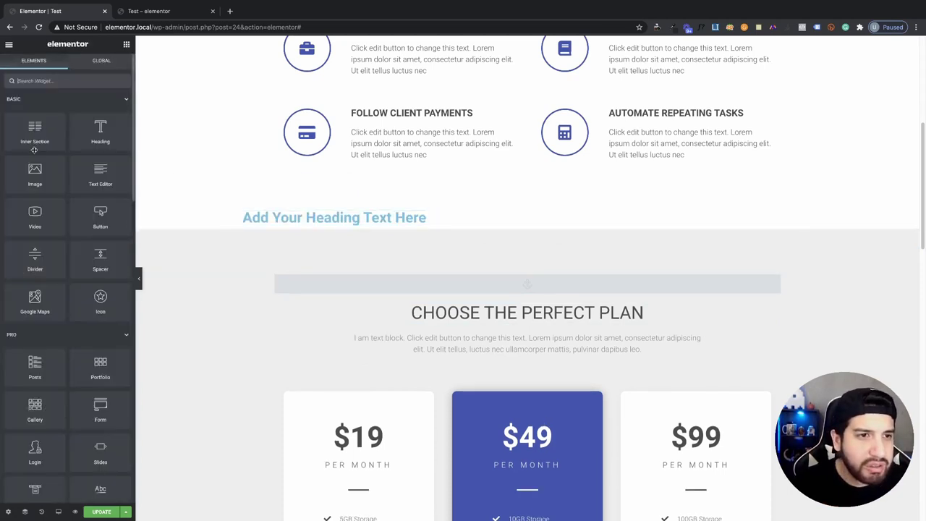
Step: Add a Text Editor widget and a Button widget below the heading in the new section
{"action": "left_click_drag", "start_coordinate": [105, 186], "coordinate": [408, 233]}
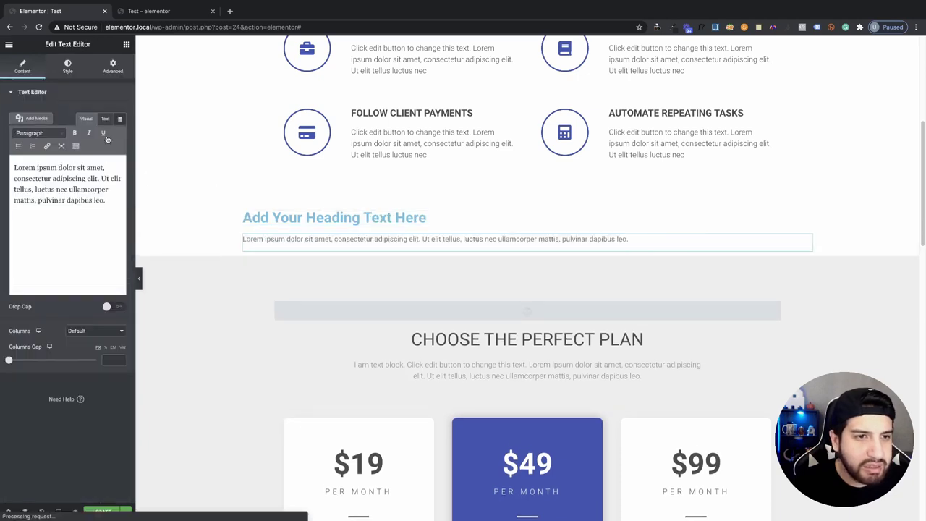
{"action": "left_click", "coordinate": [112, 66]}
{"action": "left_click", "coordinate": [68, 66]}
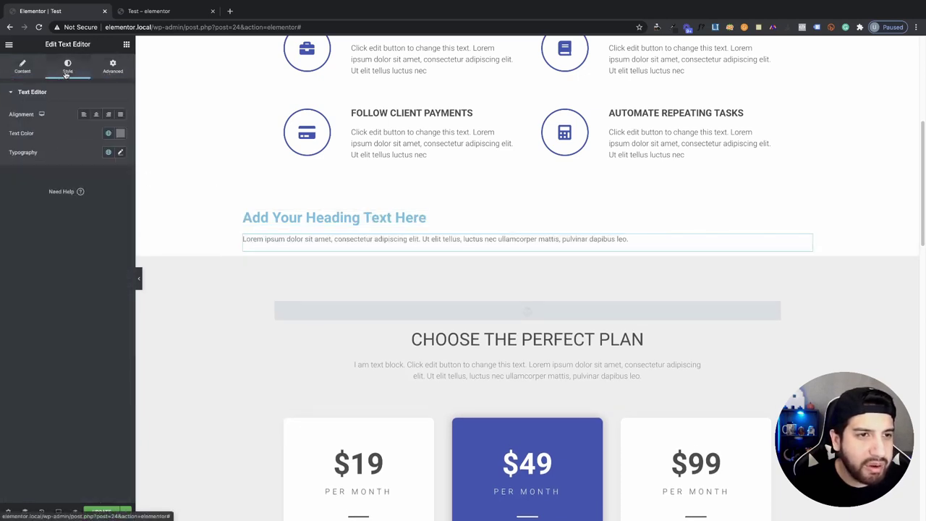
{"action": "left_click", "coordinate": [126, 44]}
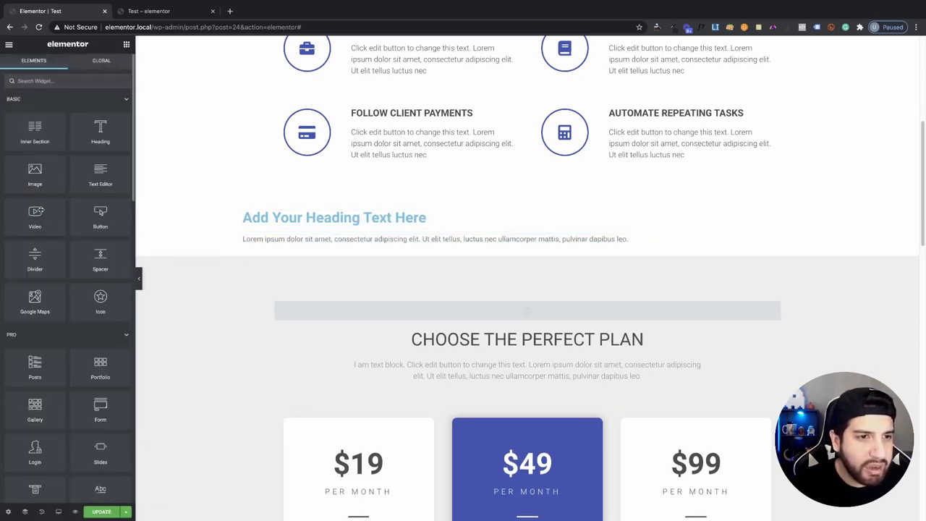
{"action": "left_click_drag", "start_coordinate": [98, 214], "coordinate": [381, 240]}
Step: Center the new section's heading and paragraph text, and set the paragraph's text color to #F0F0F0
{"action": "left_click", "coordinate": [244, 213]}
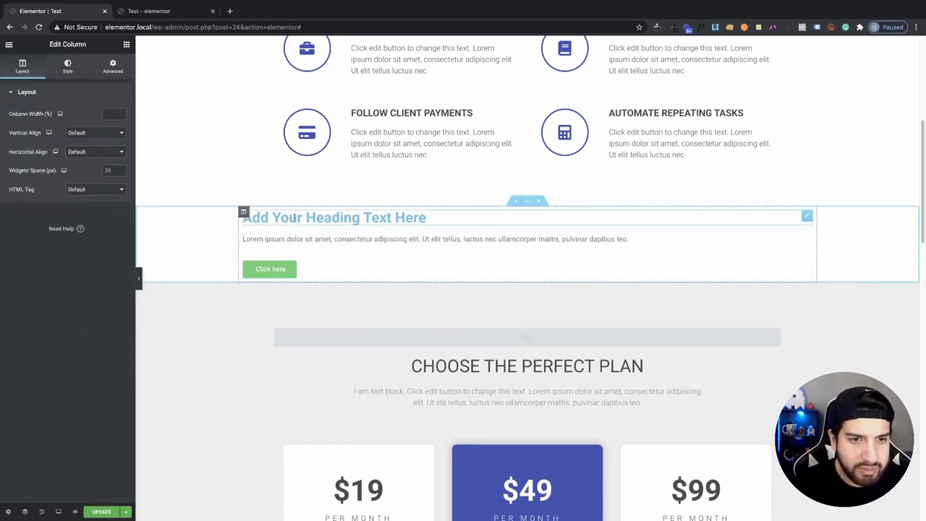
{"action": "left_click", "coordinate": [261, 218]}
{"action": "left_click", "coordinate": [94, 242]}
{"action": "left_click", "coordinate": [283, 238]}
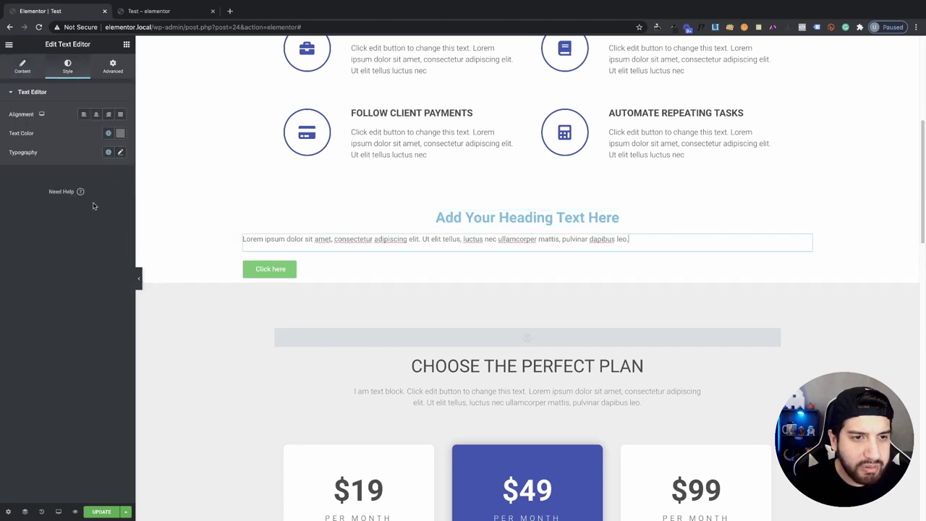
{"action": "left_click", "coordinate": [121, 136]}
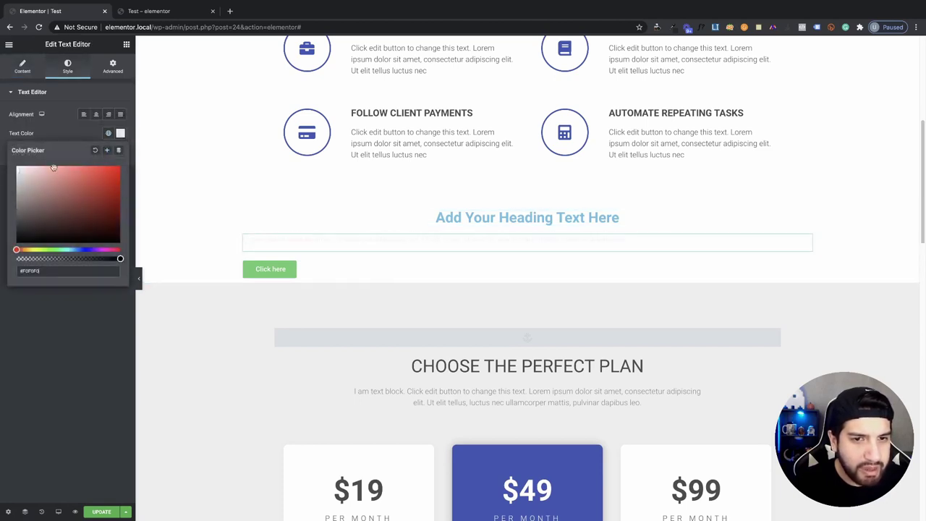
{"action": "left_click", "coordinate": [120, 133]}
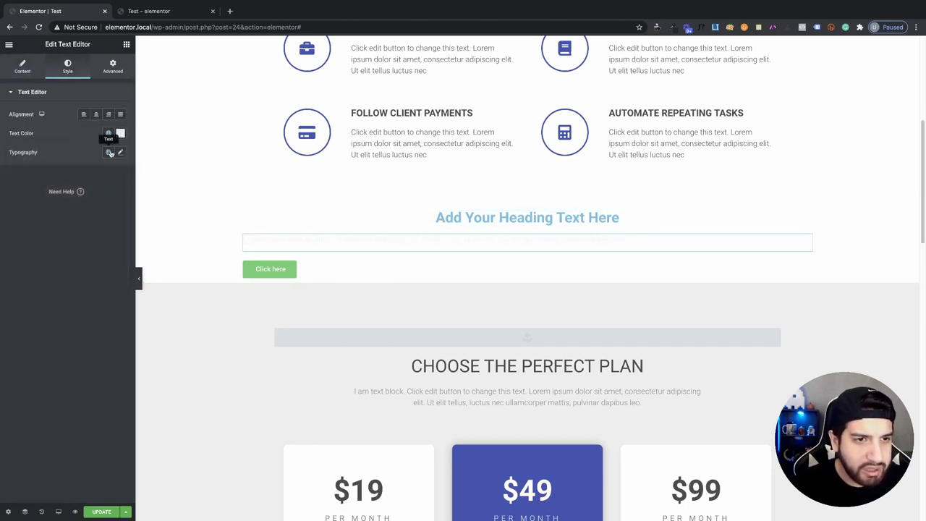
Step: Center the "Click here" button in the new section
{"action": "left_click", "coordinate": [362, 265]}
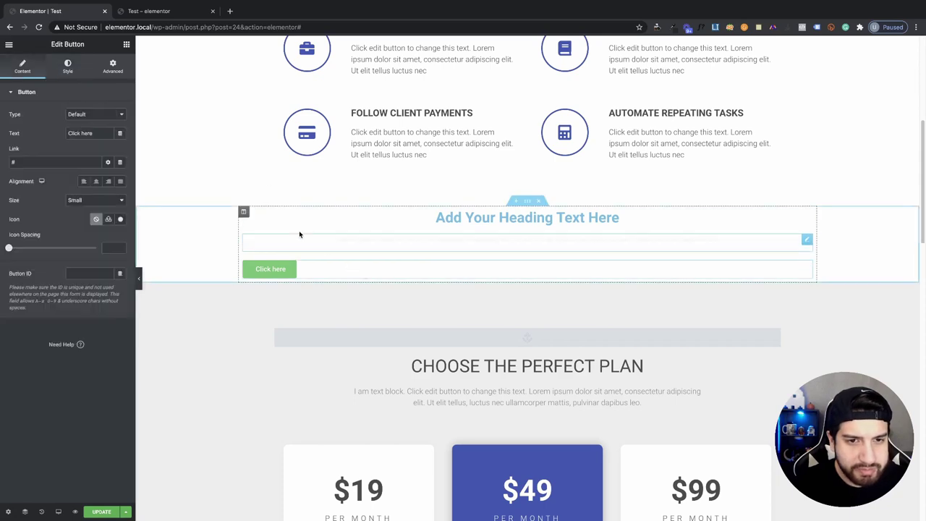
{"action": "left_click", "coordinate": [76, 74]}
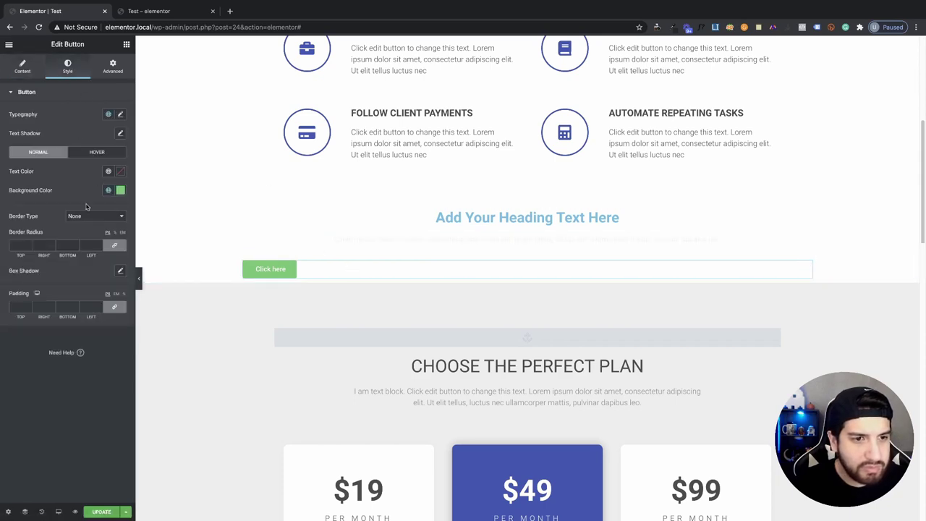
{"action": "left_click", "coordinate": [16, 73]}
{"action": "left_click", "coordinate": [96, 181]}
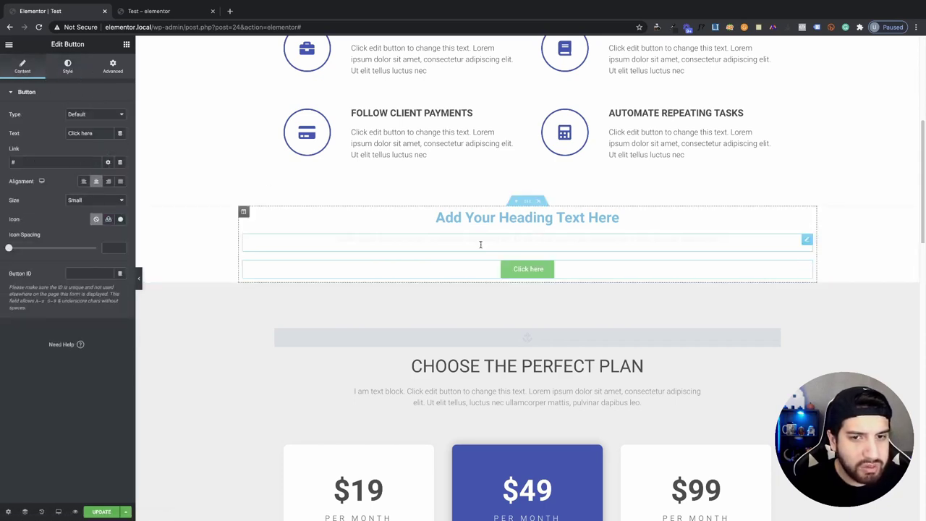
Step: Set the text color of the new section's heading to white, #FFFFFF
{"action": "left_click", "coordinate": [376, 217]}
{"action": "left_click", "coordinate": [94, 71]}
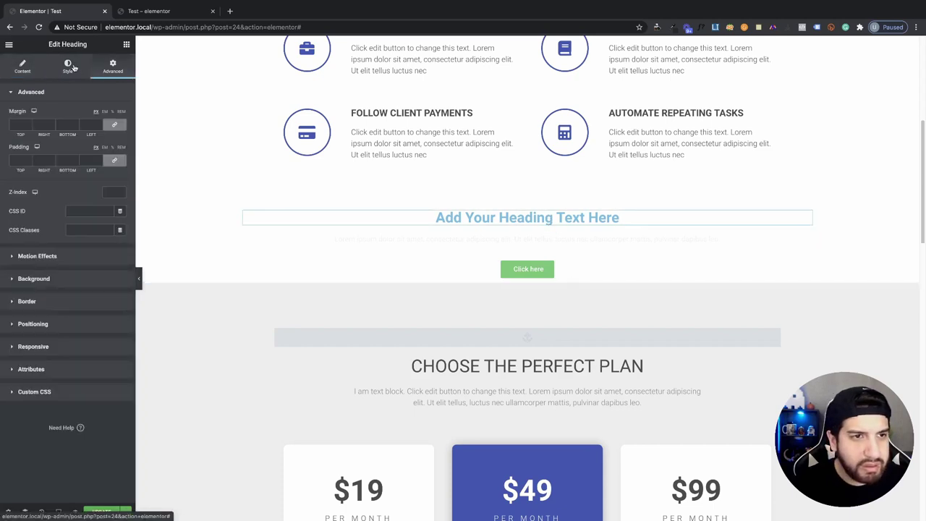
{"action": "left_click", "coordinate": [68, 67]}
{"action": "left_click", "coordinate": [120, 114]}
{"action": "left_click", "coordinate": [18, 148]}
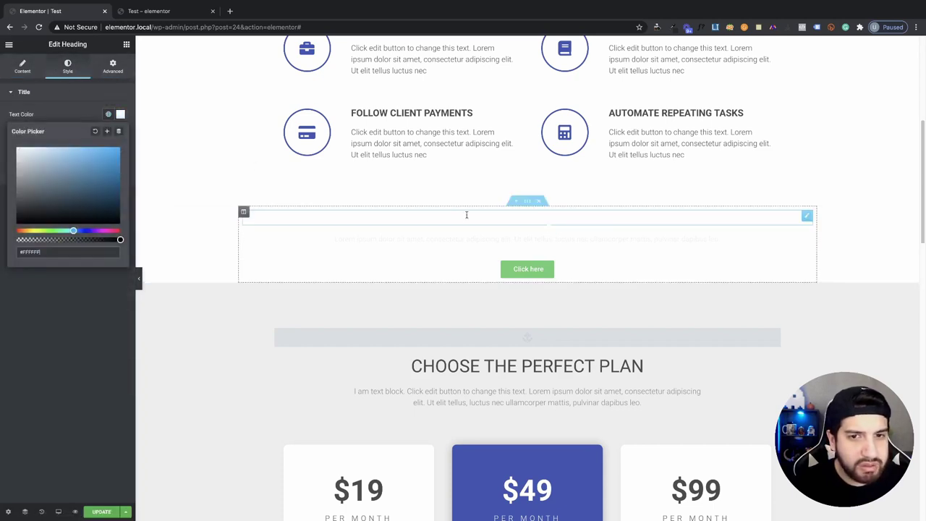
Step: Give the new section a classic background using the city street photo 11E20A0779.jpg from the media library
{"action": "left_click", "coordinate": [509, 203]}
{"action": "left_click", "coordinate": [24, 67]}
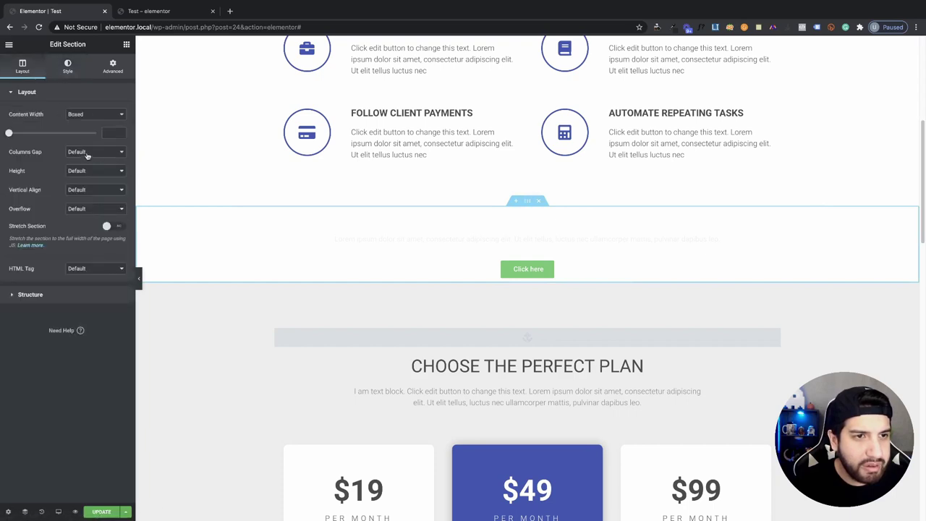
{"action": "left_click", "coordinate": [68, 66]}
{"action": "left_click", "coordinate": [85, 130]}
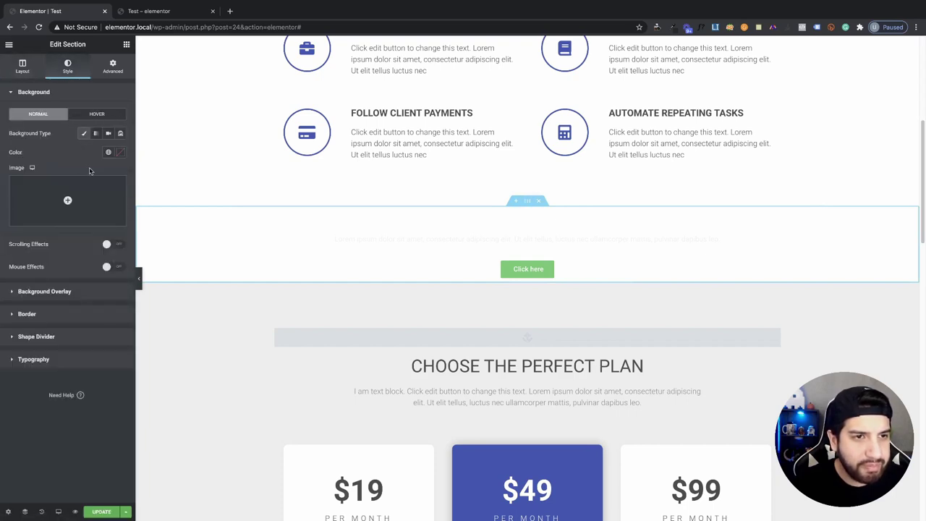
{"action": "left_click", "coordinate": [92, 197]}
{"action": "left_click", "coordinate": [51, 223]}
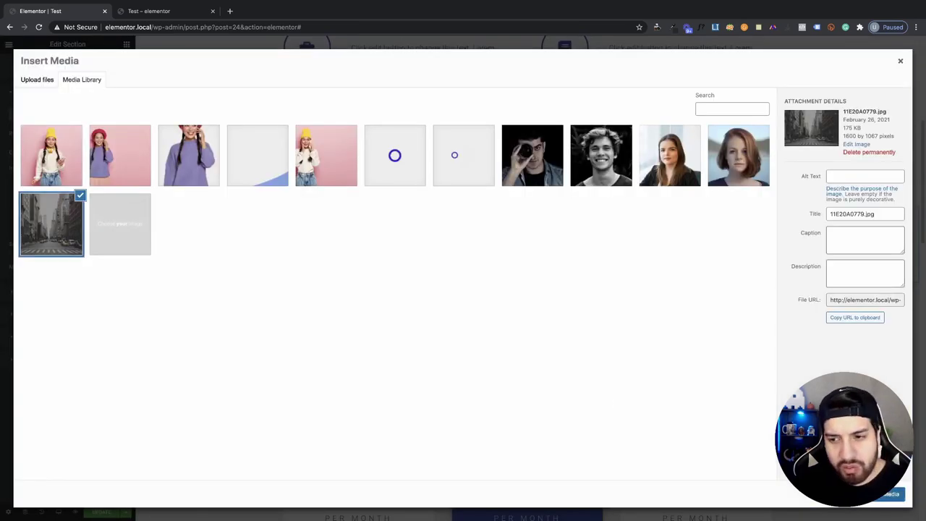
{"action": "double_click", "coordinate": [51, 223]}
Step: Add a classic background overlay in black (#000000) with 0.29 opacity to the city photo section
{"action": "left_click", "coordinate": [44, 367]}
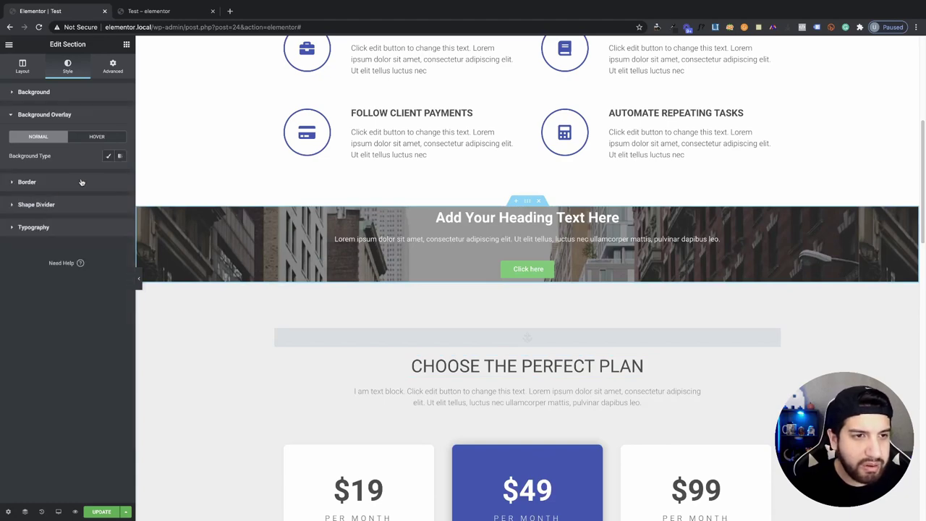
{"action": "left_click", "coordinate": [108, 156]}
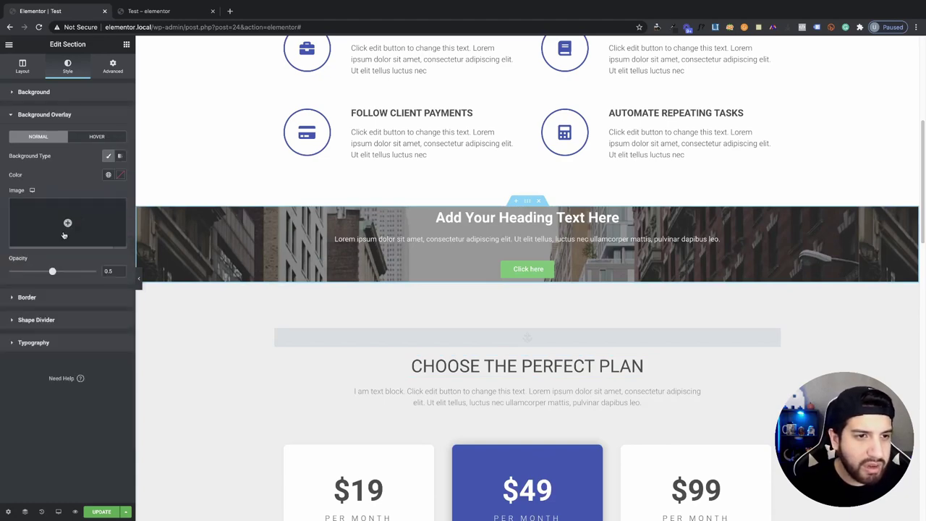
{"action": "left_click", "coordinate": [119, 175]}
{"action": "left_click", "coordinate": [35, 213]}
{"action": "left_click_drag", "start_coordinate": [35, 212], "coordinate": [5, 317]}
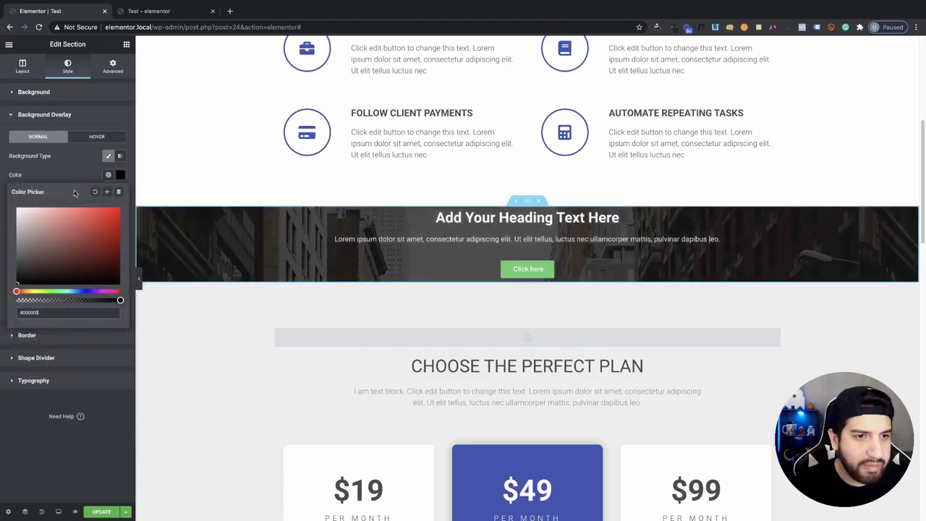
{"action": "left_click_drag", "start_coordinate": [37, 272], "coordinate": [29, 272]}
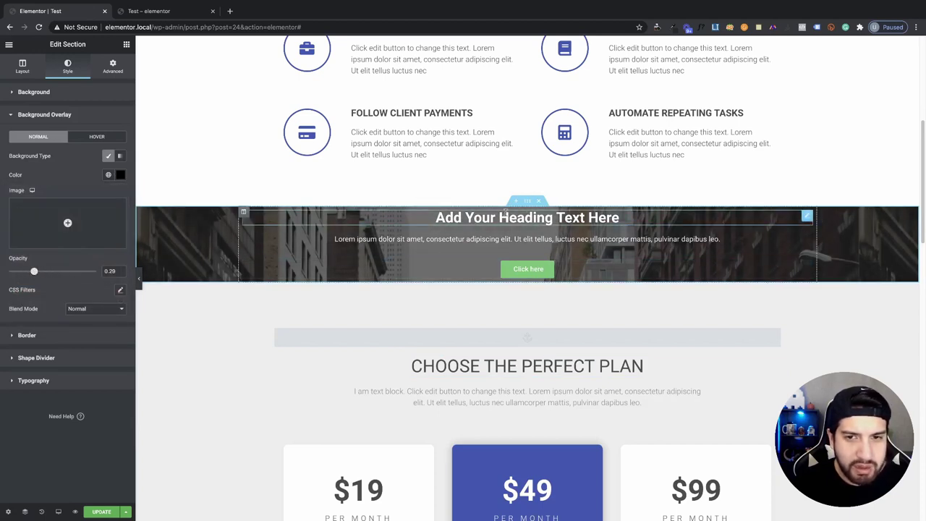
Step: Set the city photo section's padding to 100 px at top and bottom with 0 on the right and left
{"action": "left_click", "coordinate": [102, 67]}
{"action": "left_click", "coordinate": [21, 160]}
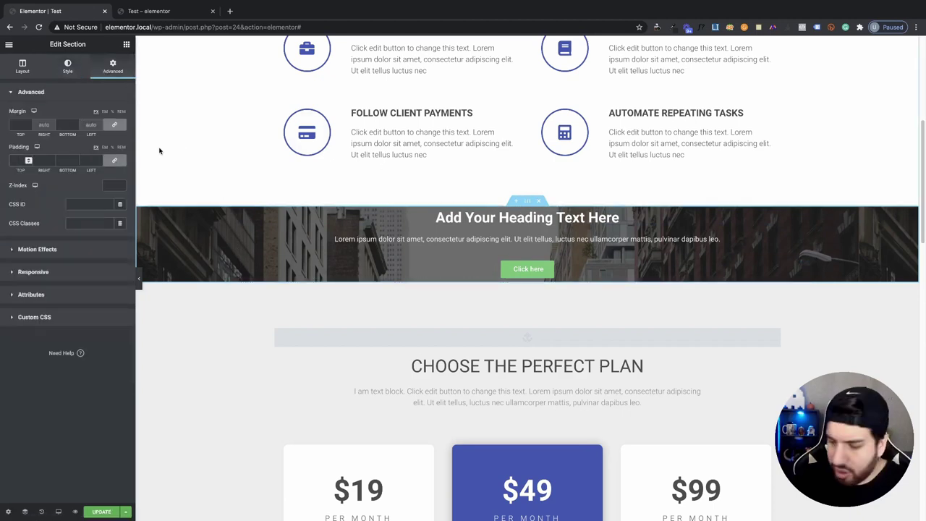
{"action": "type", "text": "100"}
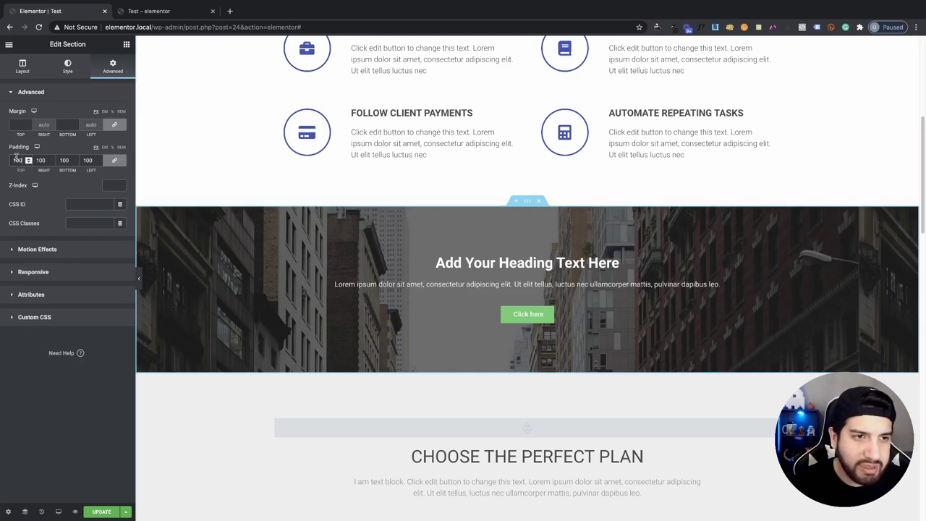
{"action": "key", "text": "BackSpace"}
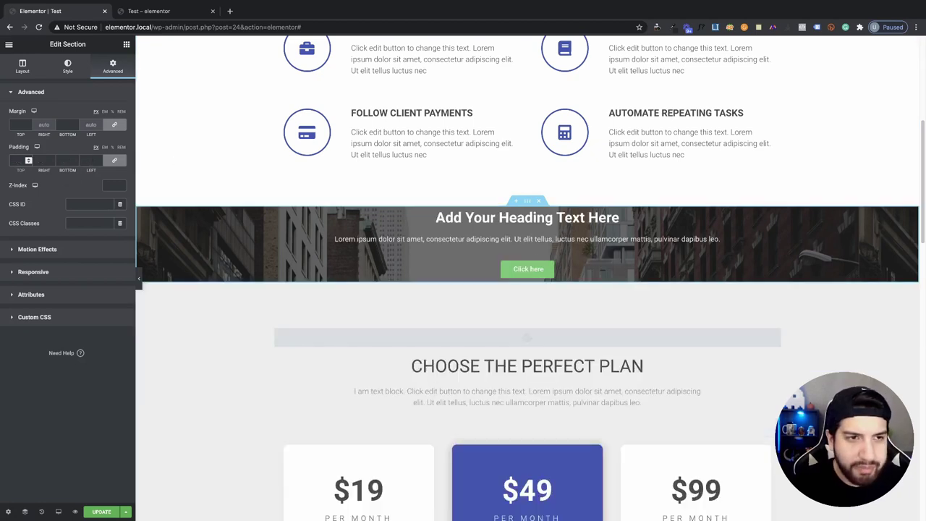
{"action": "left_click", "coordinate": [36, 159]}
{"action": "type", "text": "100"}
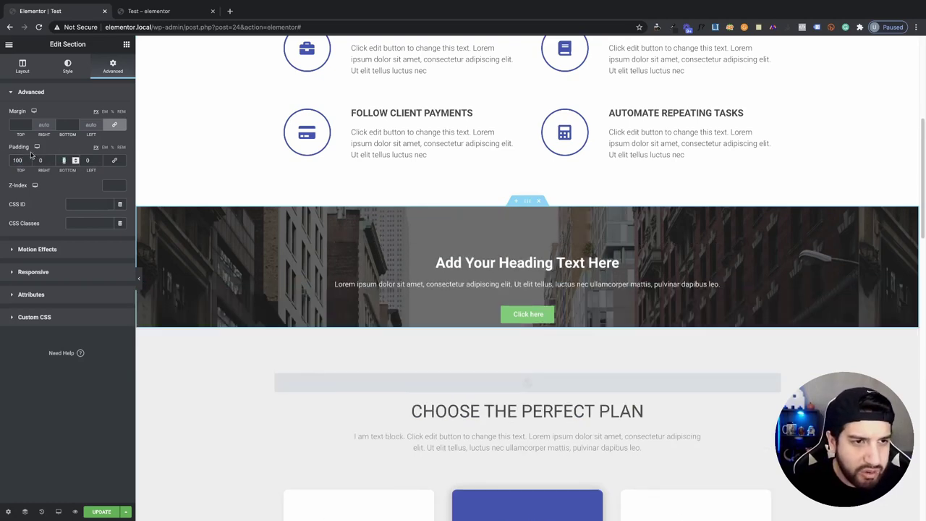
{"action": "type", "text": "100"}
Step: Look over the new section within the page, save the page, and check it in the reloaded preview
{"action": "scroll", "coordinate": [434, 283], "scroll_direction": "down", "scroll_amount": 5}
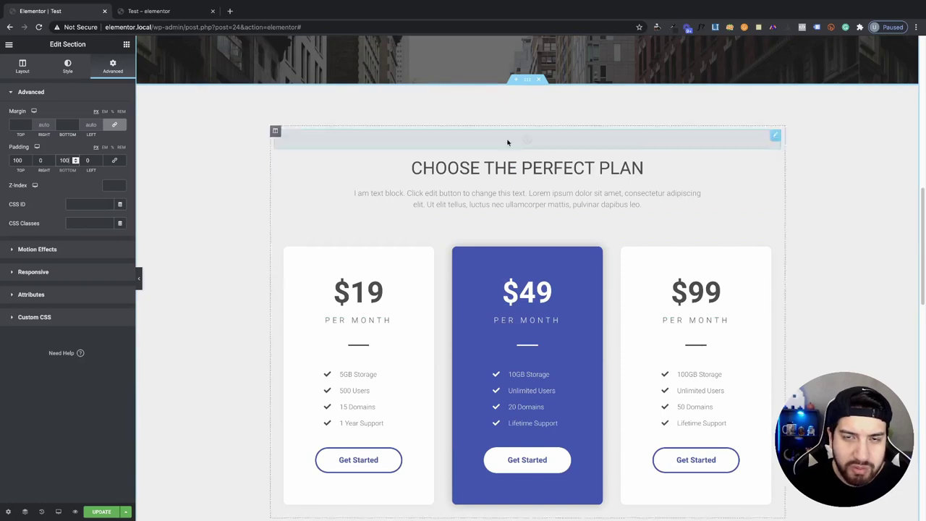
{"action": "scroll", "coordinate": [560, 215], "scroll_direction": "down", "scroll_amount": 6}
{"action": "scroll", "coordinate": [514, 188], "scroll_direction": "up", "scroll_amount": 4}
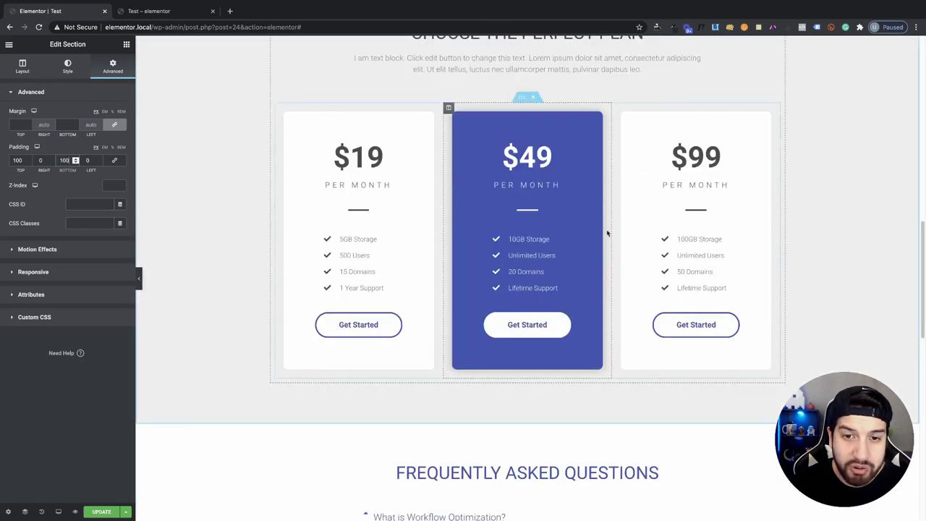
{"action": "scroll", "coordinate": [588, 224], "scroll_direction": "up", "scroll_amount": 10}
{"action": "scroll", "coordinate": [459, 329], "scroll_direction": "down", "scroll_amount": 3}
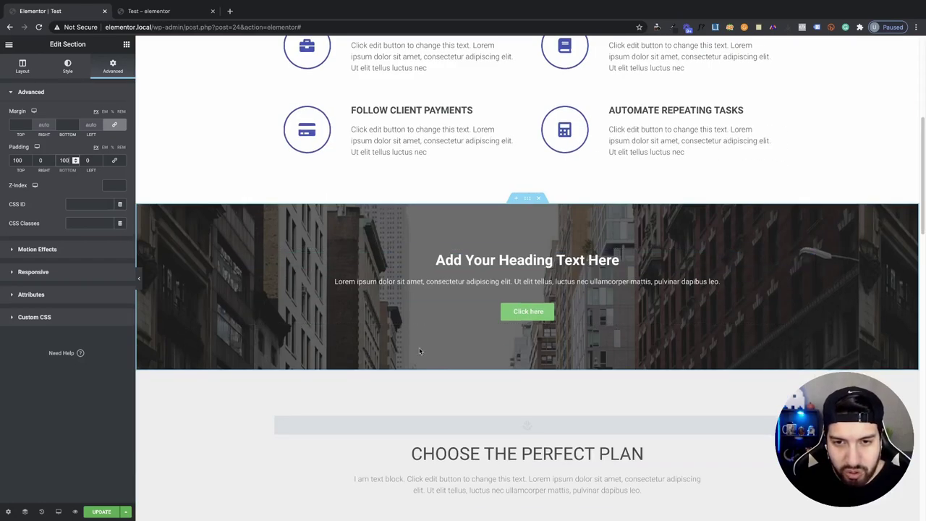
{"action": "left_click", "coordinate": [102, 512]}
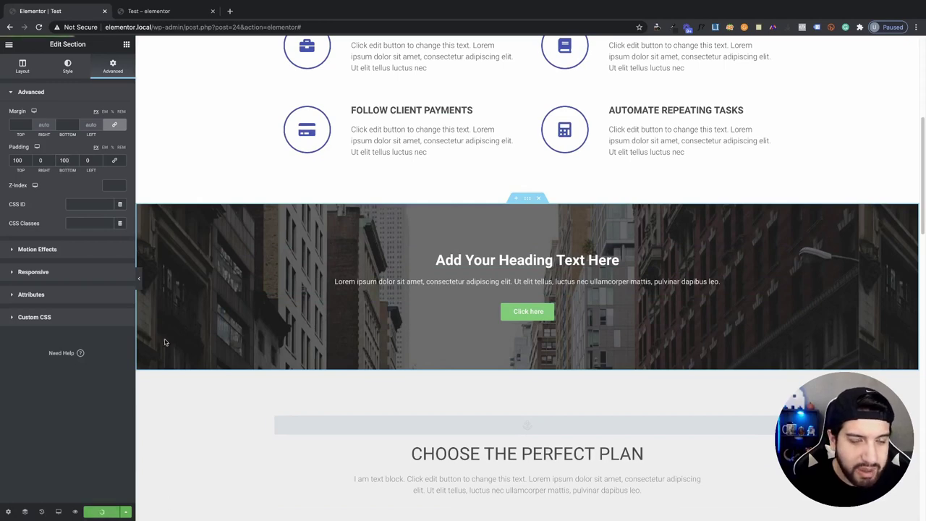
{"action": "left_click", "coordinate": [149, 11]}
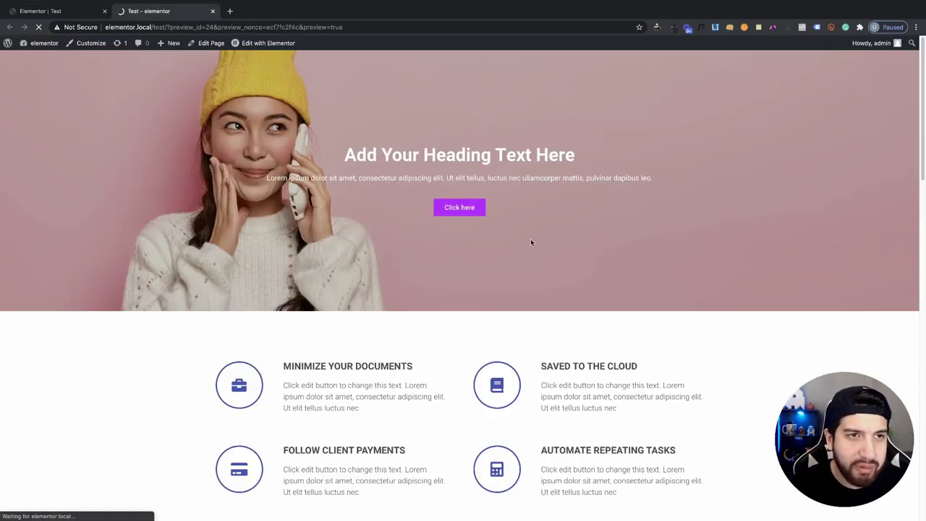
{"action": "scroll", "coordinate": [555, 229], "scroll_direction": "down", "scroll_amount": 7}
{"action": "scroll", "coordinate": [557, 232], "scroll_direction": "up", "scroll_amount": 7}
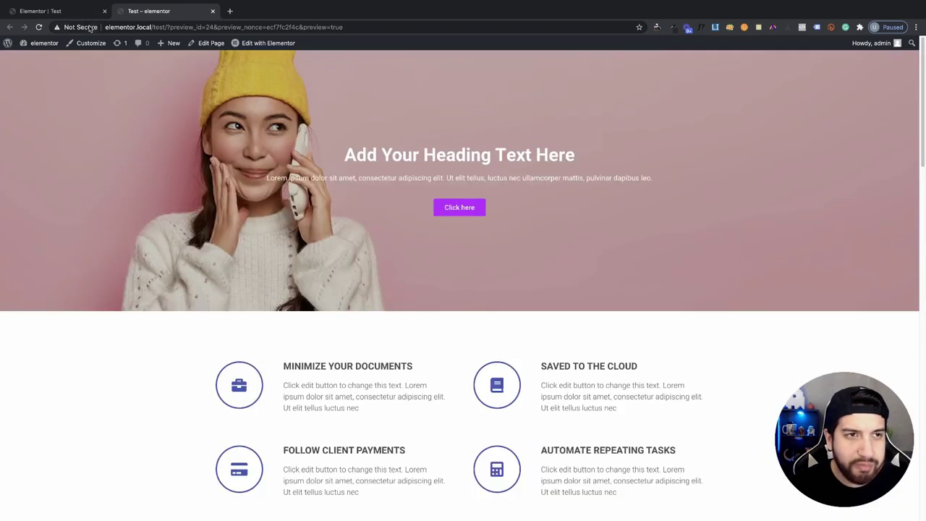
Step: Back in the editor, add a second column to the pink hero section and move the content column to the right of the empty one
{"action": "left_click", "coordinate": [80, 13]}
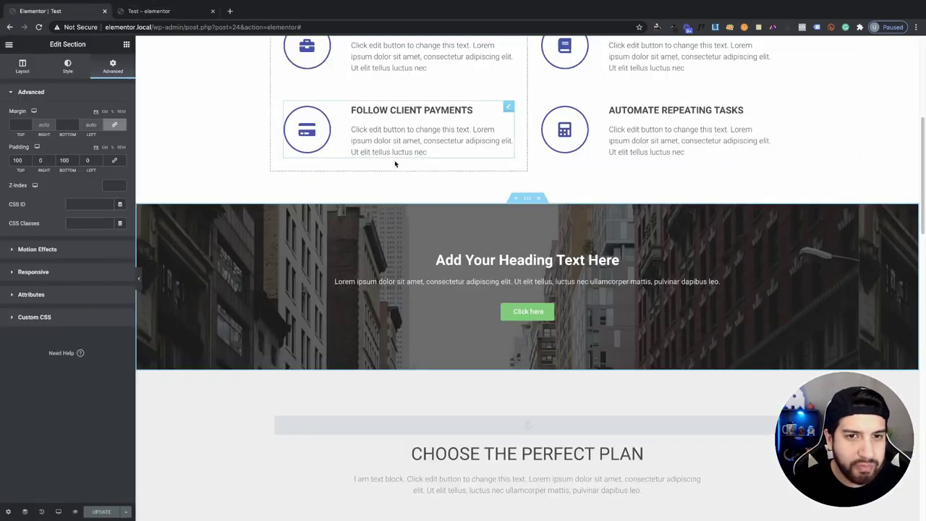
{"action": "scroll", "coordinate": [326, 138], "scroll_direction": "up", "scroll_amount": 5}
{"action": "right_click", "coordinate": [257, 137]}
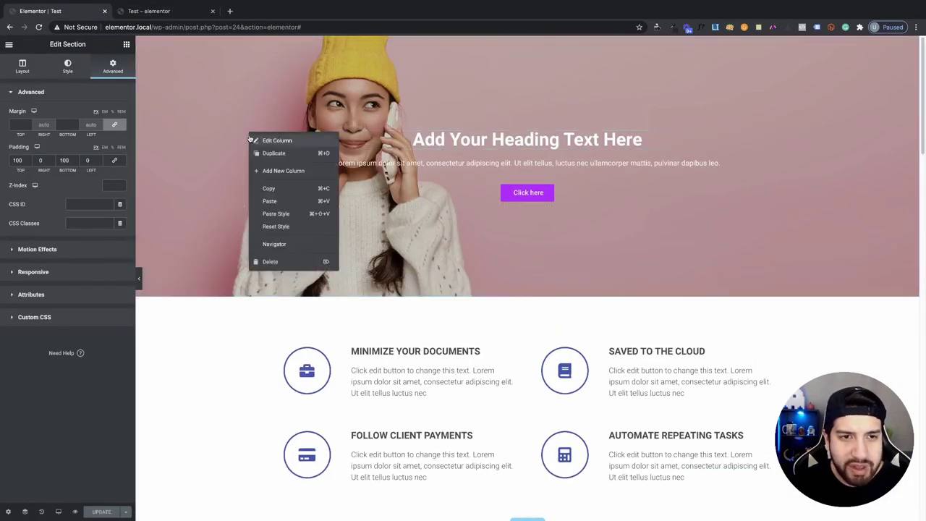
{"action": "left_click", "coordinate": [287, 171]}
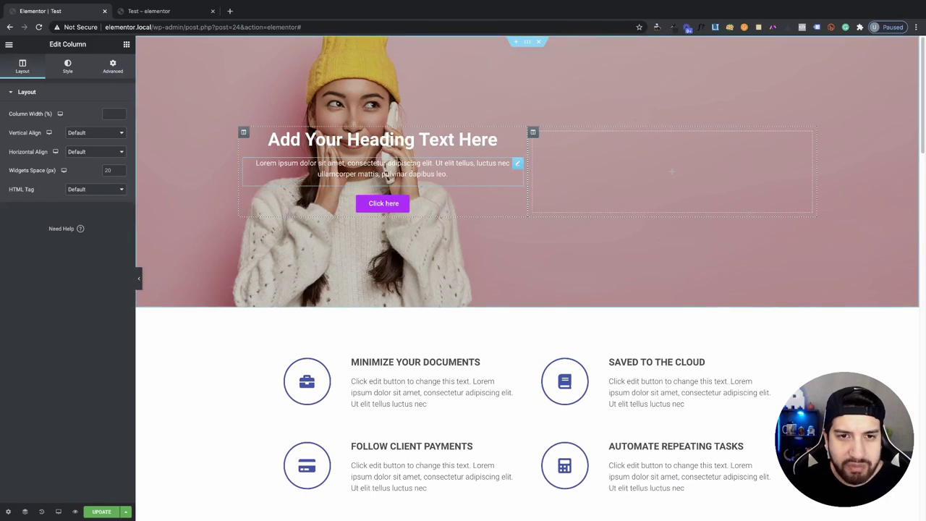
{"action": "left_click_drag", "start_coordinate": [243, 133], "coordinate": [477, 194]}
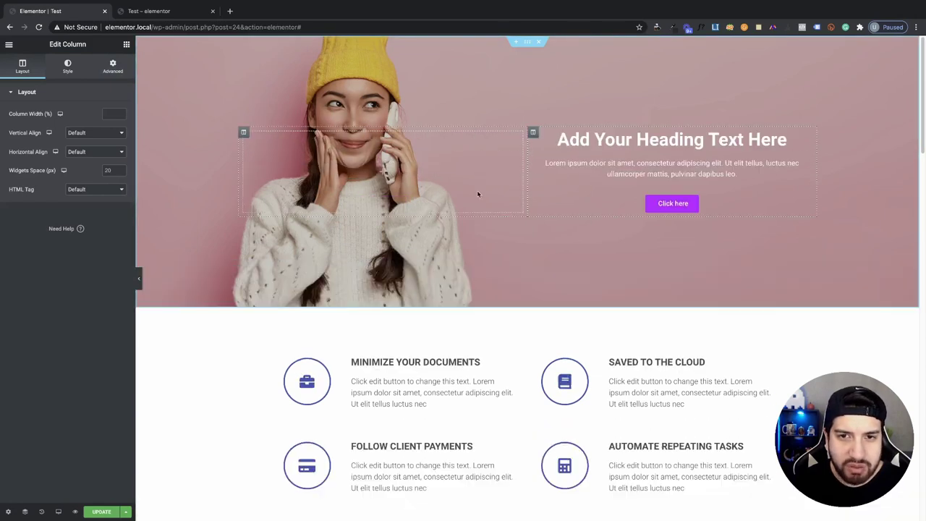
{"action": "left_click_drag", "start_coordinate": [533, 133], "coordinate": [461, 159]}
Step: Add a Video widget to the empty column of the pink hero section
{"action": "left_click", "coordinate": [126, 44]}
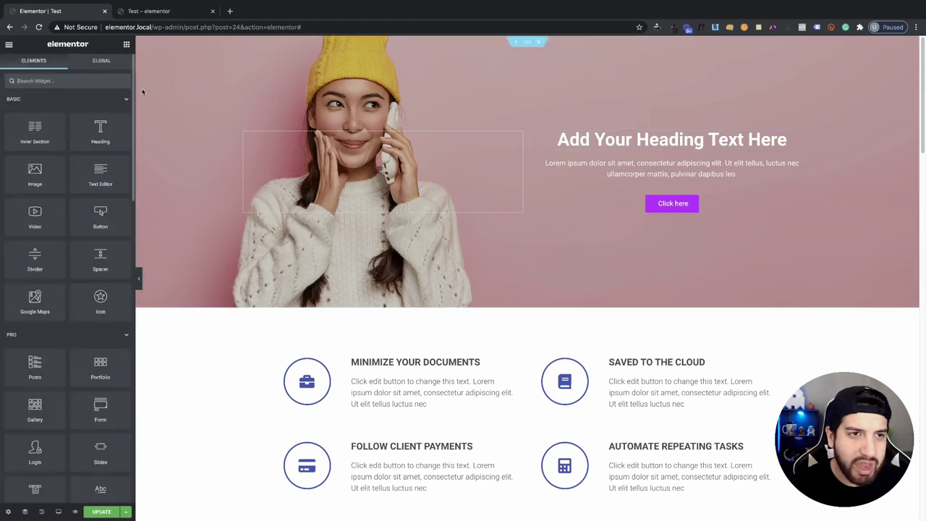
{"action": "mouse_move", "coordinate": [29, 184]}
{"action": "left_mouse_down"}
{"action": "mouse_move", "coordinate": [318, 177]}
{"action": "mouse_move", "coordinate": [29, 181]}
{"action": "left_mouse_up"}
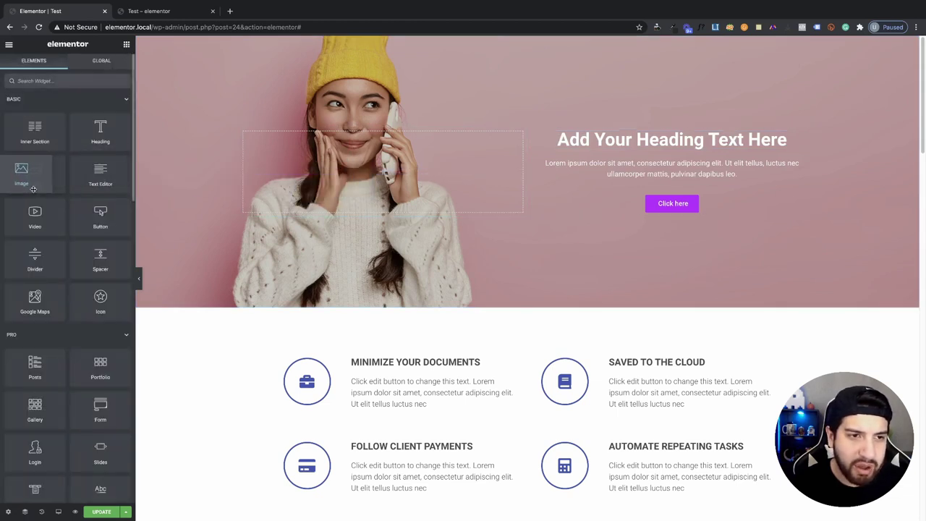
{"action": "left_click_drag", "start_coordinate": [34, 217], "coordinate": [389, 203]}
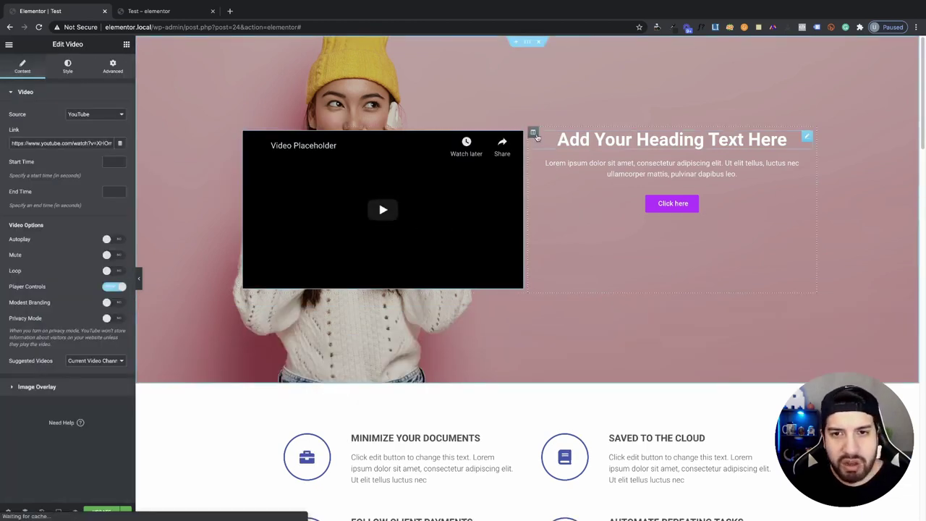
Step: Set the content column's vertical alignment to Middle and move the column to the left of the video column
{"action": "left_click", "coordinate": [533, 132]}
{"action": "left_click", "coordinate": [81, 134]}
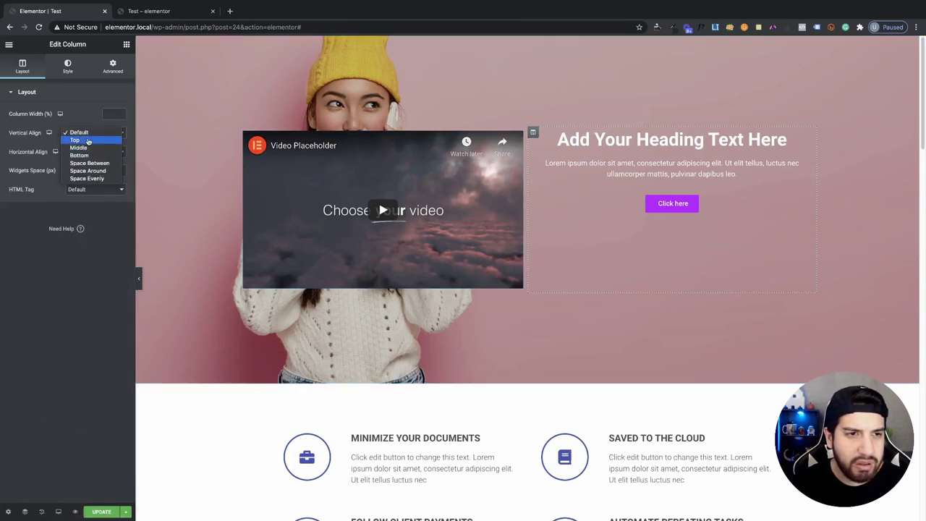
{"action": "left_click", "coordinate": [86, 141]}
{"action": "left_click", "coordinate": [84, 136]}
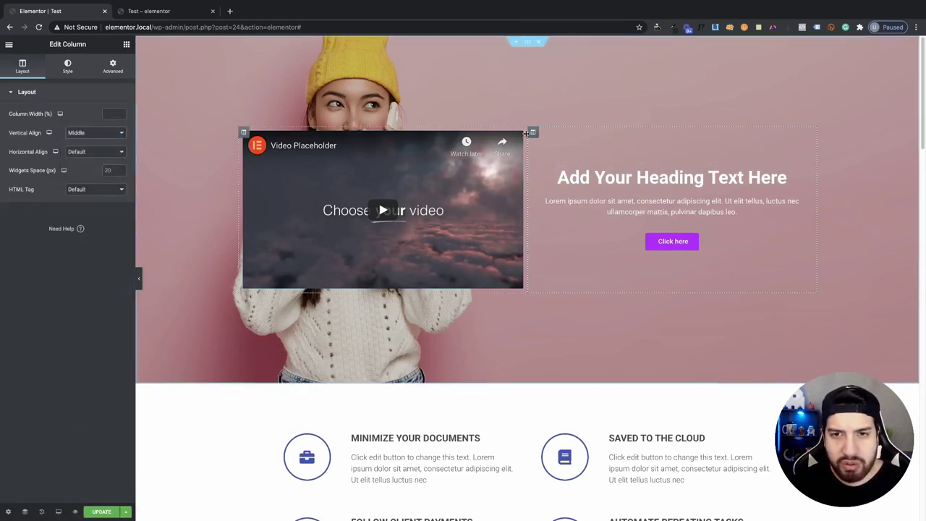
{"action": "left_click", "coordinate": [593, 181]}
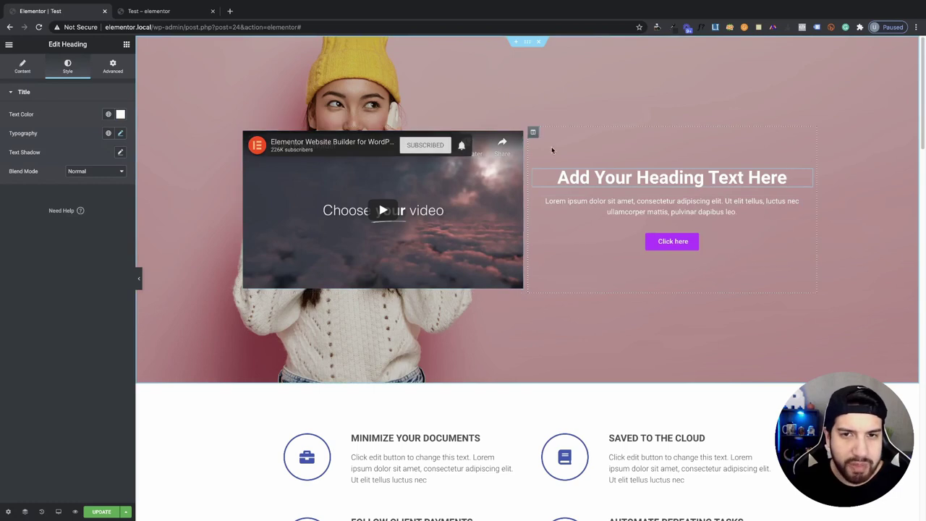
{"action": "left_click_drag", "start_coordinate": [536, 136], "coordinate": [358, 189]}
Step: Left-align the hero section's heading, paragraph text and Click here button
{"action": "left_click", "coordinate": [292, 176]}
{"action": "left_click", "coordinate": [20, 70]}
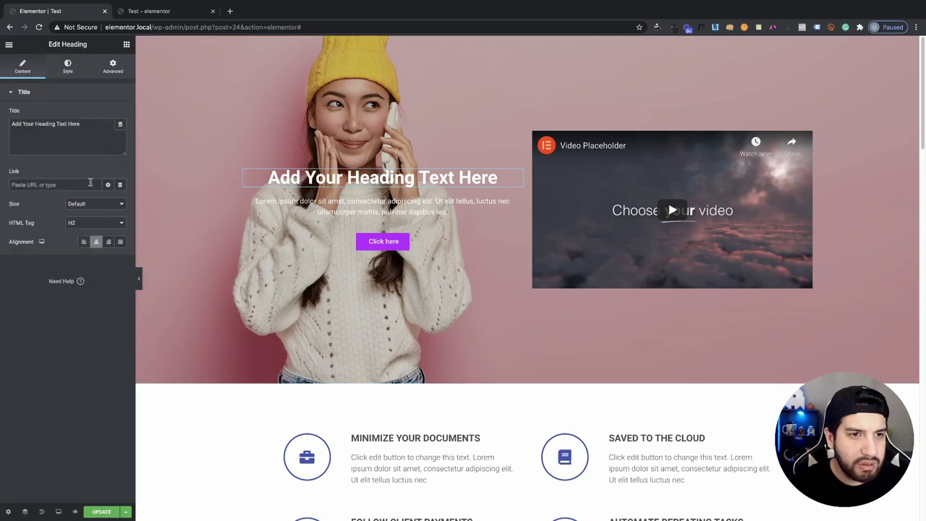
{"action": "left_click", "coordinate": [83, 241]}
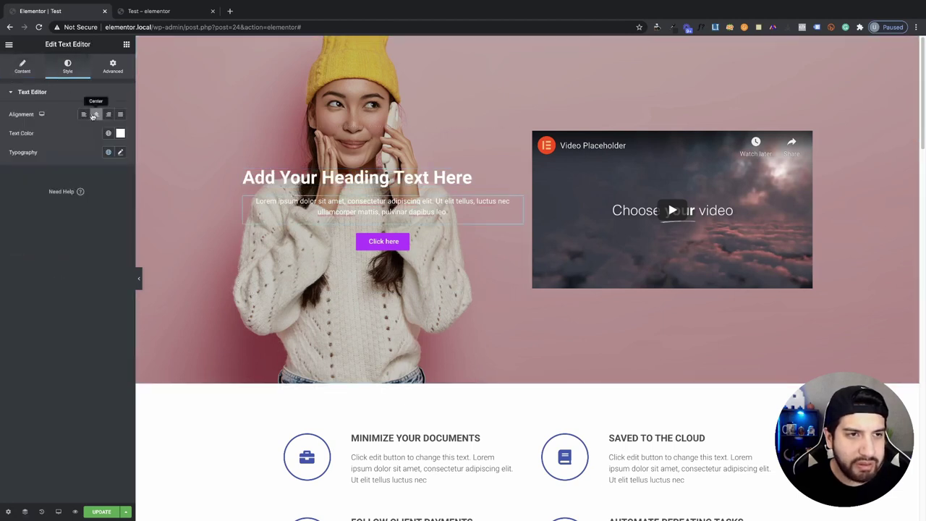
{"action": "left_click", "coordinate": [83, 114]}
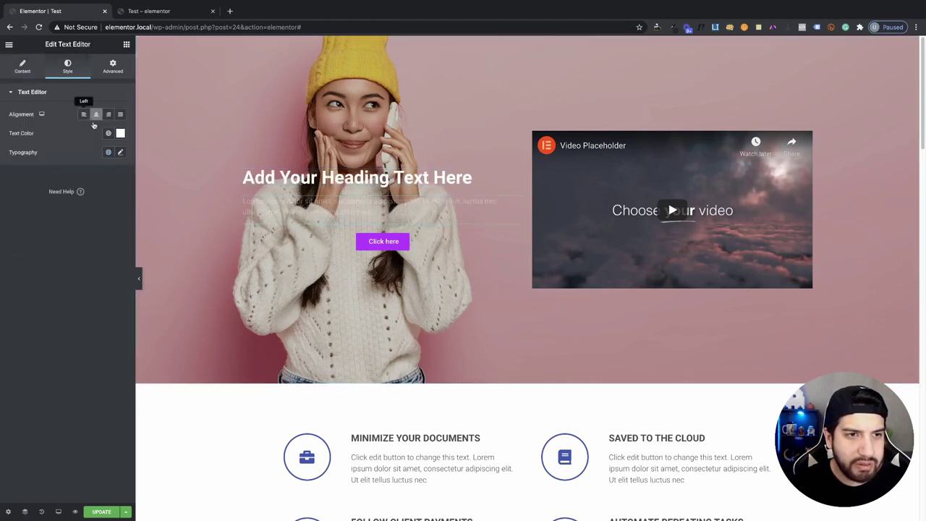
{"action": "left_click", "coordinate": [383, 241]}
{"action": "left_click", "coordinate": [4, 67]}
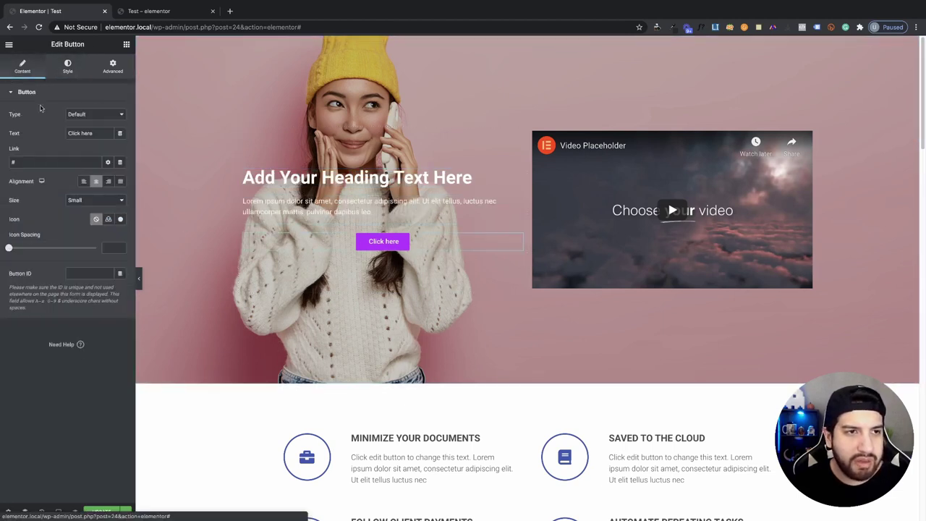
{"action": "left_click", "coordinate": [84, 180]}
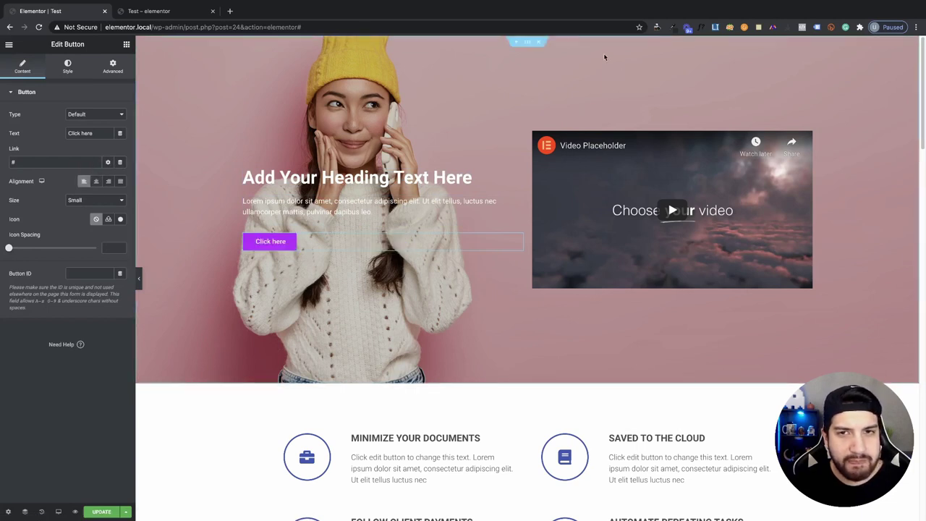
Step: Replace the hero section's background image with the city street photo 11E20A0779.jpg and save the page
{"action": "left_click", "coordinate": [526, 41]}
{"action": "left_click", "coordinate": [66, 188]}
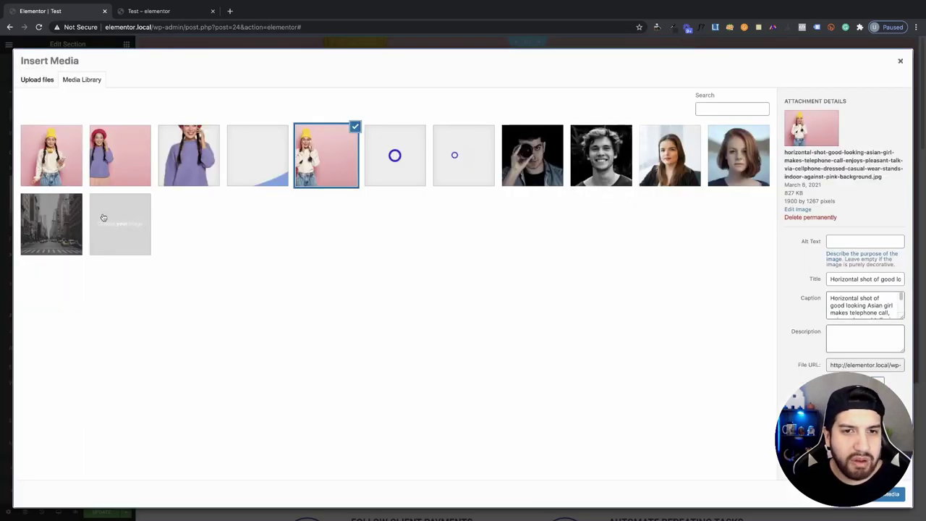
{"action": "left_click", "coordinate": [56, 222]}
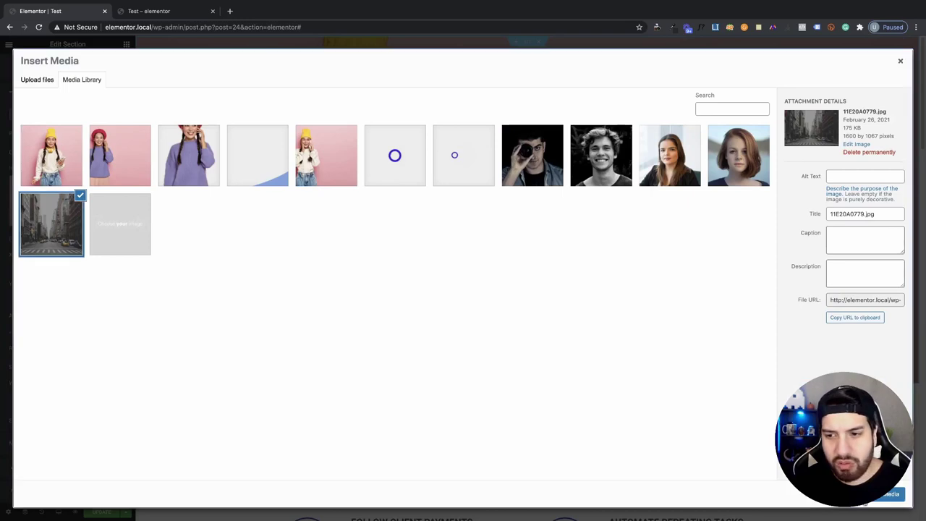
{"action": "left_click", "coordinate": [891, 493]}
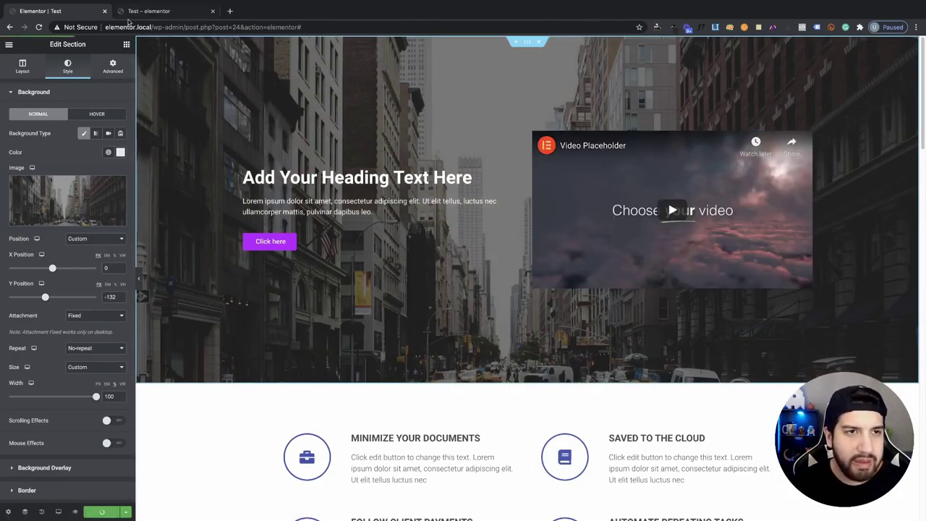
Step: Check the two-column video hero section in the reloaded preview, then return to the editor
{"action": "left_click", "coordinate": [145, 10]}
{"action": "key", "text": "ctrl+r"}
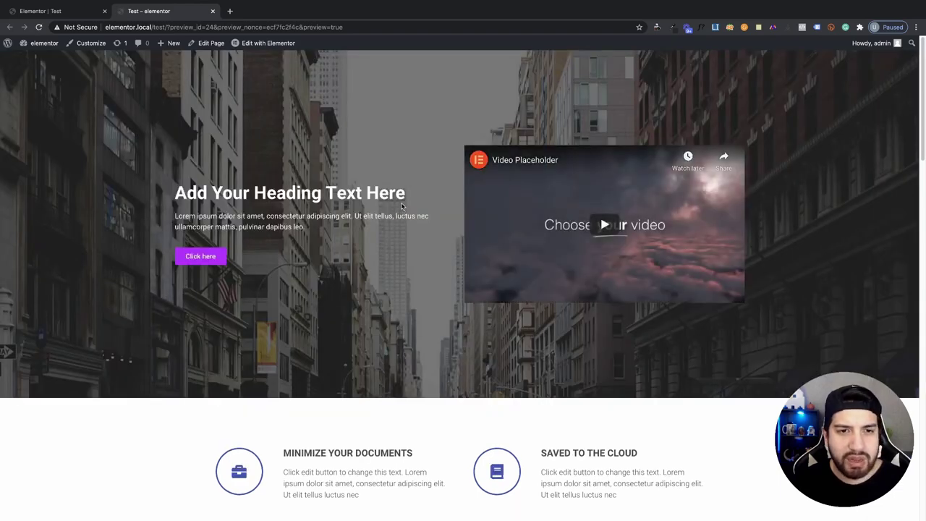
{"action": "scroll", "coordinate": [410, 243], "scroll_direction": "down", "scroll_amount": 4}
{"action": "scroll", "coordinate": [410, 243], "scroll_direction": "up", "scroll_amount": 4}
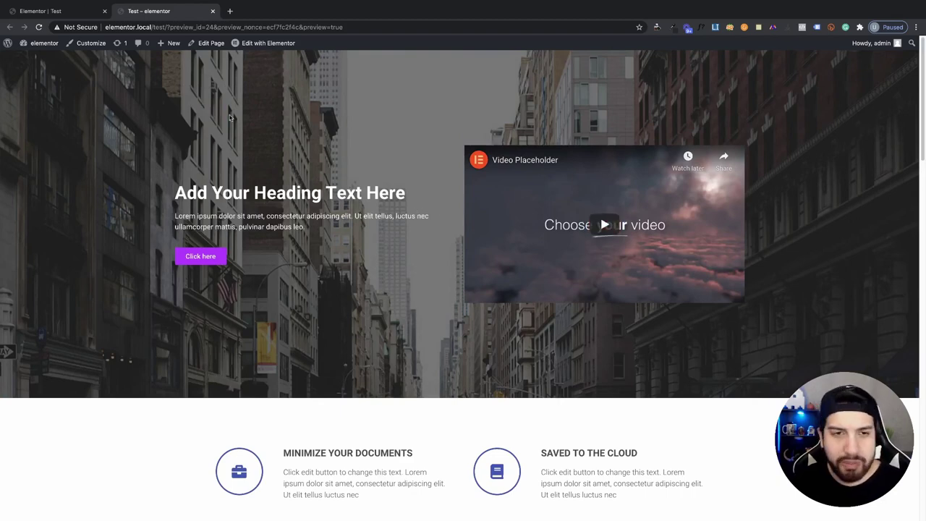
{"action": "left_click", "coordinate": [42, 11]}
{"action": "left_click", "coordinate": [130, 11]}
{"action": "left_click", "coordinate": [76, 8]}
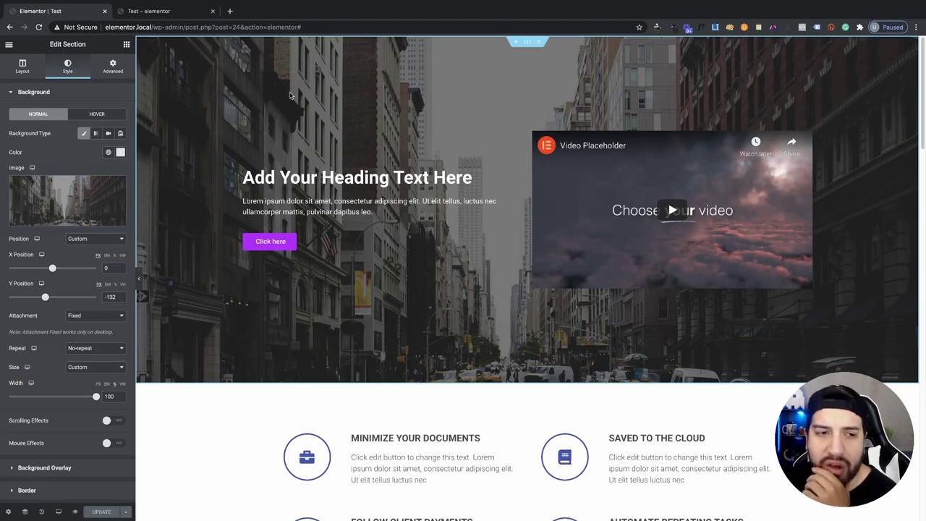